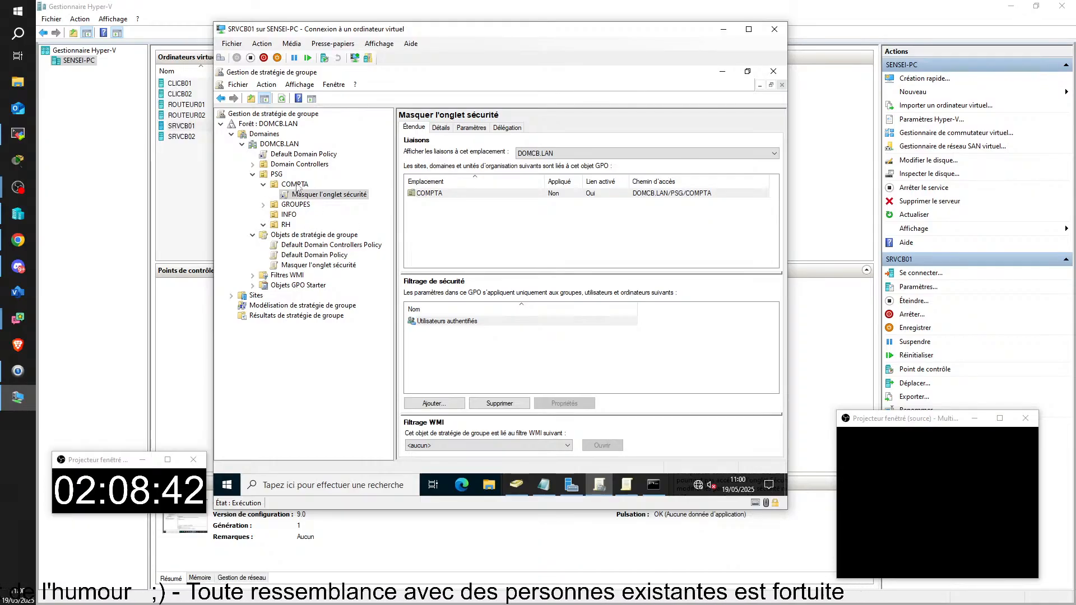
# Step: Open the Masquer l'onglet sécurité GPO for editing, then try its Paramètres report, dismissing the IE block
pyautogui.rightClick(313, 198)
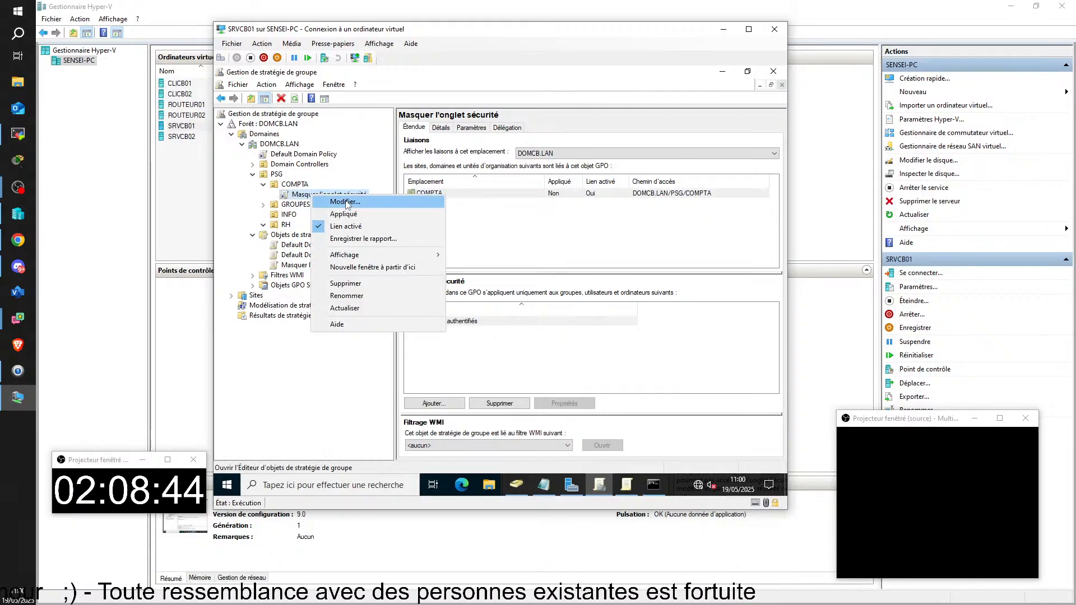
pyautogui.click(346, 203)
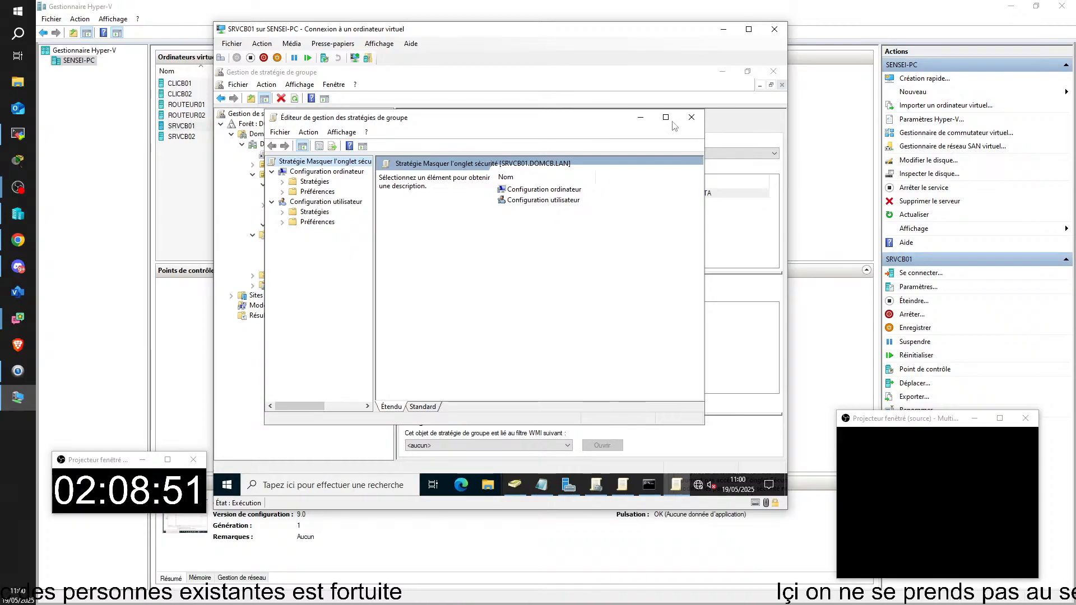
pyautogui.click(691, 118)
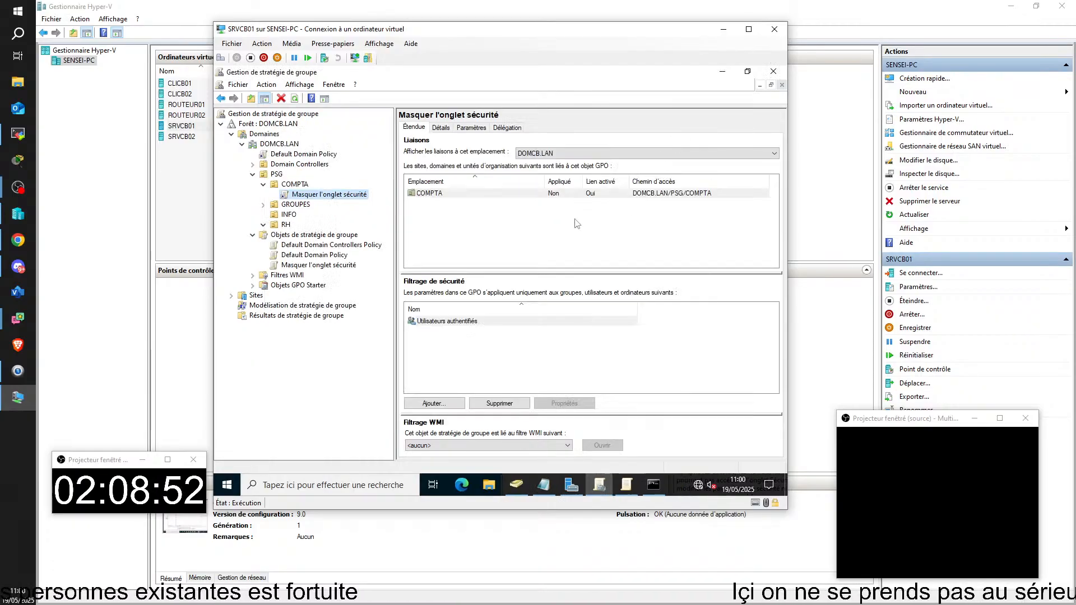
pyautogui.click(472, 128)
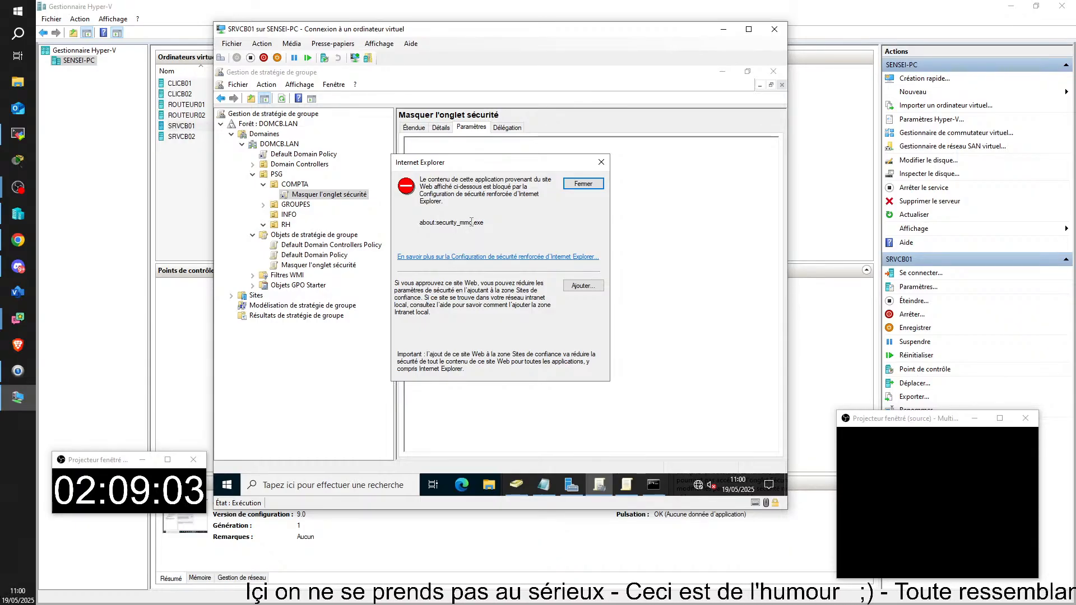
pyautogui.click(601, 162)
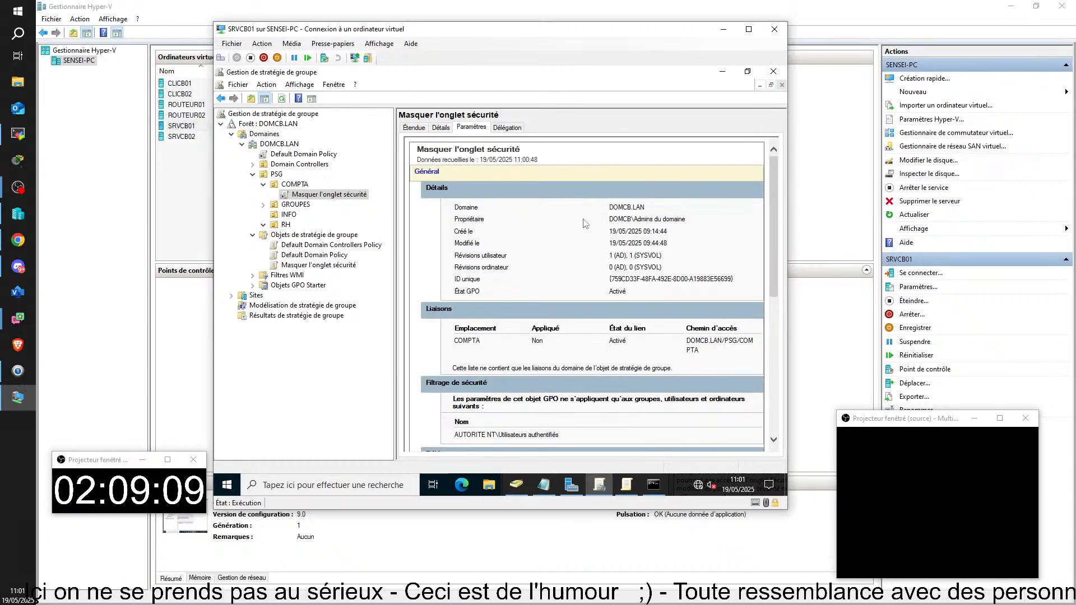
# Step: Set Internet Explorer enhanced security to Désactivé for administrators and users on Serveur local
pyautogui.click(773, 71)
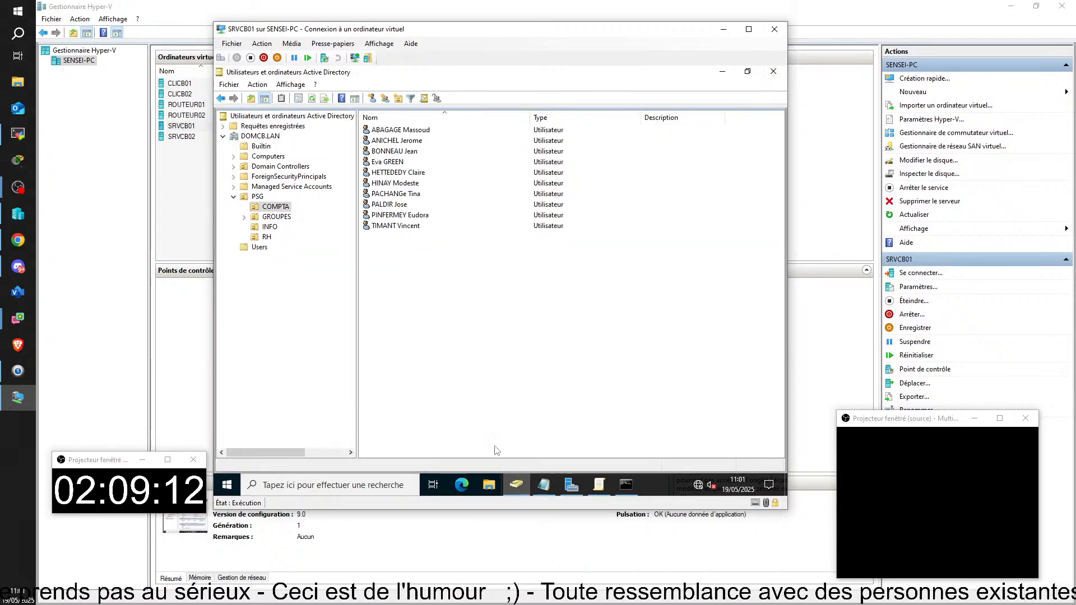
pyautogui.click(571, 486)
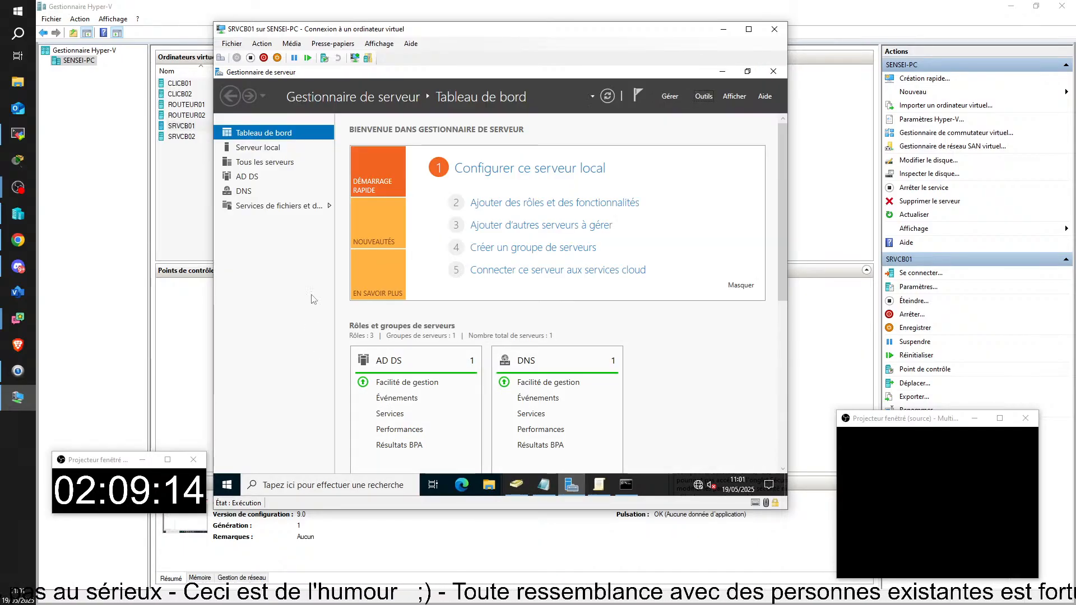
pyautogui.click(255, 147)
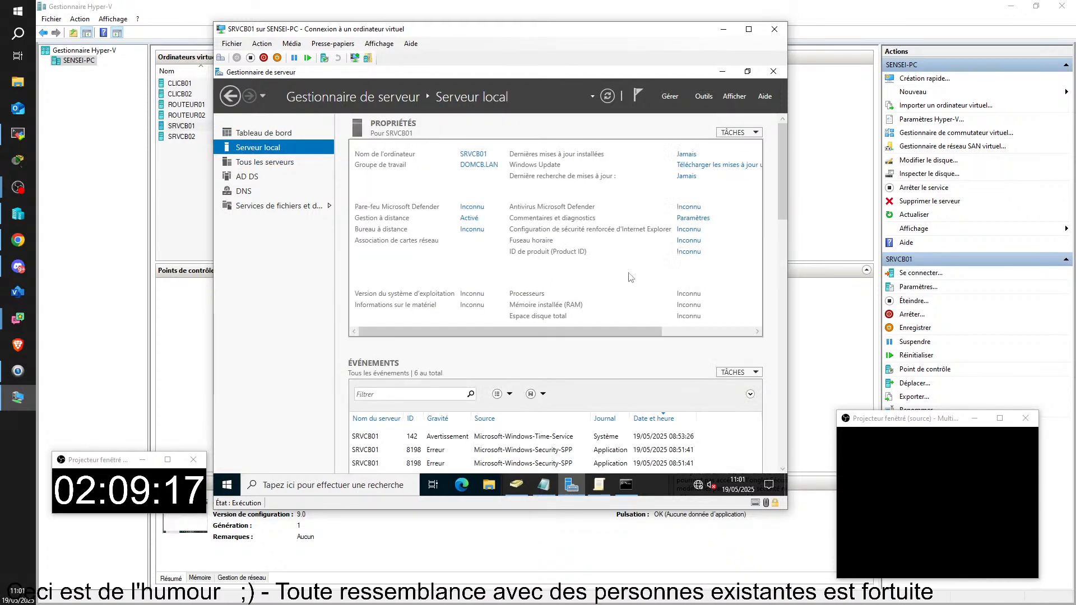
pyautogui.hscroll(3, 605, 246)
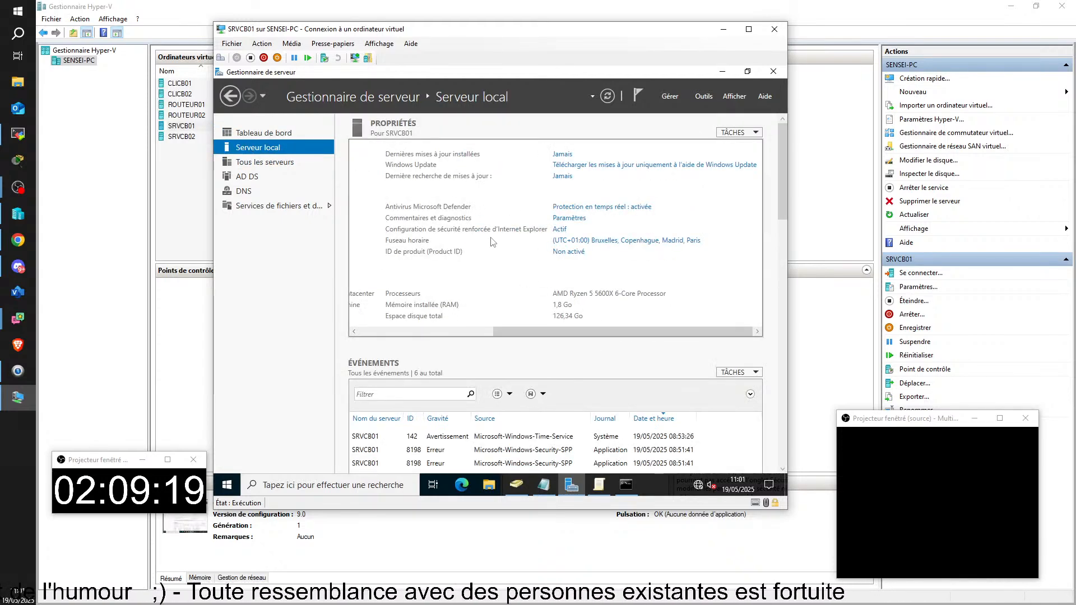
pyautogui.click(560, 230)
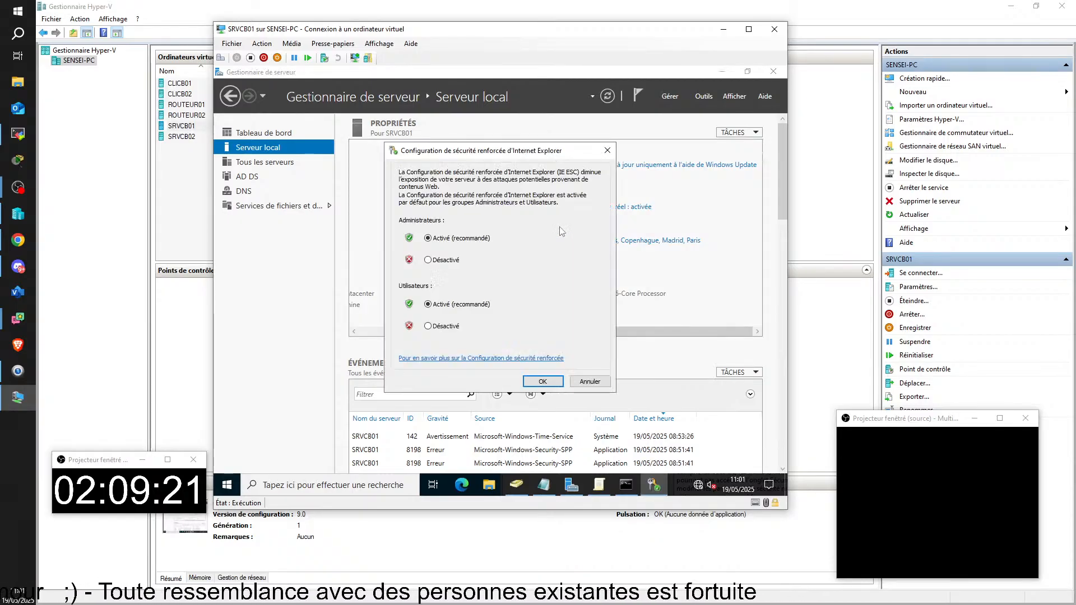
pyautogui.click(452, 328)
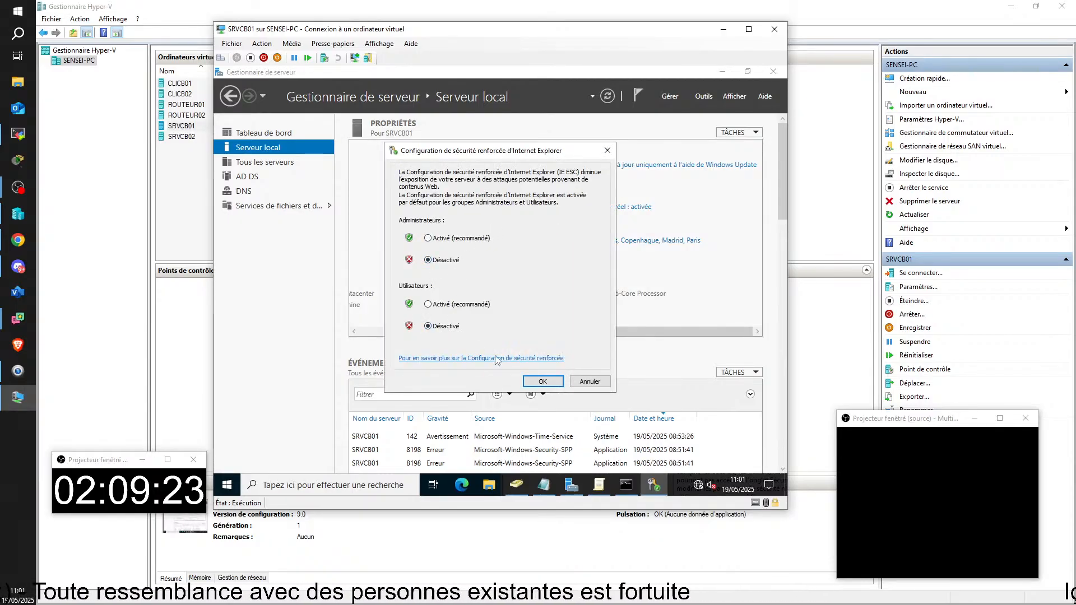
pyautogui.click(542, 381)
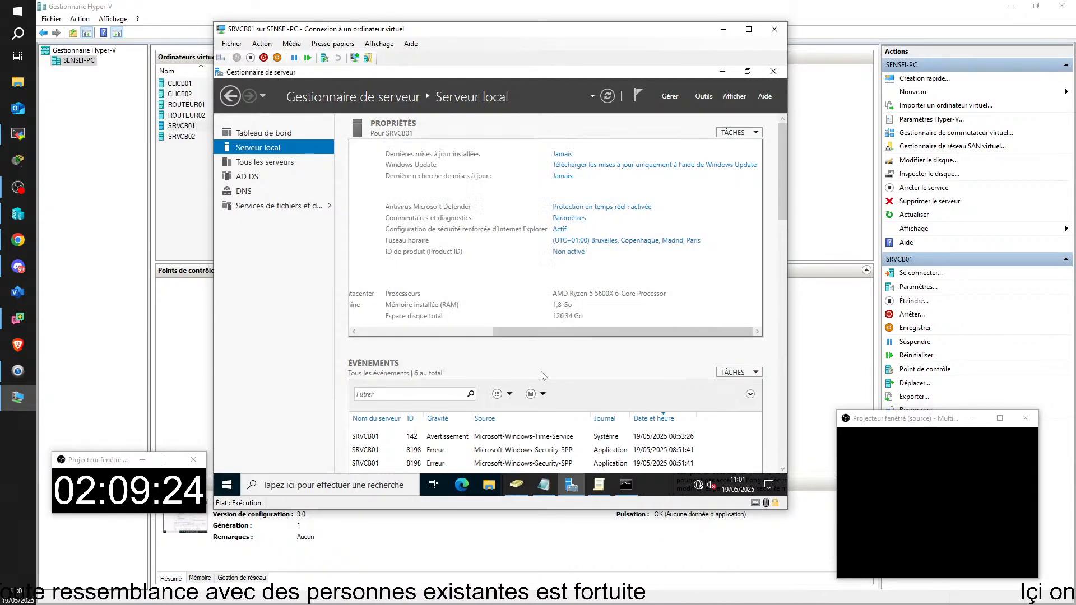
# Step: Close the policy editor windows and relaunch Gestion des stratégies de groupe from Outils
pyautogui.click(598, 484)
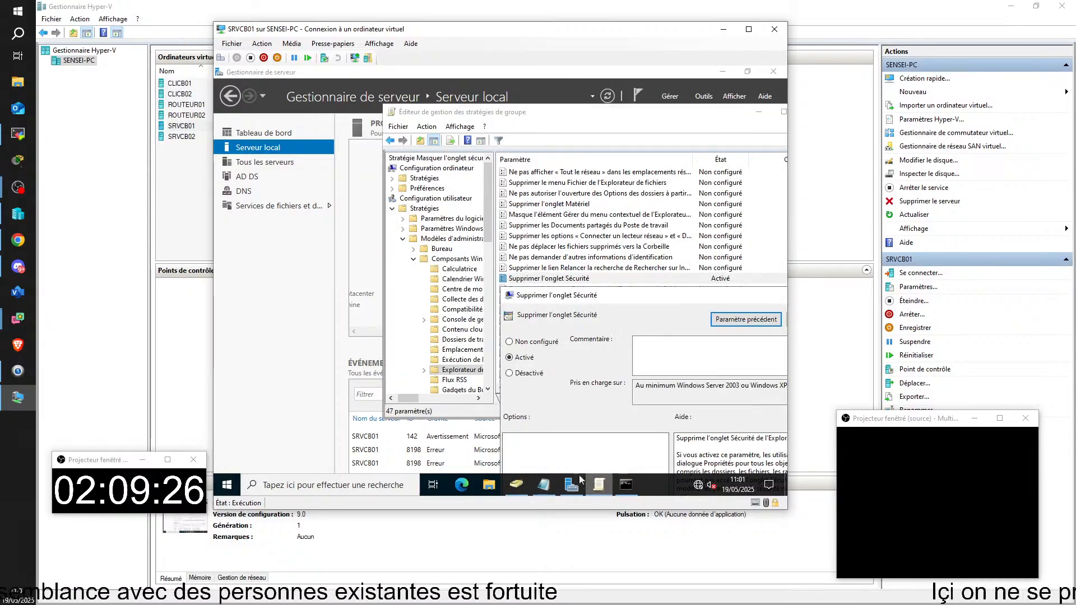
pyautogui.doubleClick(512, 295)
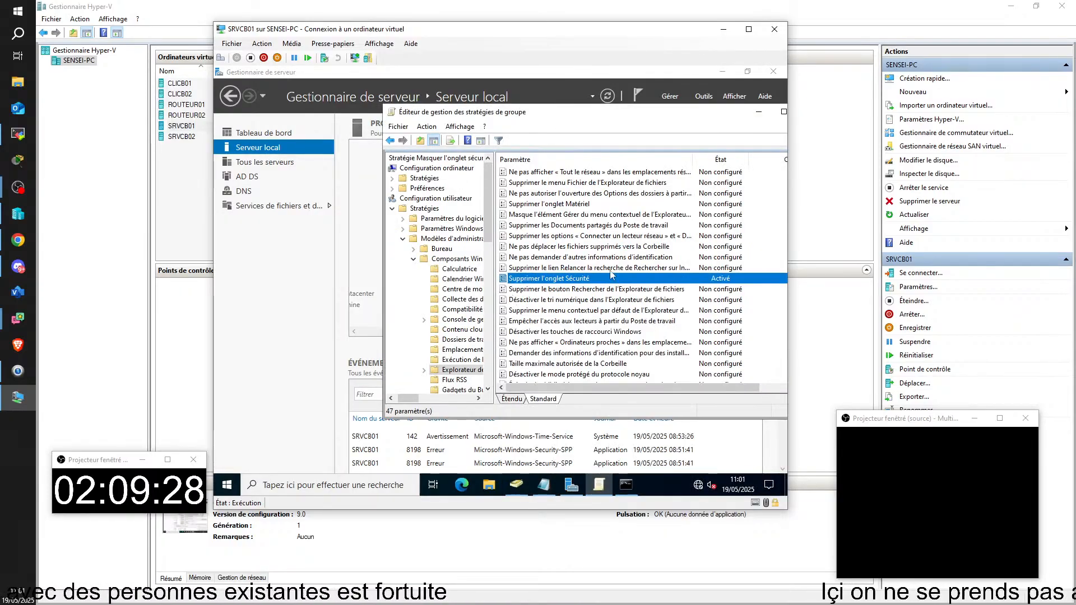
pyautogui.doubleClick(394, 112)
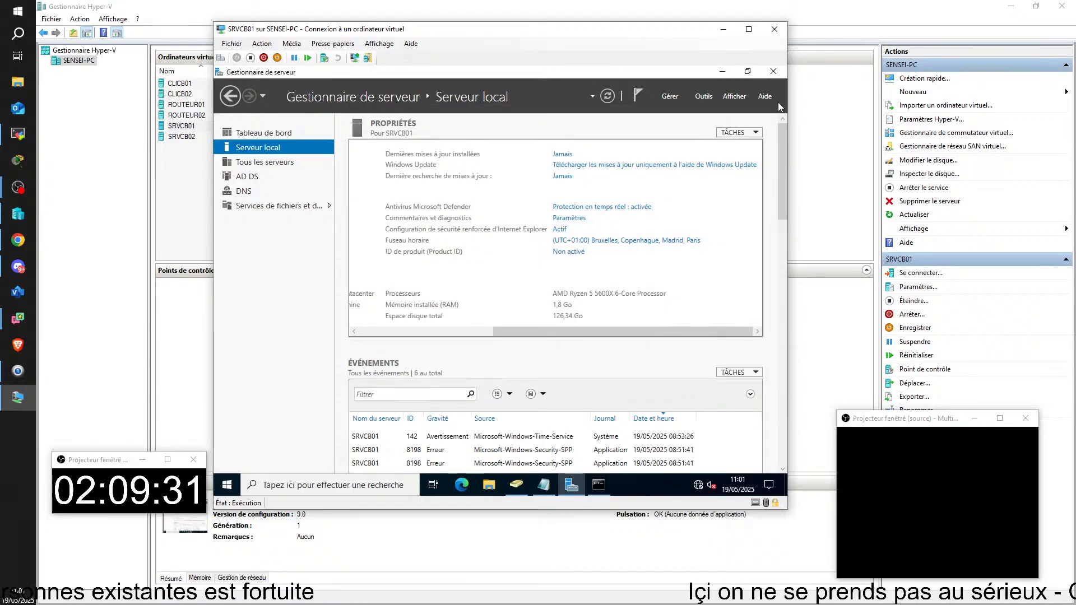
pyautogui.click(701, 98)
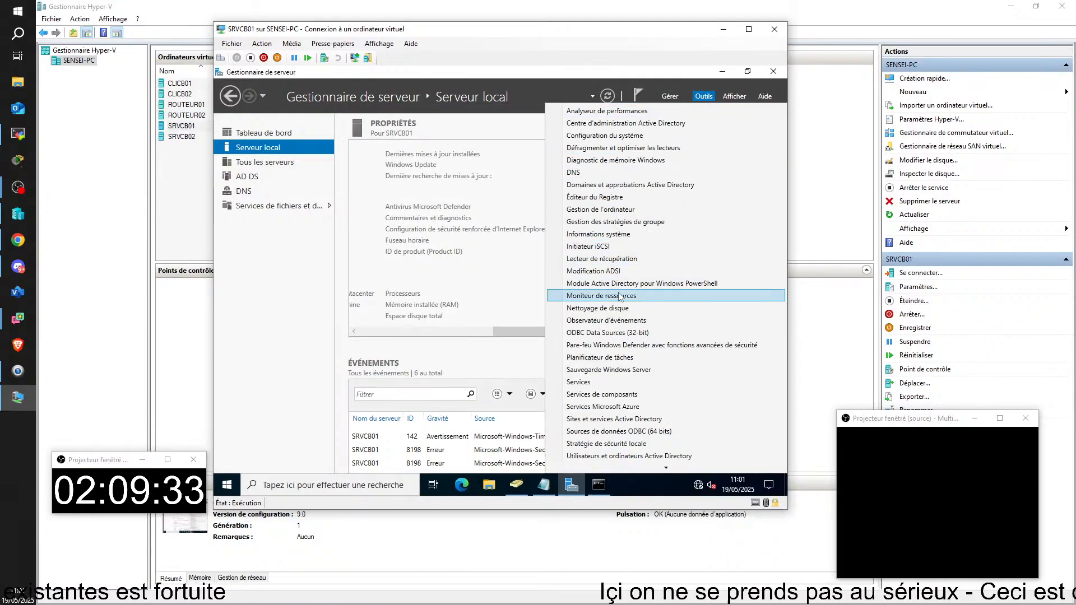
pyautogui.click(634, 222)
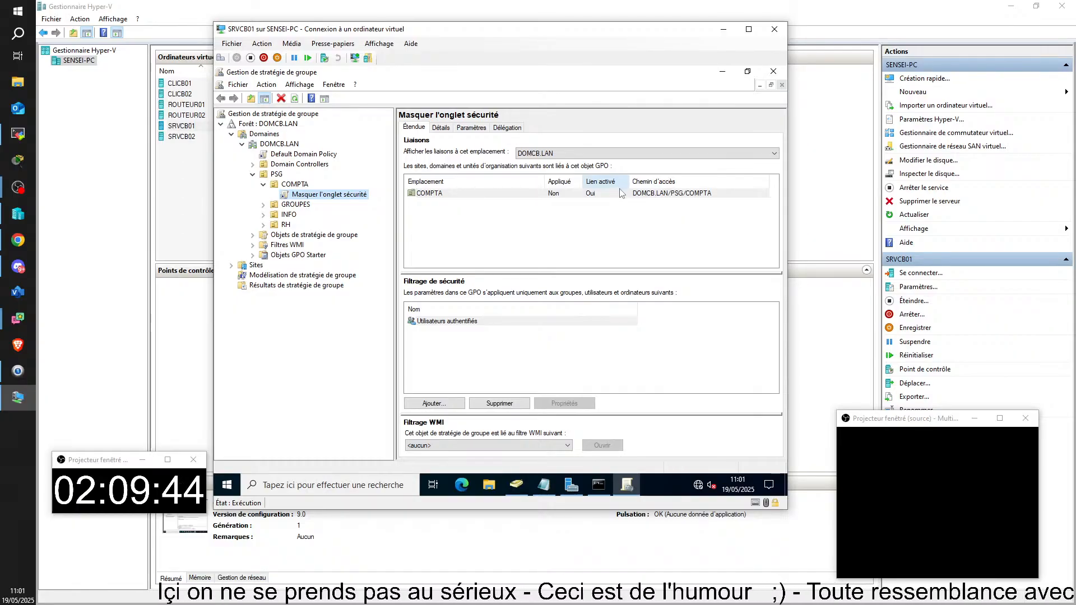
# Step: Open and close the Masquer l'onglet sécurité GPO in the editor, then generate its Paramètres report
pyautogui.rightClick(312, 199)
pyautogui.click(332, 203)
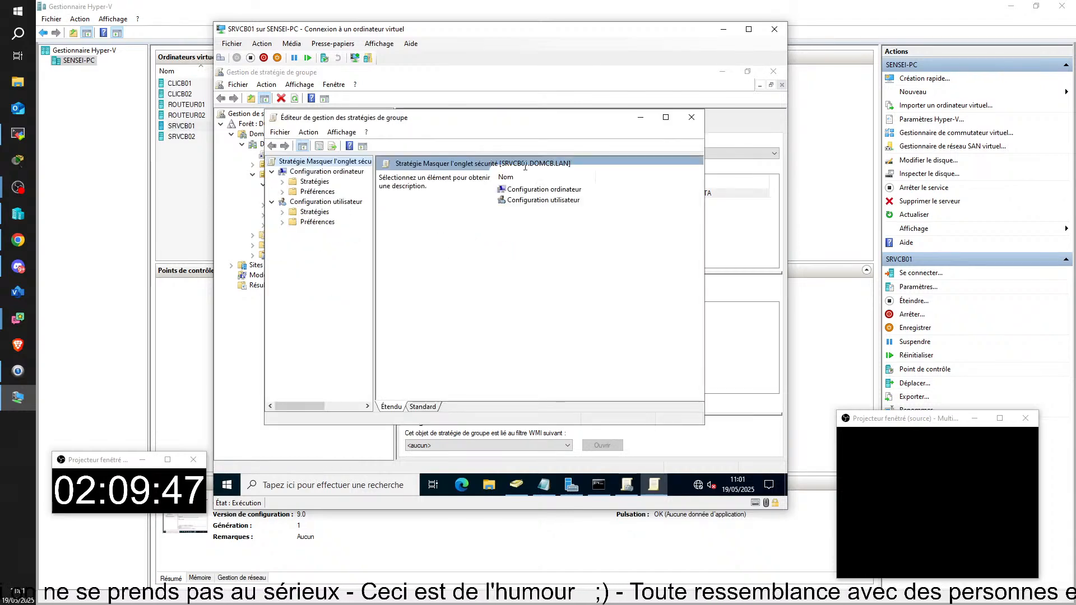
pyautogui.click(693, 118)
pyautogui.click(471, 127)
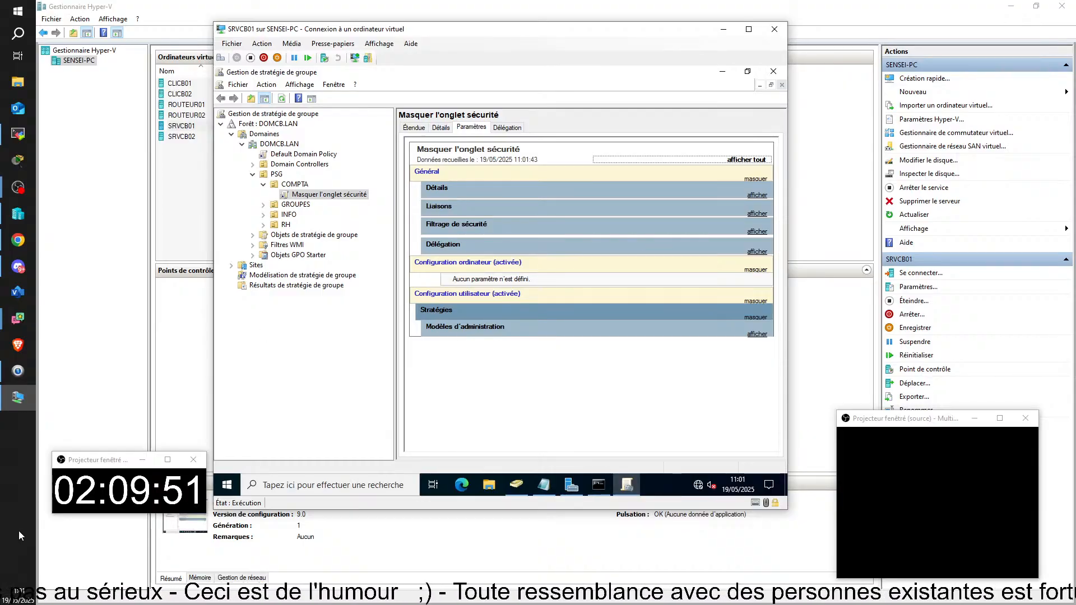
pyautogui.click(19, 535)
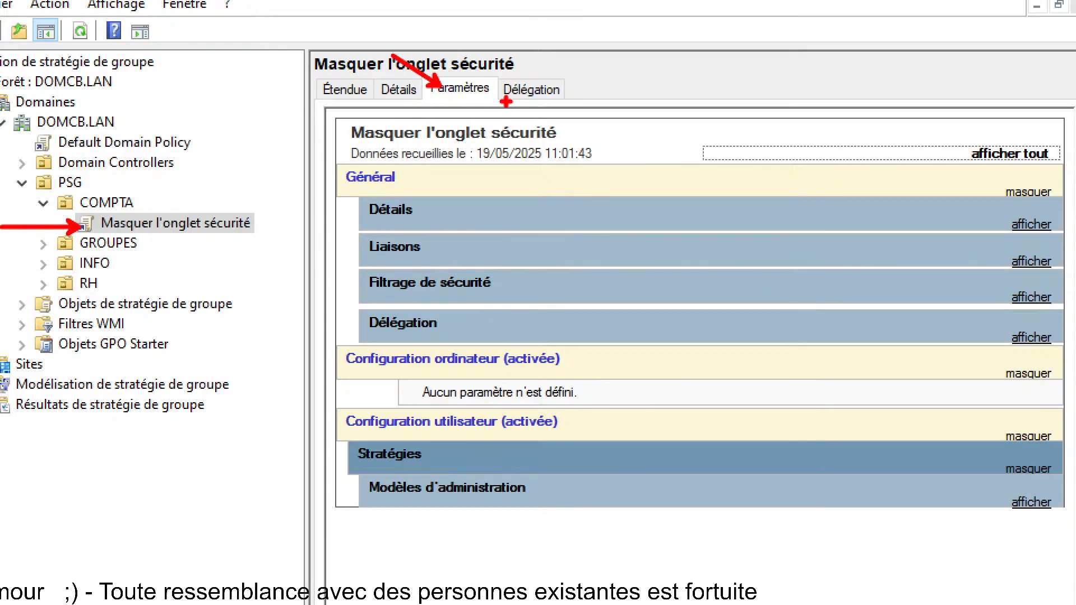
# Step: Show the Modèles d'administration section under Configuration utilisateur in the Masquer l'onglet sécurité report
pyautogui.moveTo(319, 339)
pyautogui.mouseDown()
pyautogui.moveTo(499, 432)
pyautogui.moveTo(666, 432)
pyautogui.moveTo(1065, 528)
pyautogui.mouseUp()
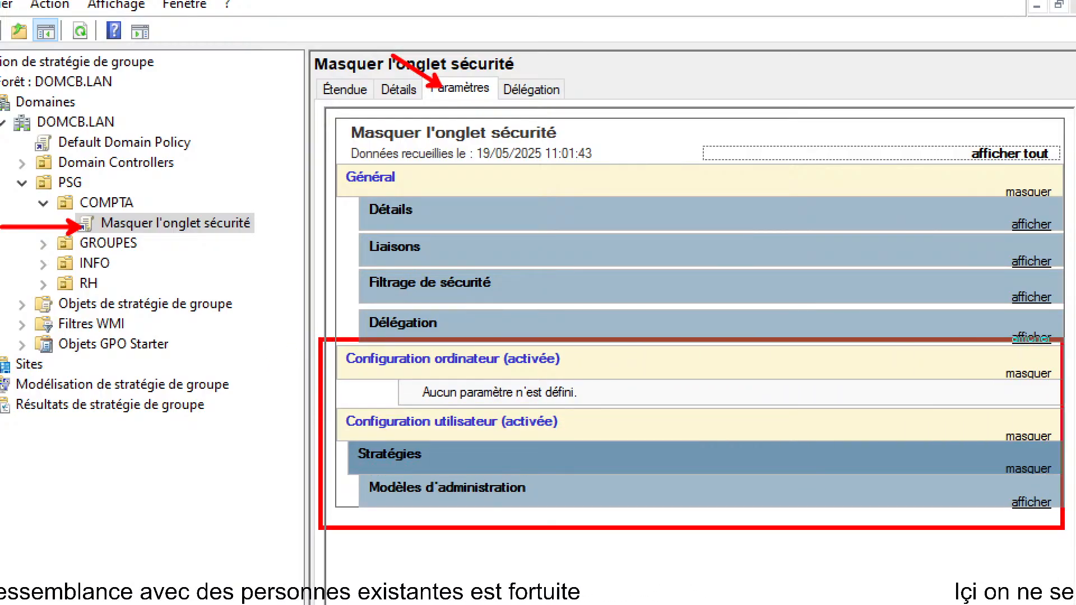
pyautogui.moveTo(343, 361); pyautogui.dragTo(276, 357)
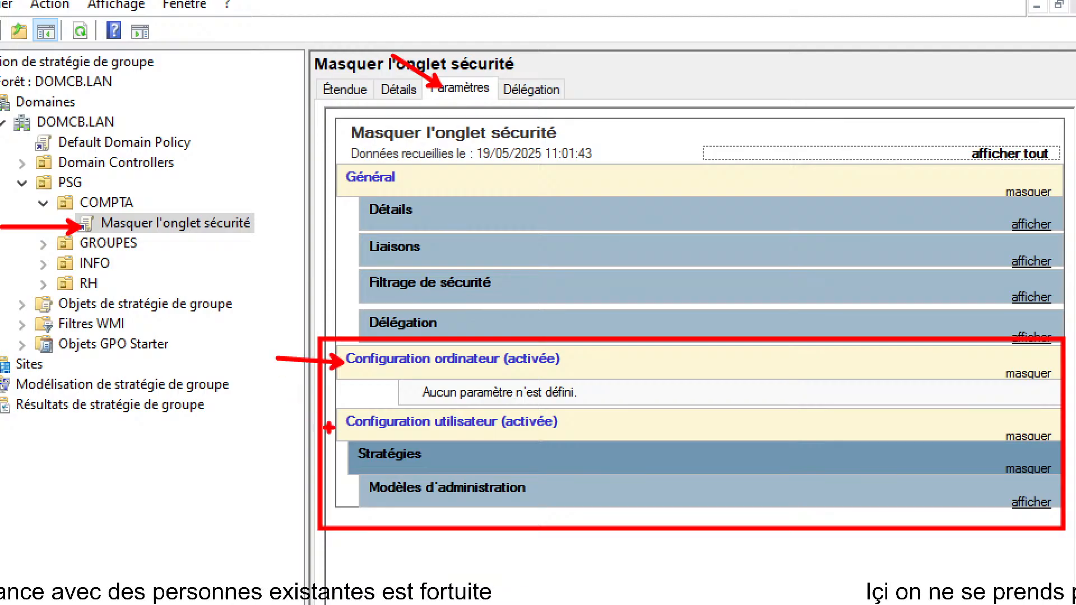
pyautogui.moveTo(339, 427); pyautogui.dragTo(254, 414)
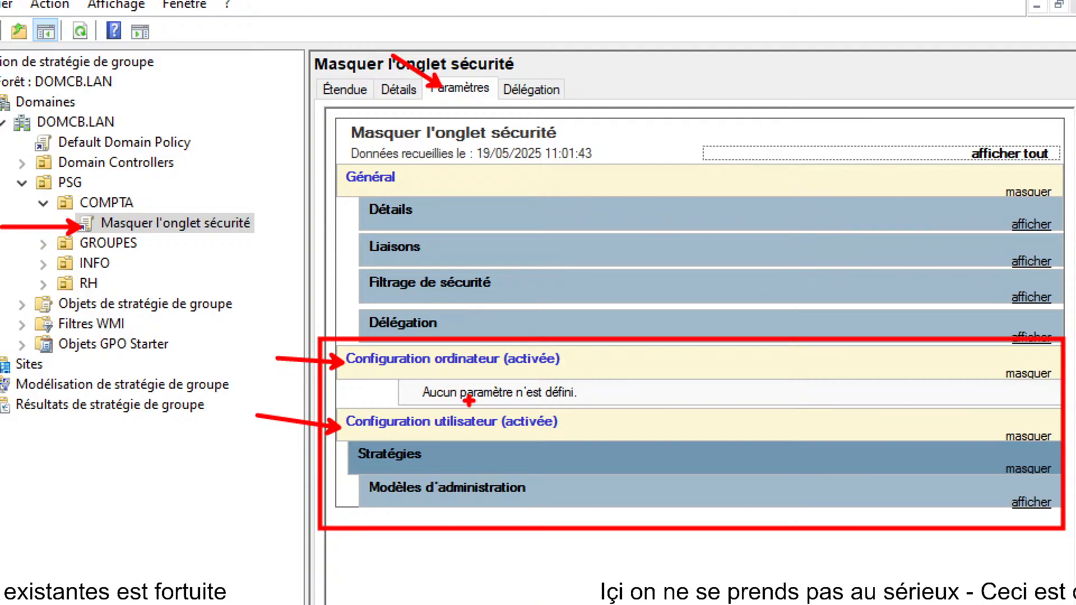
pyautogui.moveTo(419, 401); pyautogui.dragTo(561, 407)
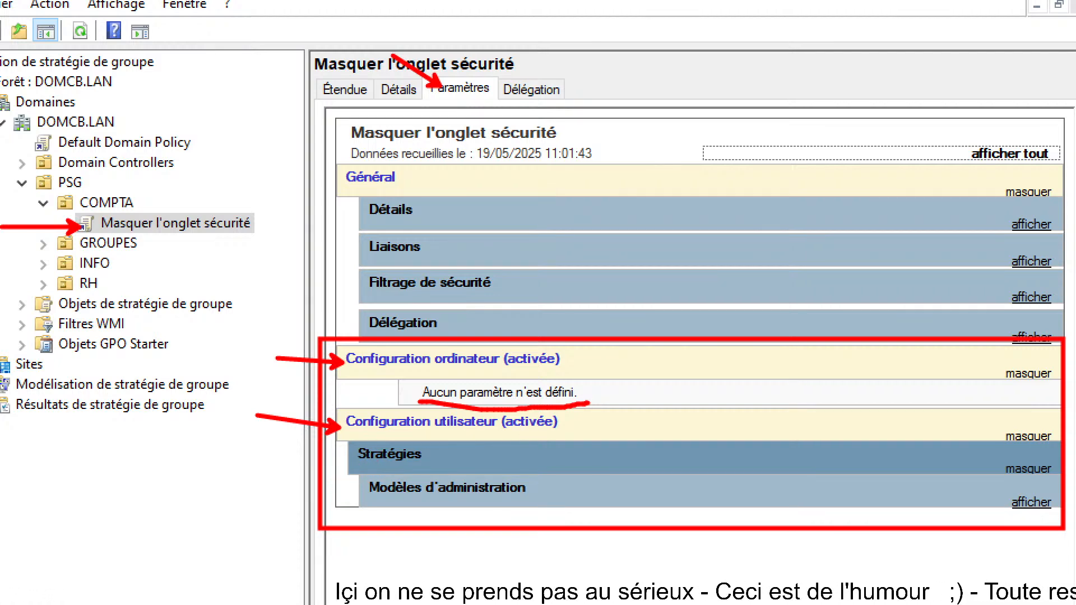
pyautogui.moveTo(352, 465); pyautogui.dragTo(338, 474)
pyautogui.moveTo(385, 493); pyautogui.dragTo(335, 508)
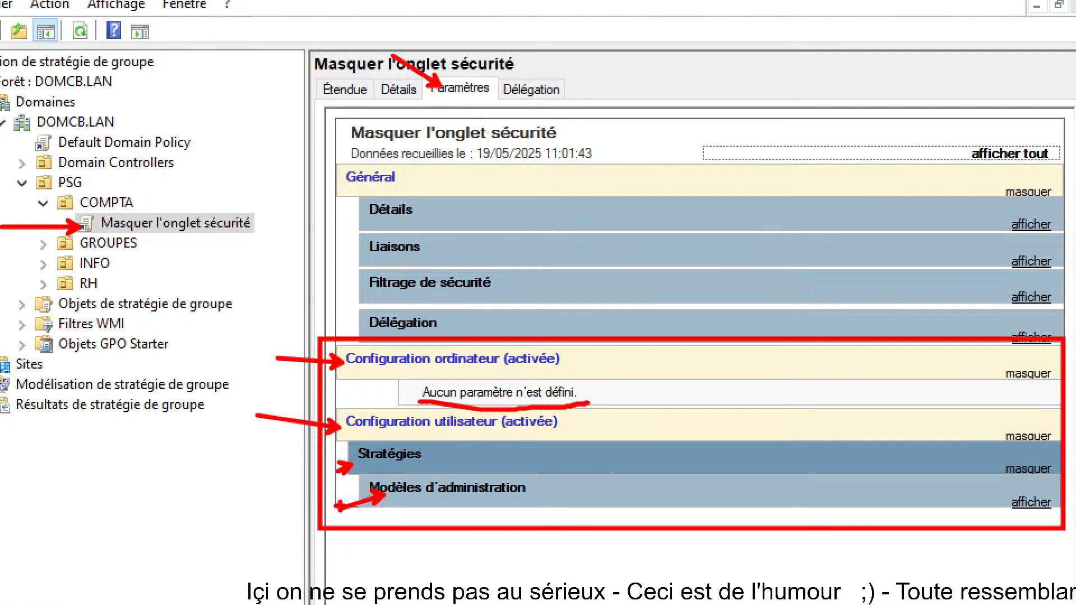
pyautogui.moveTo(994, 491)
pyautogui.mouseDown()
pyautogui.moveTo(1069, 535)
pyautogui.moveTo(972, 546)
pyautogui.mouseUp()
pyautogui.moveTo(1045, 510); pyautogui.dragTo(1053, 565)
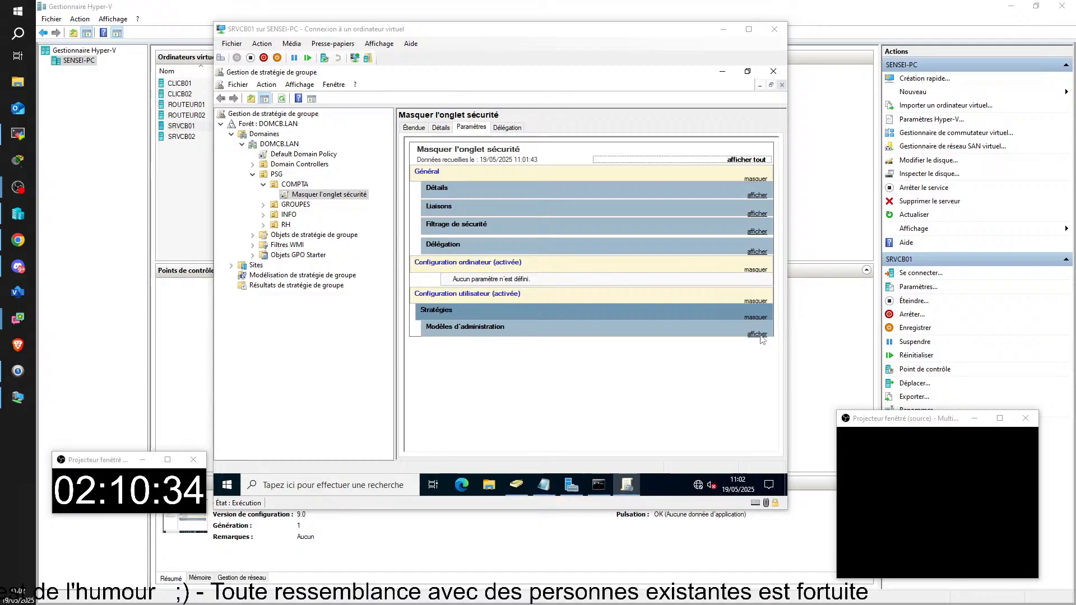
pyautogui.click(758, 335)
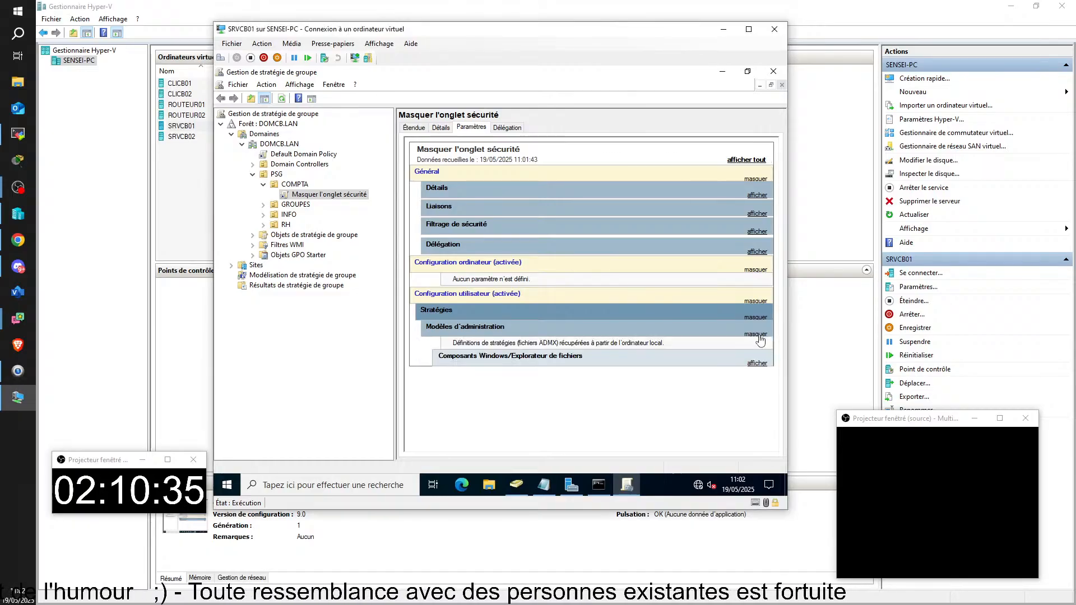
pyautogui.click(757, 365)
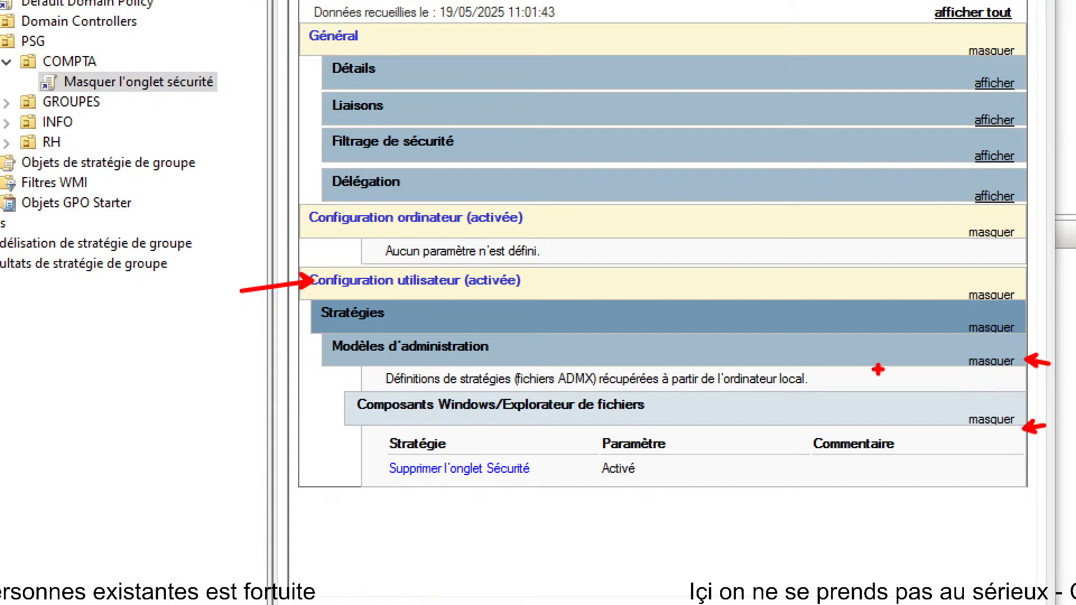
pyautogui.moveTo(315, 314)
pyautogui.mouseDown()
pyautogui.moveTo(276, 347)
pyautogui.moveTo(293, 375)
pyautogui.moveTo(483, 418)
pyautogui.moveTo(309, 358)
pyautogui.moveTo(282, 375)
pyautogui.mouseUp()
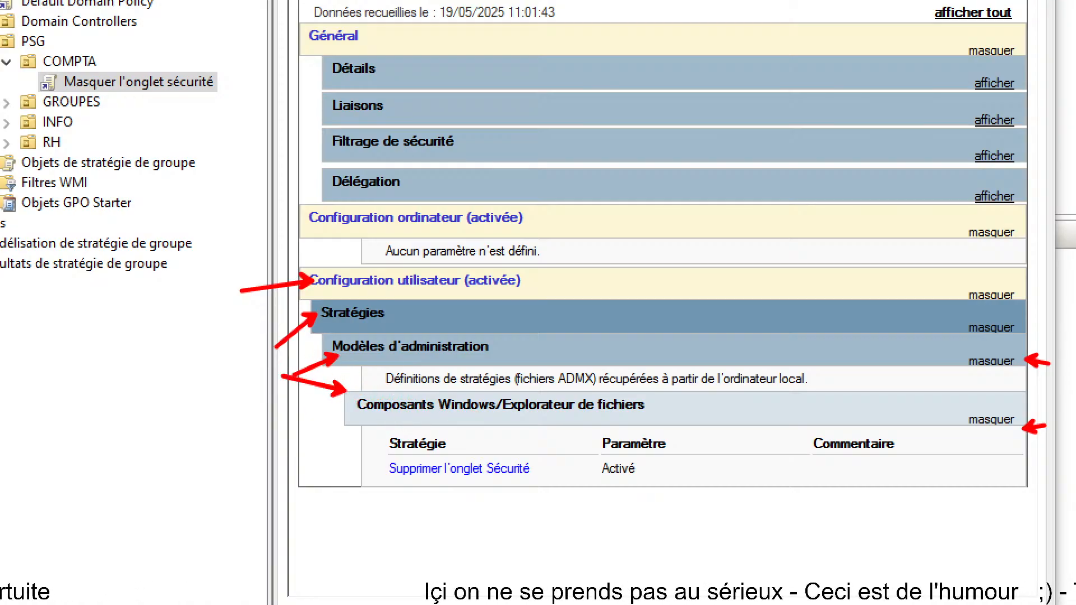
pyautogui.moveTo(651, 391); pyautogui.dragTo(704, 305)
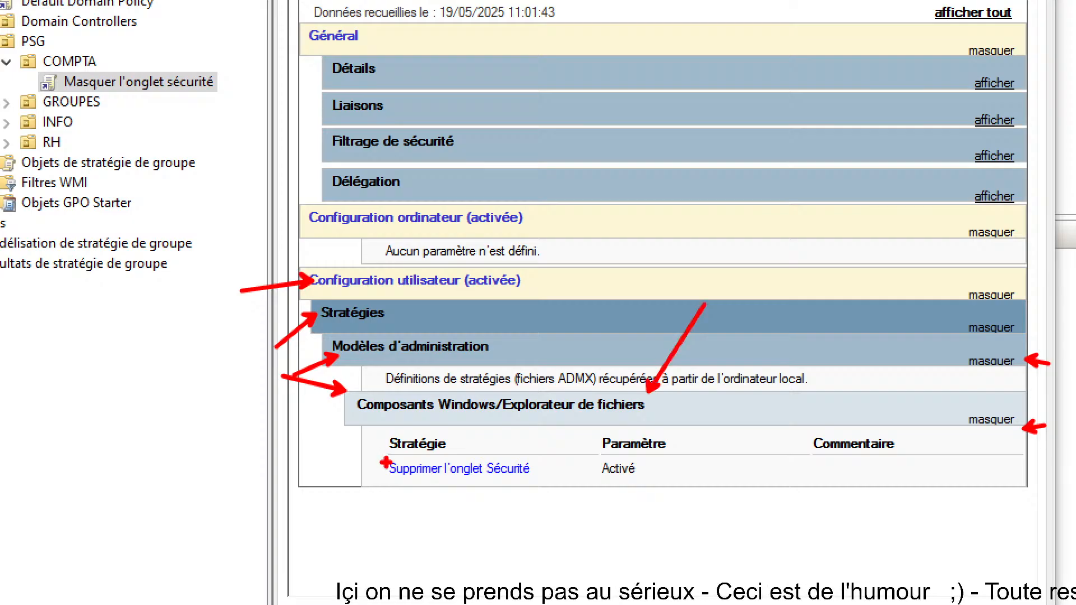
pyautogui.moveTo(374, 449); pyautogui.dragTo(546, 488)
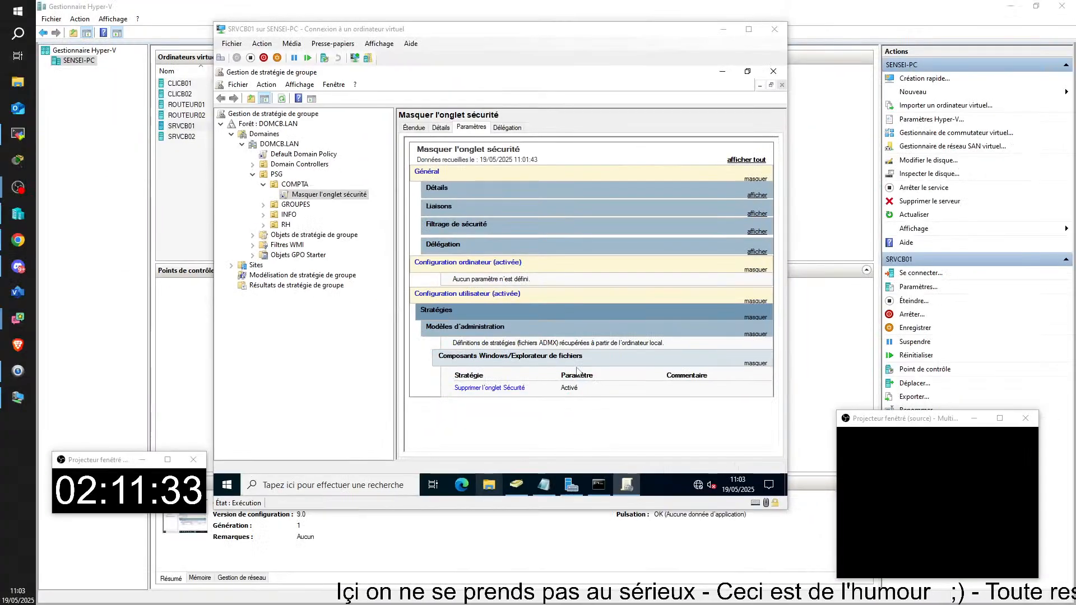
pyautogui.click(569, 485)
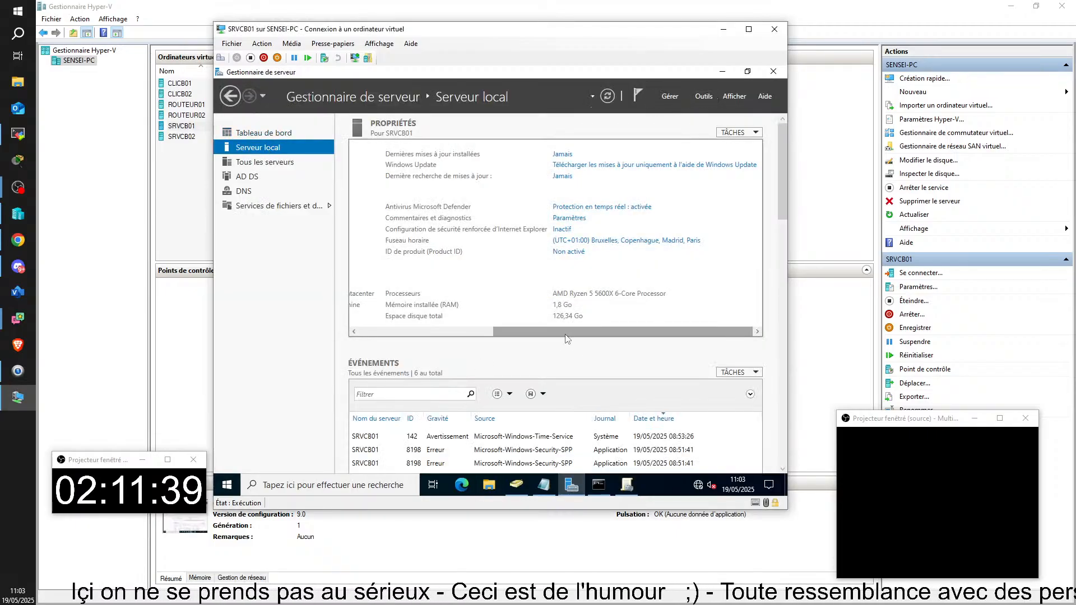
# Step: Open the Inactif IE enhanced security settings and move the dialog aside to check both are Désactivé
pyautogui.click(562, 230)
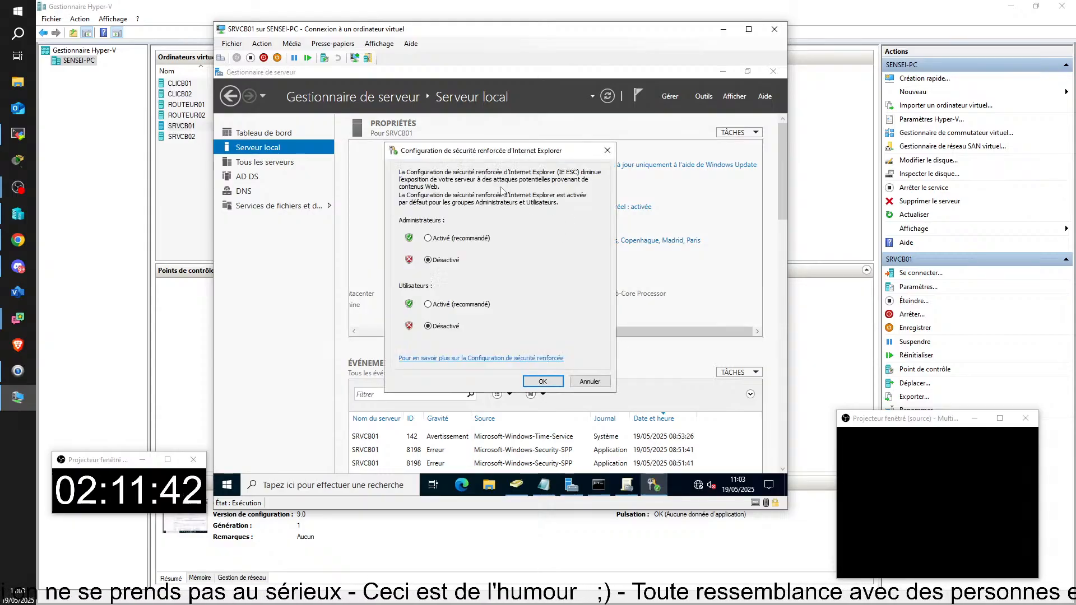
pyautogui.moveTo(480, 153); pyautogui.dragTo(675, 141)
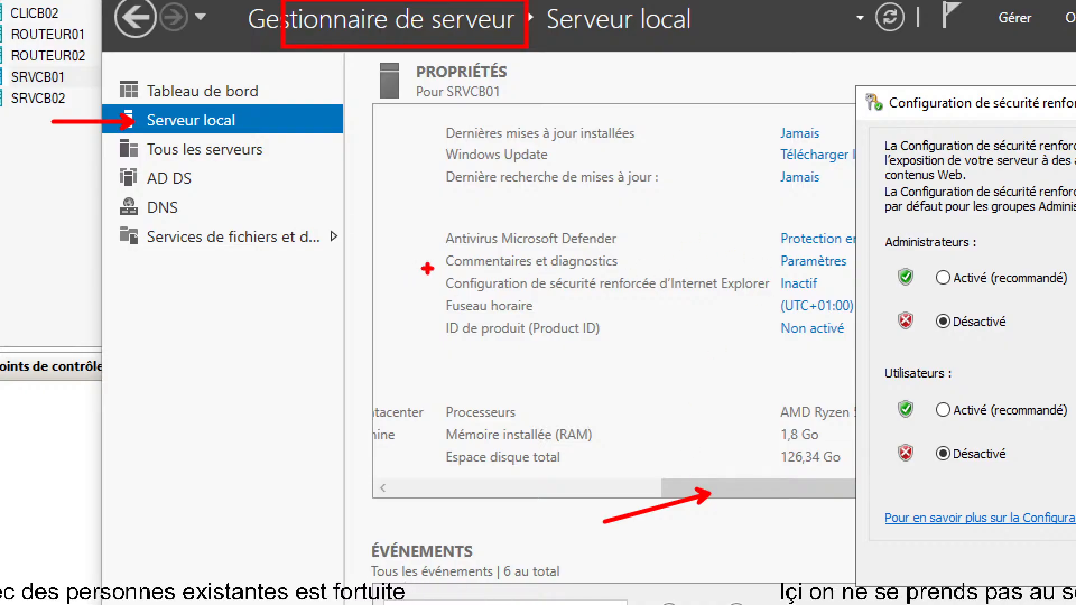
pyautogui.moveTo(435, 265); pyautogui.dragTo(470, 269)
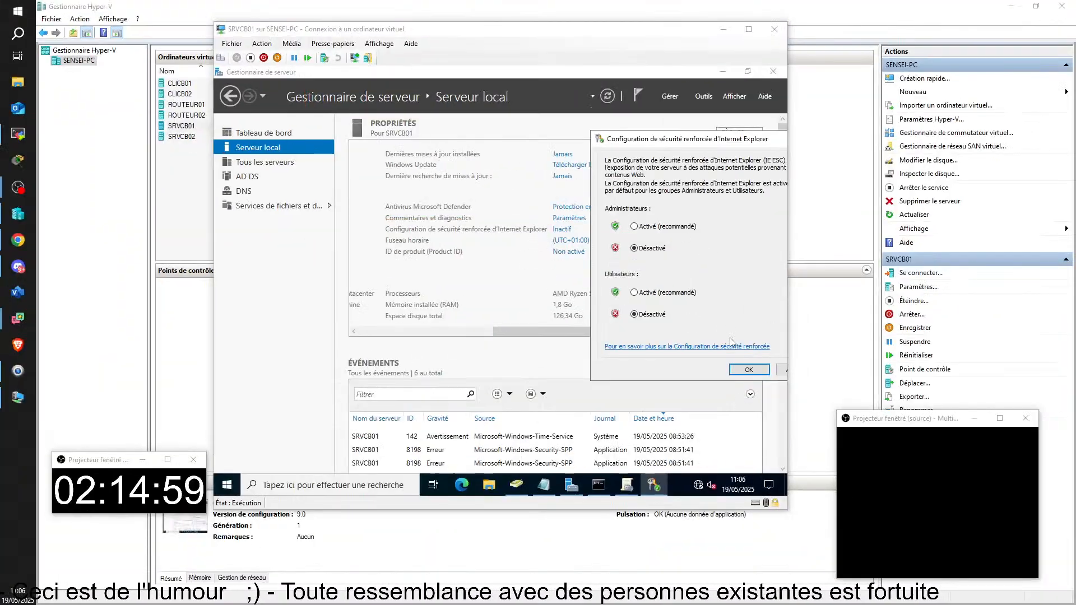
# Step: Confirm the IE enhanced security dialog with OK, keeping it disabled
pyautogui.click(1075, 569)
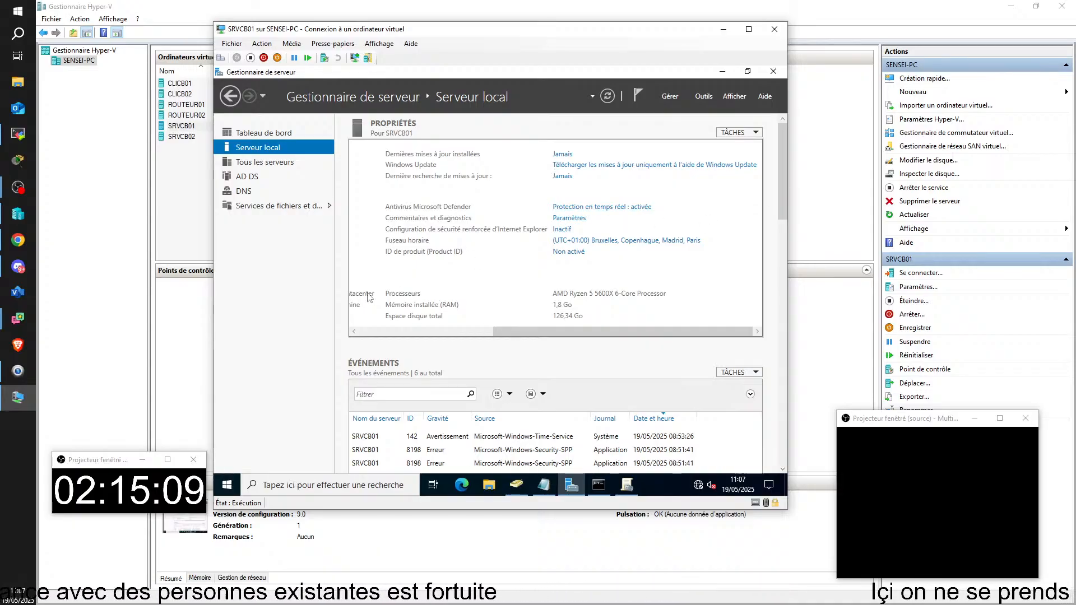
# Step: Close Group Policy Management and relaunch it from Outils > Gestion des stratégies de groupe
pyautogui.click(626, 487)
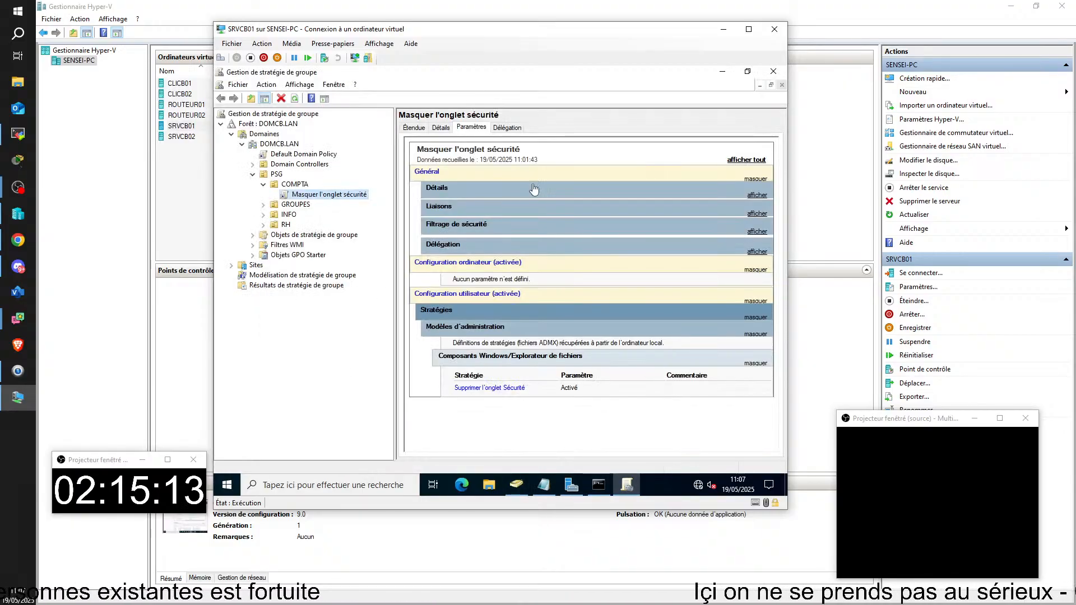
pyautogui.click(774, 71)
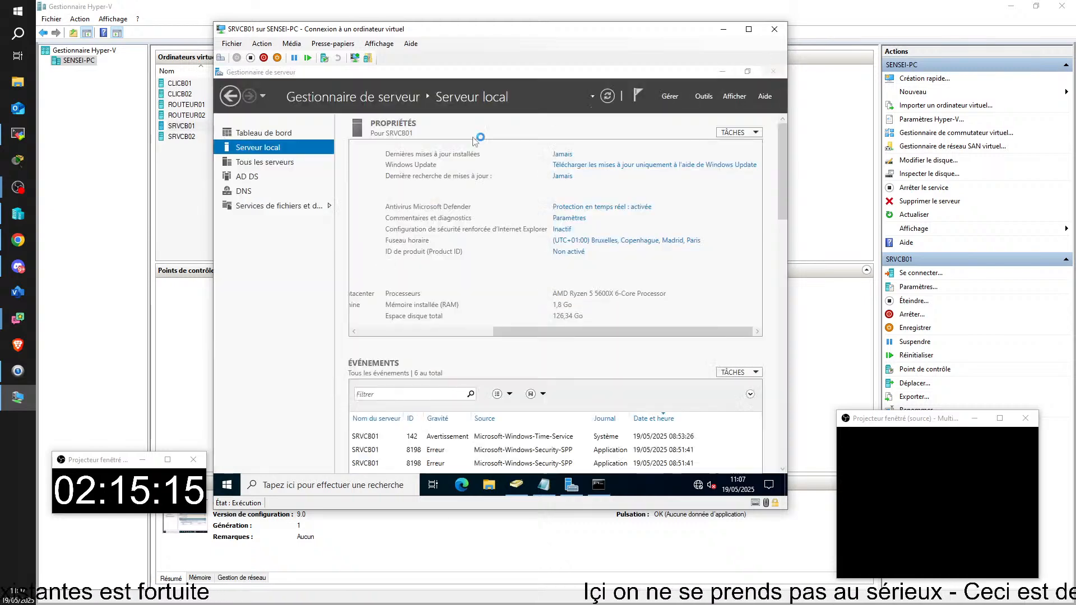
pyautogui.click(703, 96)
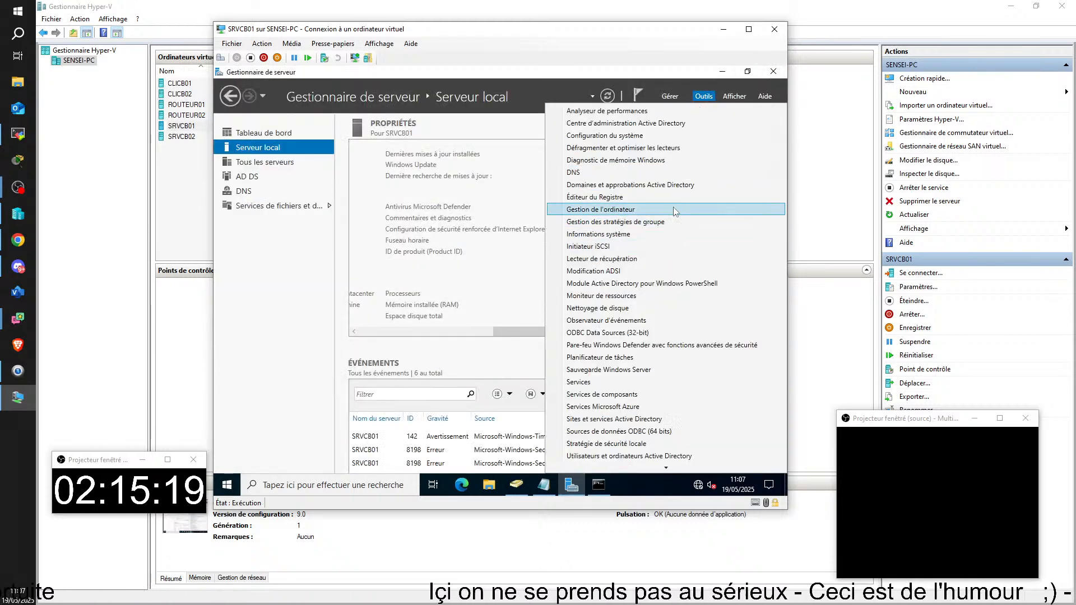
pyautogui.click(674, 223)
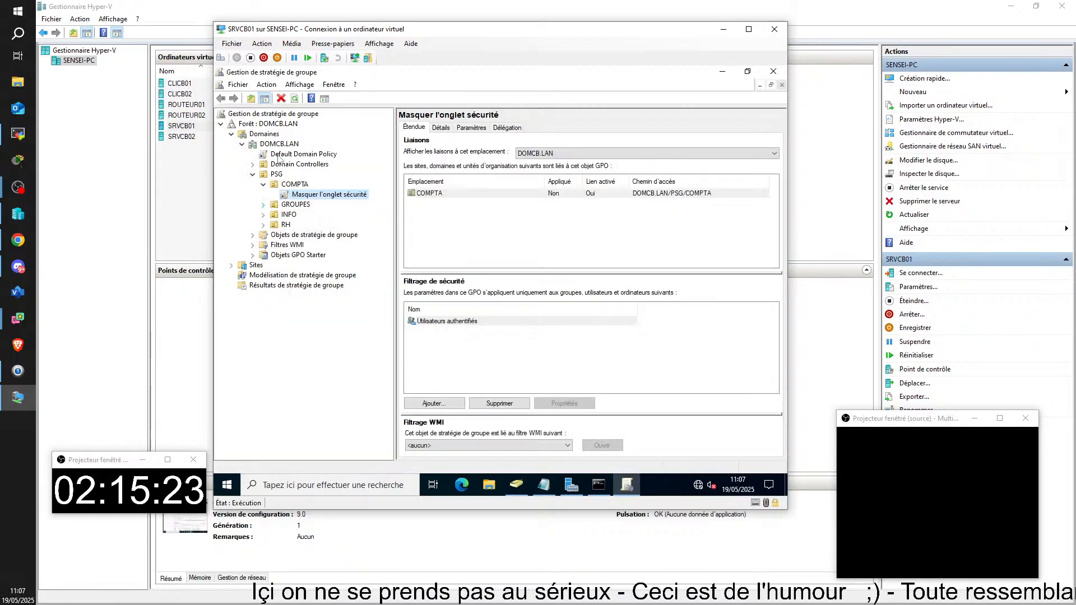
# Step: Regenerate the Masquer l'onglet sécurité Paramètres report, then switch to the TightVNC session with DNS Manager
pyautogui.click(471, 128)
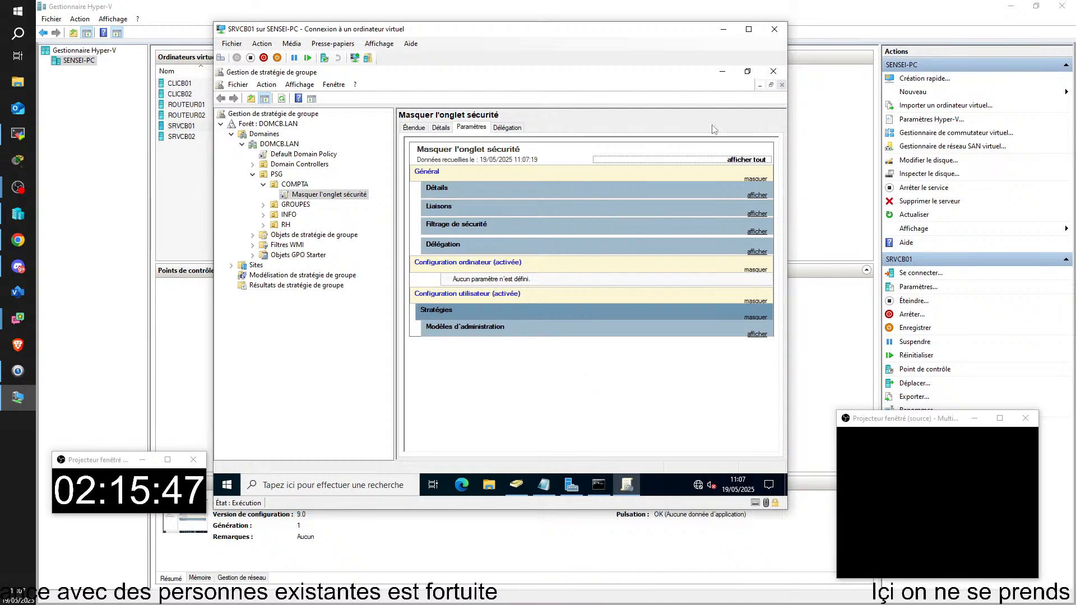
pyautogui.hotkey('alt', 'Tab')
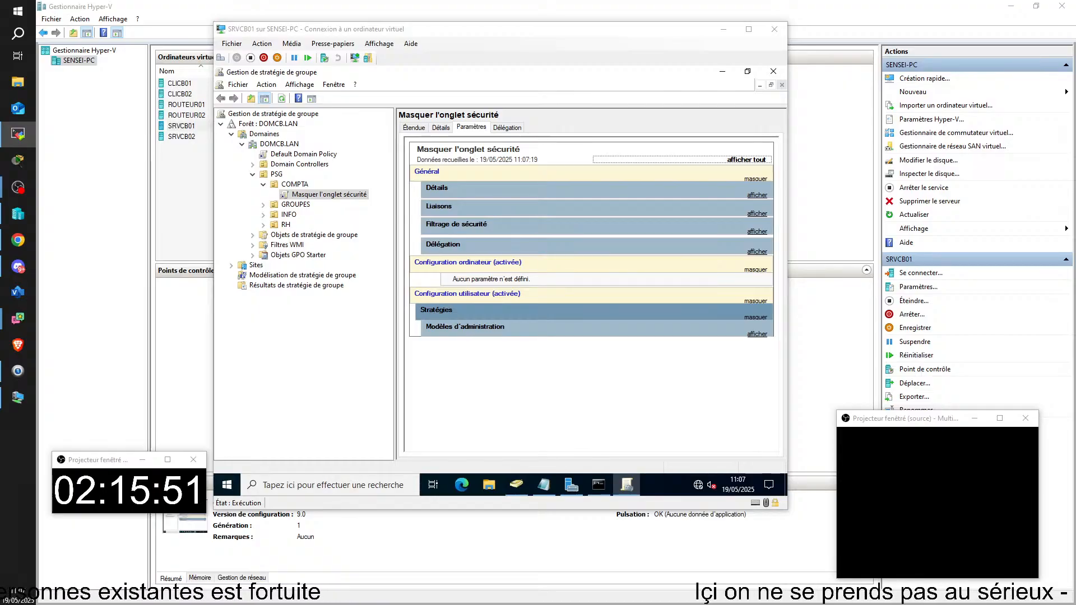
pyautogui.hotkey('alt', 'Tab')
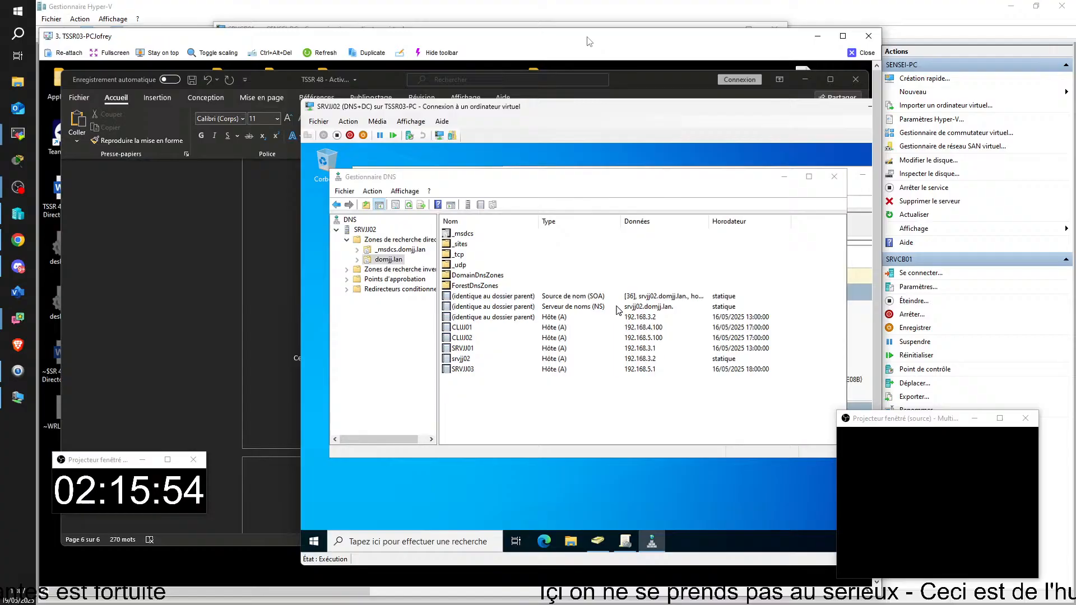
# Step: Maximize the remote viewer, search 'gest' on SRVJJ02 and launch Gestionnaire de serveur
pyautogui.doubleClick(587, 42)
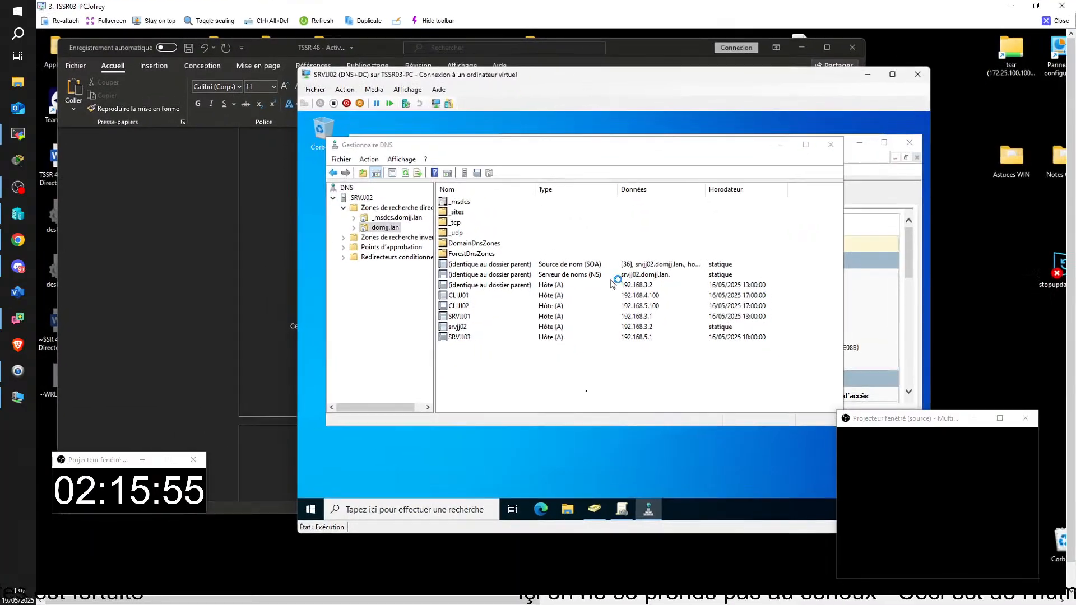
pyautogui.click(431, 511)
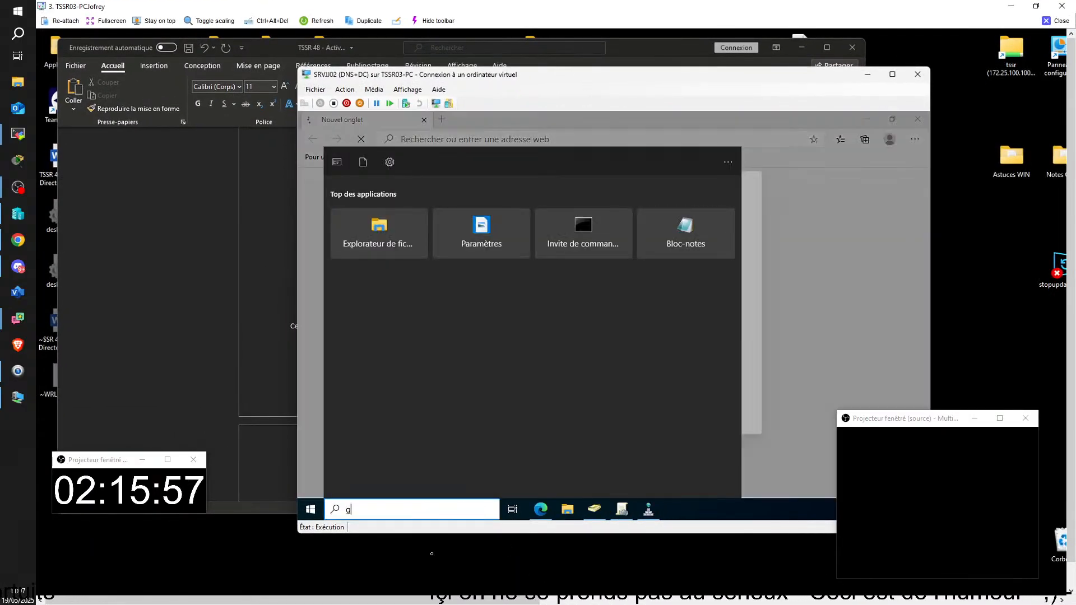
pyautogui.write('gest')
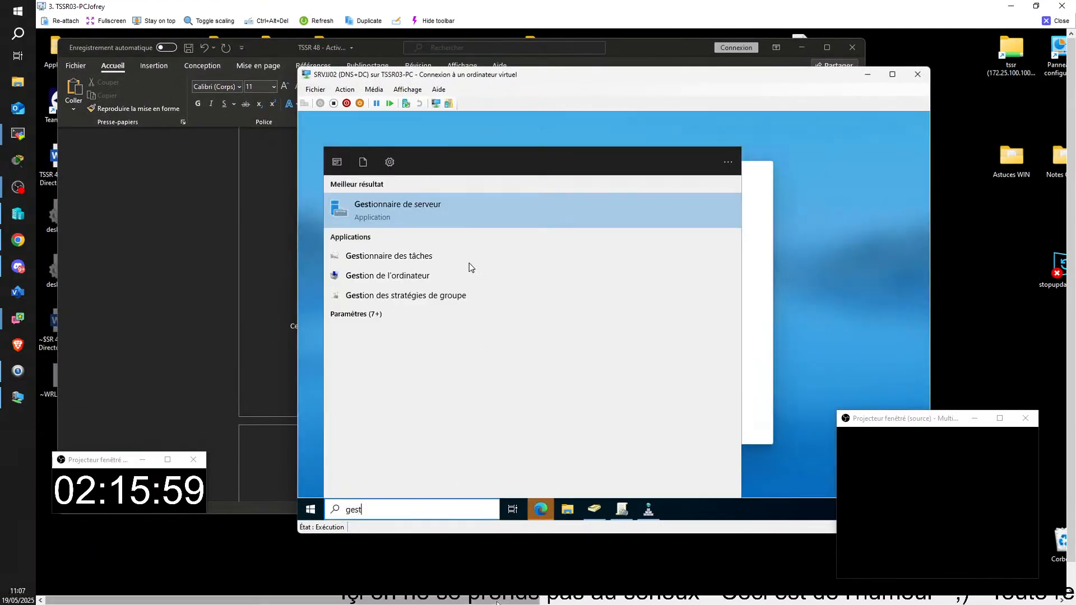
pyautogui.hotkey('alt', 'Tab')
pyautogui.hotkey('alt', 'Tab')
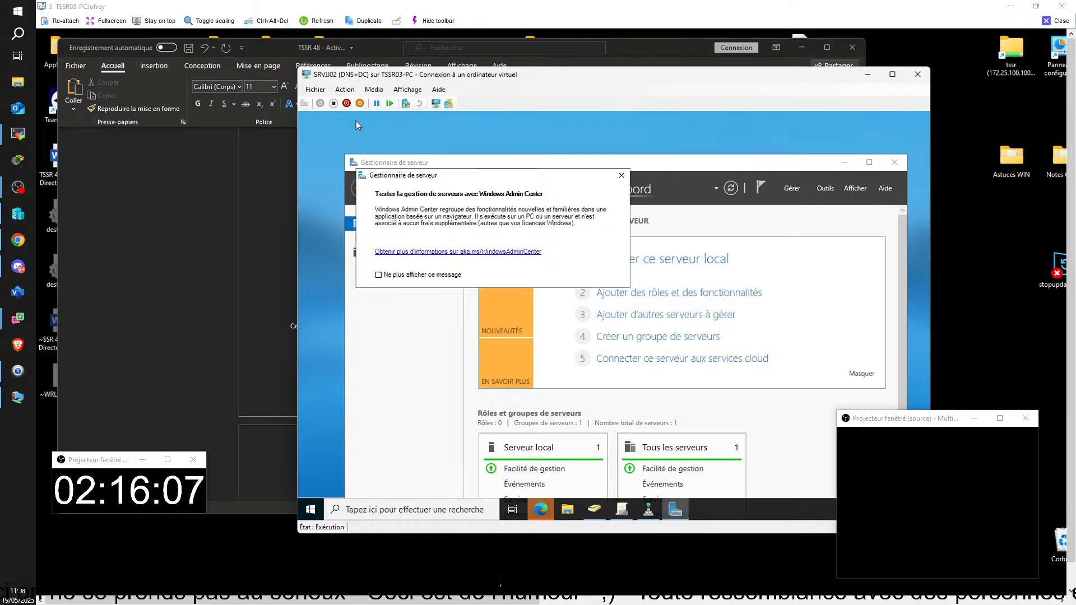
# Step: Dismiss the Windows Admin Center notice, maximize Server Manager and view the Serveur local properties
pyautogui.click(620, 175)
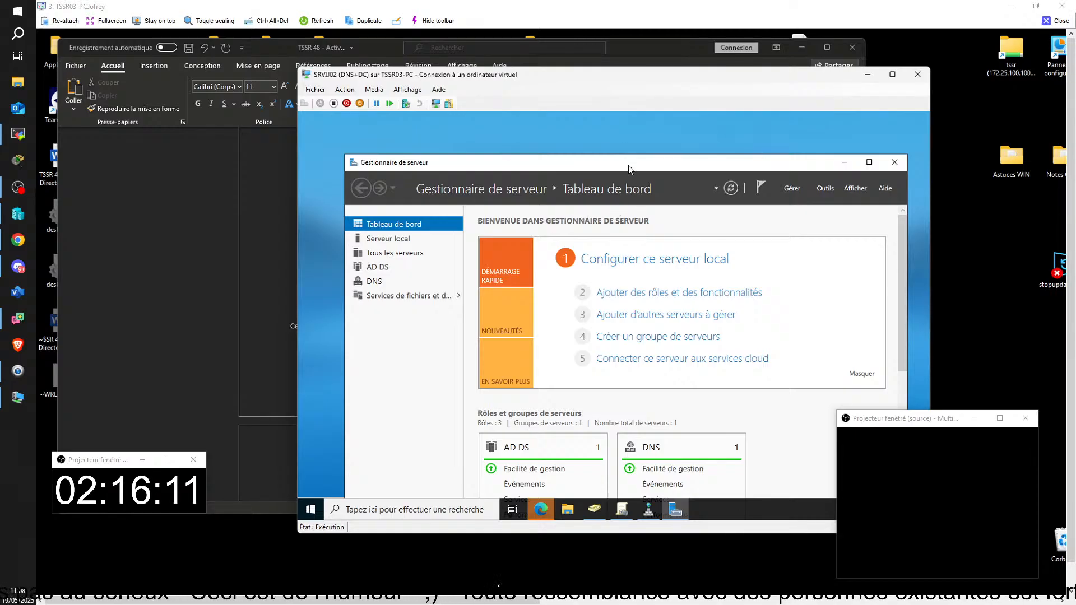
pyautogui.moveTo(629, 168); pyautogui.dragTo(620, 135)
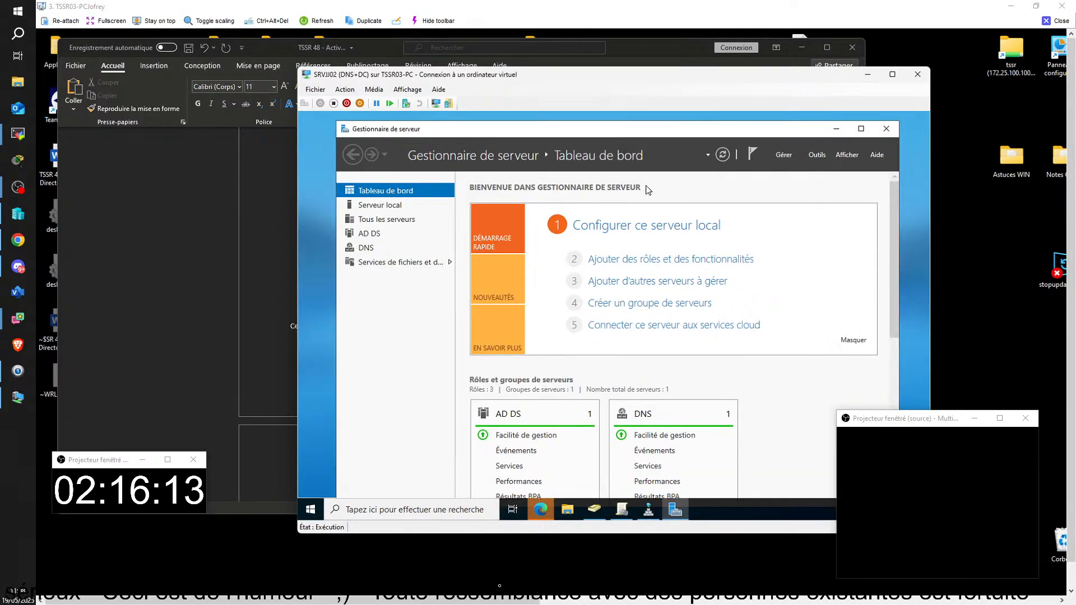
pyautogui.click(861, 130)
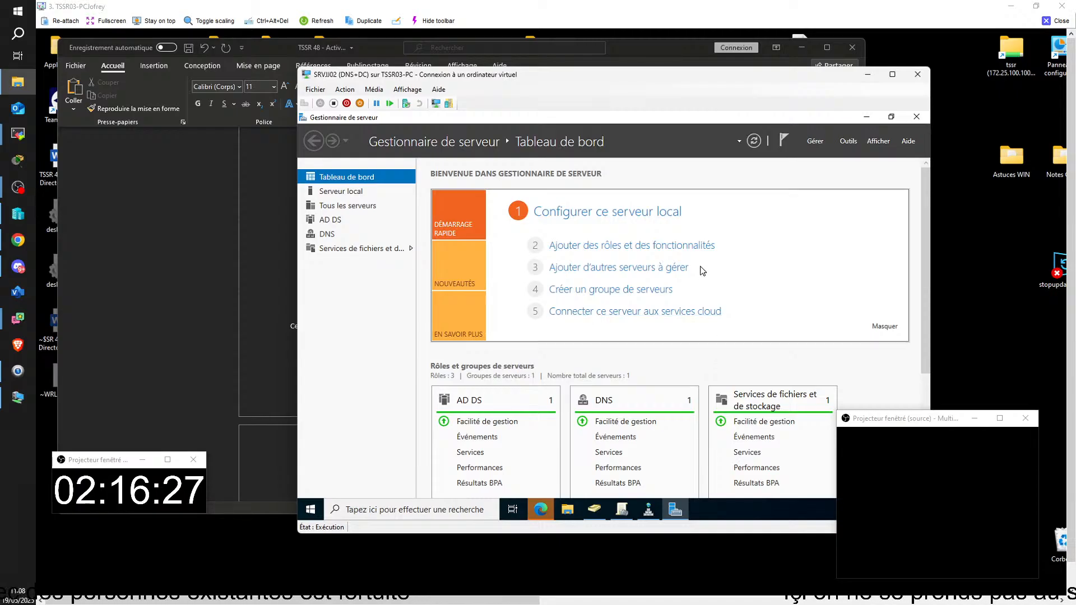
pyautogui.click(340, 192)
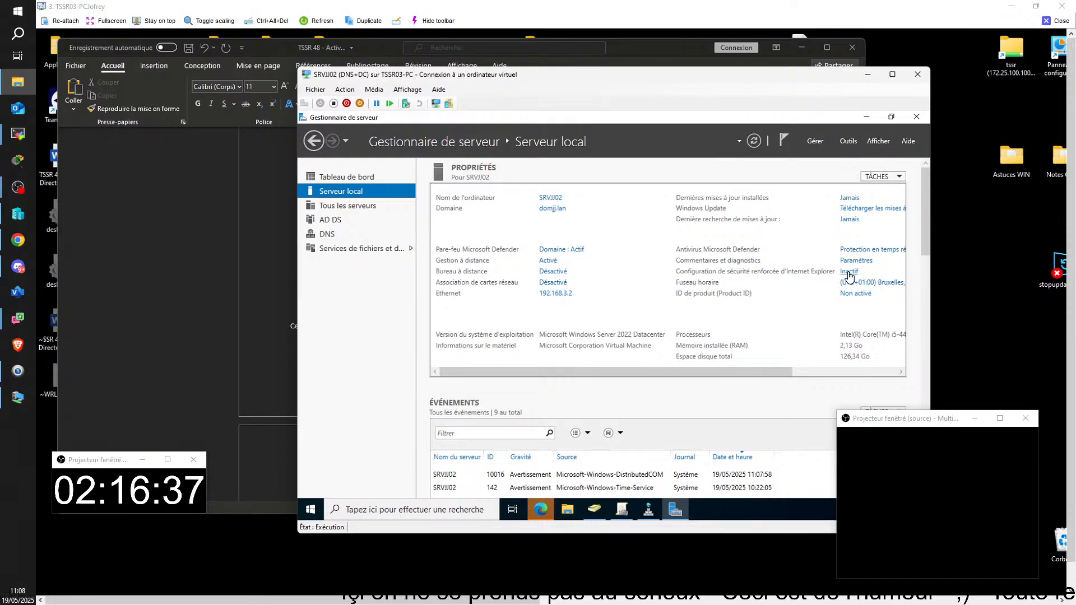
pyautogui.click(866, 120)
# Step: Close the stray browser window, reposition Group Policy Management and scroll the Bloquer l'onglet sécurité report toward Liaisons
pyautogui.click(620, 512)
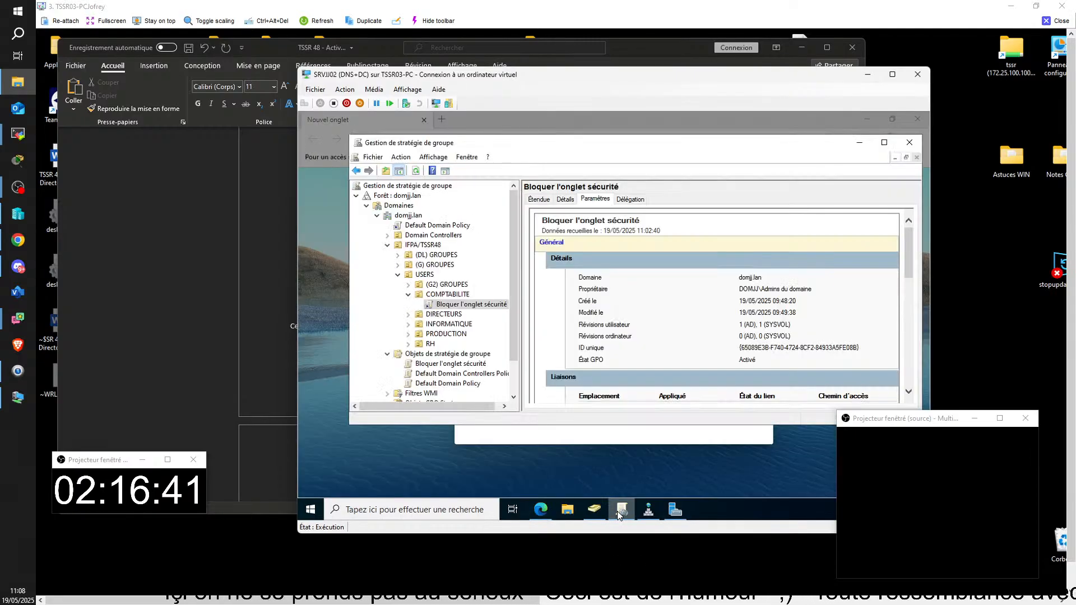
pyautogui.rightClick(541, 511)
pyautogui.click(533, 489)
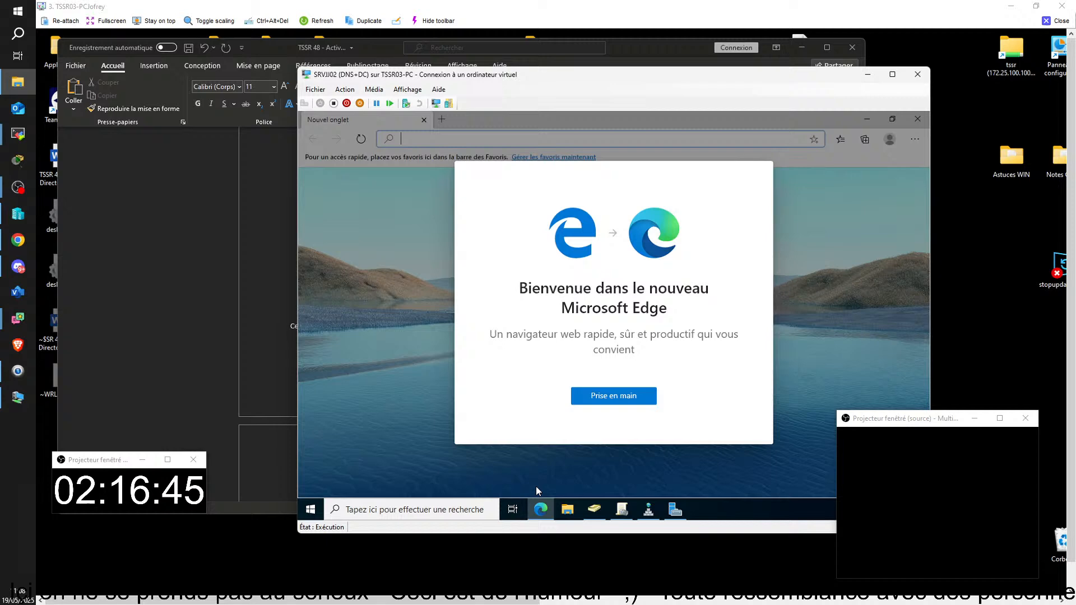
pyautogui.click(624, 402)
pyautogui.click(761, 174)
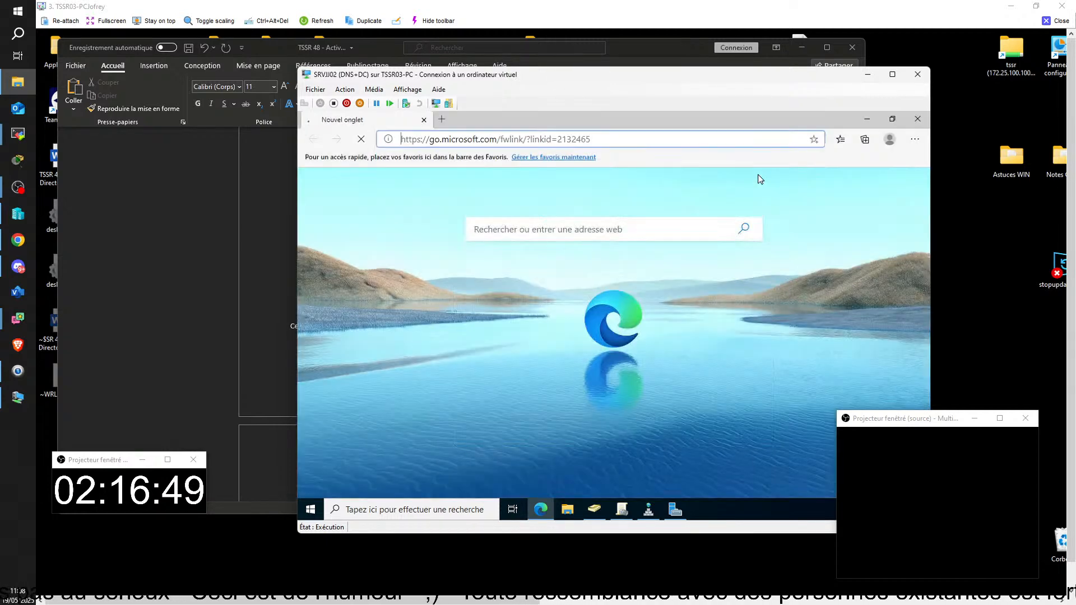
pyautogui.click(917, 119)
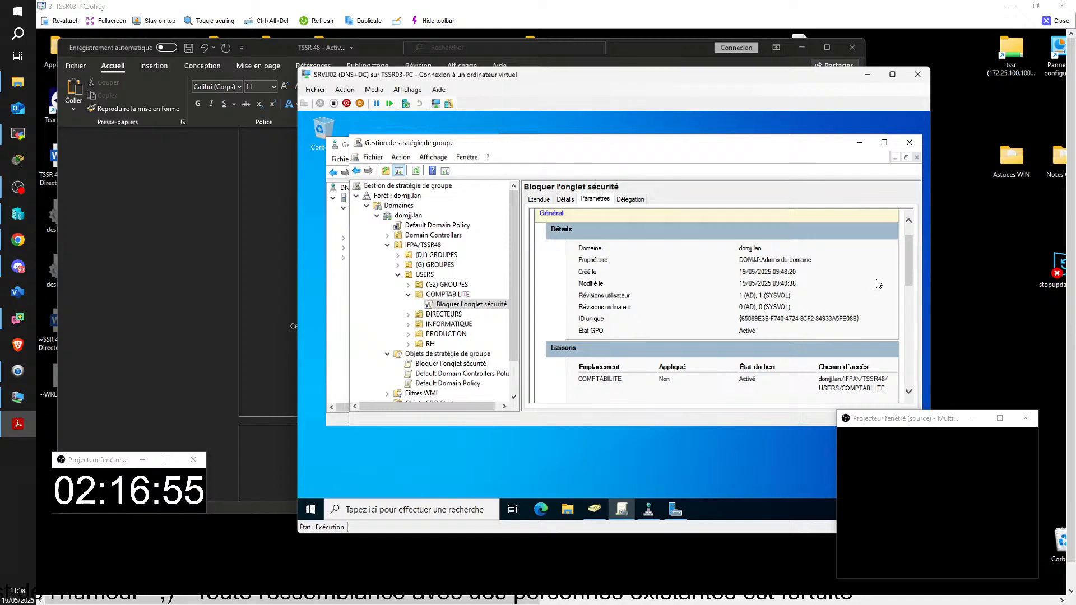
pyautogui.moveTo(796, 144); pyautogui.dragTo(781, 138)
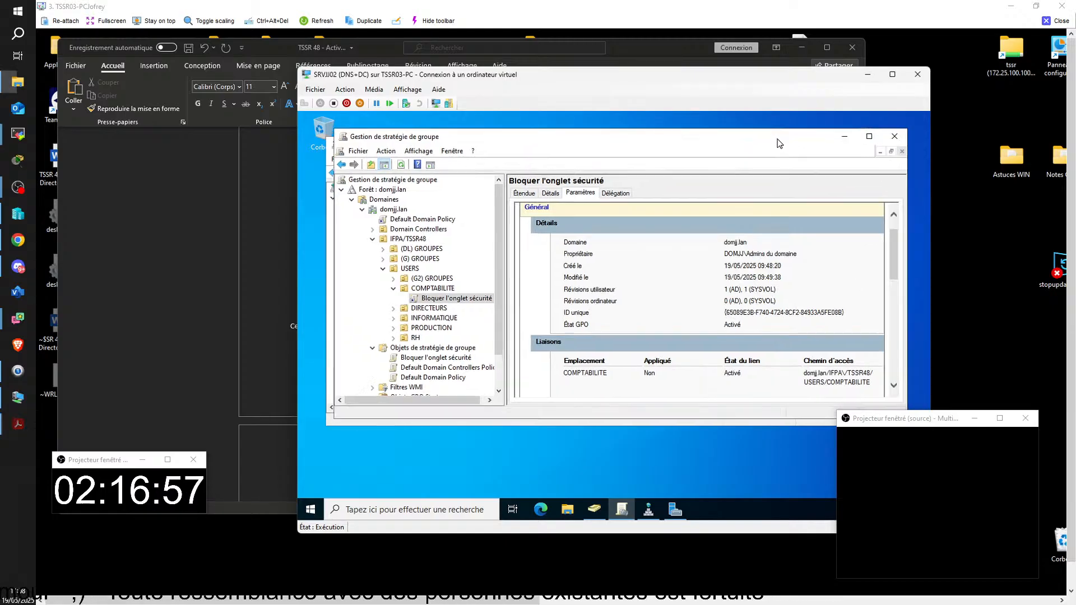
pyautogui.scroll(-3, 815, 274)
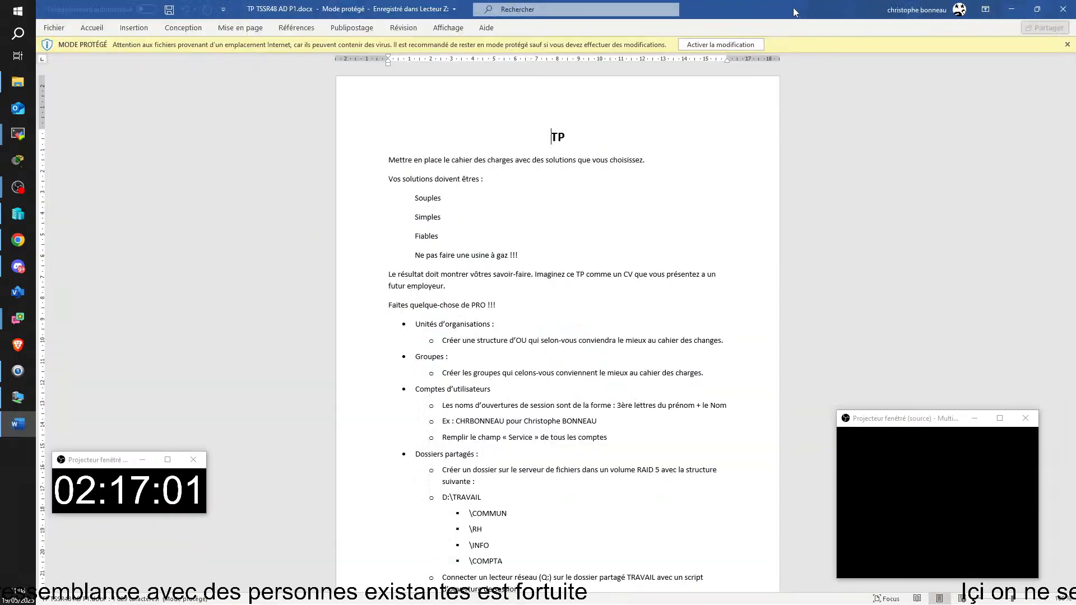
# Step: Select the GPO link under the COMPTABILITE OU in the group policy console
pyautogui.click(433, 289)
pyautogui.click(433, 297)
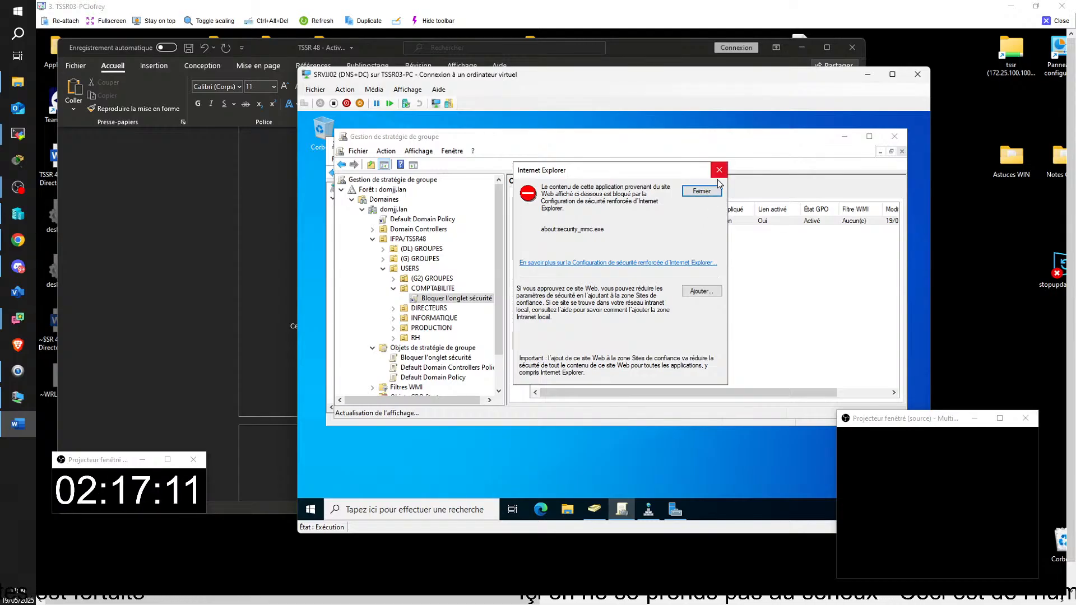
# Step: Dismiss the Internet Explorer security warning and the GPO link notice to show the Bloquer l'onglet sécurité report
pyautogui.click(701, 192)
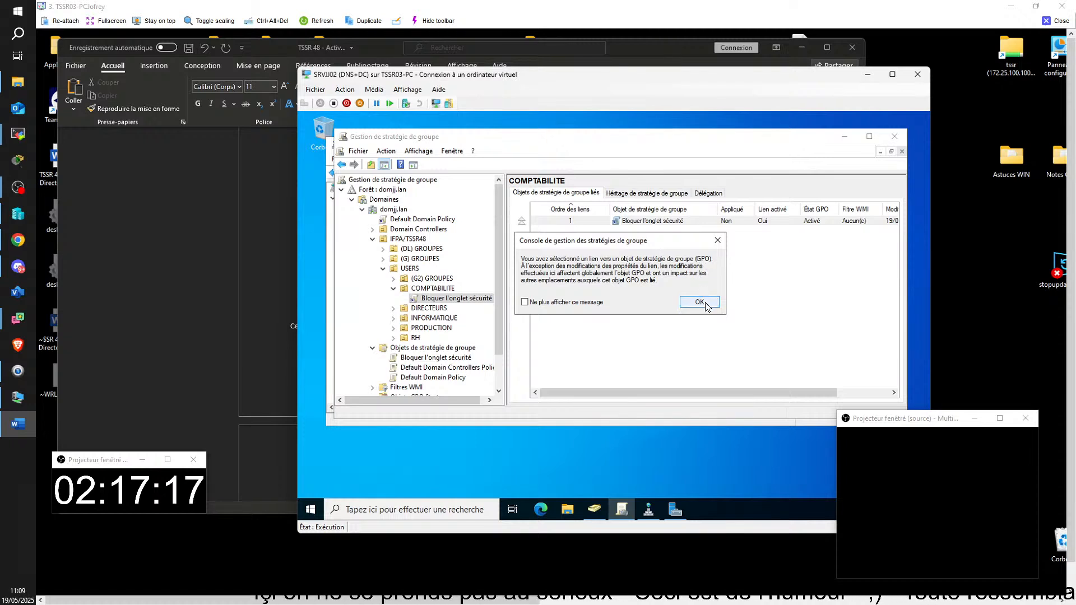
pyautogui.click(700, 302)
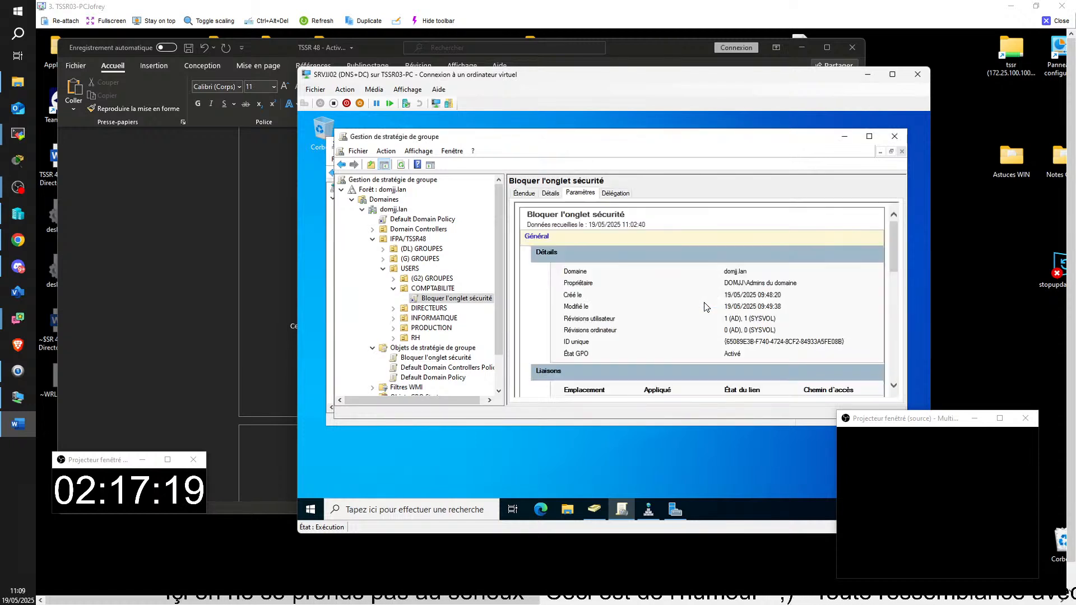
# Step: Close GPMC and relaunch Gestion des stratégies de groupe from Server Manager's Outils menu
pyautogui.click(898, 138)
pyautogui.moveTo(738, 146); pyautogui.dragTo(745, 157)
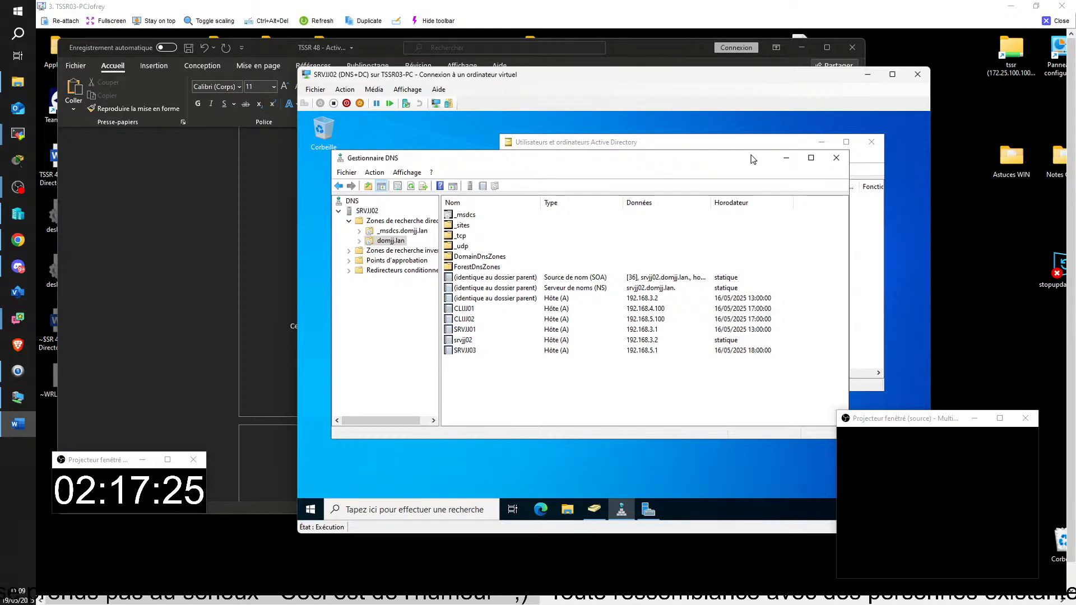
pyautogui.click(648, 510)
pyautogui.click(849, 141)
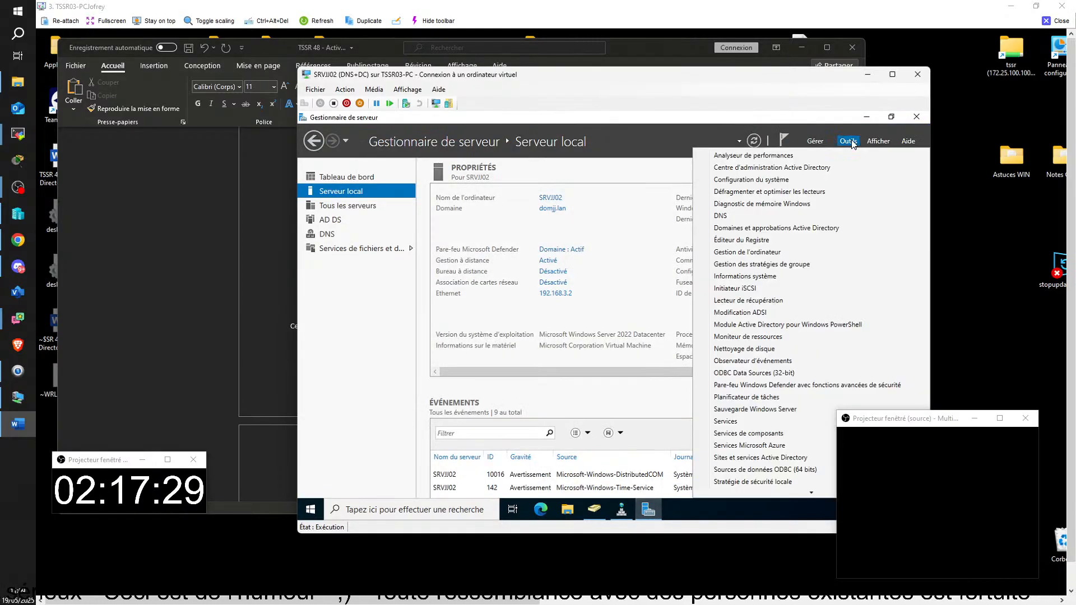
pyautogui.click(767, 264)
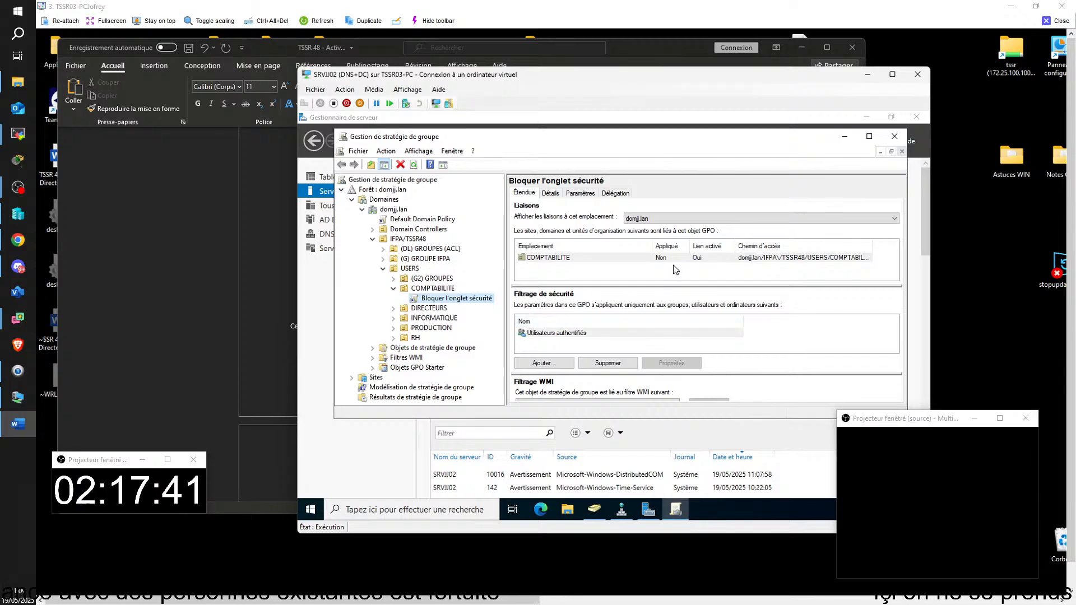
# Step: Show the Paramètres report for the Bloquer l'onglet sécurité link under COMPTABILITE, dismissing the link notice
pyautogui.click(586, 192)
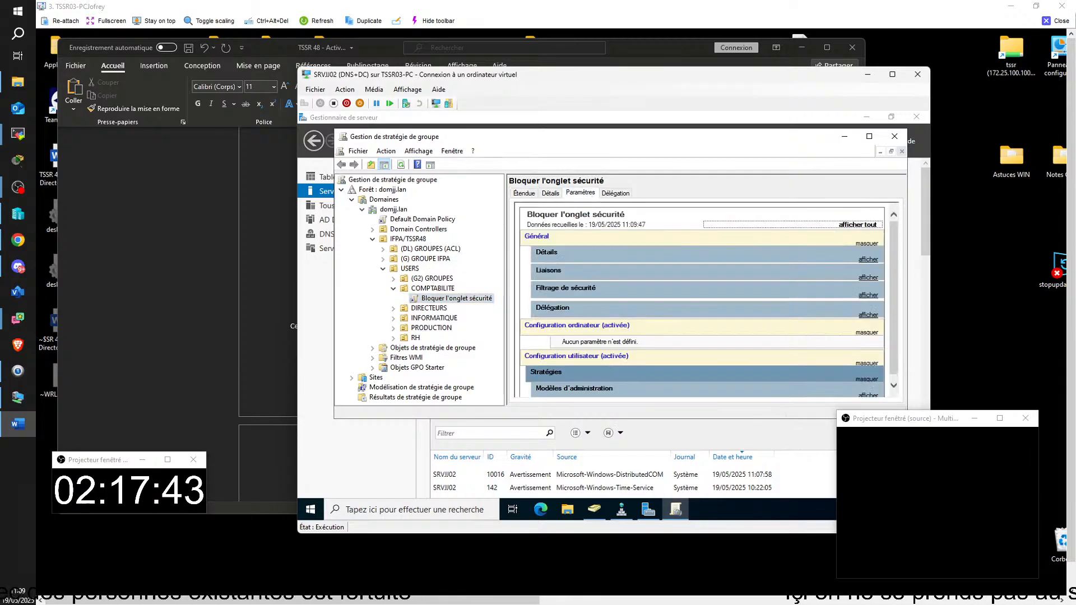
pyautogui.click(436, 289)
pyautogui.click(441, 299)
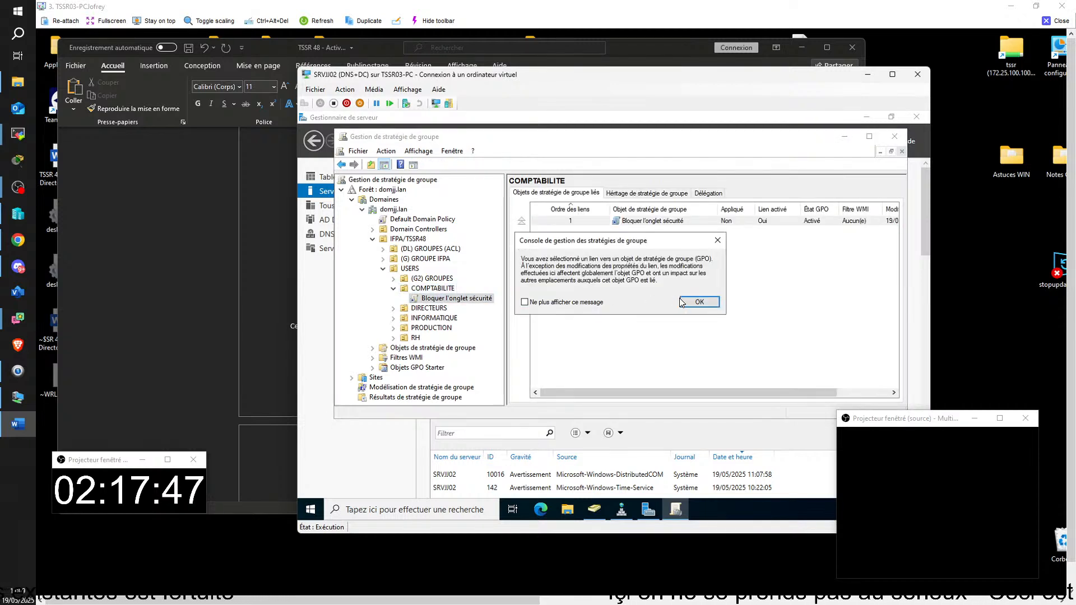
pyautogui.click(698, 302)
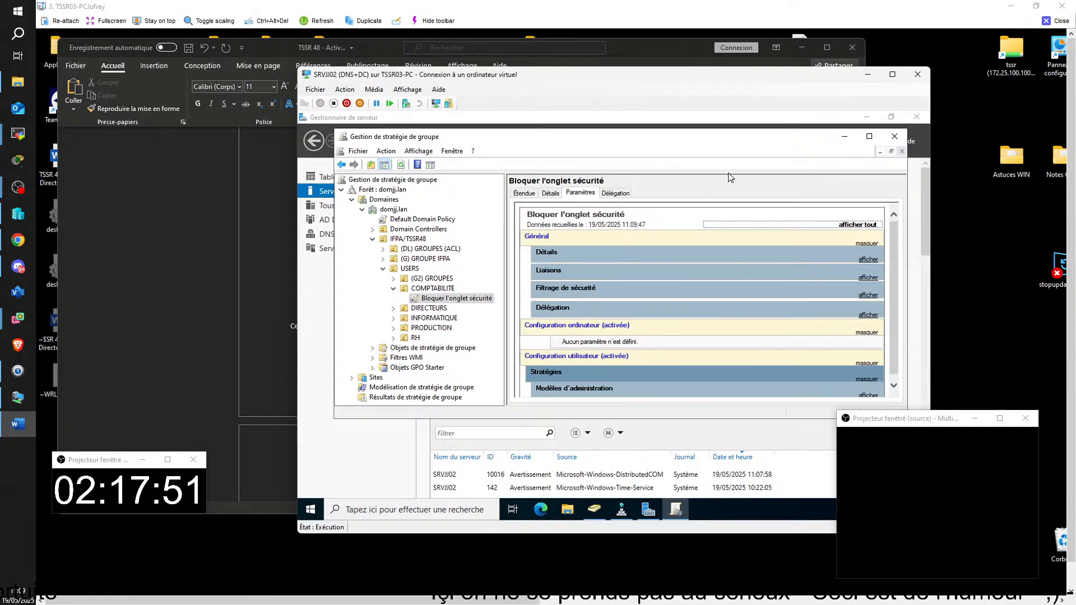
# Step: Minimize Server Manager and DNS Manager and reposition the Group Policy Management window
pyautogui.click(866, 117)
pyautogui.moveTo(731, 144); pyautogui.dragTo(765, 194)
pyautogui.click(604, 148)
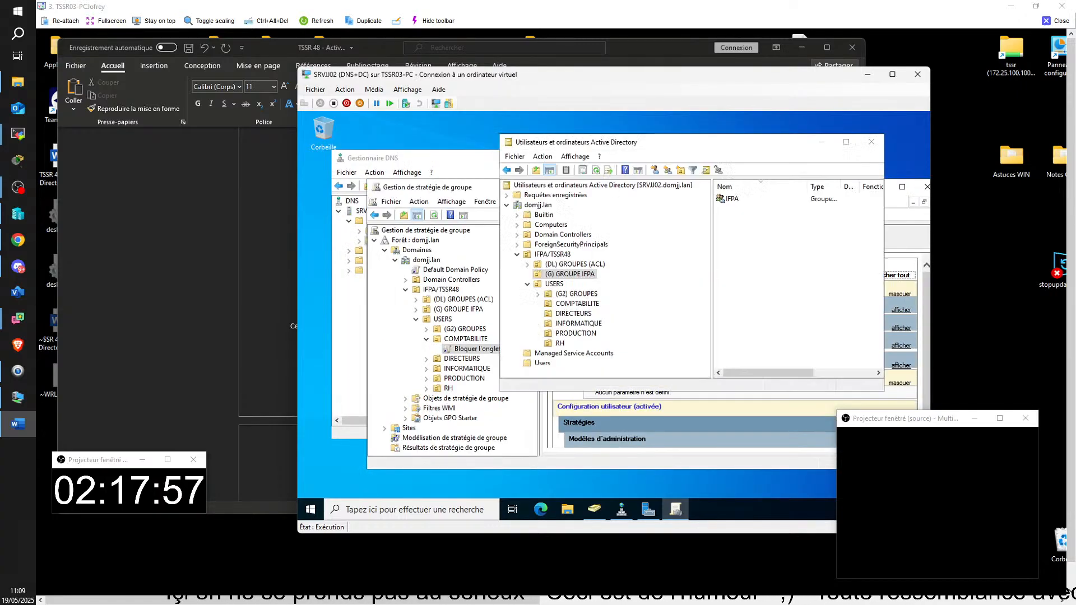
pyautogui.click(465, 162)
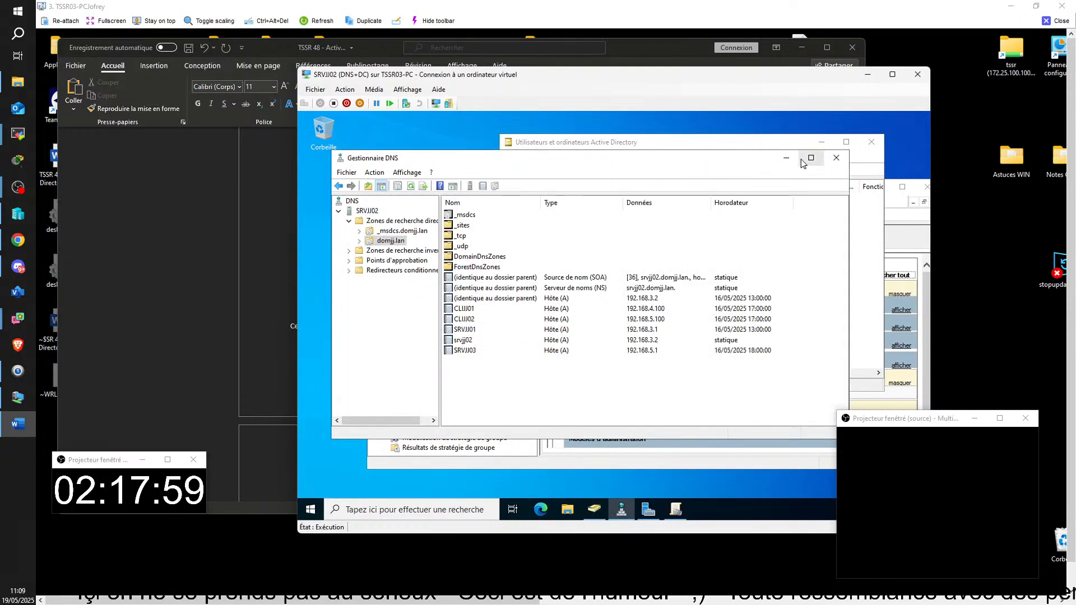
pyautogui.click(780, 157)
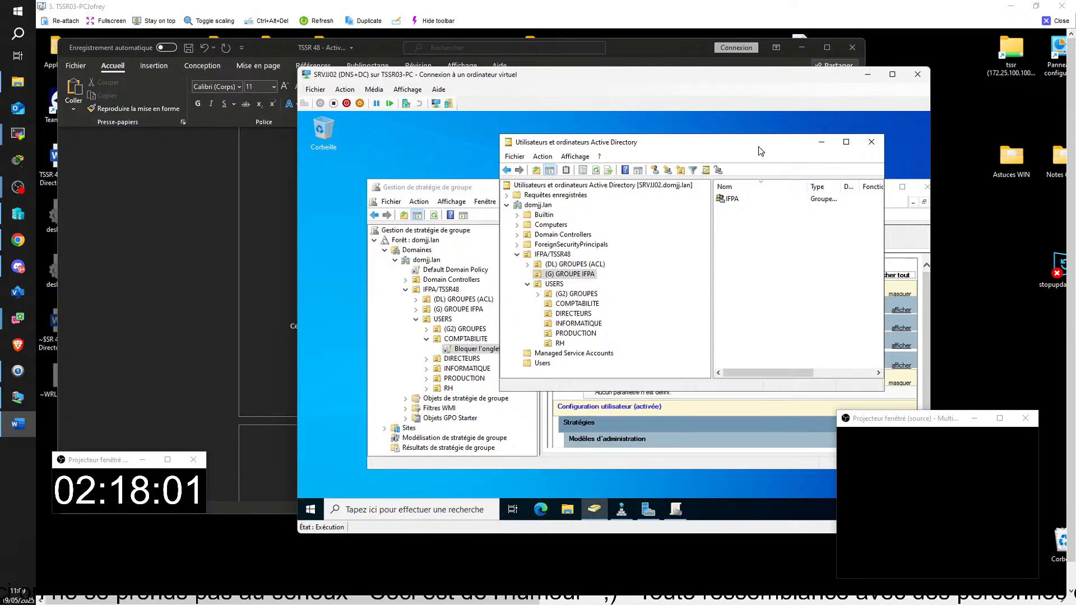
pyautogui.click(474, 189)
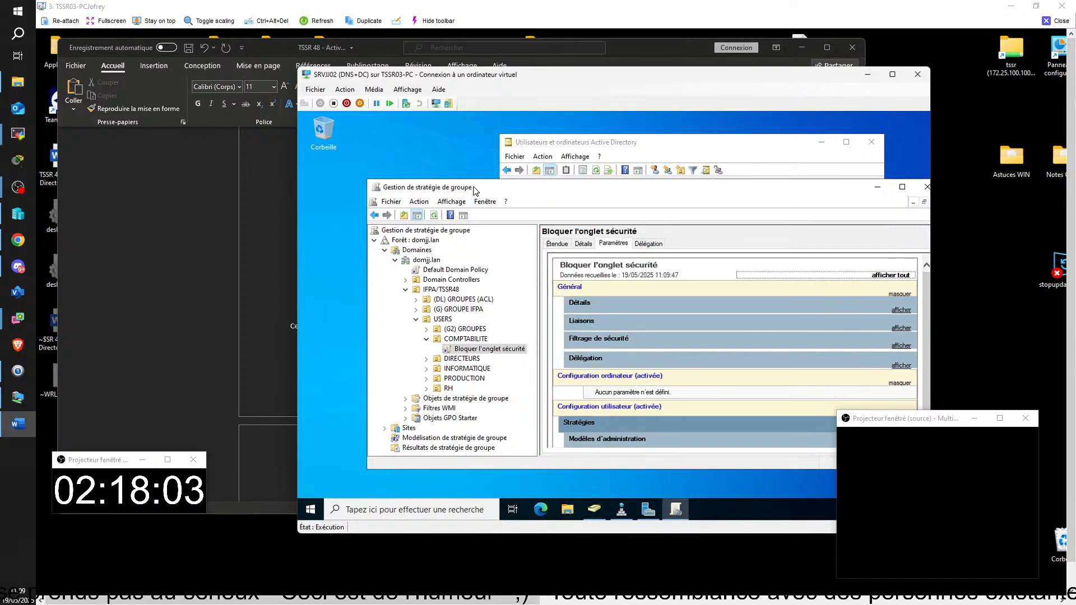
pyautogui.moveTo(473, 189); pyautogui.dragTo(459, 165)
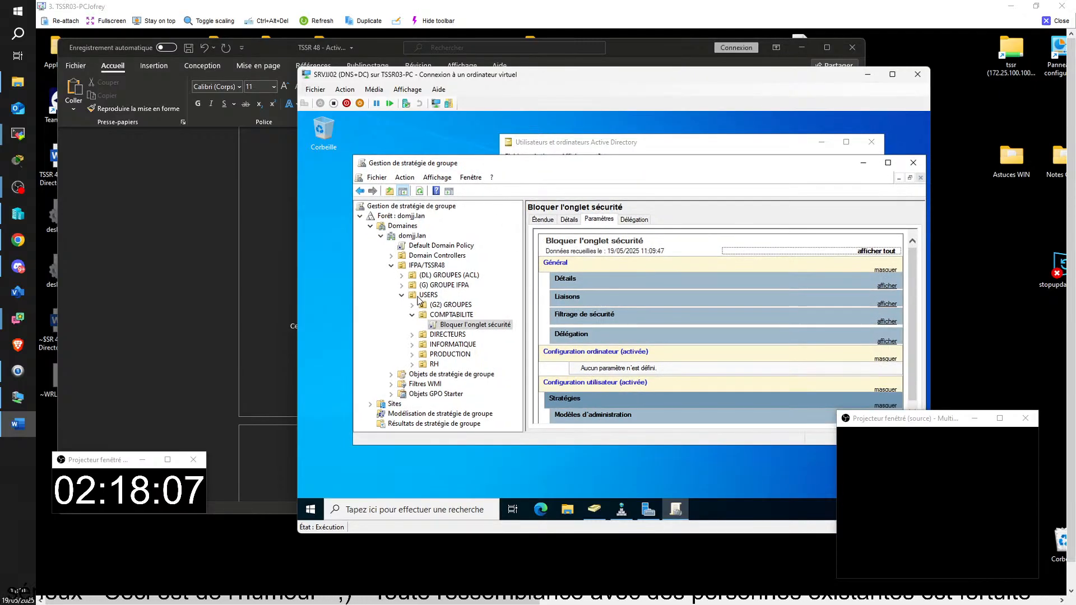
# Step: Select the Bloquer l'onglet sécurité link under USERS and set 'Ne plus afficher ce message'
pyautogui.click(427, 297)
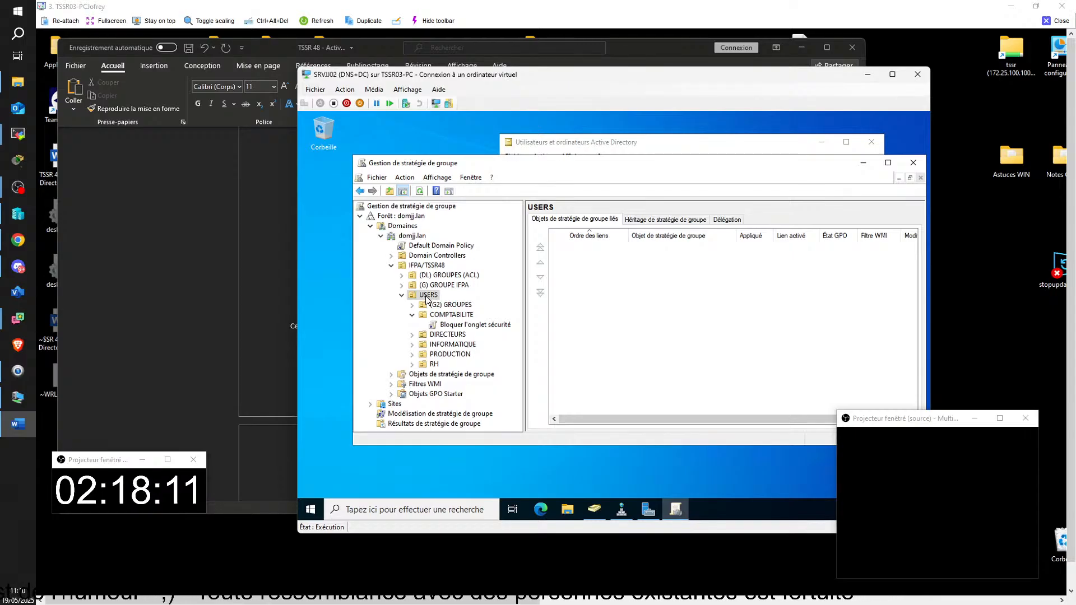
pyautogui.click(455, 325)
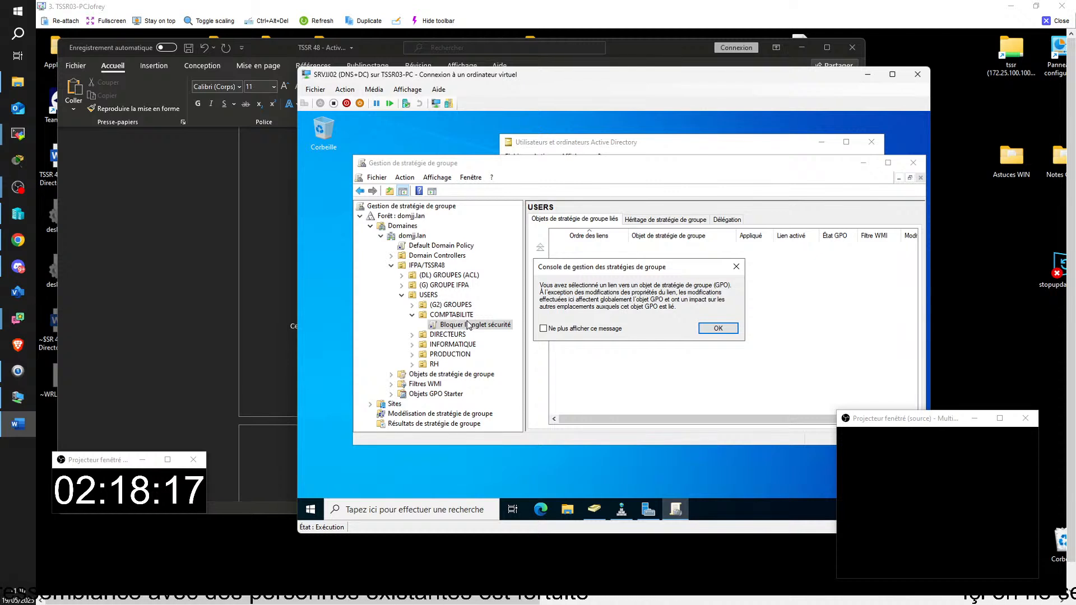
pyautogui.click(561, 332)
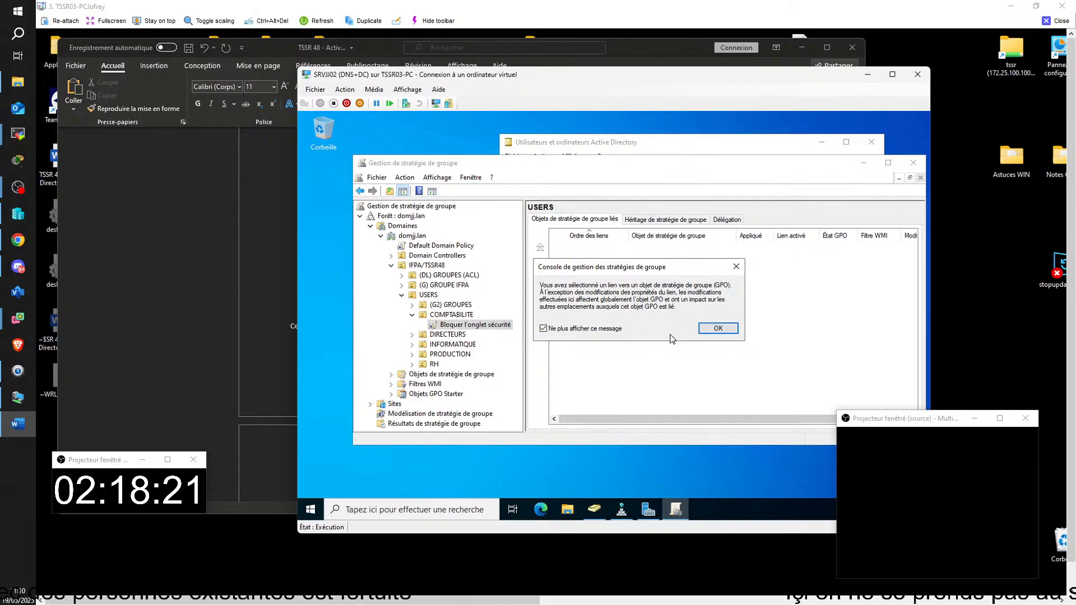
pyautogui.click(708, 330)
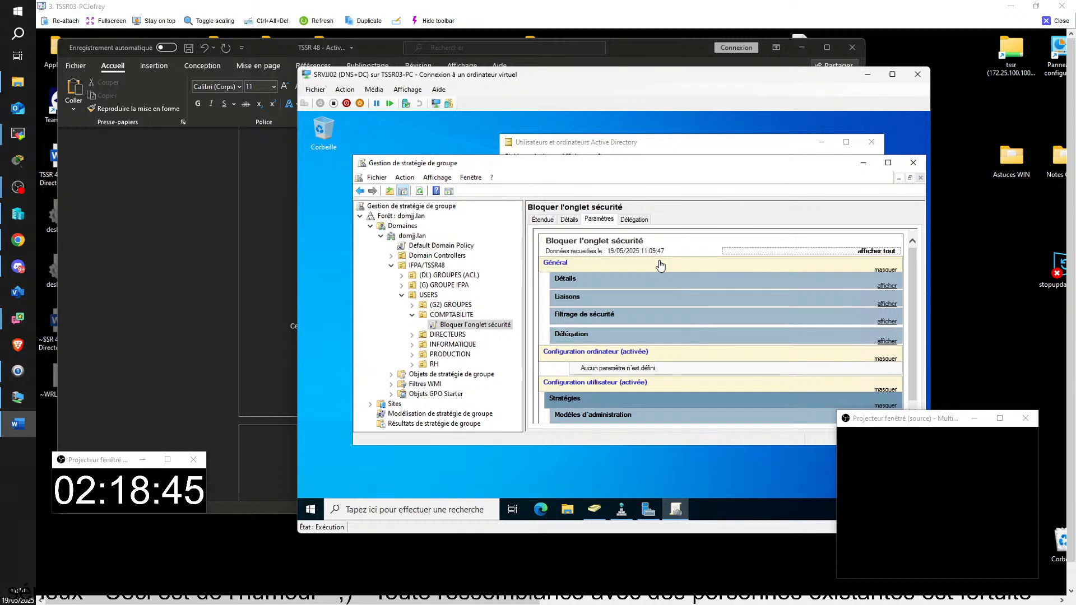
# Step: Expand Modèles d'administration and Composants Windows/Explorateur de fichiers in the full-screen report, then leave full screen
pyautogui.click(887, 163)
pyautogui.click(893, 75)
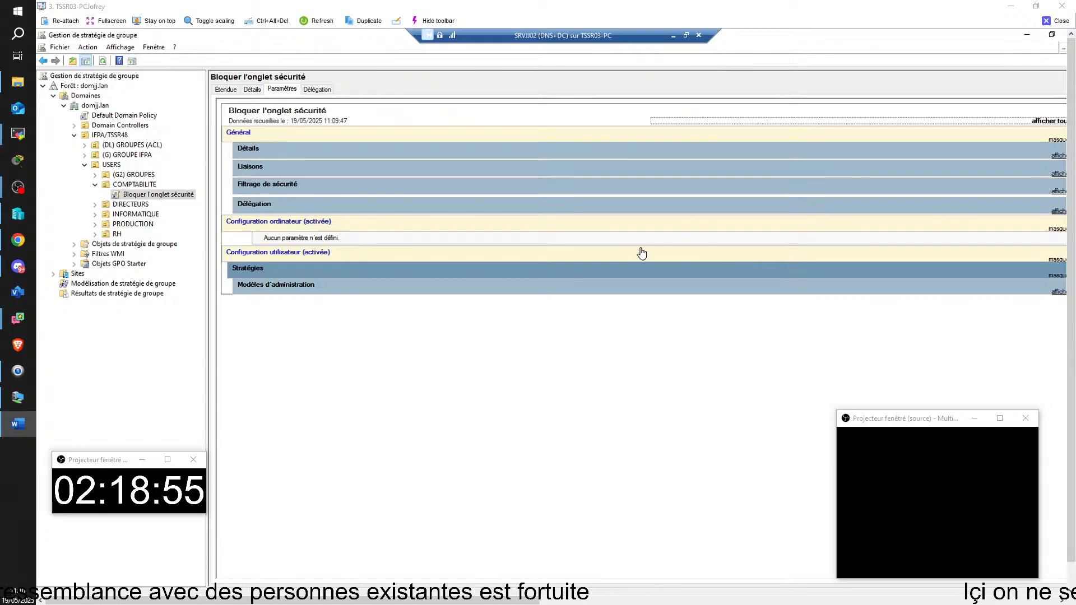
pyautogui.click(1057, 292)
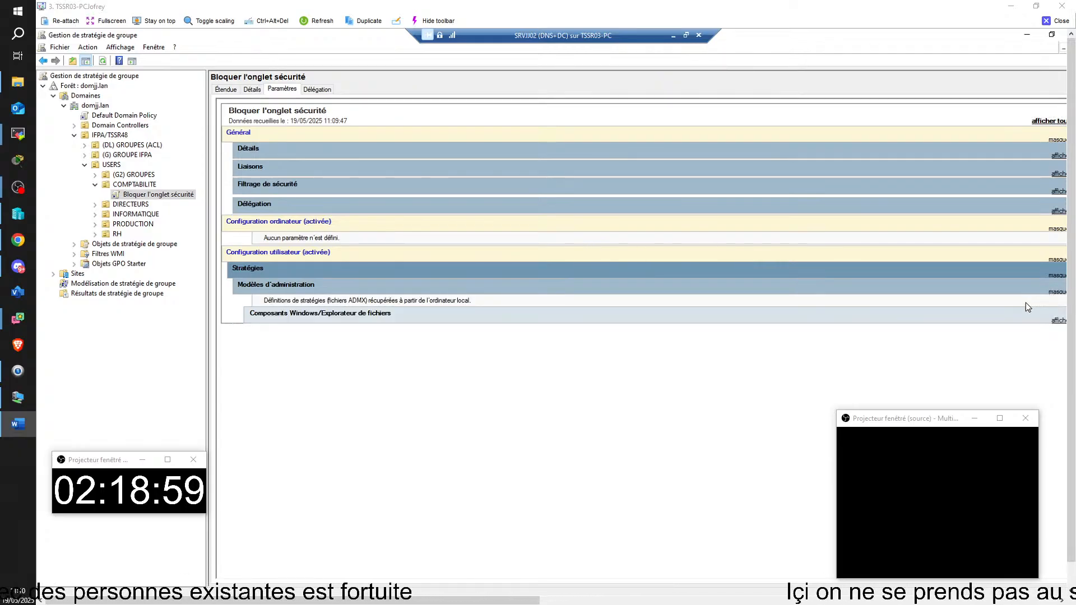
pyautogui.click(1062, 323)
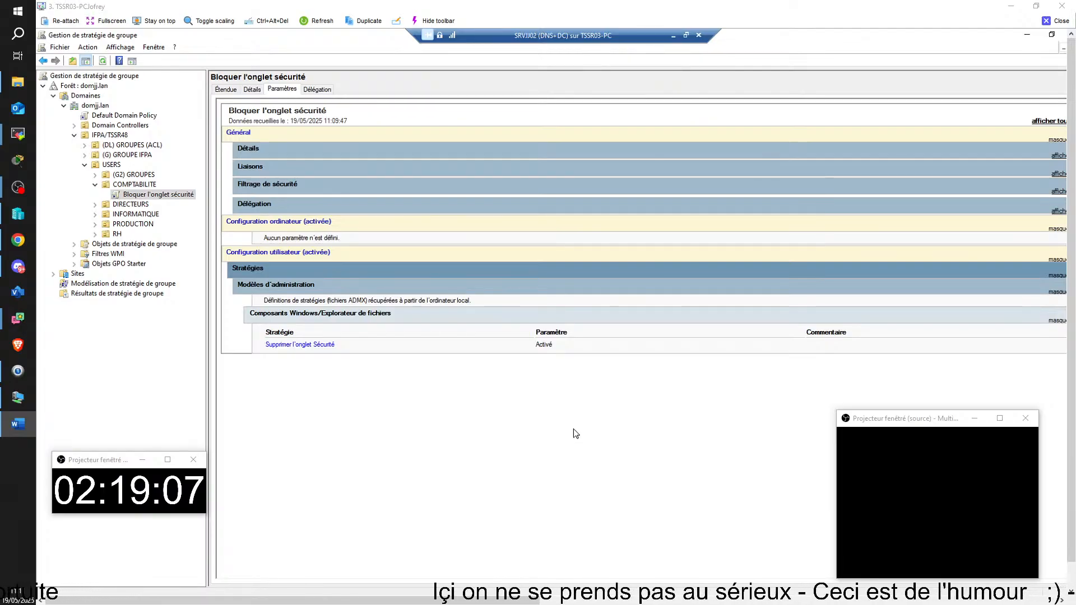
pyautogui.click(691, 36)
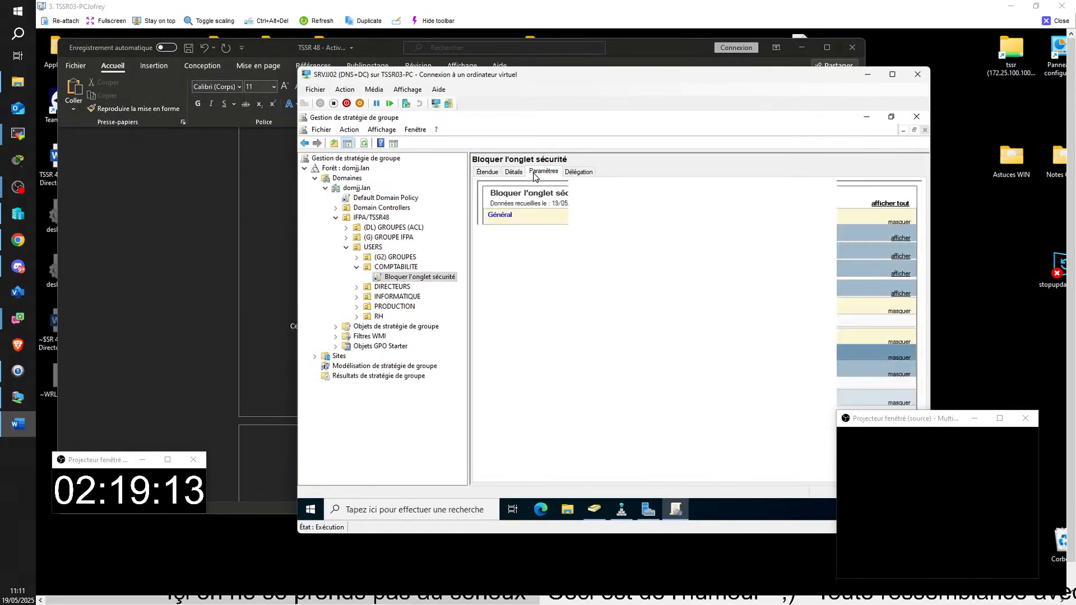
# Step: Snip the GPO settings report and paste it into the Word documentation, then return to SRVCB01
pyautogui.click(949, 387)
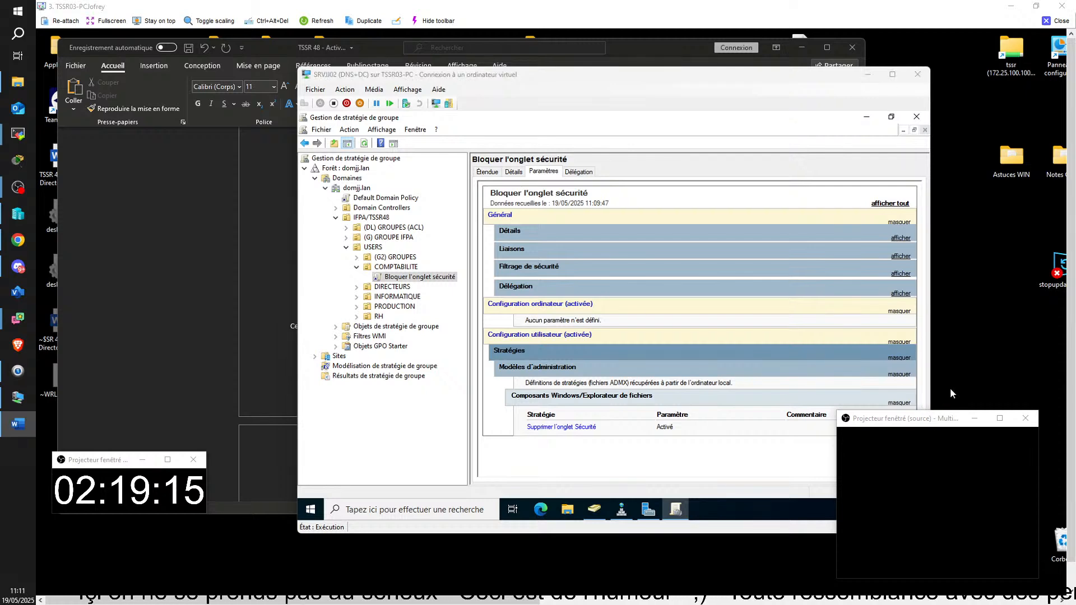
pyautogui.press('super+shift+s')
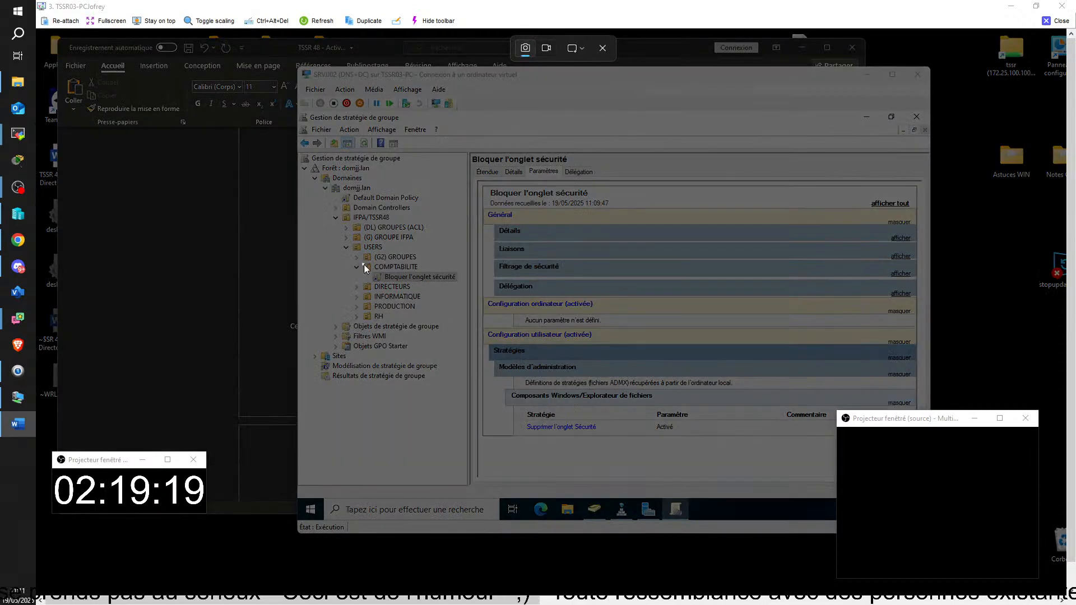
pyautogui.moveTo(363, 263); pyautogui.dragTo(923, 456)
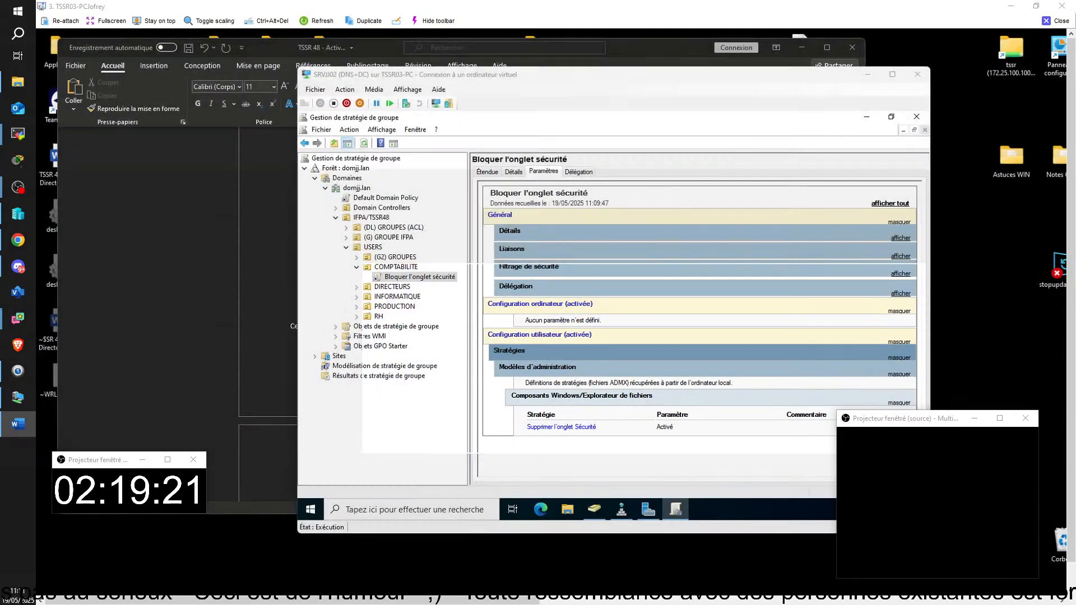
pyautogui.hotkey('alt', 'Tab')
pyautogui.scroll(-2, 443, 434)
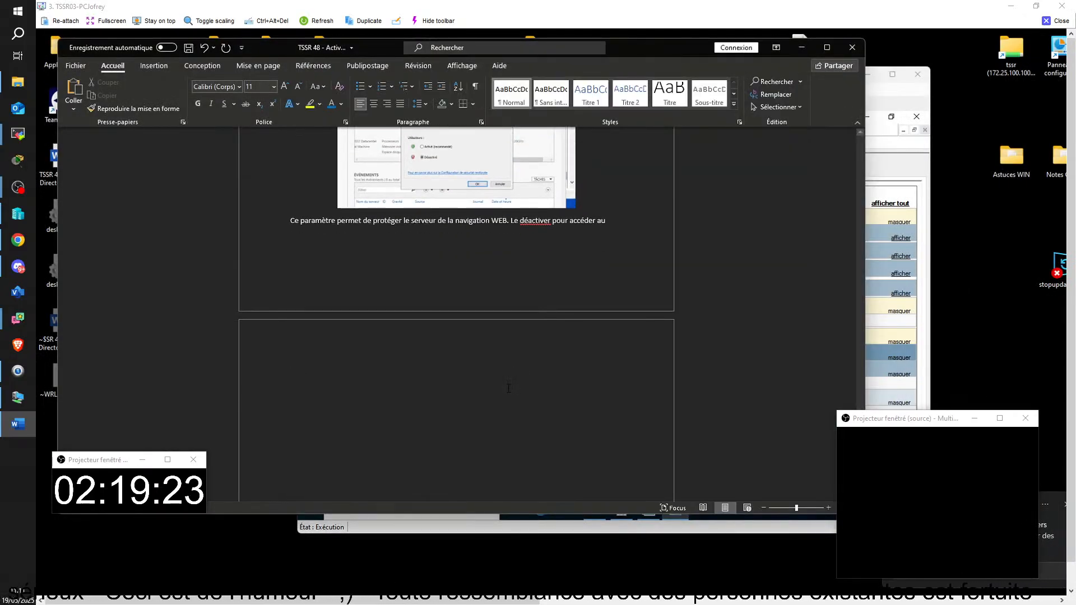
pyautogui.hotkey('ctrl', 'v')
pyautogui.hotkey('alt', 'Tab')
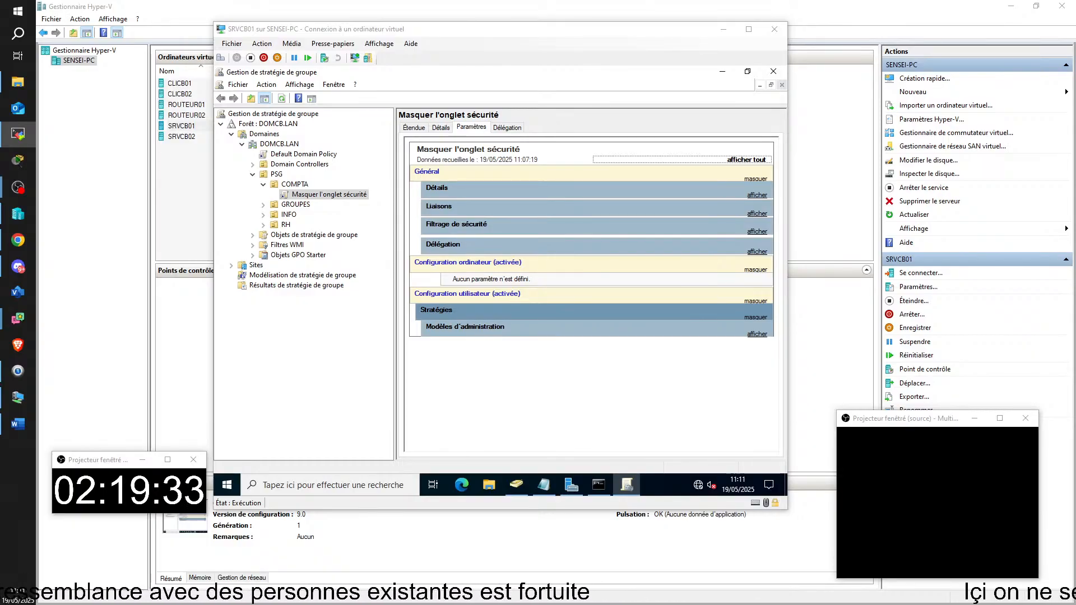
# Step: Expand the Masquer l'onglet sécurité report to Explorateur de fichiers, then pull out the TSSR10-PC session window
pyautogui.click(533, 330)
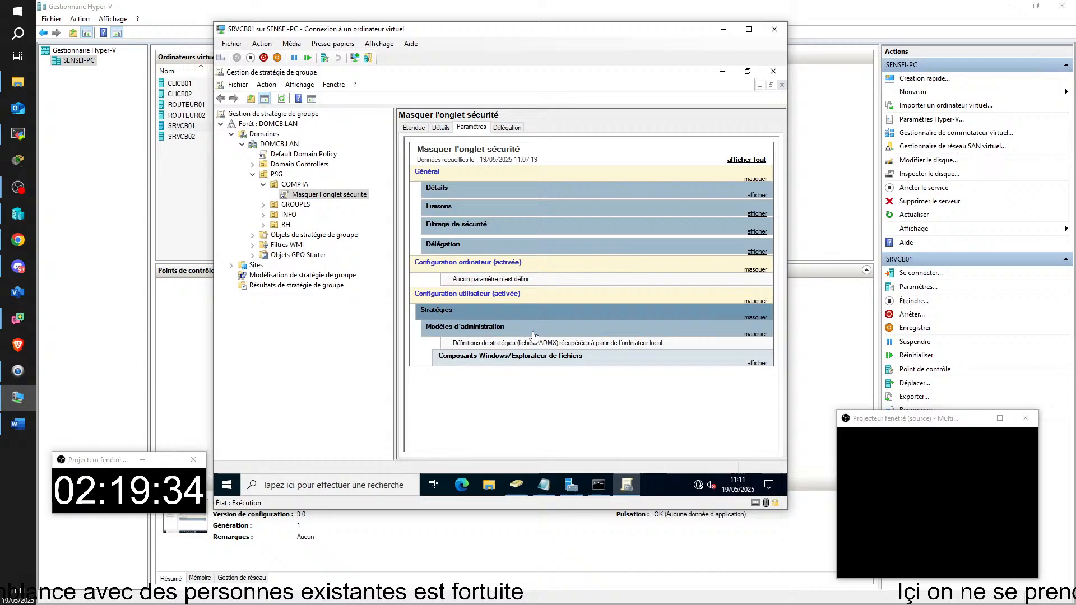
pyautogui.click(684, 361)
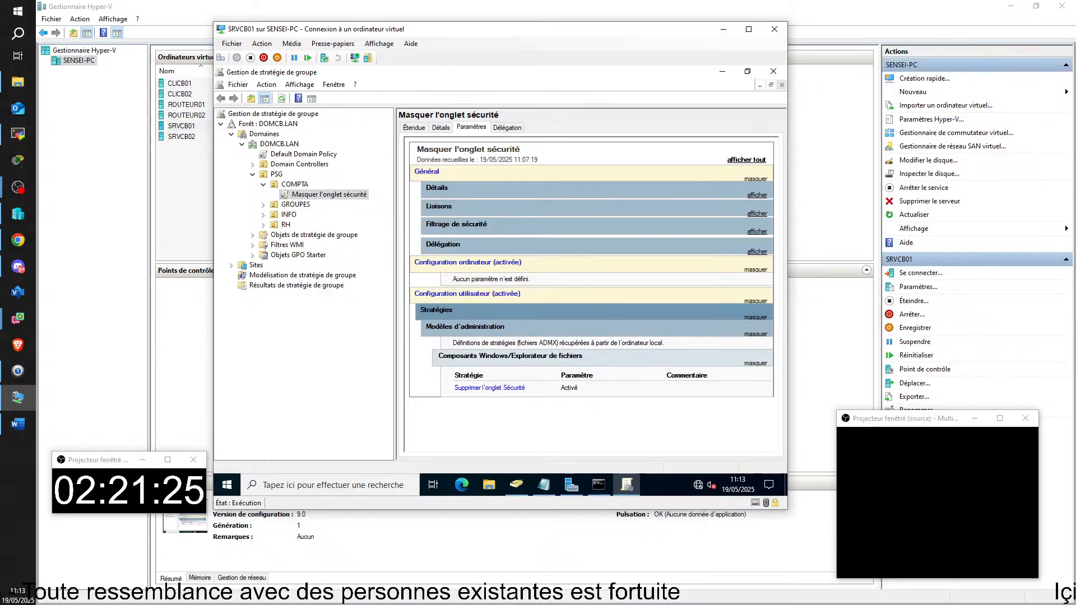
pyautogui.hotkey('alt', 'Tab')
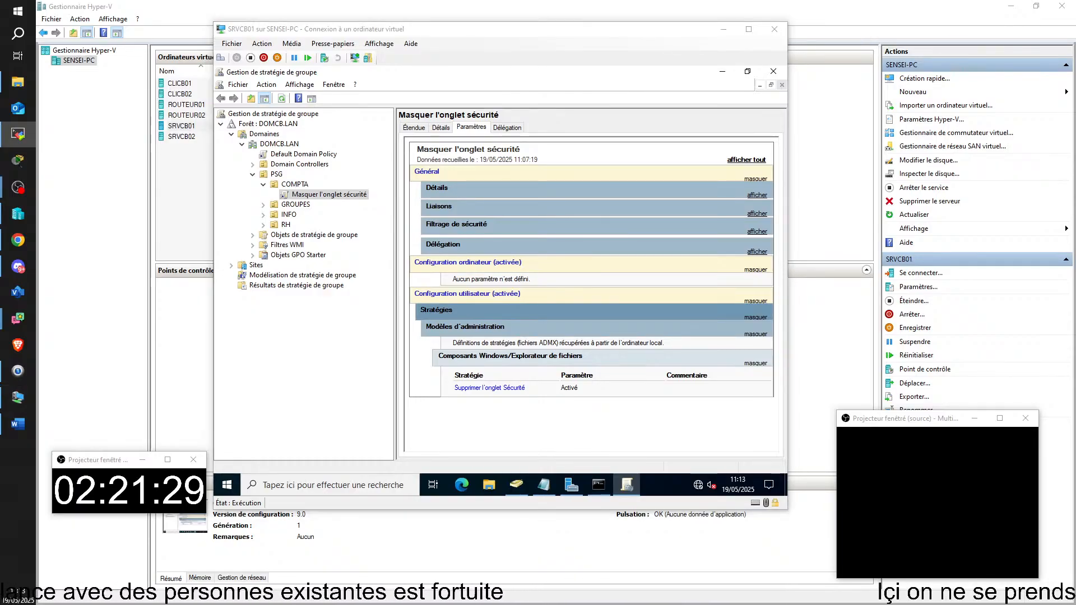
pyautogui.moveTo(1075, 216); pyautogui.dragTo(140, 38)
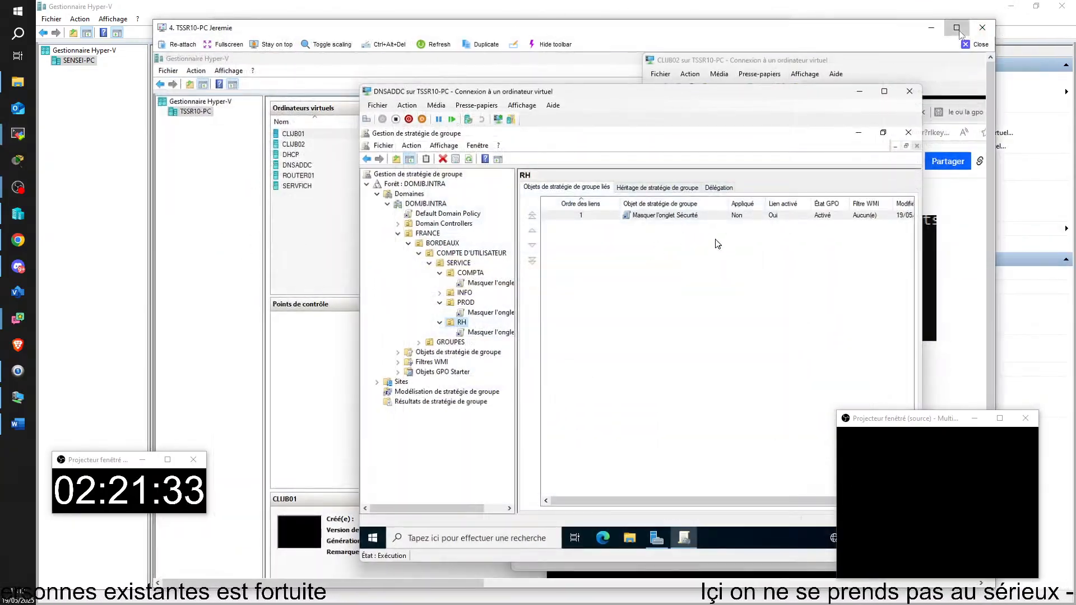
# Step: In the maximized TSSR10-PC session, view the Masquer l'onglet Sécurité GPO reports under COMPTA and PROD
pyautogui.click(956, 29)
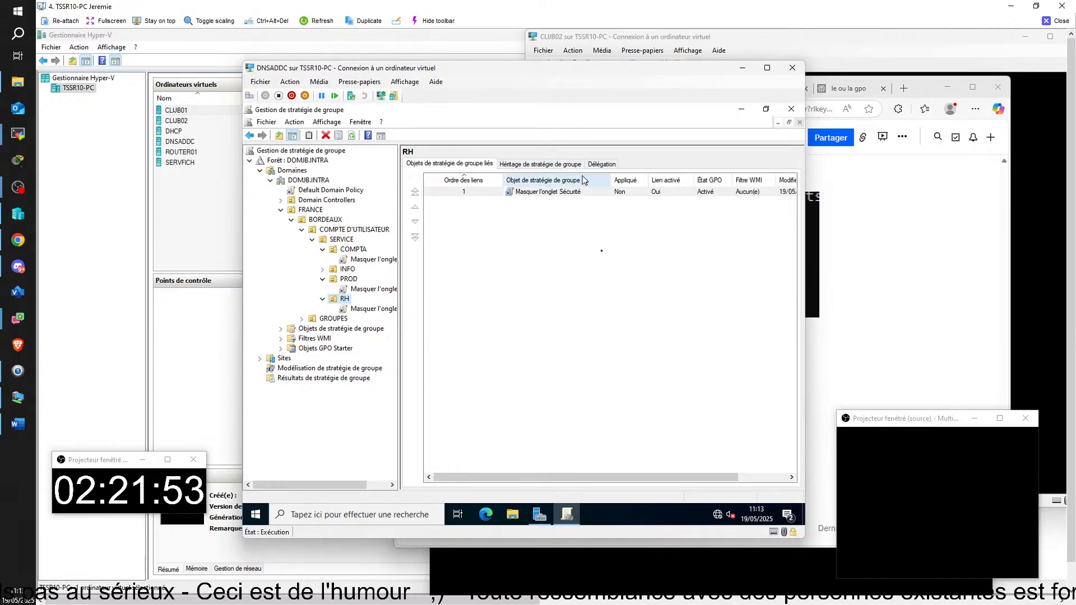
pyautogui.click(370, 259)
pyautogui.click(369, 289)
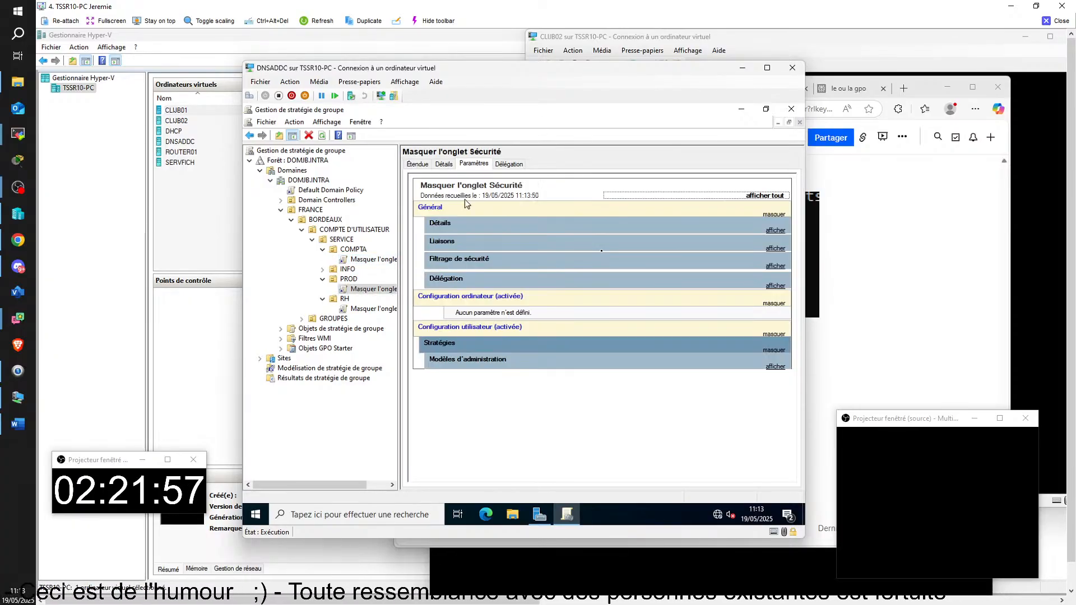
pyautogui.rightClick(368, 291)
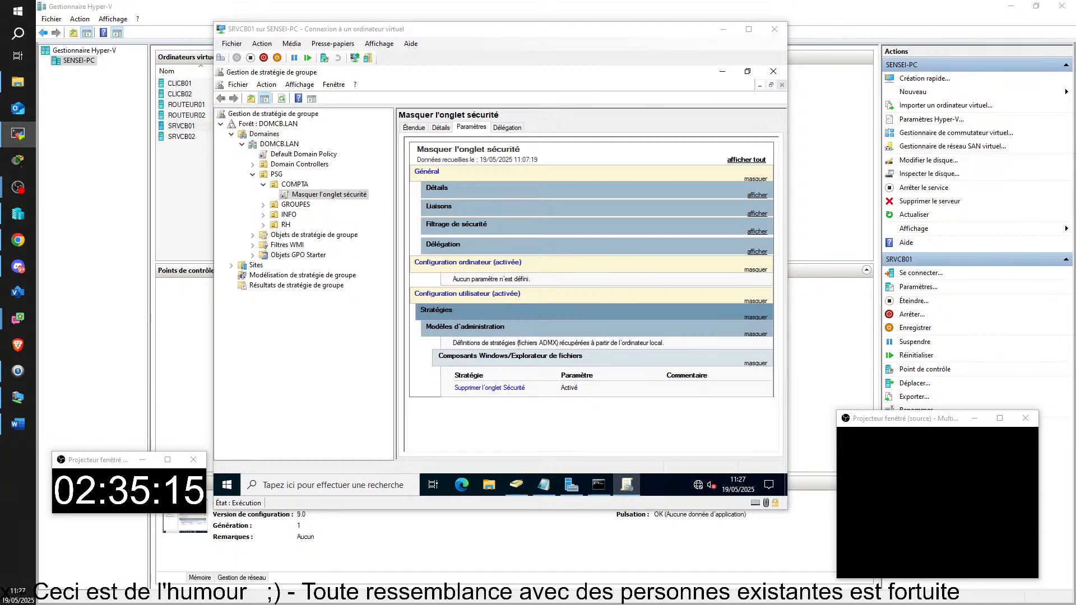
# Step: Bring the TSSR14-PC remote session window into view
pyautogui.moveTo(1075, 236); pyautogui.dragTo(81, 66)
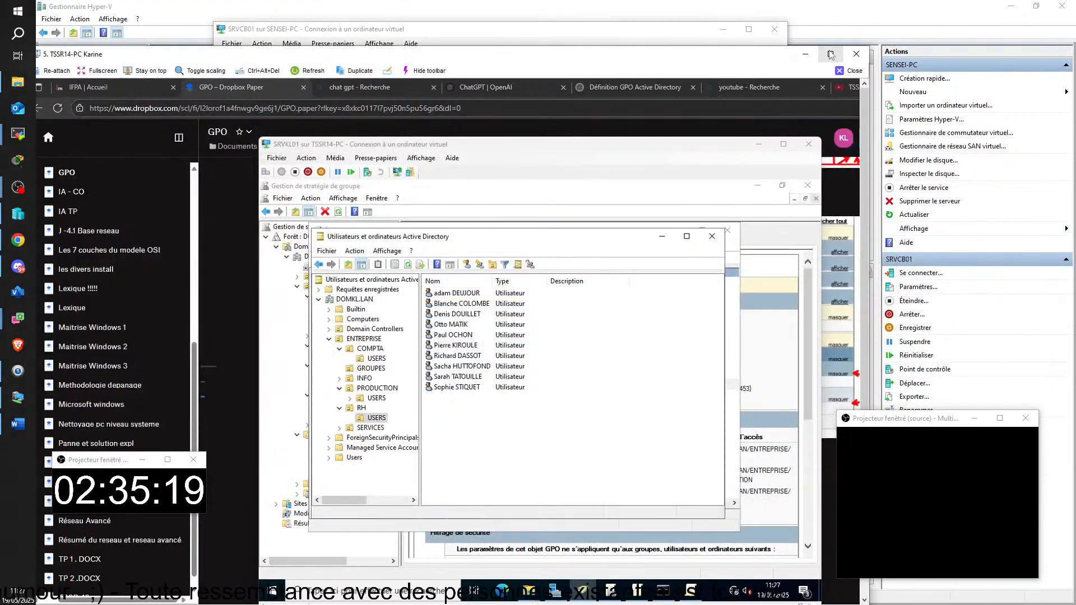
# Step: Maximize the TightVNC window and submit the domain user's sign-in on CLIKL02
pyautogui.click(829, 54)
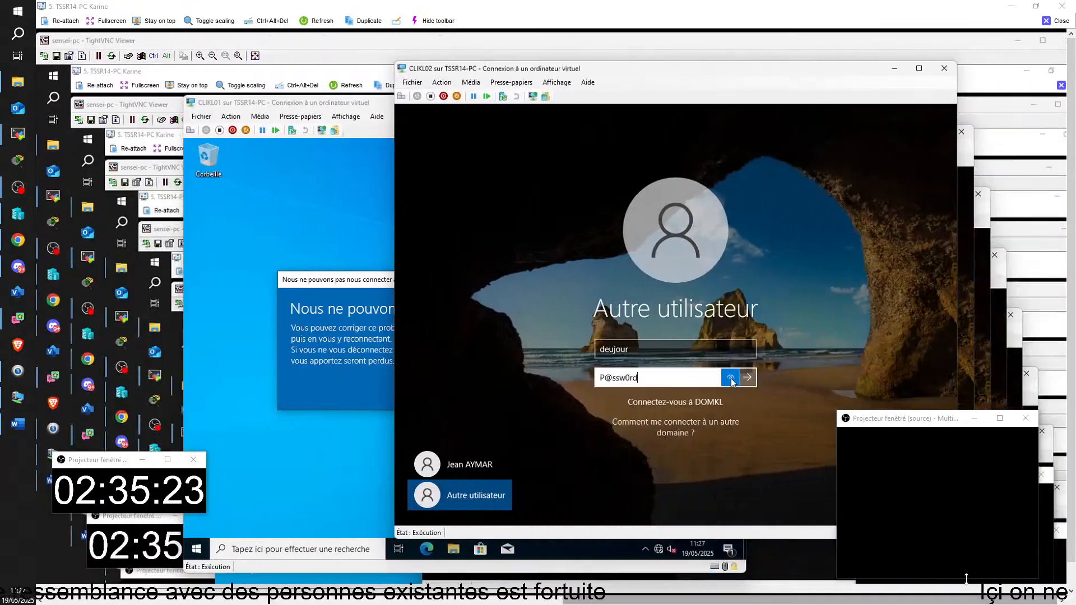
pyautogui.moveTo(730, 380); pyautogui.dragTo(728, 380)
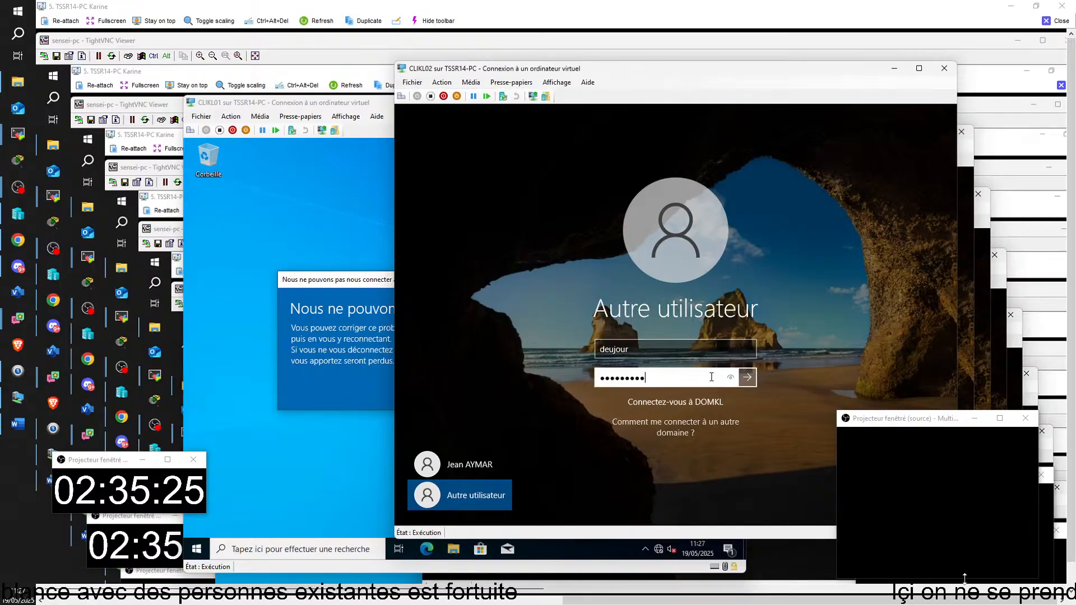
pyautogui.click(747, 377)
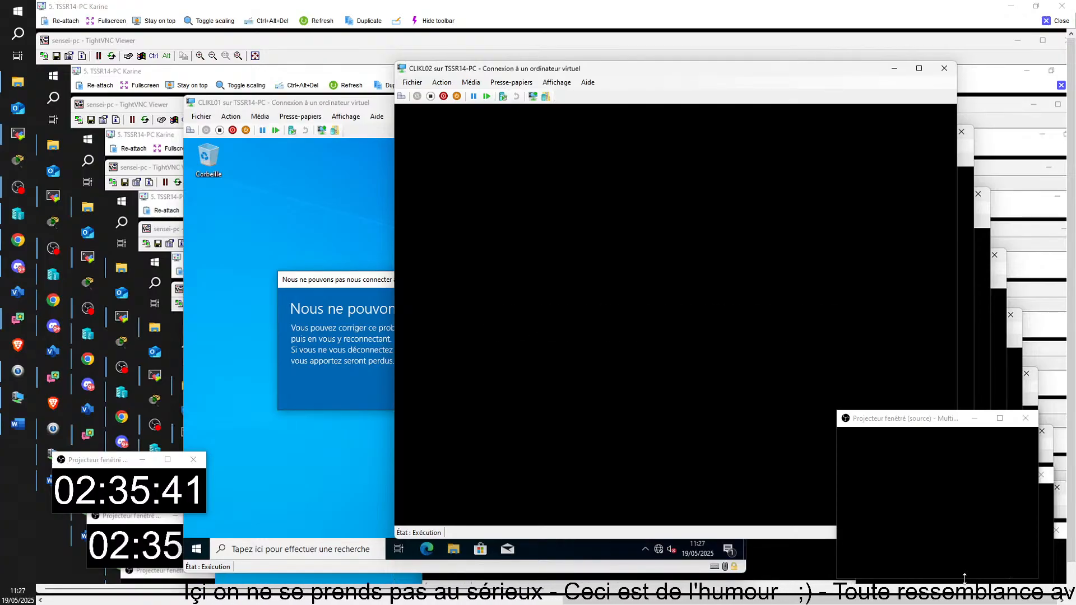
# Step: Dismiss CLIKL01's login error and bring it to the Autre utilisateur sign-in form
pyautogui.click(632, 387)
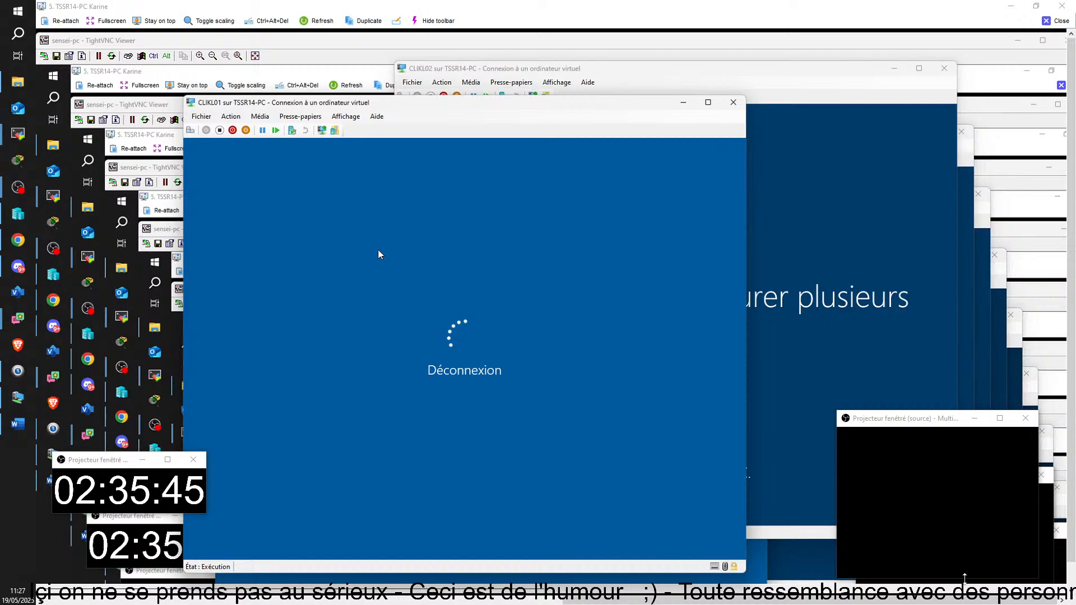
pyautogui.click(403, 254)
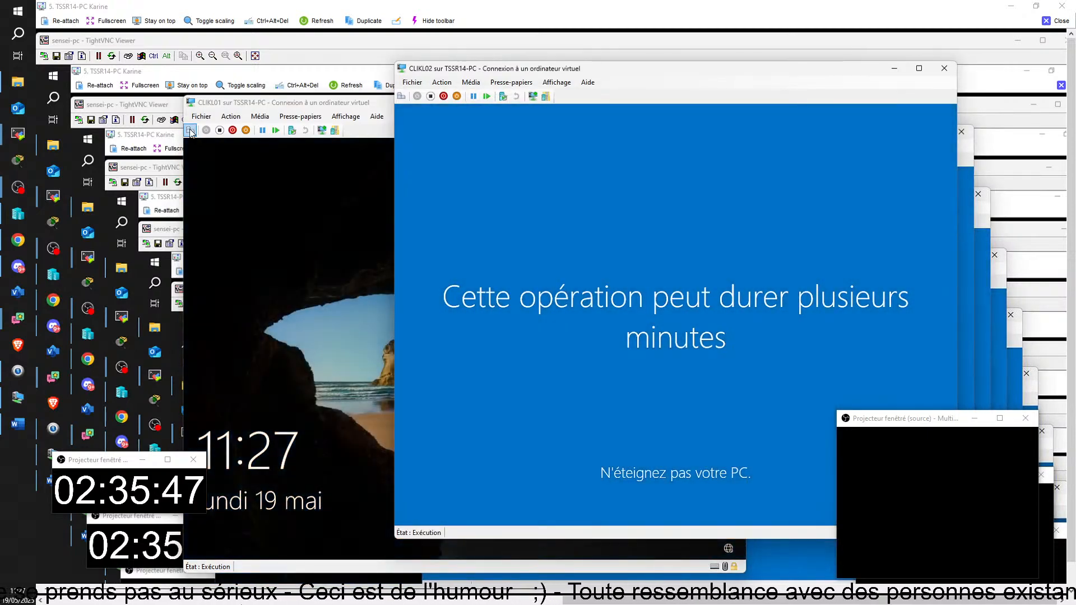
pyautogui.click(223, 228)
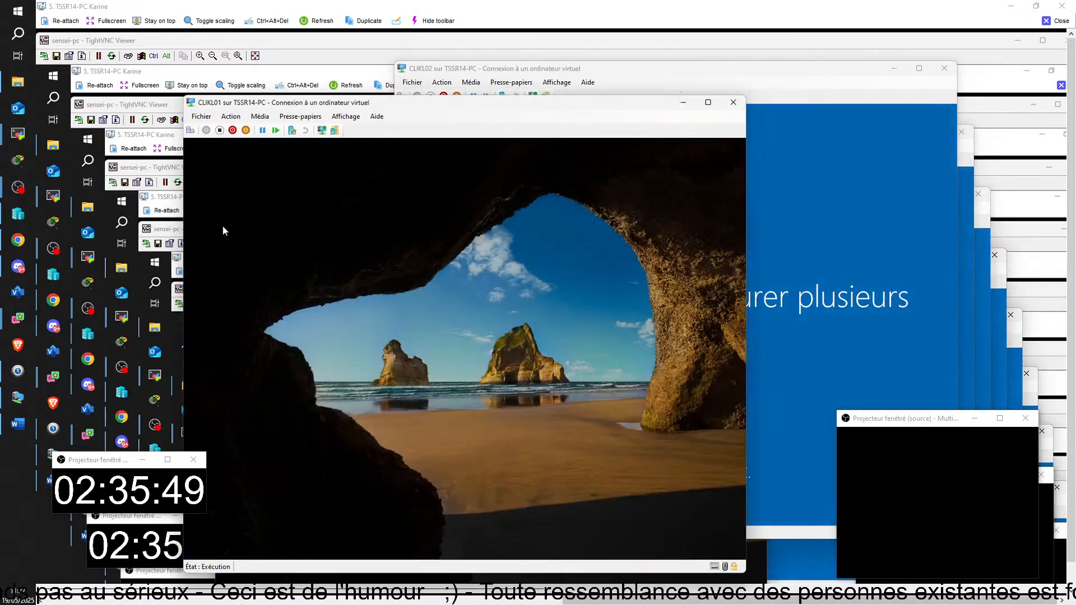
pyautogui.click(266, 529)
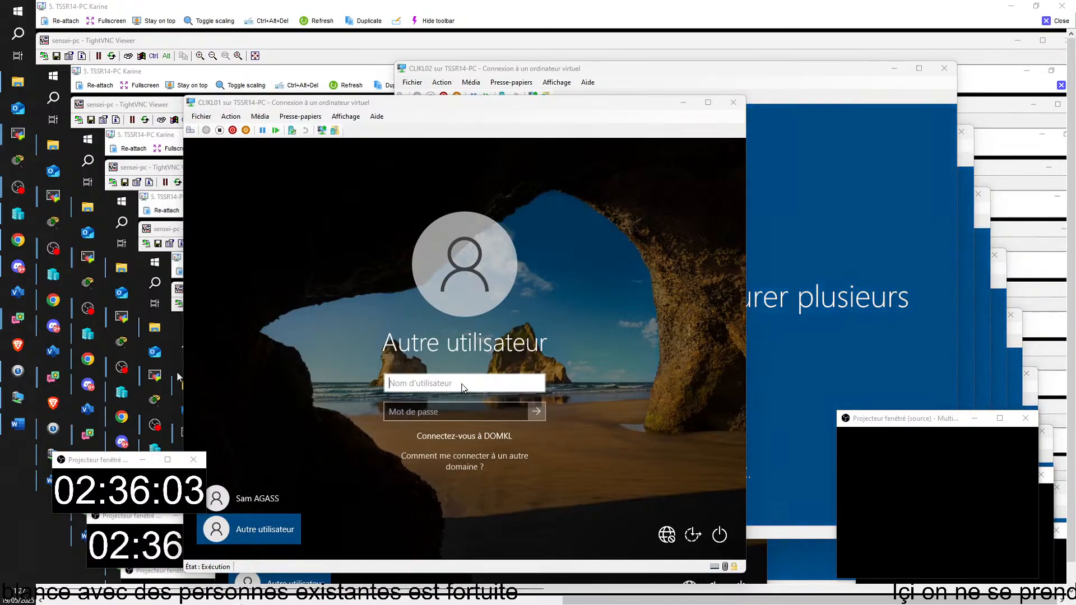
# Step: Try signing a domain user into CLIKL01, dismiss the incorrect-credentials error, and switch to CLIKL02
pyautogui.write('j')
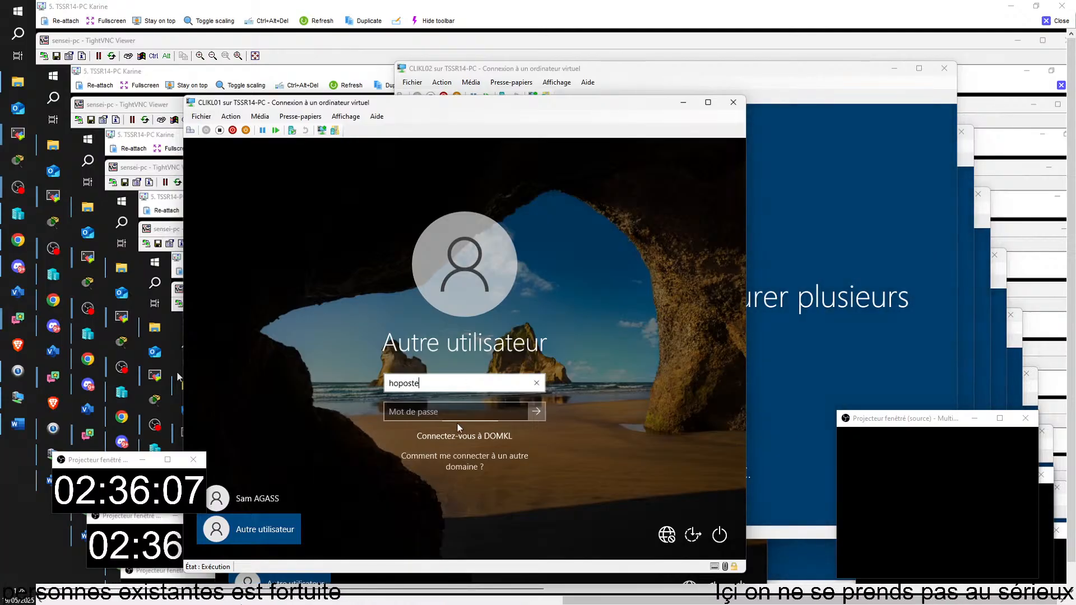
pyautogui.click(459, 409)
pyautogui.write('•••')
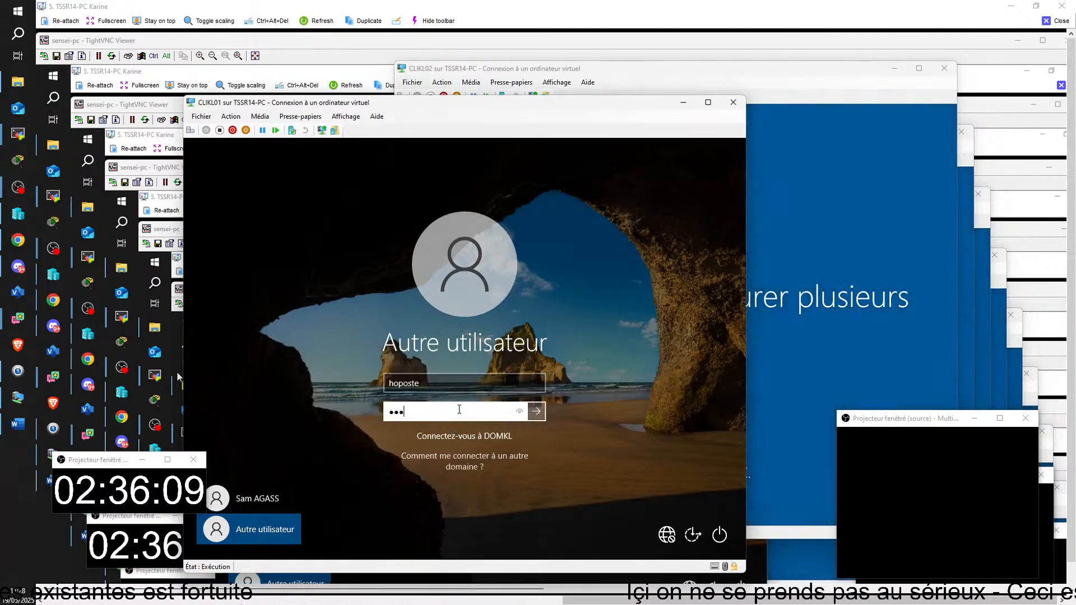
pyautogui.write('•••')
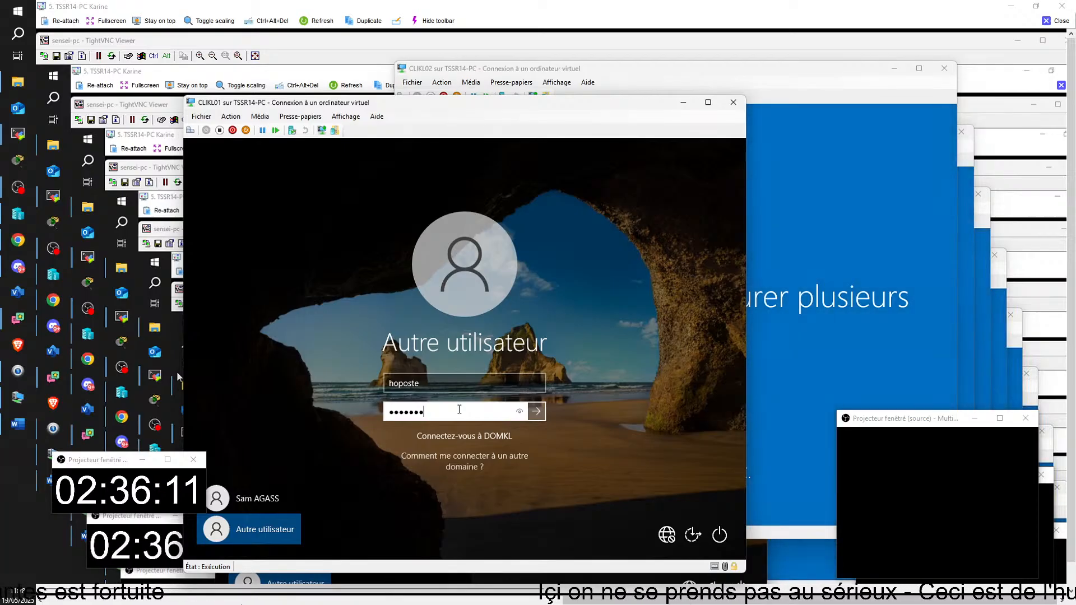
pyautogui.click(519, 413)
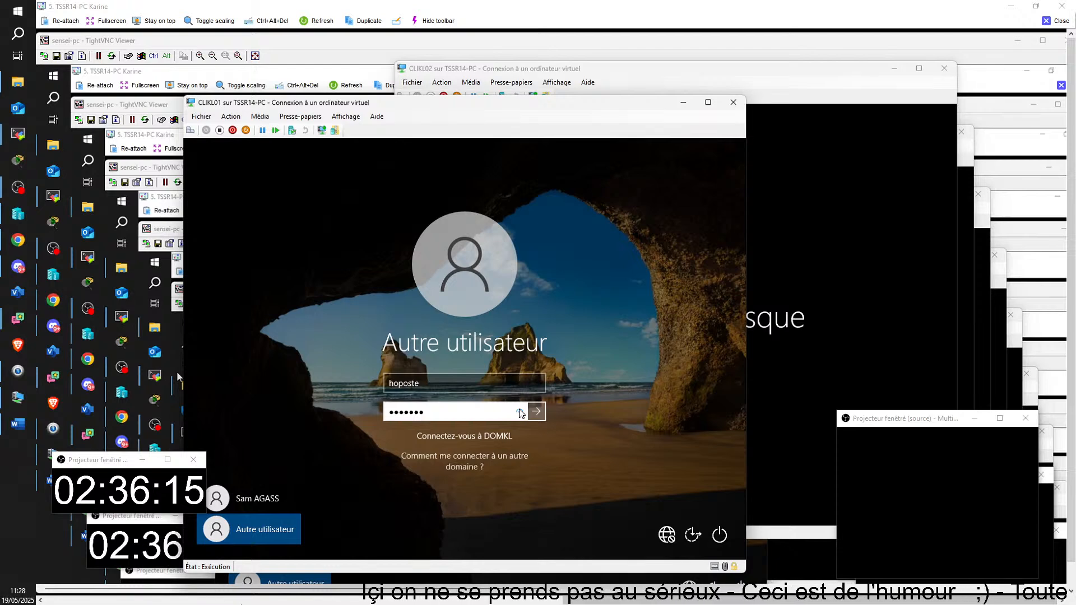
pyautogui.write('2025')
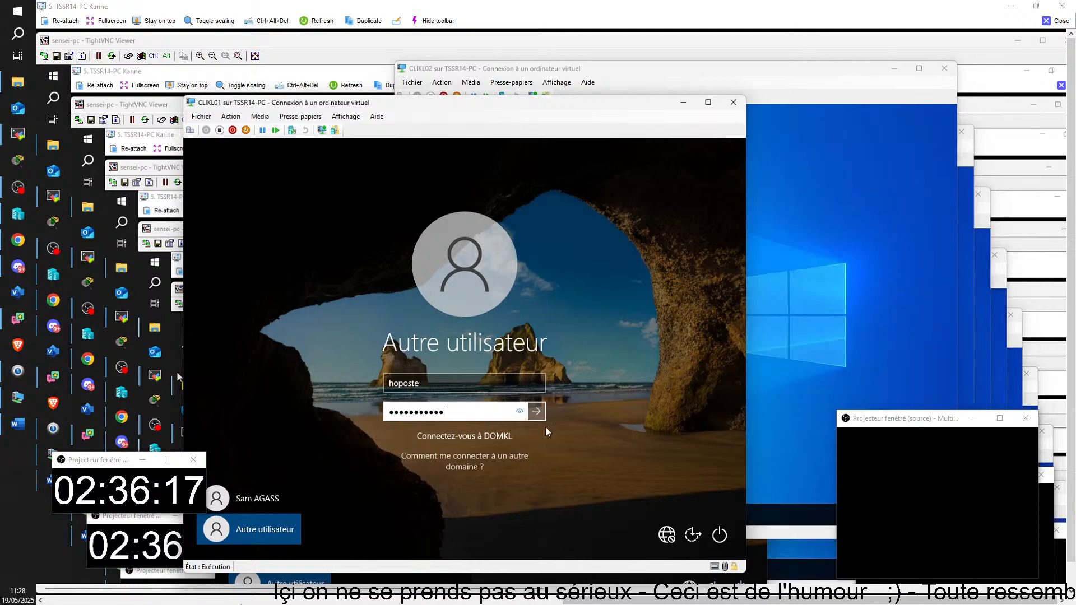
pyautogui.click(535, 412)
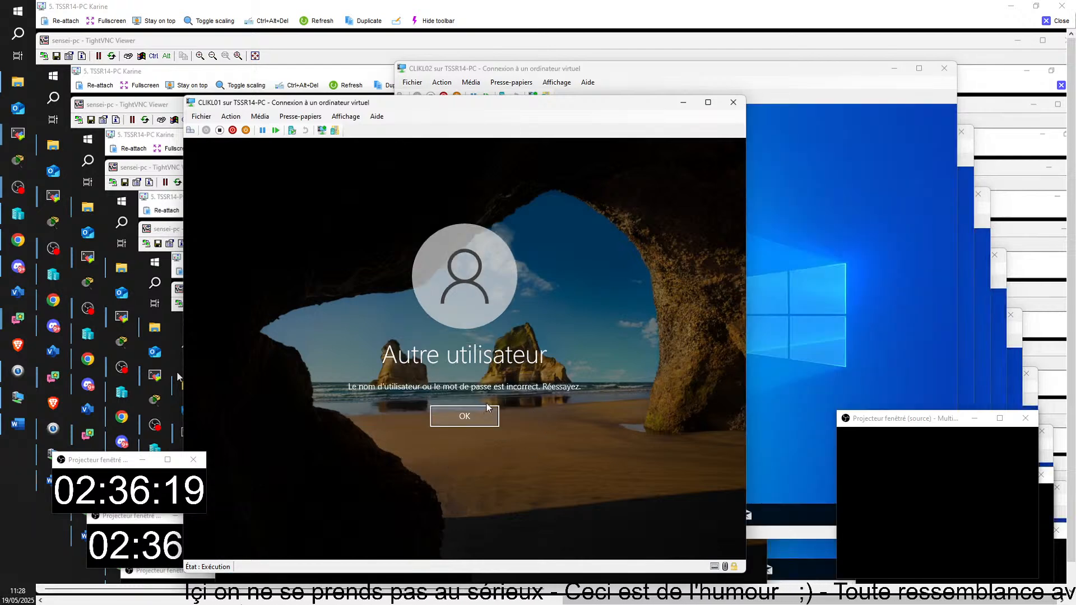
pyautogui.click(491, 417)
pyautogui.click(788, 327)
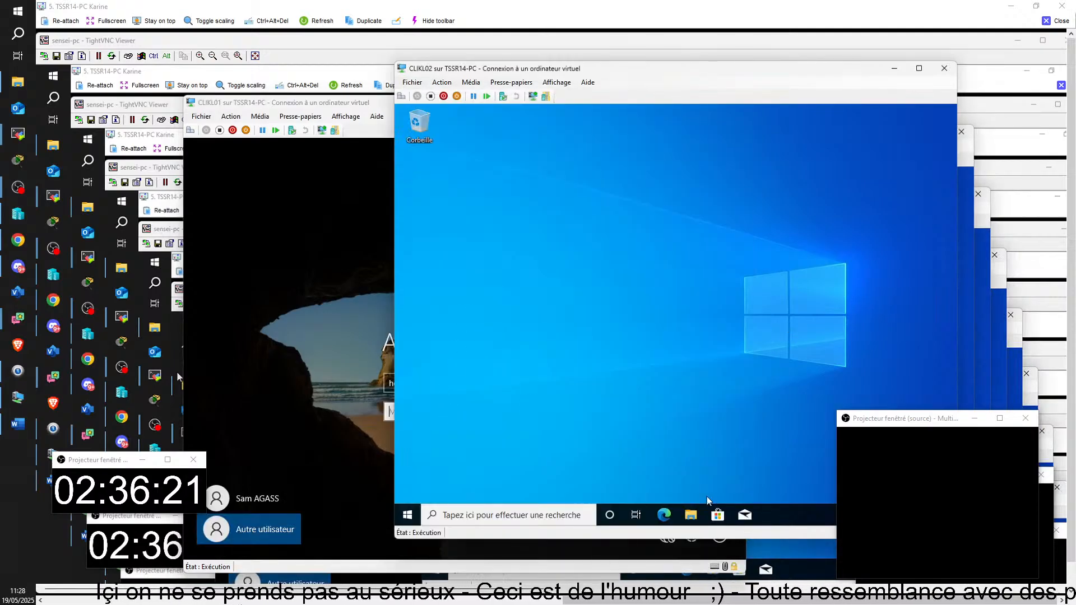
# Step: Search 'pannea' on CLIKL02, open Panneau de configuration, and dismiss the Restrictions block message
pyautogui.click(554, 518)
pyautogui.write('pan')
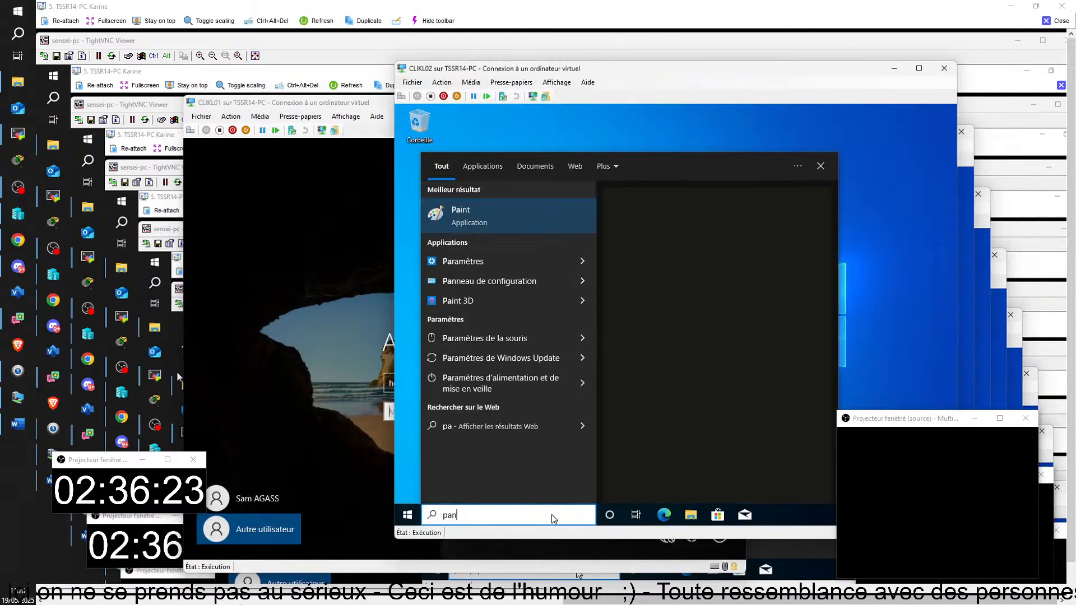
pyautogui.write('nea')
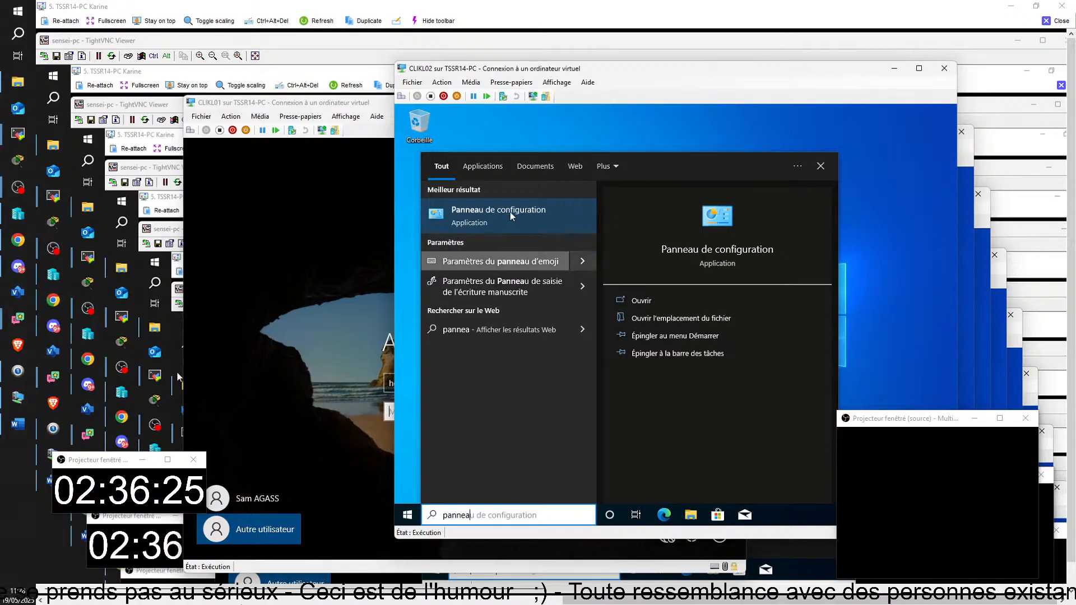
pyautogui.click(510, 217)
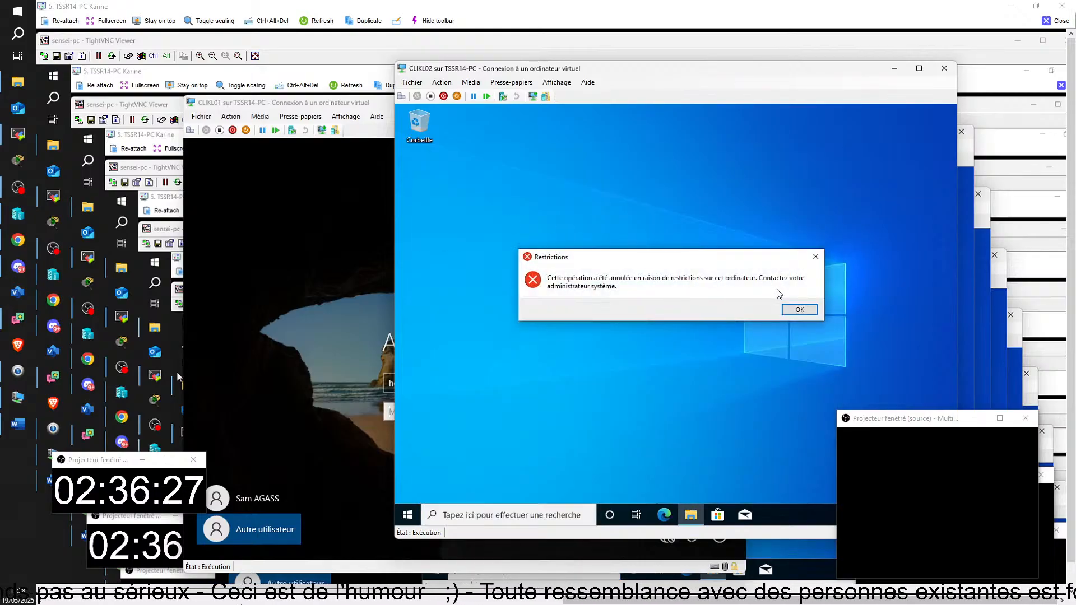
pyautogui.click(809, 313)
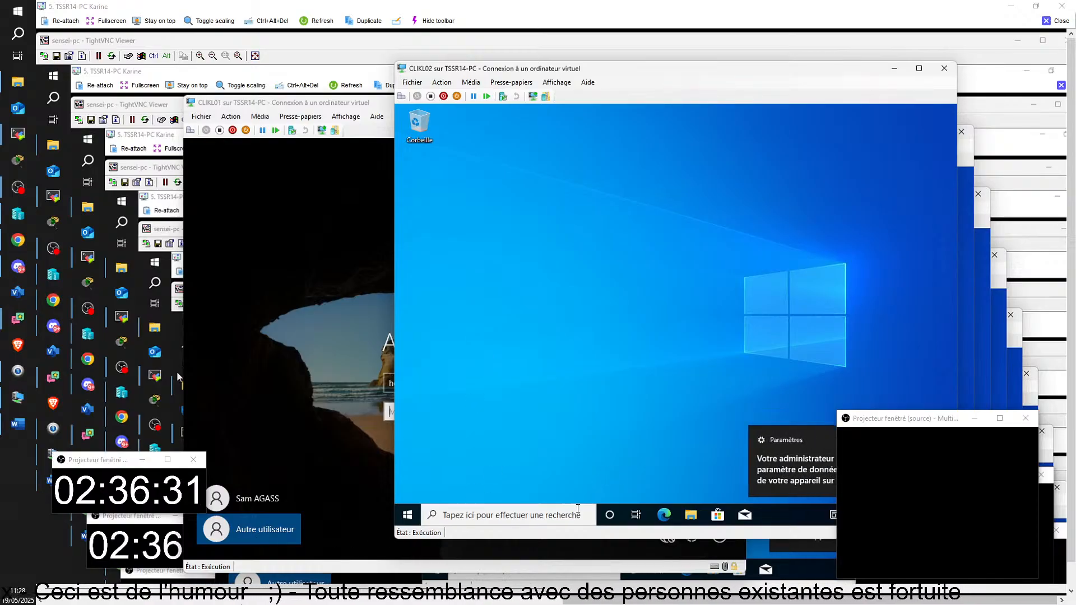
# Step: Switch to CLIKL01's sign-in form and enter a domain username
pyautogui.click(270, 531)
pyautogui.write('hoposte')
pyautogui.click(443, 412)
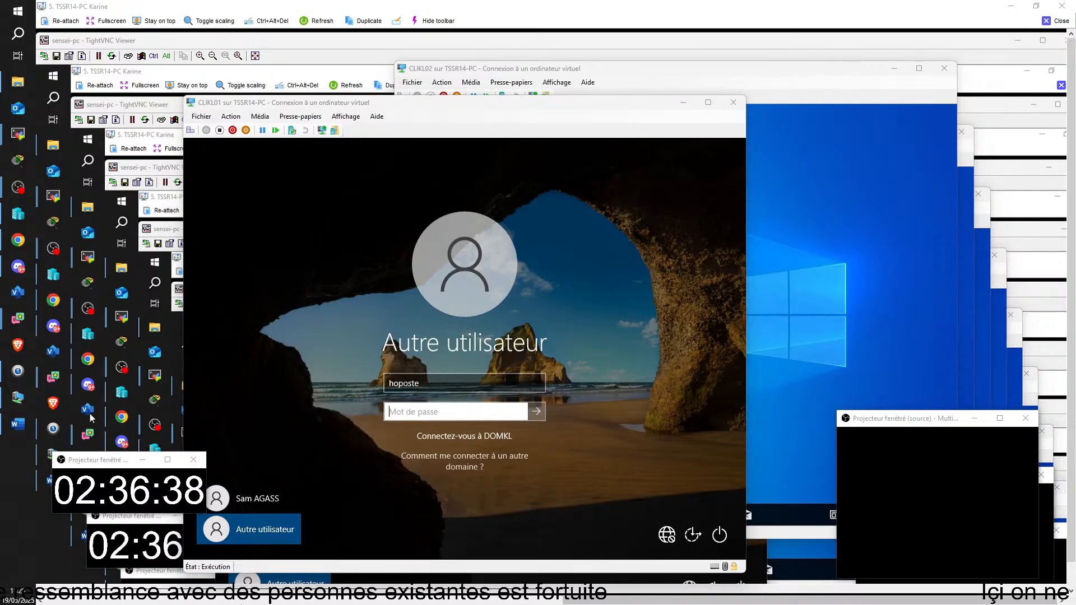
# Step: Replace CLIKL01's username with another domain account, enter and verify its password, and sign in
pyautogui.click(443, 379)
pyautogui.press('BackSpace')
pyautogui.press('BackSpace')
pyautogui.press('BackSpace')
pyautogui.press('BackSpace')
pyautogui.press('BackSpace')
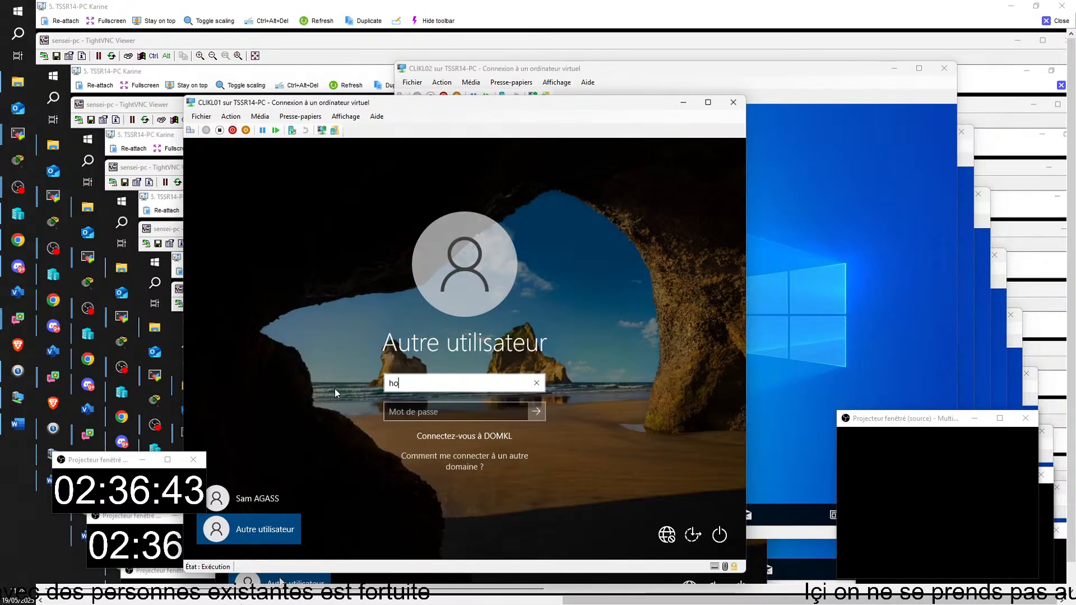
pyautogui.press('BackSpace')
pyautogui.press('BackSpace')
pyautogui.write('bibak')
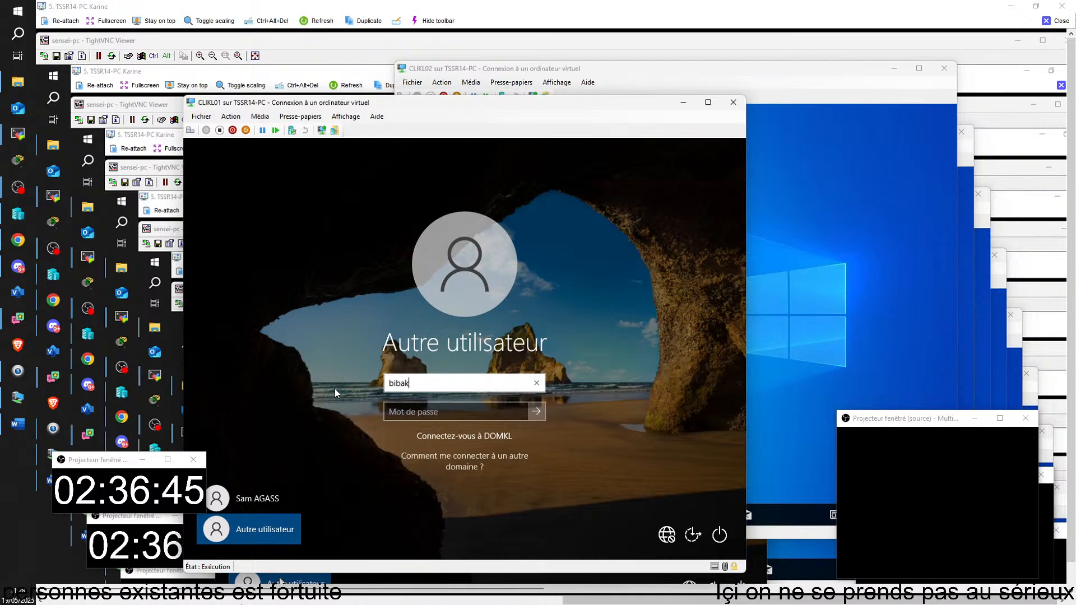
pyautogui.click(411, 411)
pyautogui.press('capslock')
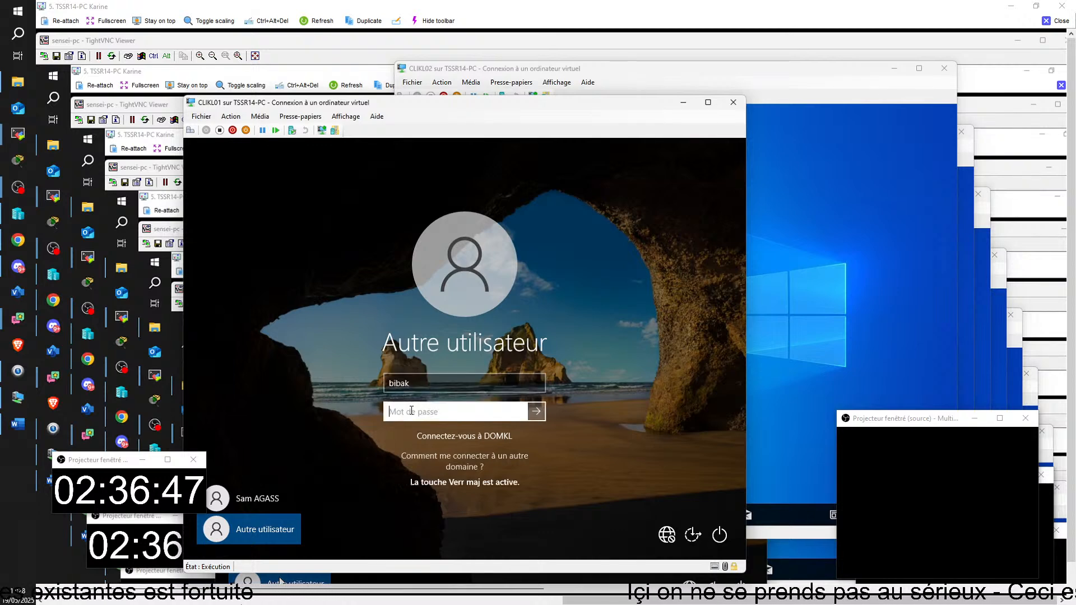
pyautogui.press('capslock')
pyautogui.write('a')
pyautogui.write('••••')
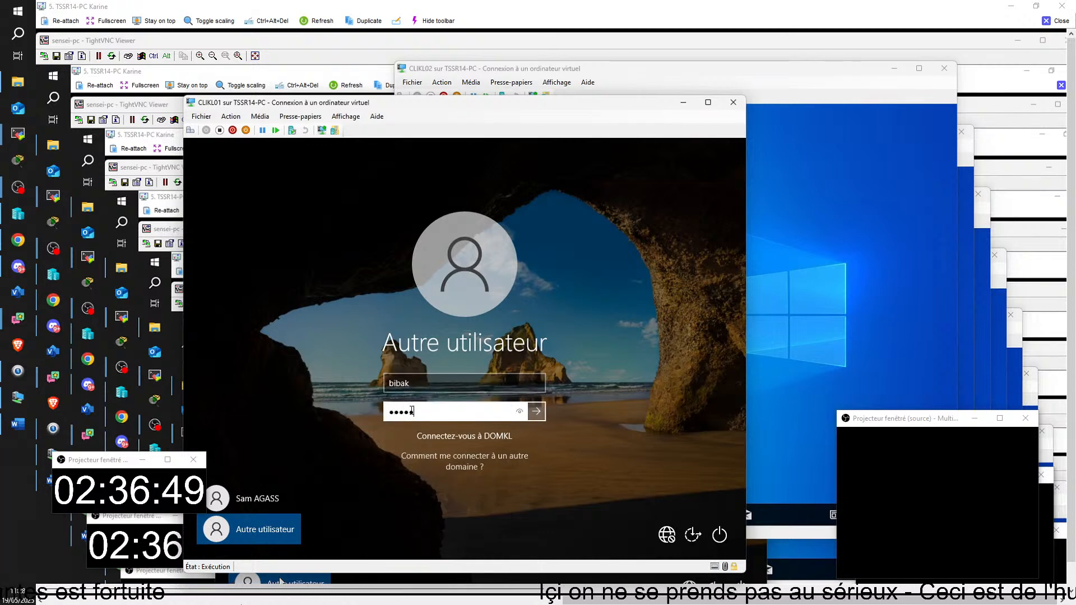
pyautogui.write('••')
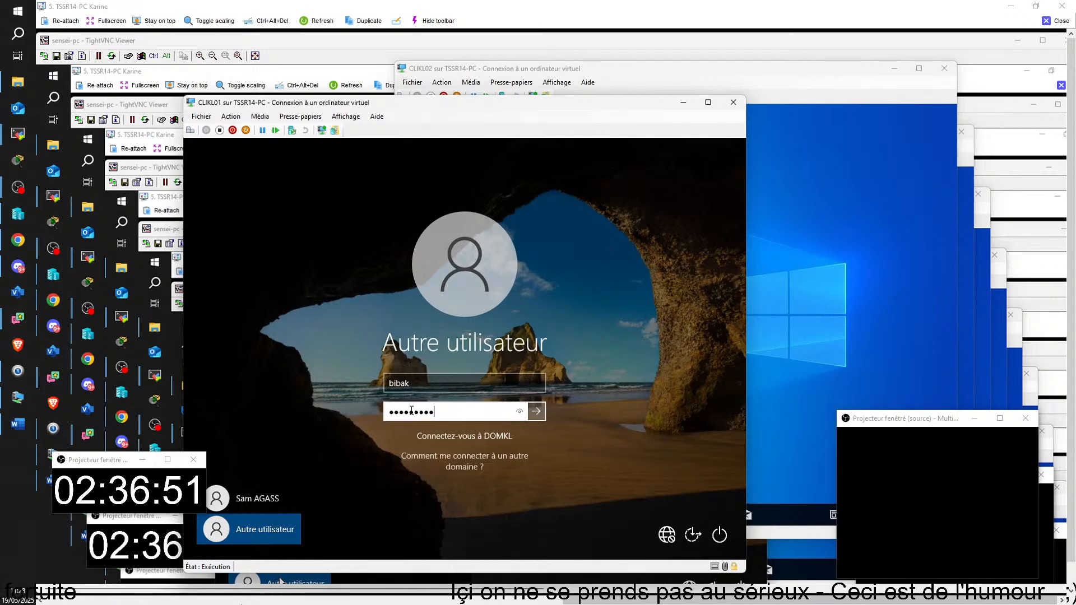
pyautogui.click(521, 415)
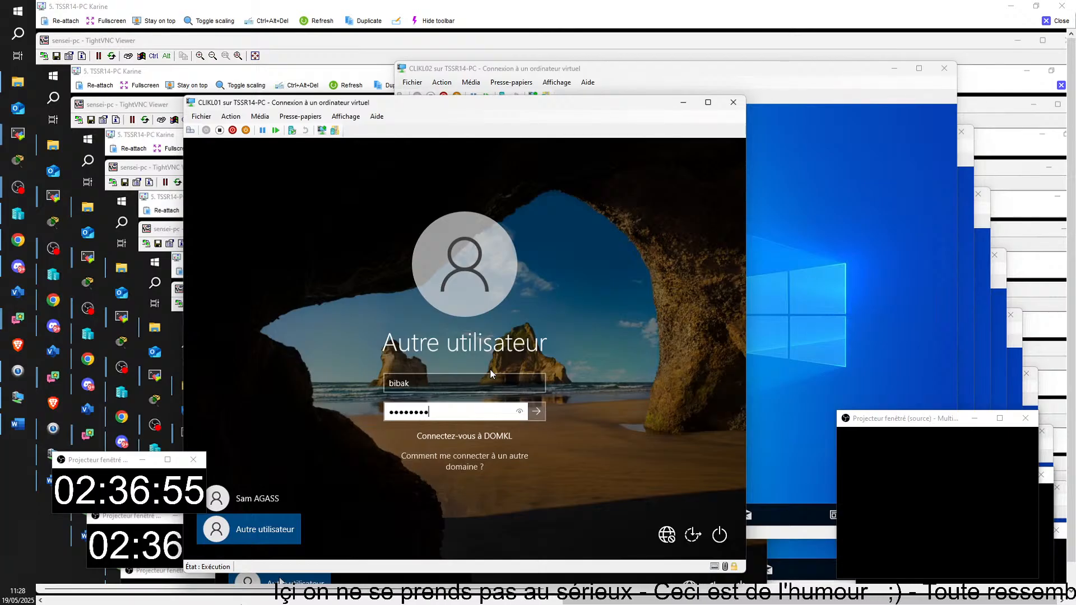
pyautogui.write('d')
pyautogui.press('Return')
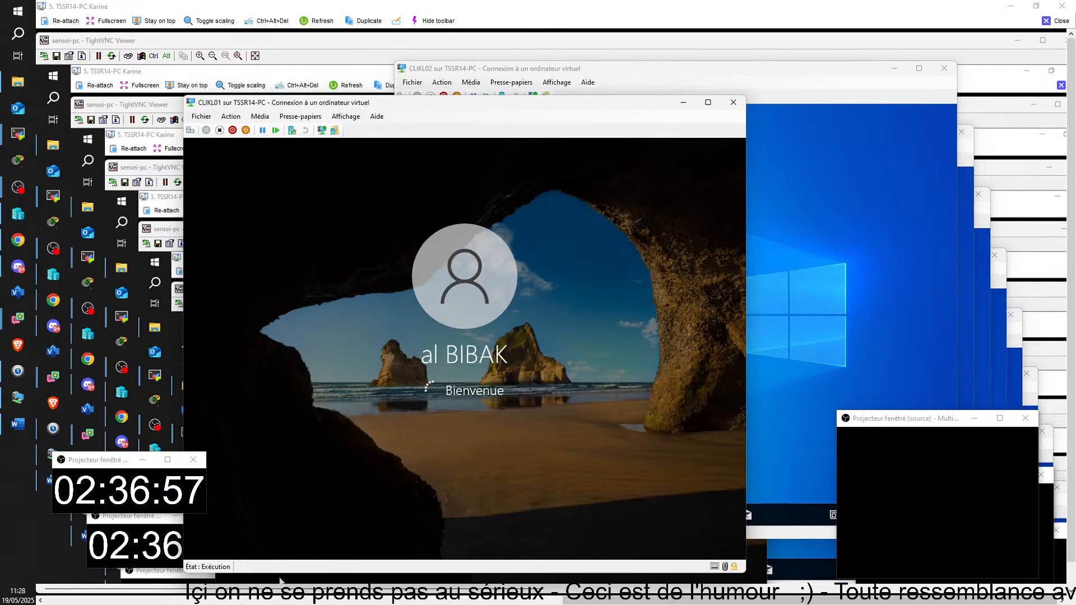
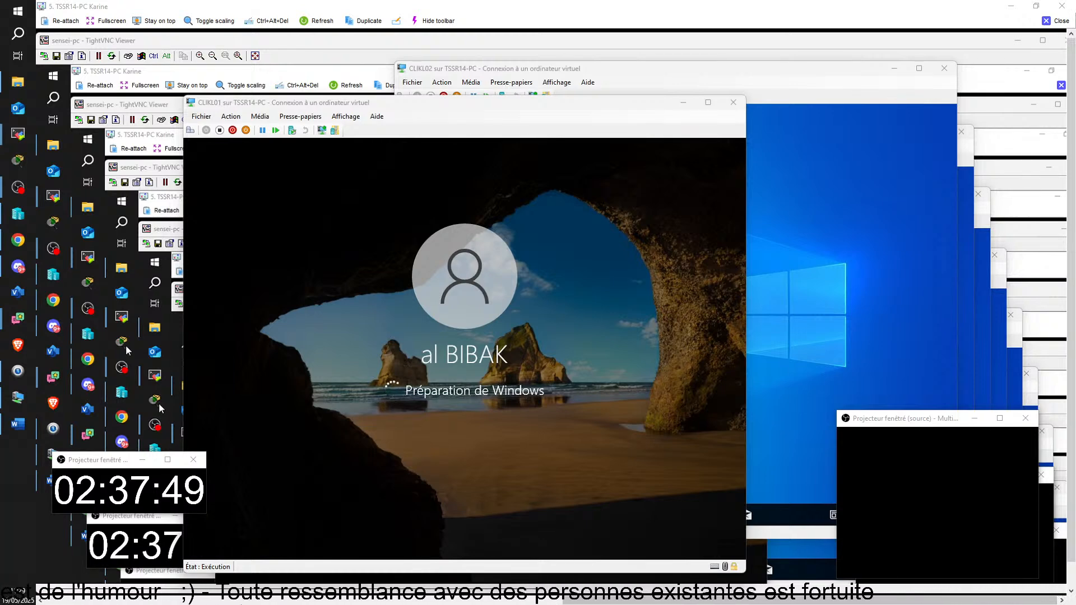
# Step: Sign the current user out of CLIKL02 using the Start menu account icon
pyautogui.click(801, 348)
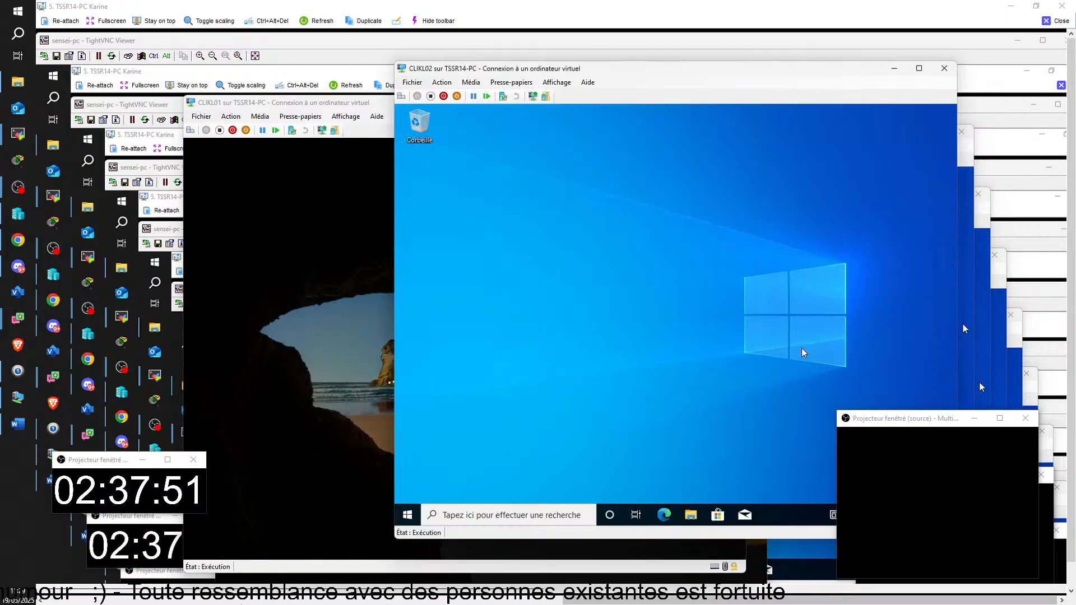
pyautogui.click(408, 515)
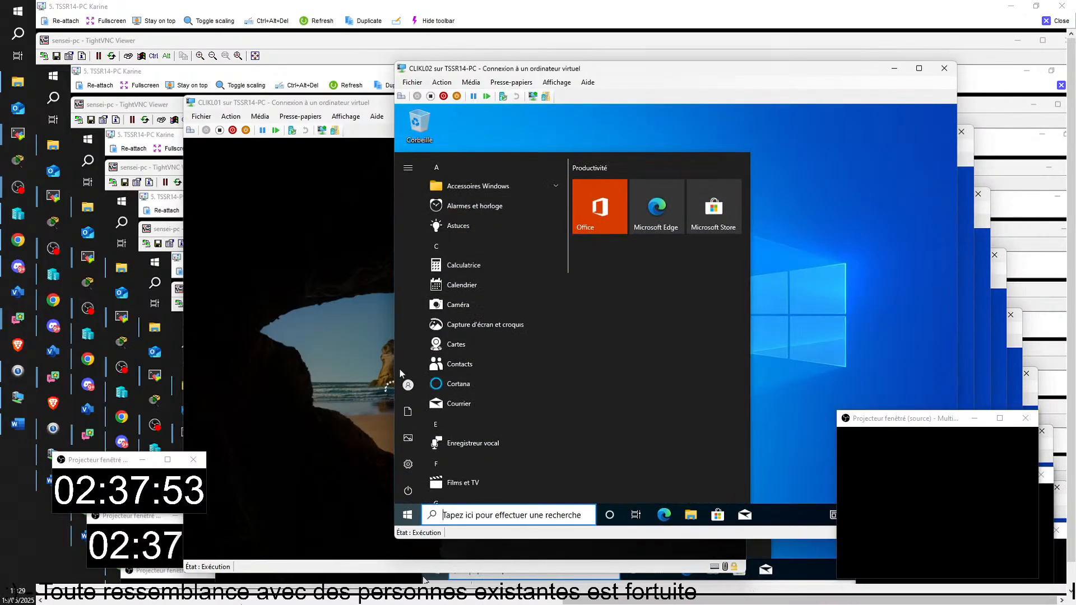
pyautogui.click(409, 385)
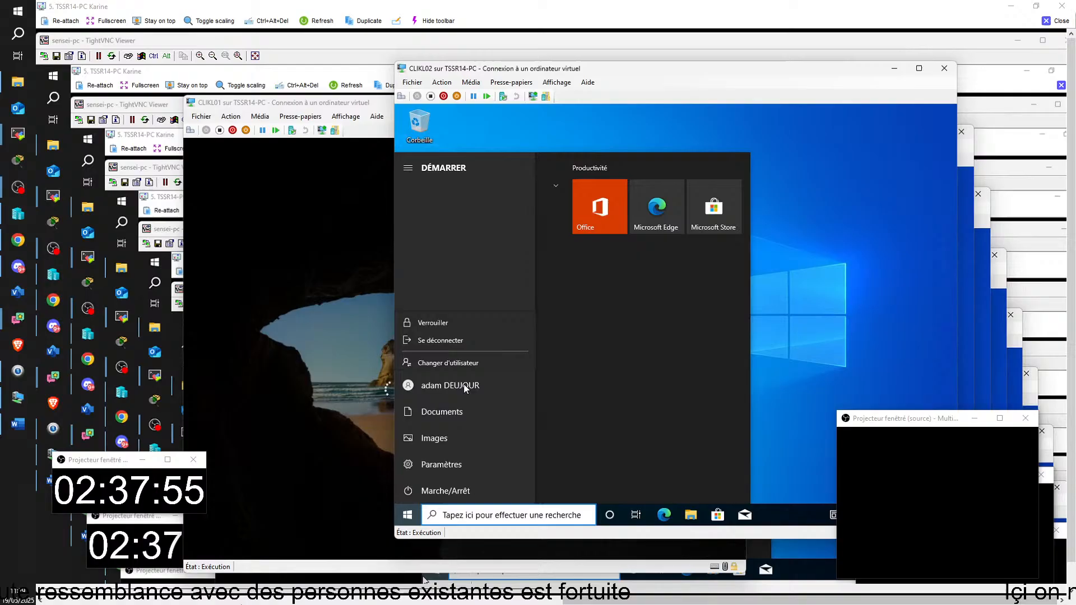
pyautogui.click(442, 336)
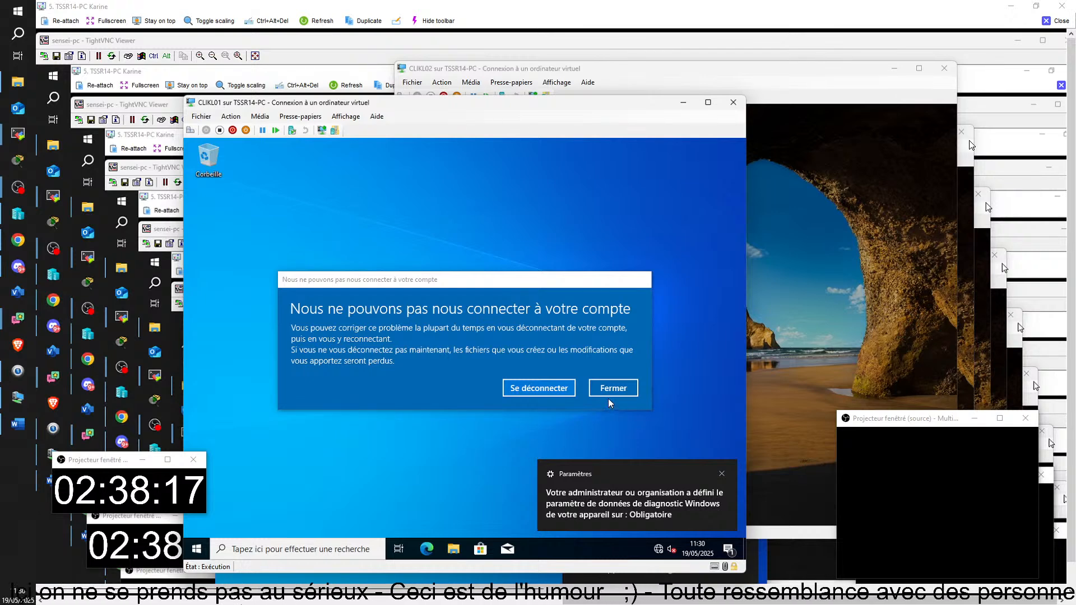
# Step: Open File Explorer on CLIKL01 and close the 'Nous ne pouvons pas nous connecter à votre compte' error
pyautogui.click(453, 550)
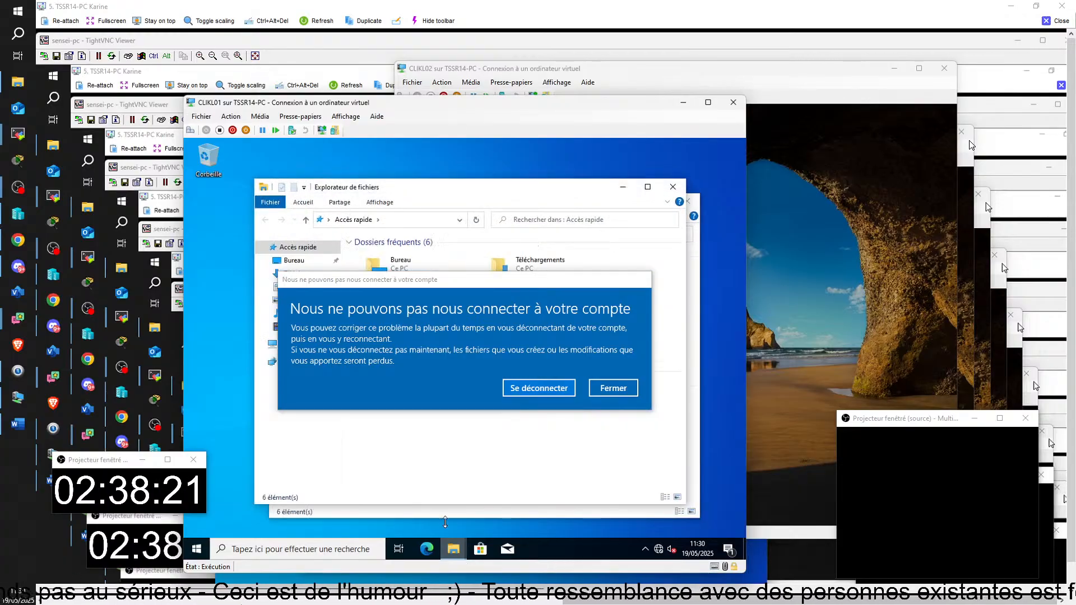
pyautogui.click(623, 389)
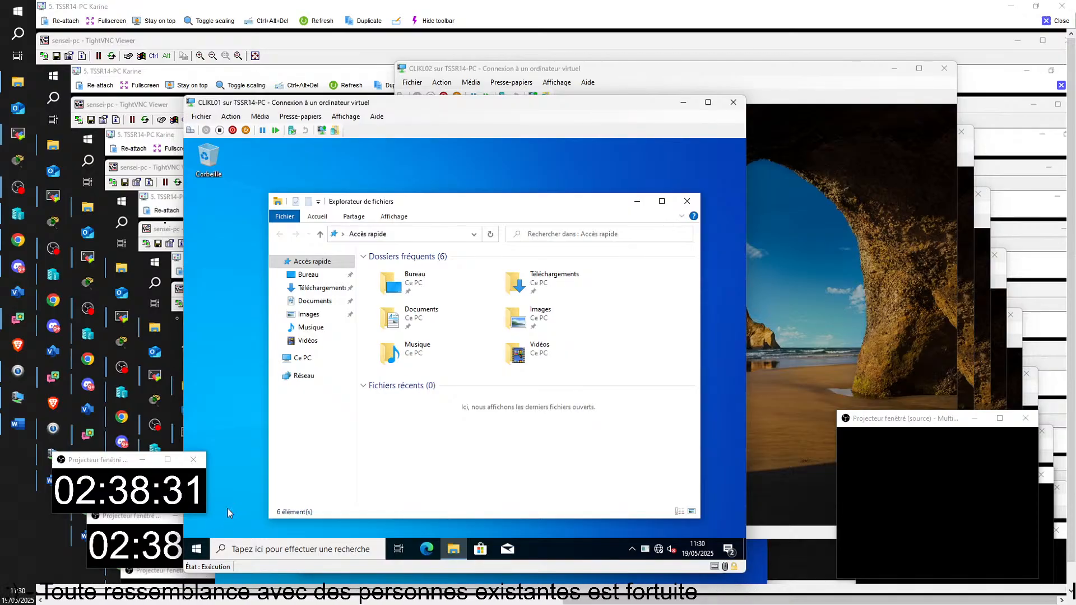
pyautogui.moveTo(622, 601); pyautogui.dragTo(95, 599)
pyautogui.moveTo(65, 549); pyautogui.dragTo(137, 573)
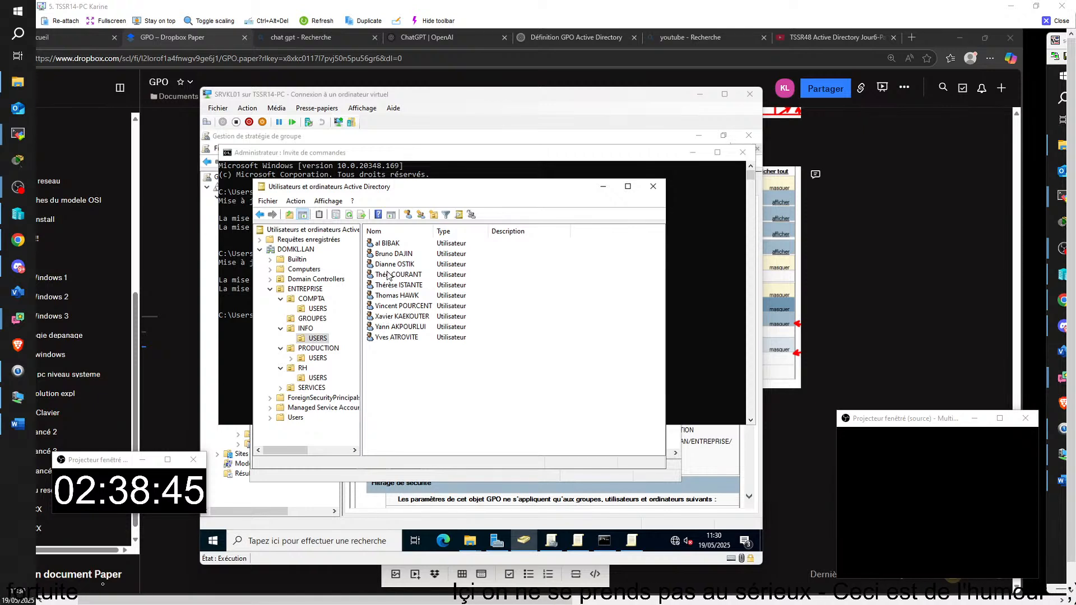
# Step: Open the first INFO user's properties on the Profil tab
pyautogui.click(388, 244)
pyautogui.rightClick(388, 244)
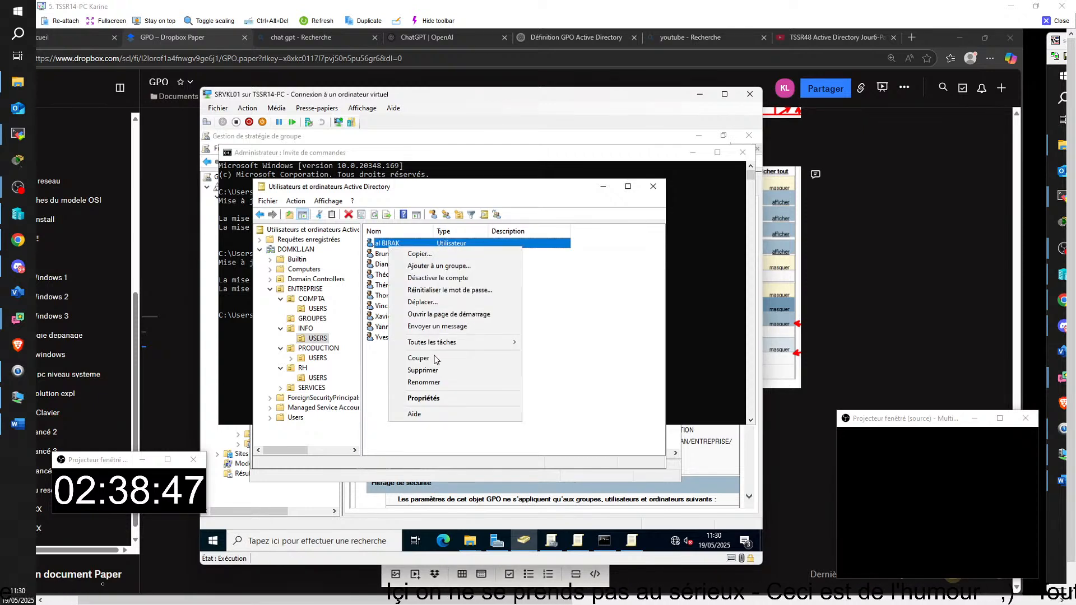
pyautogui.click(433, 398)
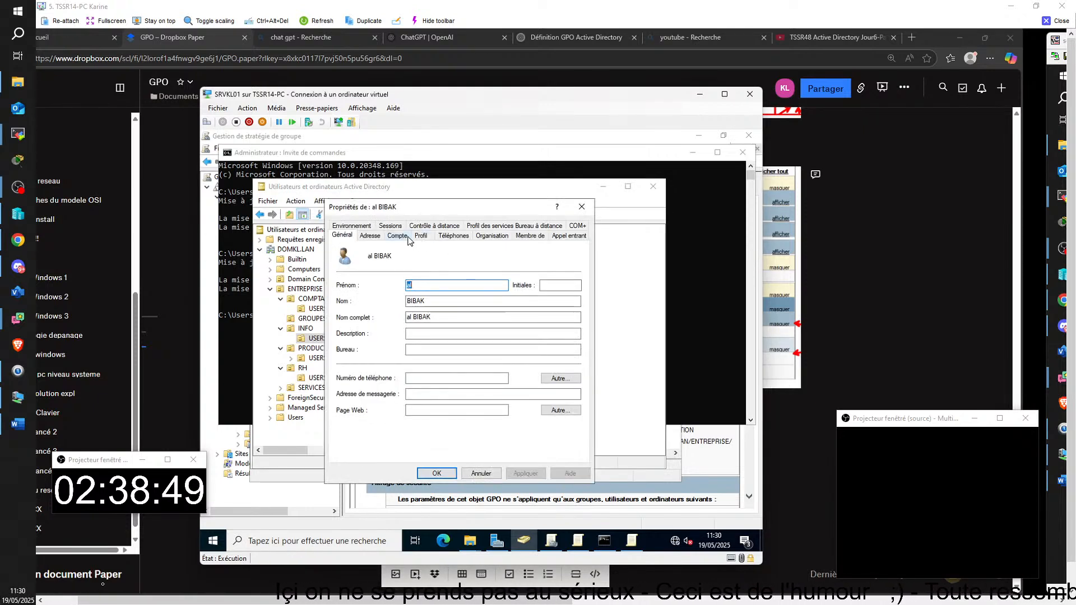
pyautogui.click(420, 235)
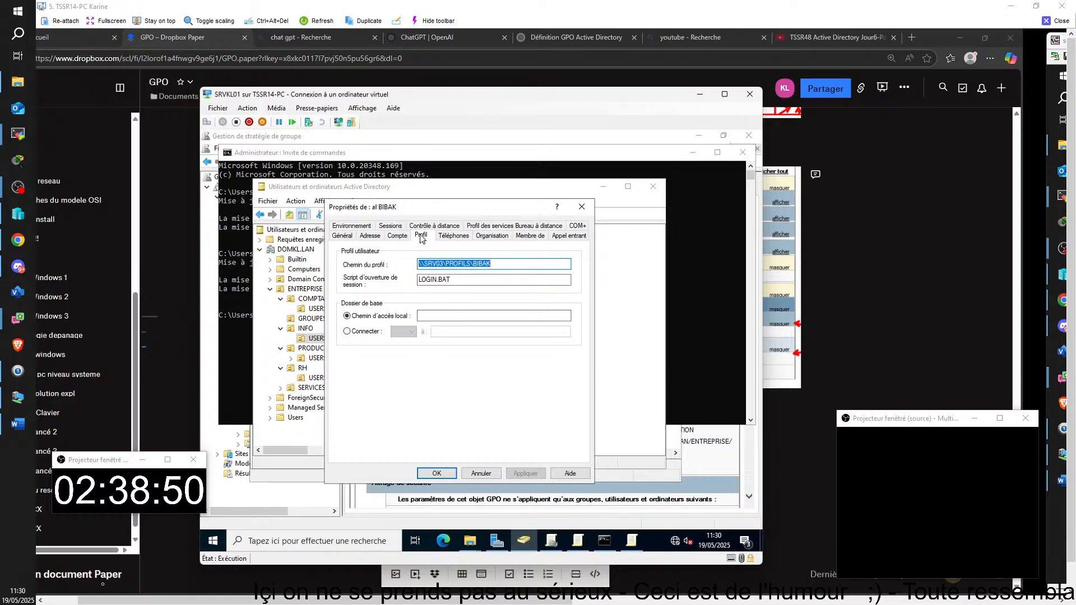
# Step: Set Chemin du profil to \\SRVKL03\PROFILS\%USERNAME%\ and save with OK
pyautogui.click(500, 263)
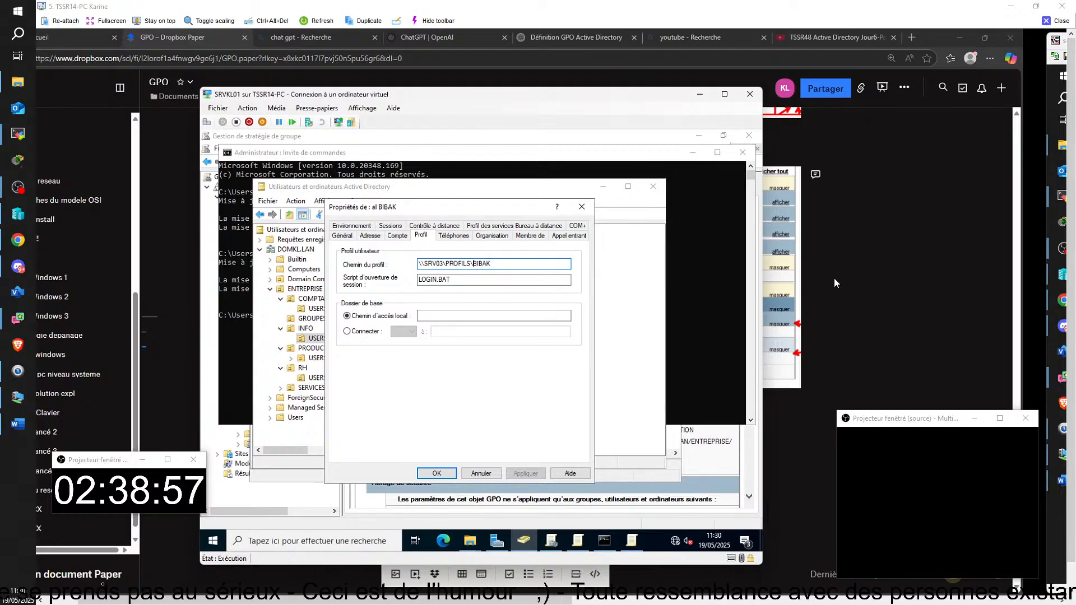
pyautogui.write('%')
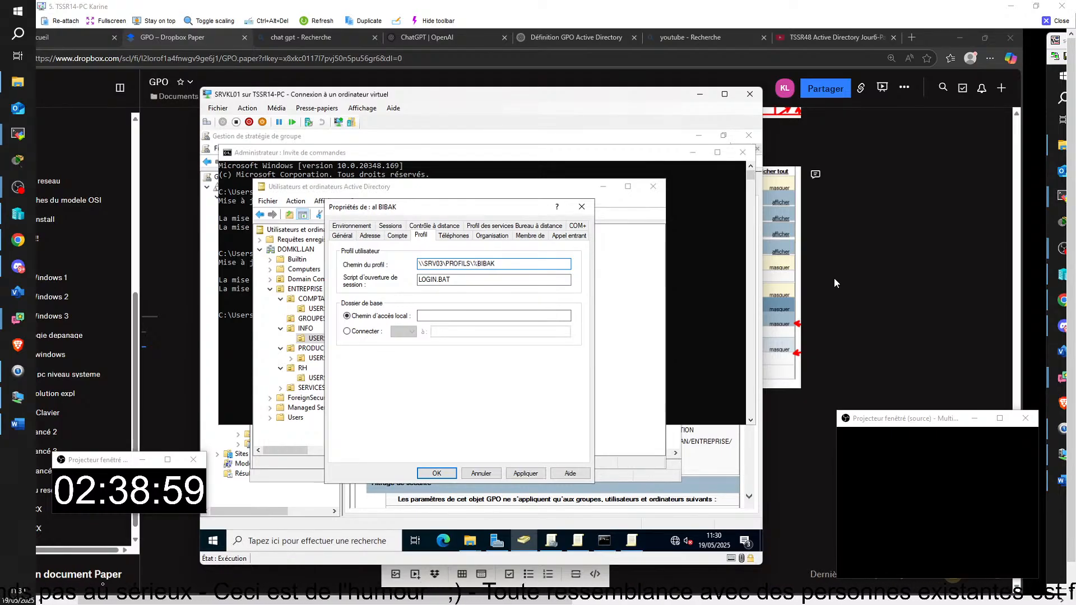
pyautogui.press('End')
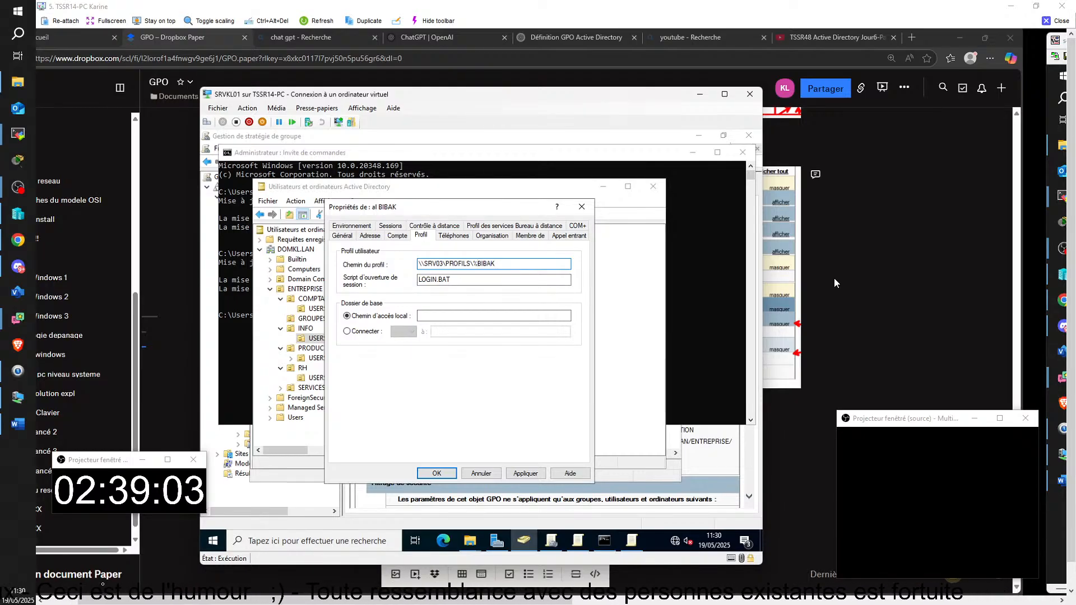
pyautogui.write('ù')
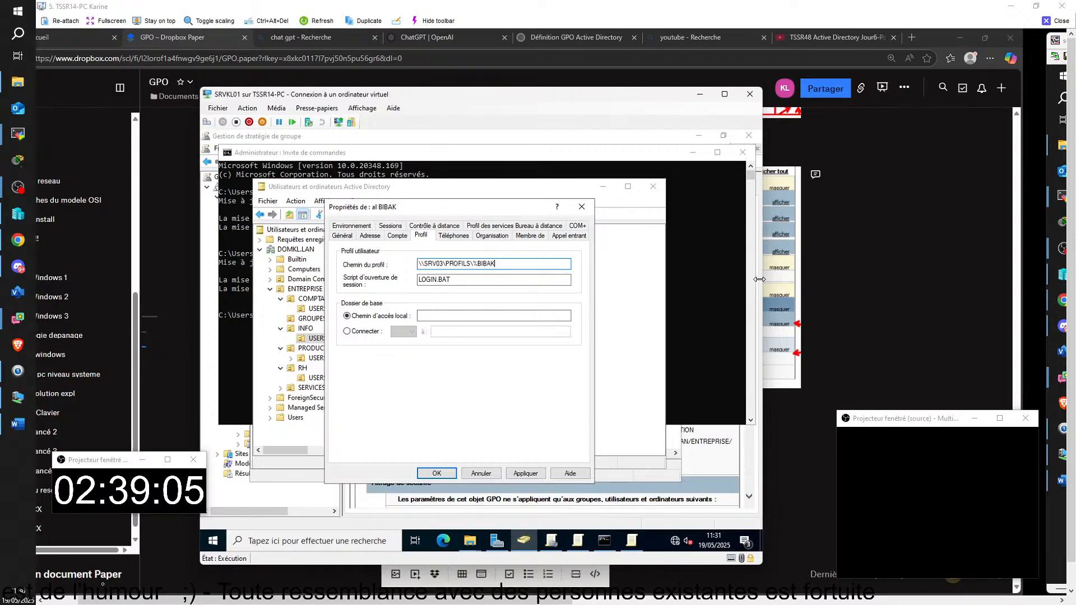
pyautogui.write('ù')
pyautogui.press('BackSpace')
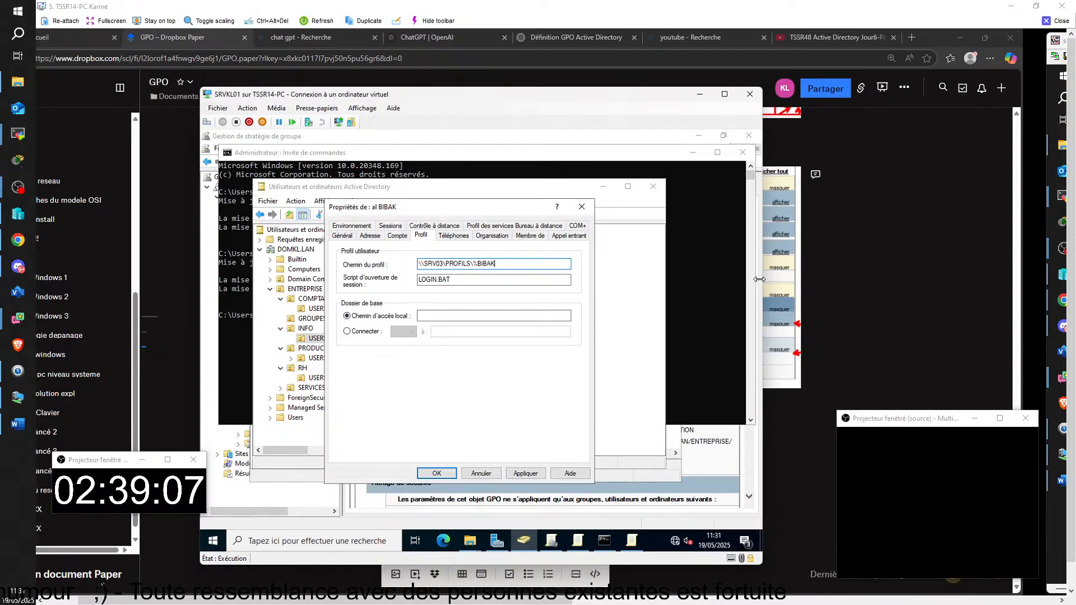
pyautogui.press('BackSpace')
pyautogui.press('BackSpace')
pyautogui.press('BackSpace')
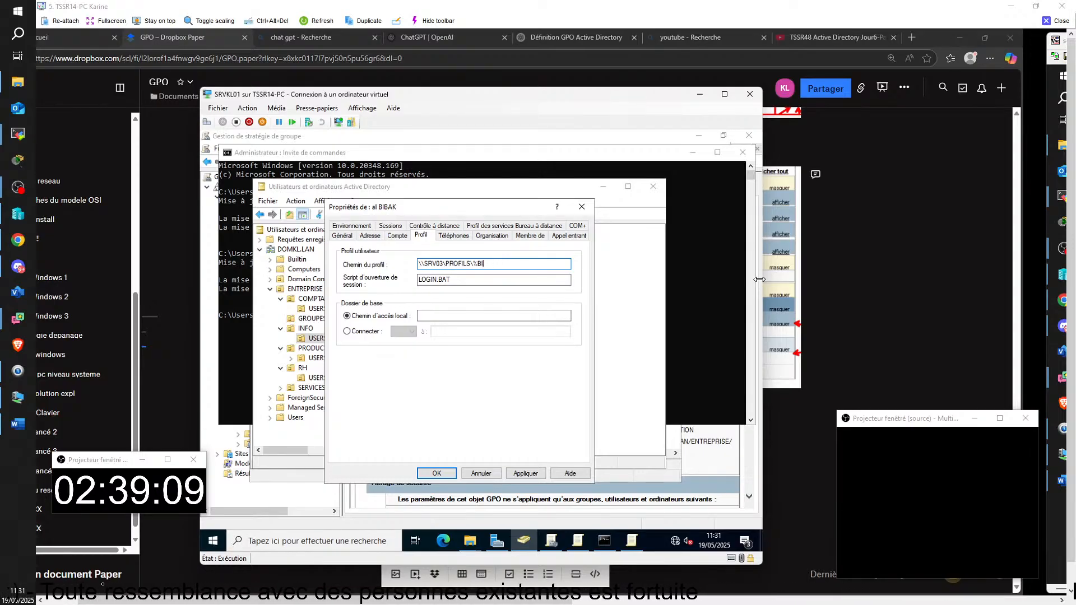
pyautogui.press('BackSpace')
pyautogui.press('BackSpace')
pyautogui.press('BackSpace')
pyautogui.press('BackSpace')
pyautogui.press('BackSpace')
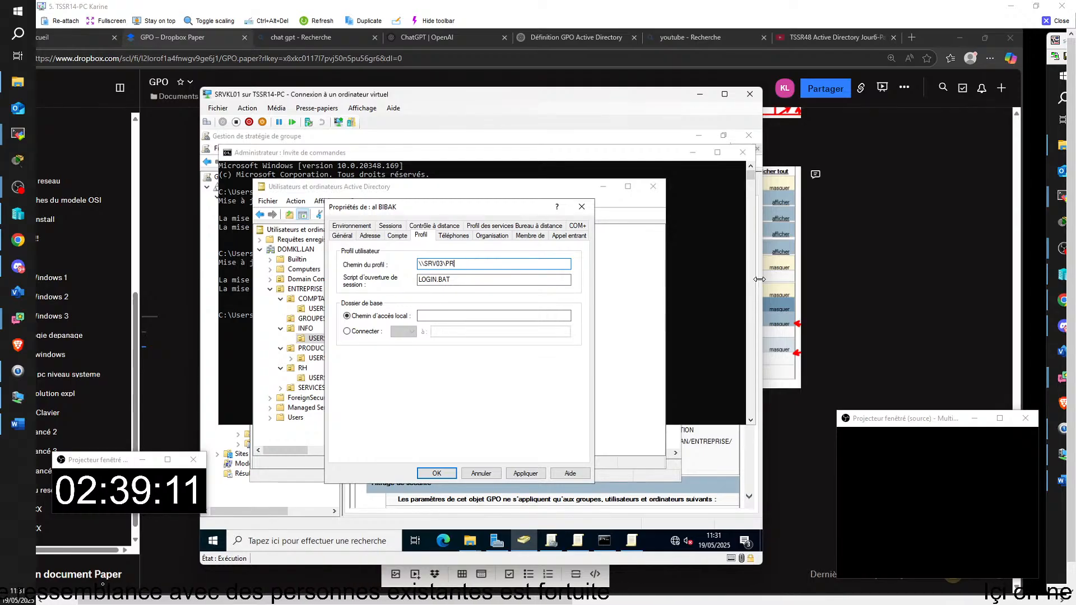
pyautogui.press('BackSpace')
pyautogui.press('BackSpace')
pyautogui.press('BackSpace')
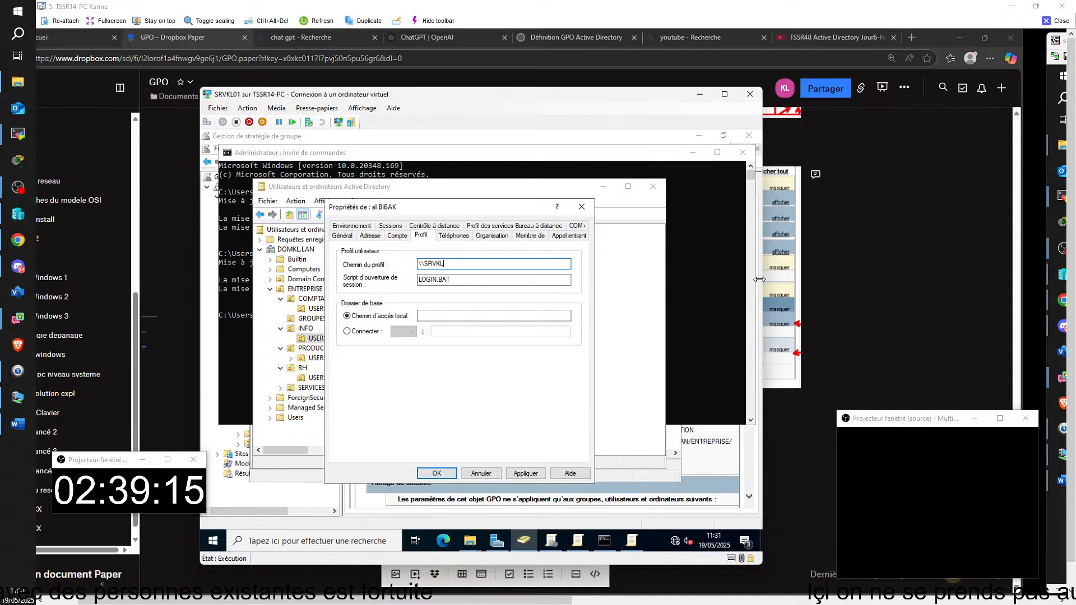
pyautogui.write('APPL')
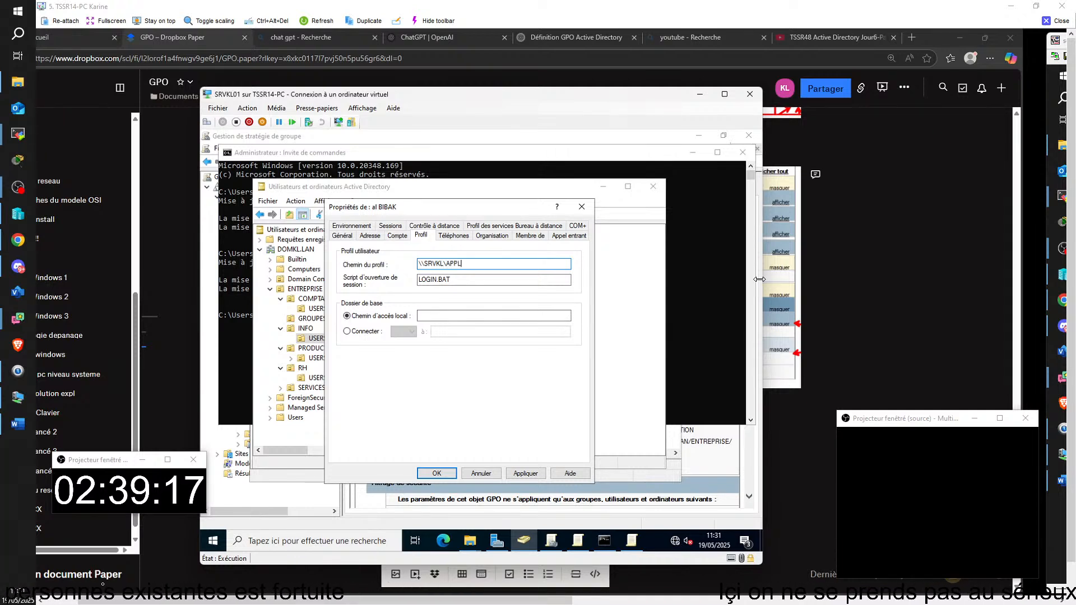
pyautogui.press('BackSpace')
pyautogui.press('BackSpace')
pyautogui.press('BackSpace')
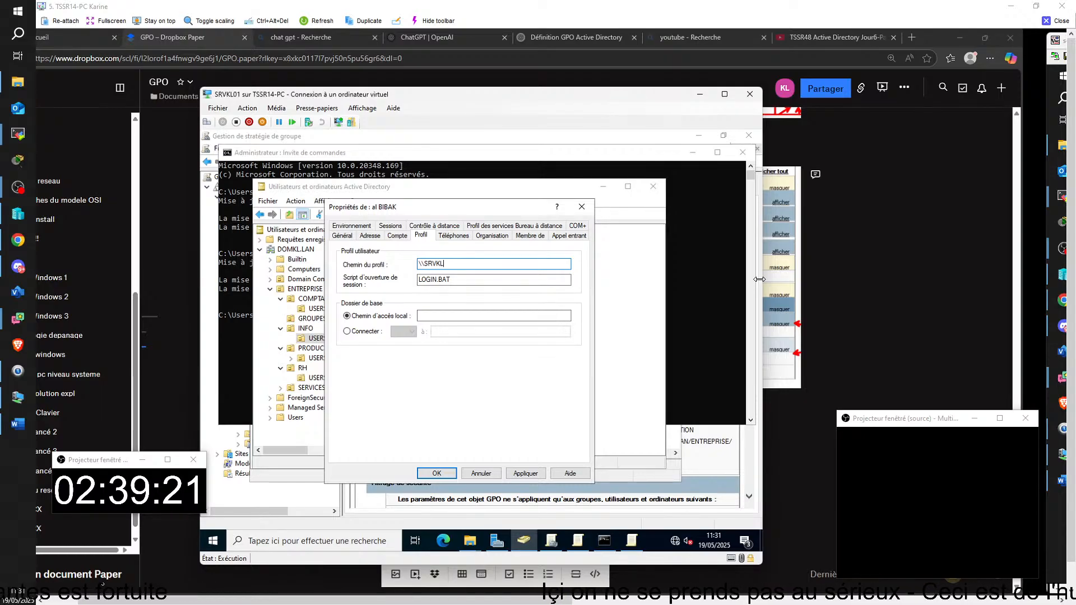
pyautogui.write('03\\')
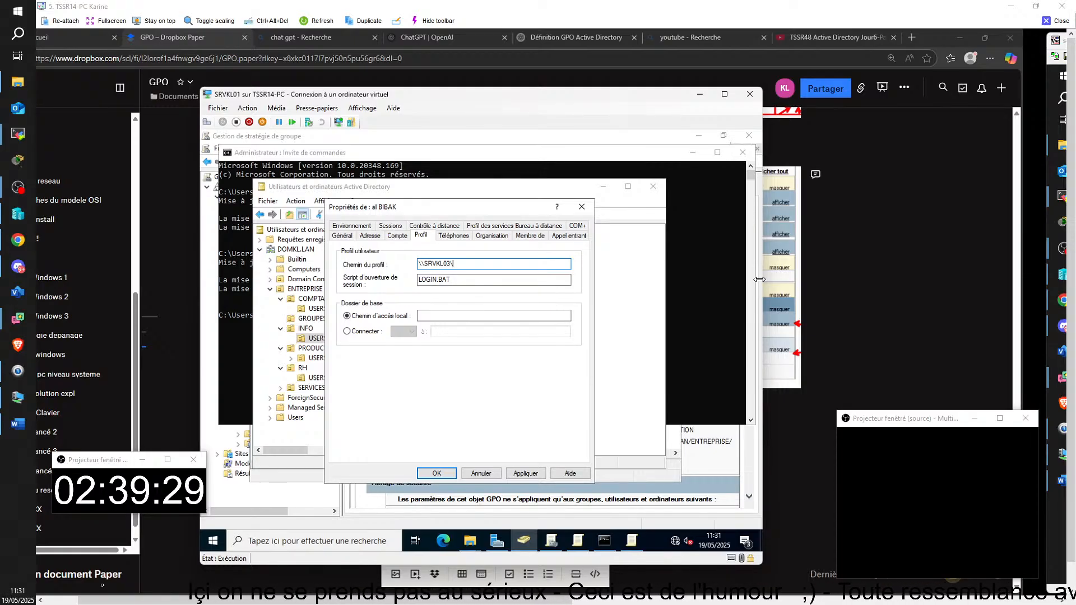
pyautogui.write('P')
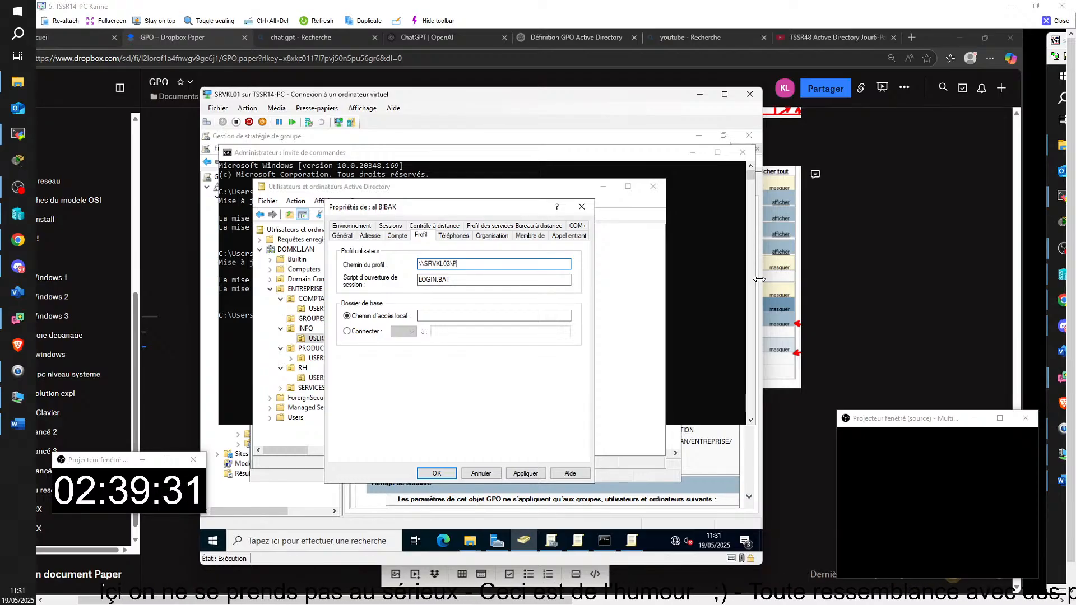
pyautogui.write('rofil')
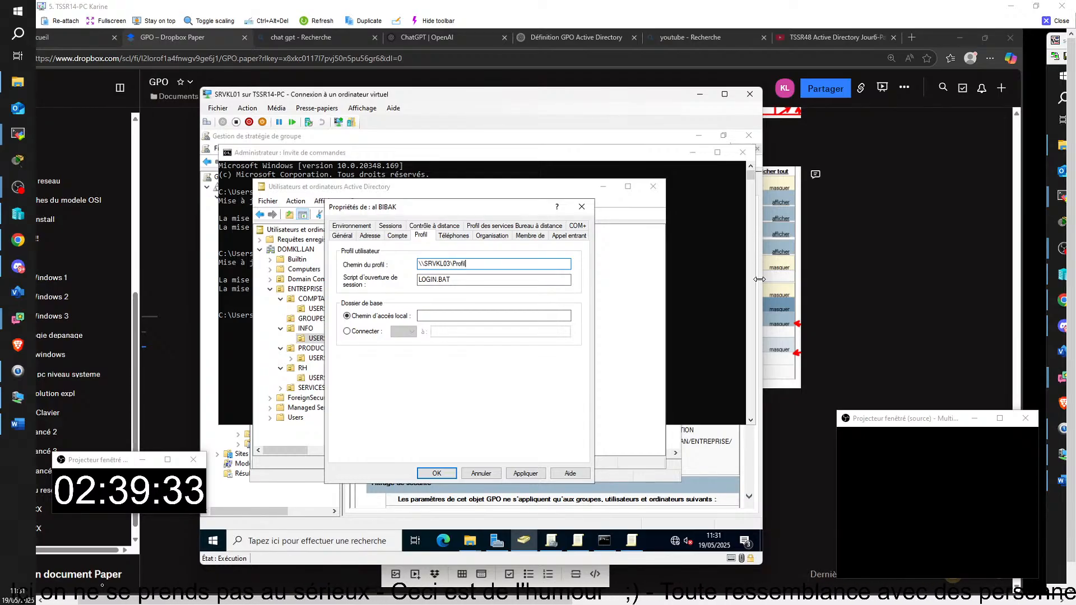
pyautogui.press('BackSpace')
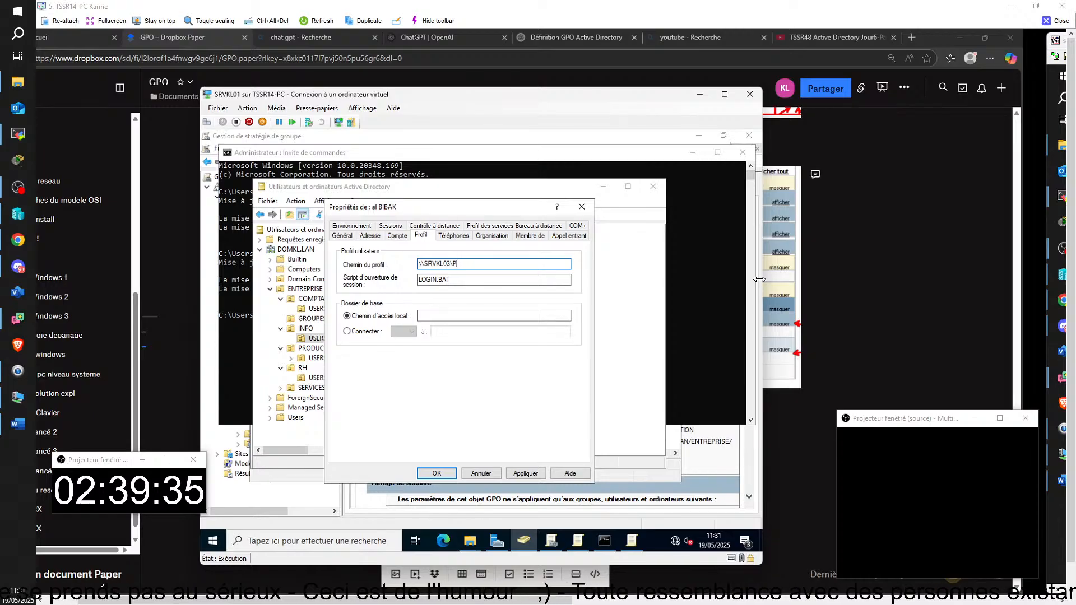
pyautogui.write('RO')
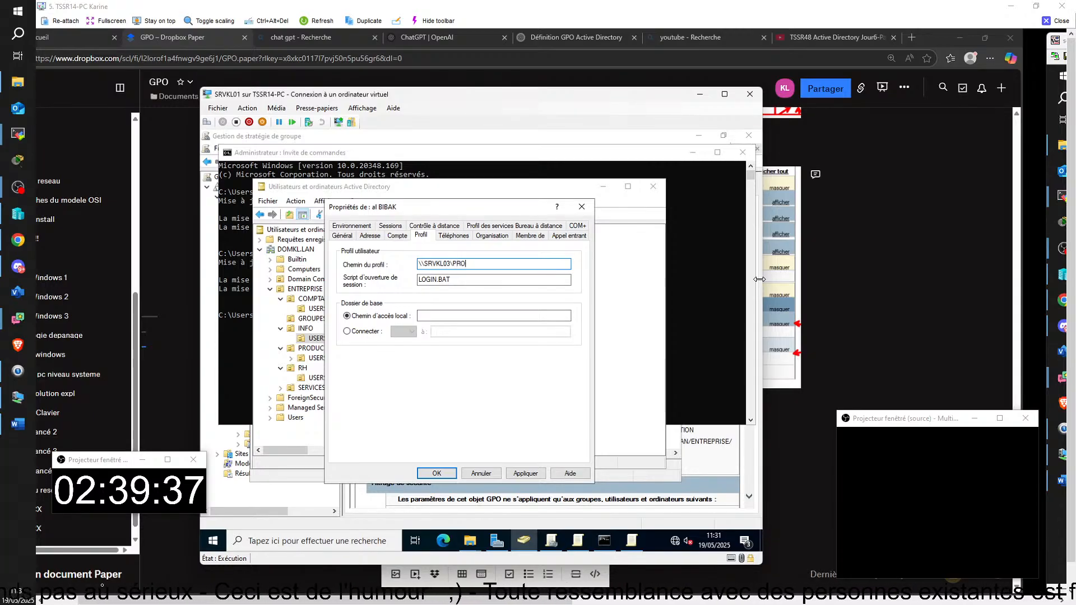
pyautogui.write('FIL')
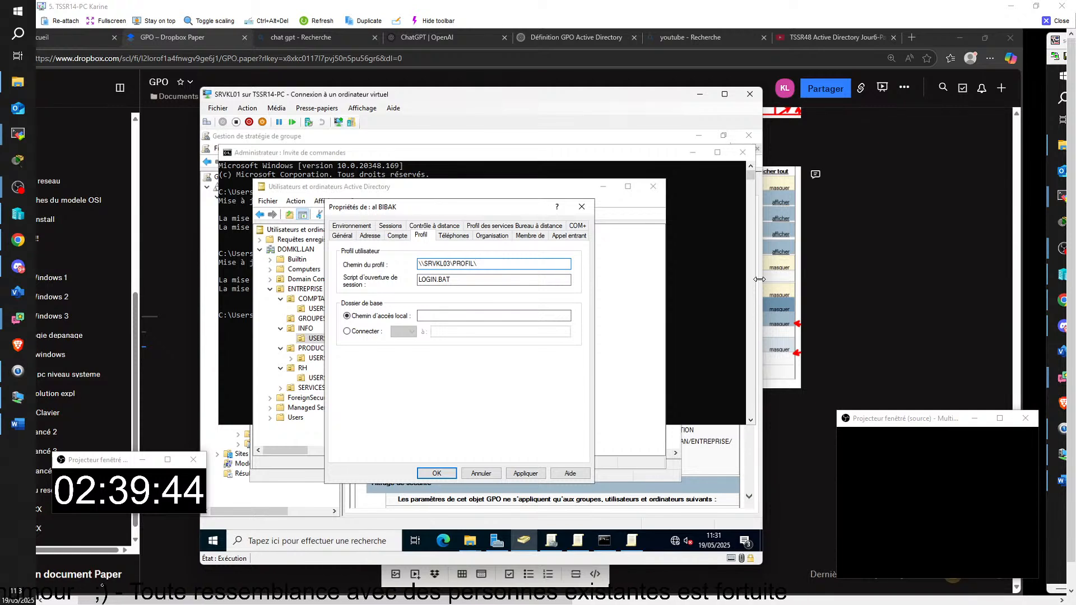
pyautogui.write('\\')
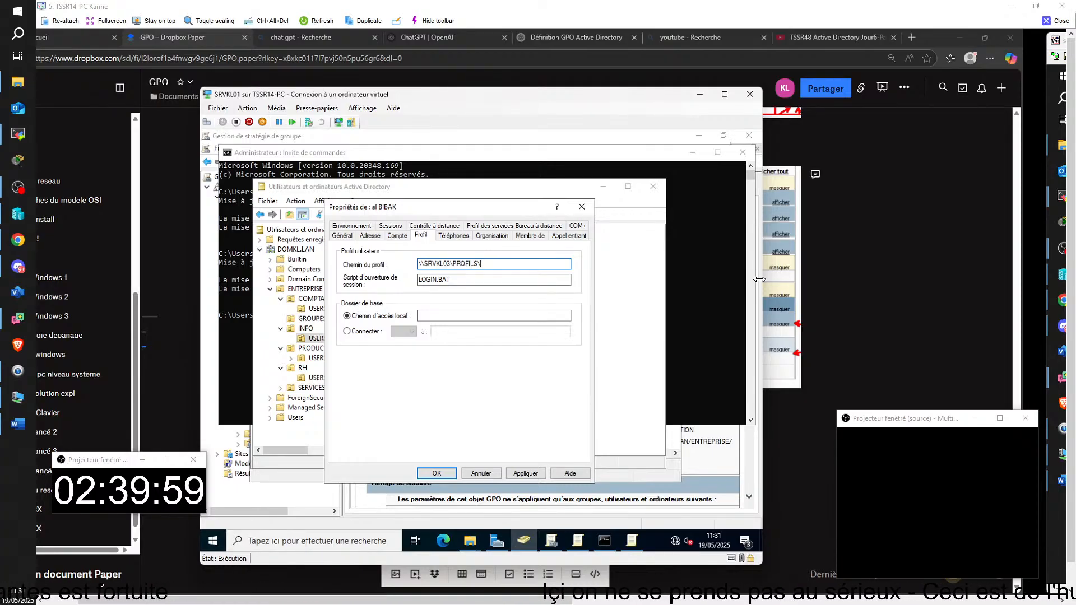
pyautogui.write('%US')
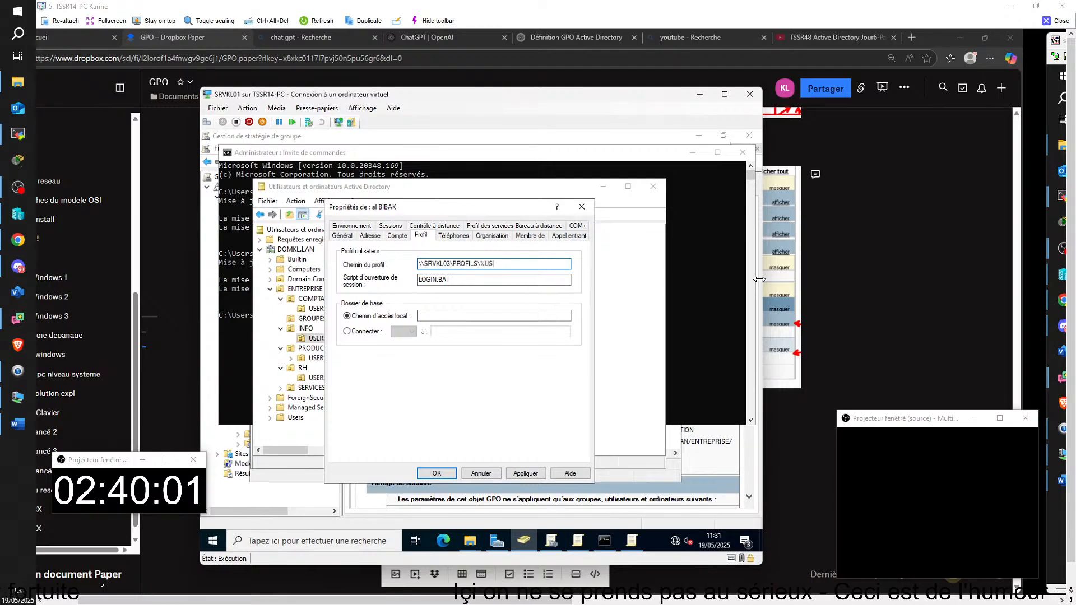
pyautogui.write('ERNAME%')
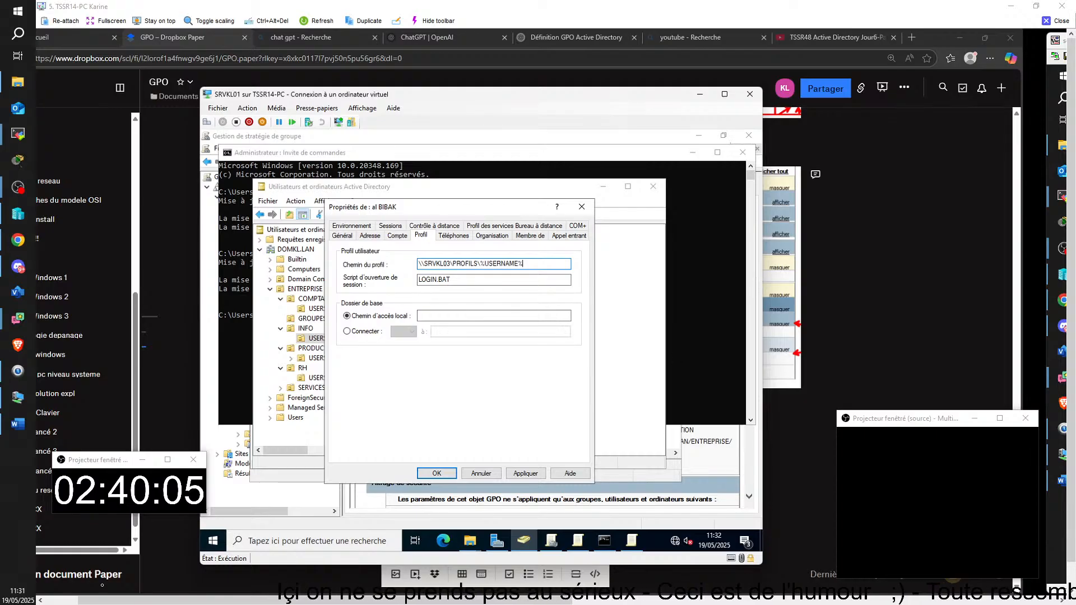
pyautogui.click(436, 473)
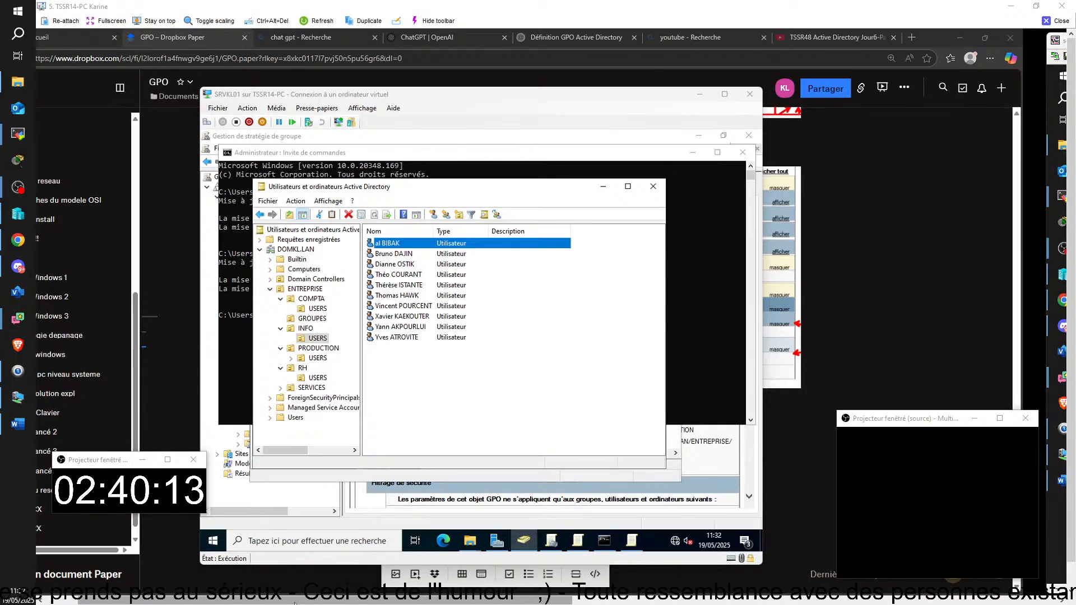
# Step: Sign in to CLIKL01 as that user with the account password
pyautogui.moveTo(278, 602); pyautogui.dragTo(734, 598)
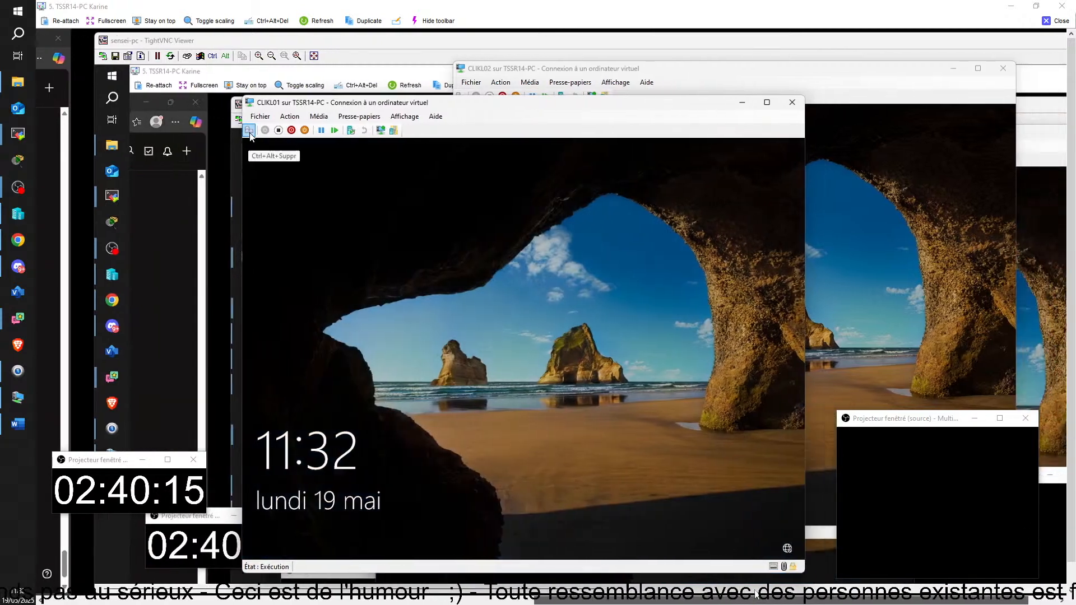
pyautogui.click(426, 328)
pyautogui.write('•')
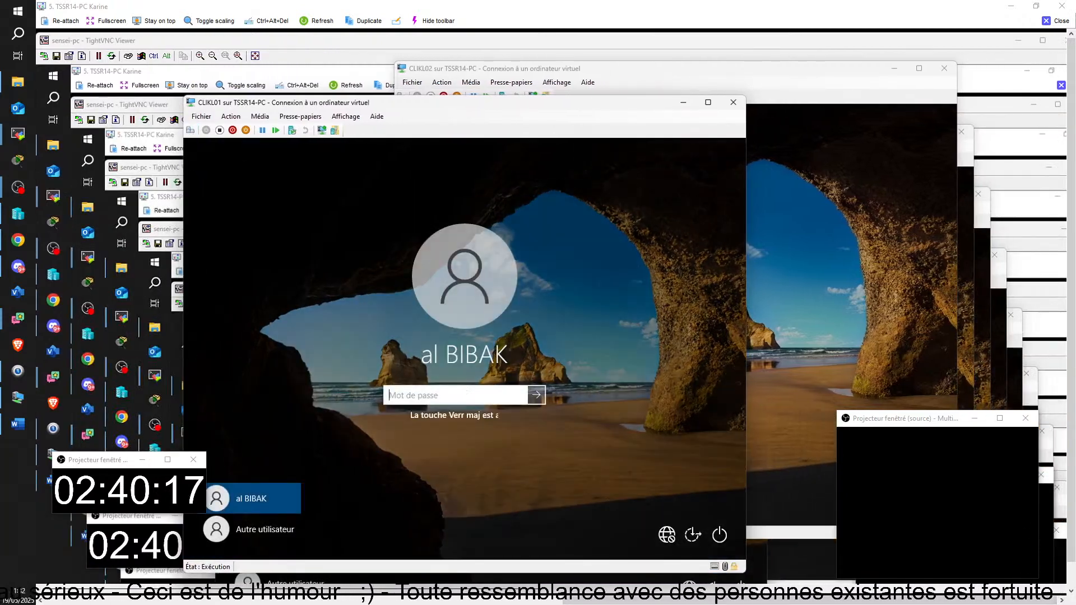
pyautogui.write('••••')
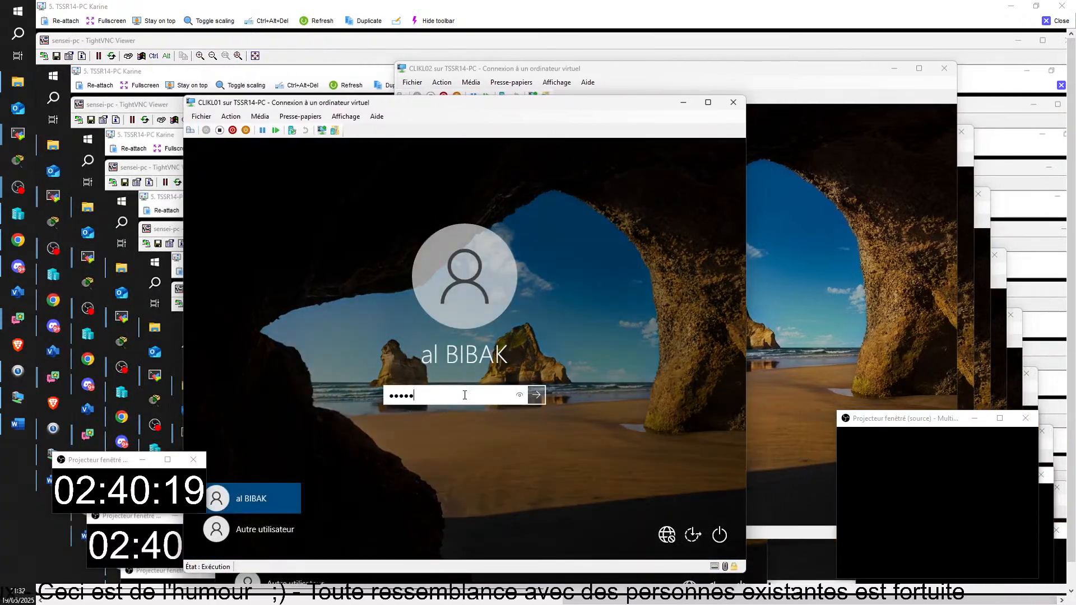
pyautogui.write('•••')
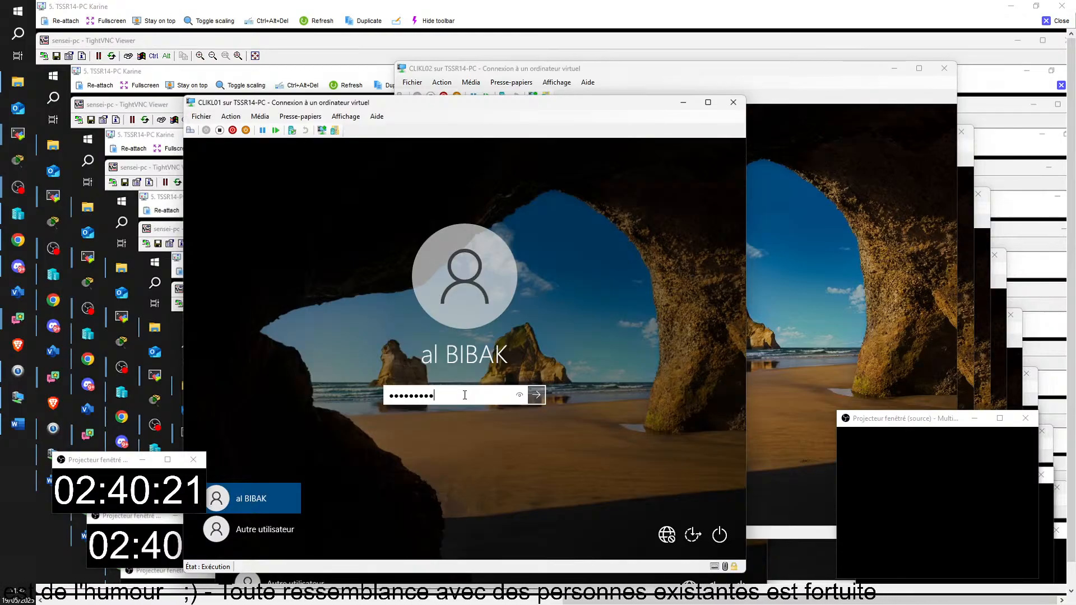
pyautogui.press('Return')
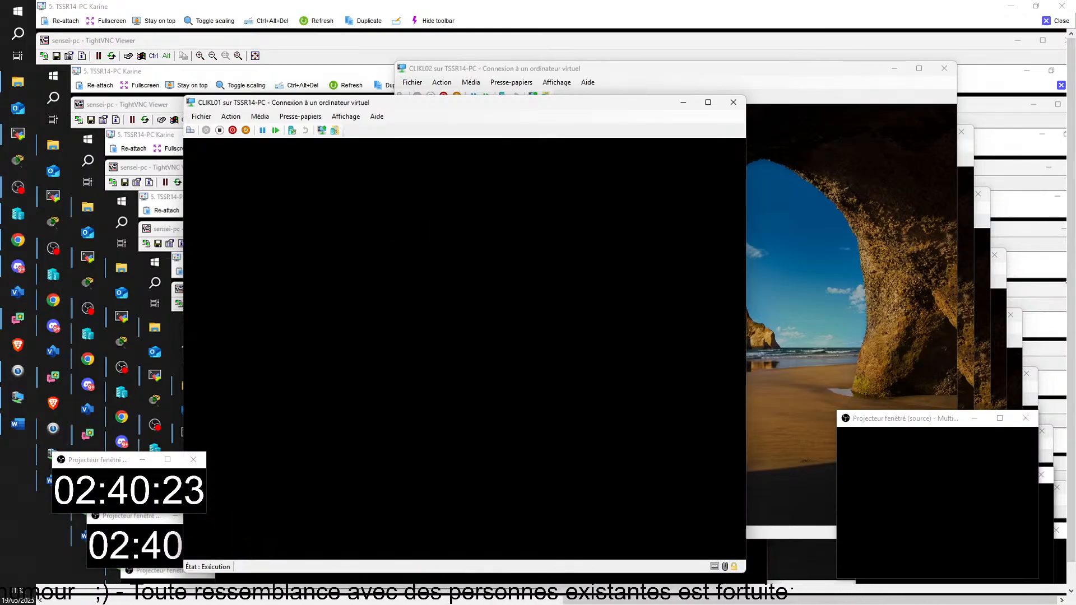
pyautogui.click(896, 270)
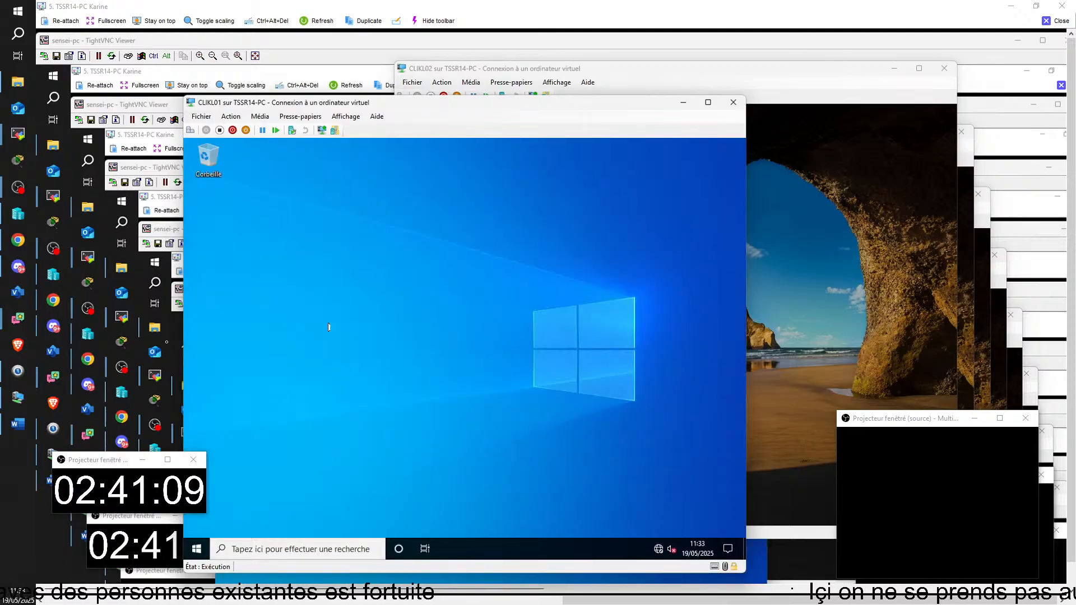
# Step: Search 'pann' on CLIKL01, open Panneau de configuration, then close it
pyautogui.click(307, 552)
pyautogui.write('pannea')
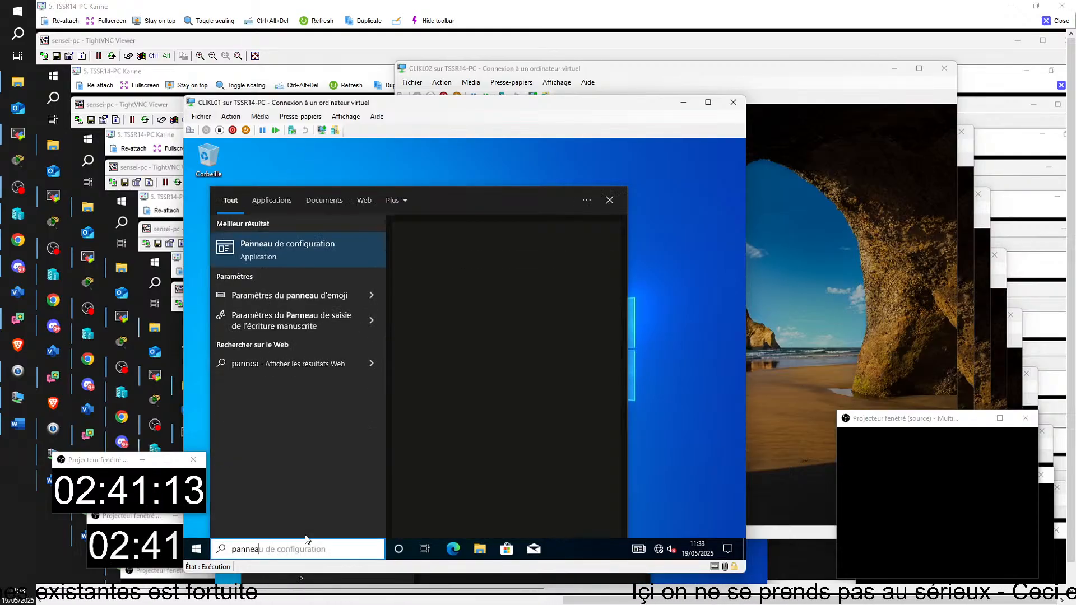
pyautogui.click(274, 258)
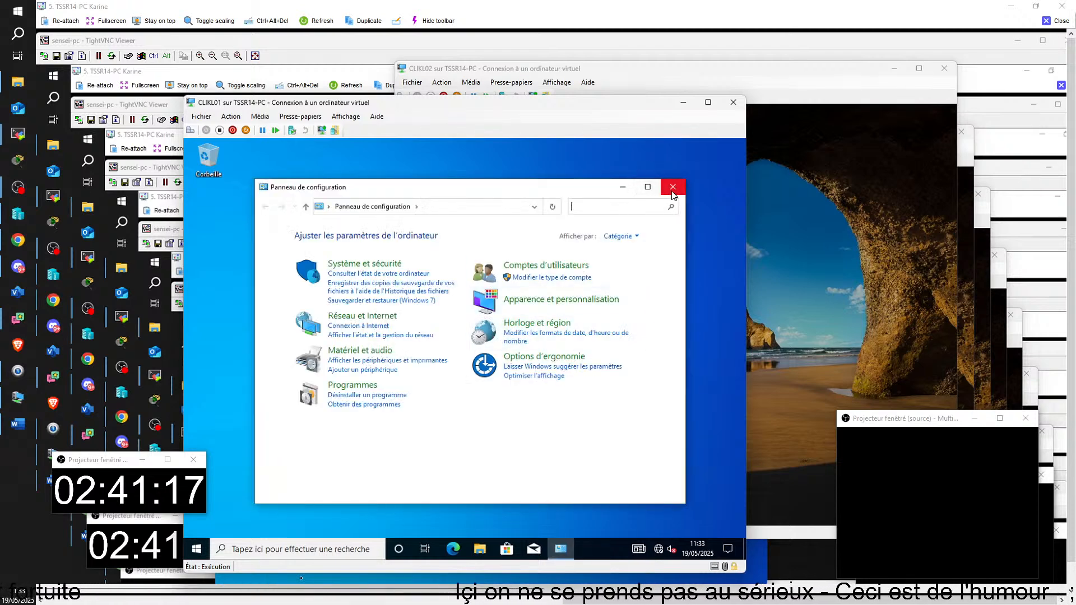
pyautogui.click(672, 192)
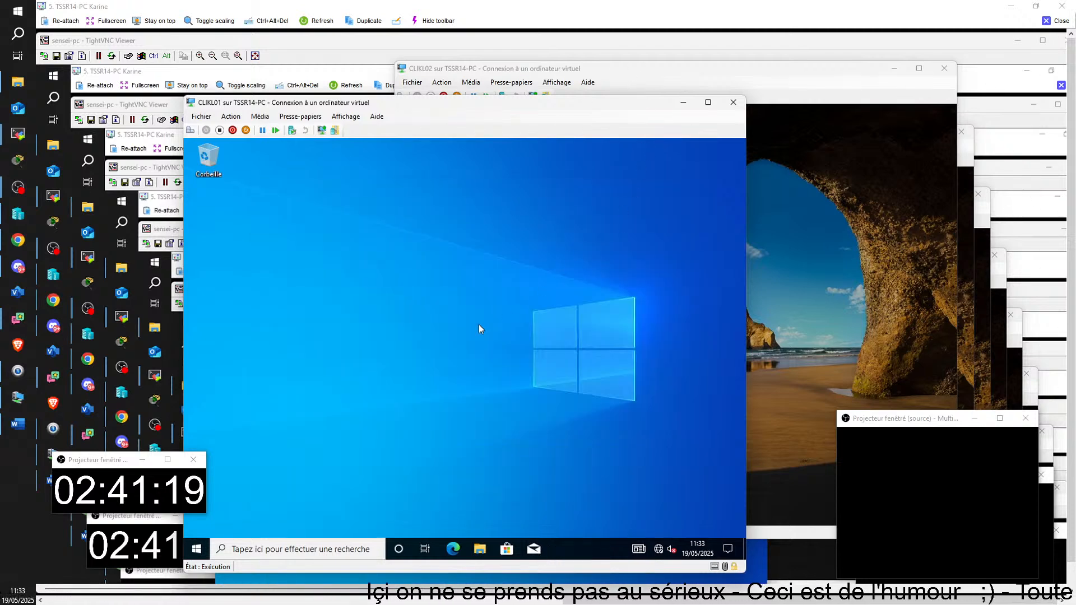
# Step: Return to the host console and select PSG, backing out of linking an existing GPO
pyautogui.click(1056, 22)
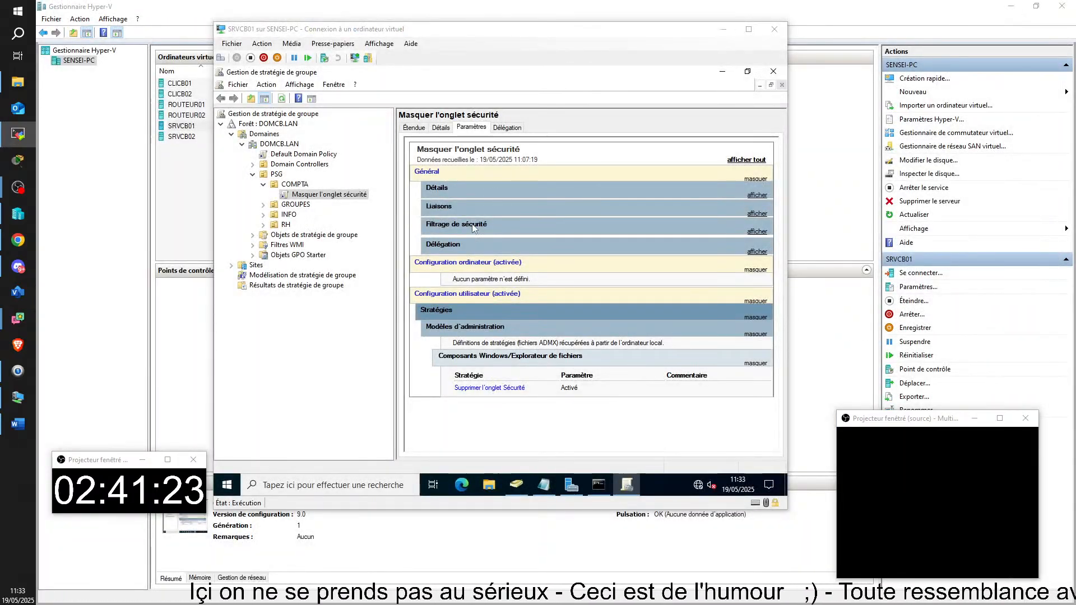
pyautogui.click(276, 175)
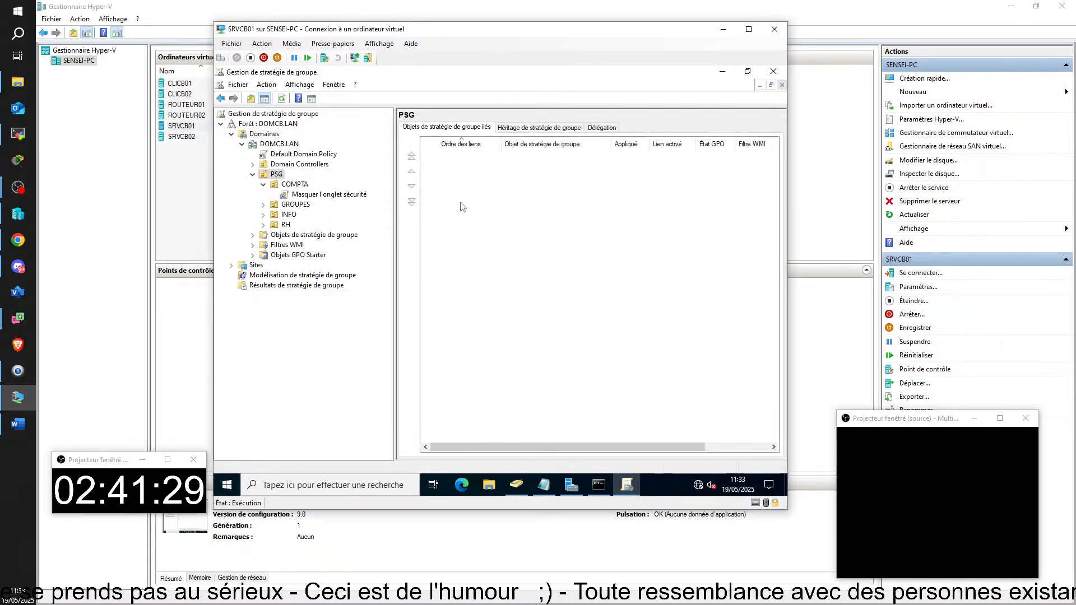
pyautogui.rightClick(276, 174)
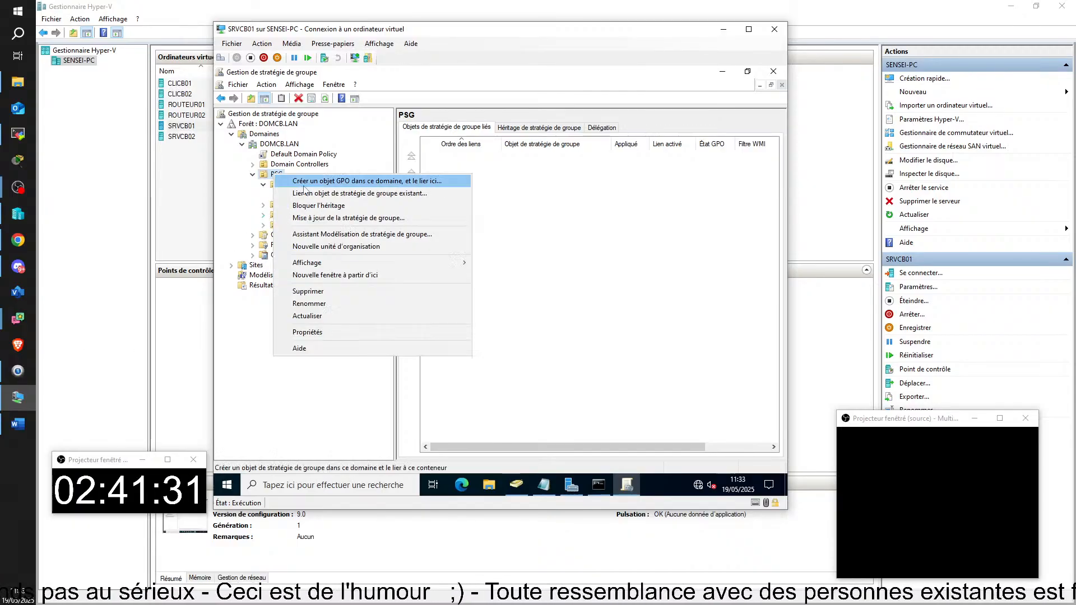
pyautogui.click(305, 190)
pyautogui.click(618, 160)
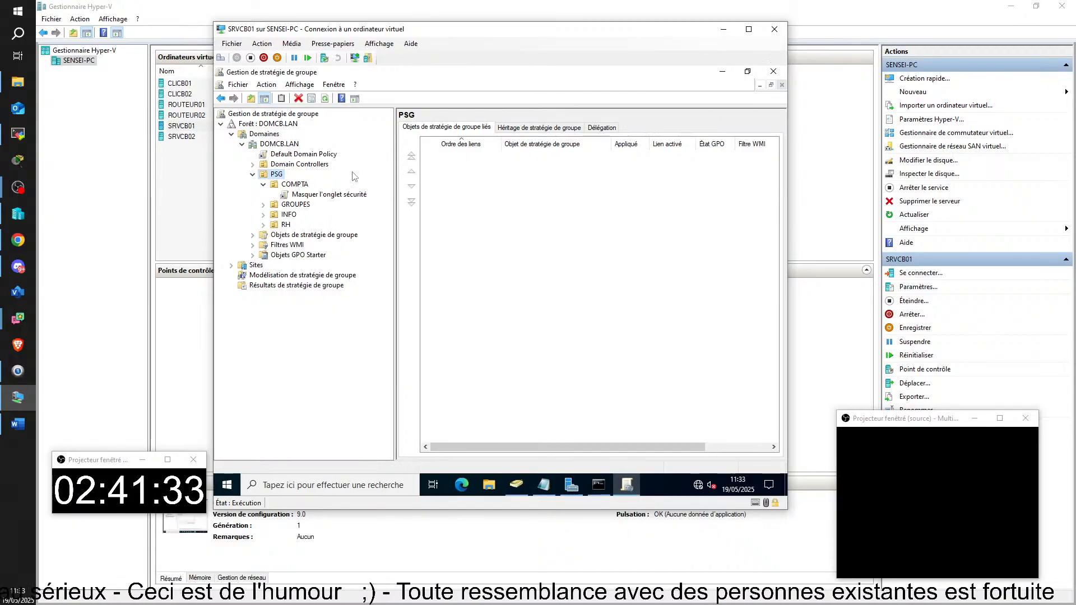
# Step: Create a GPO named 'Non Control' linked to PSG and view its details
pyautogui.rightClick(275, 175)
pyautogui.click(302, 179)
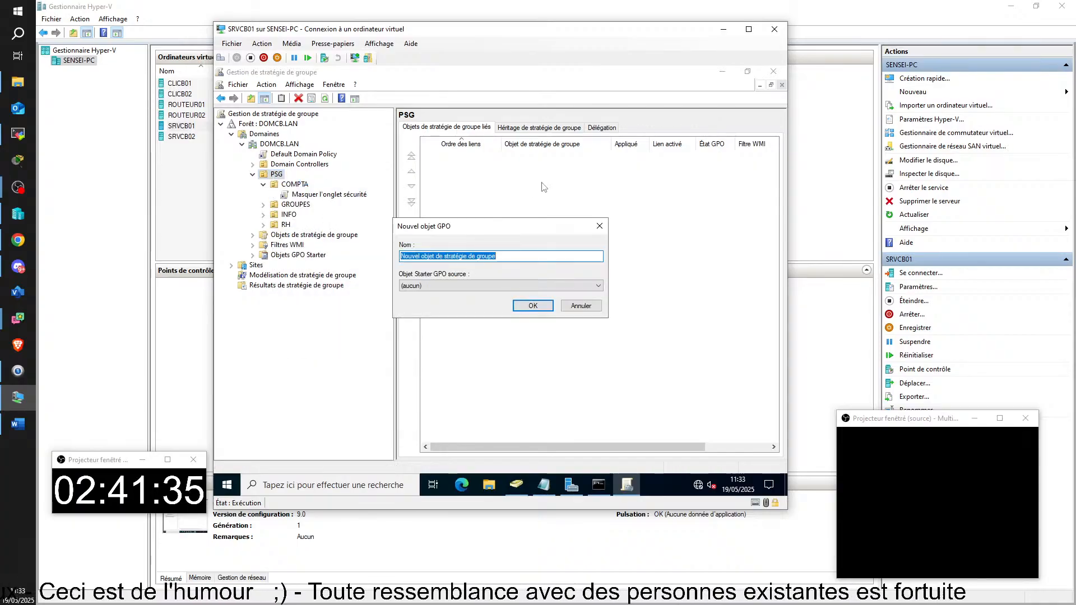
pyautogui.write('No')
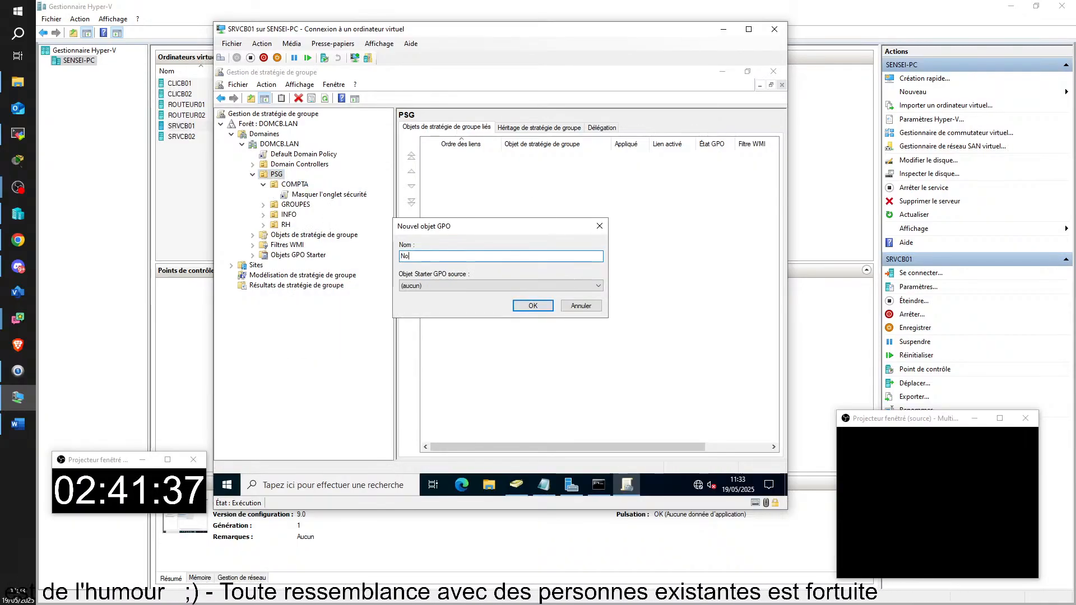
pyautogui.write('n Control')
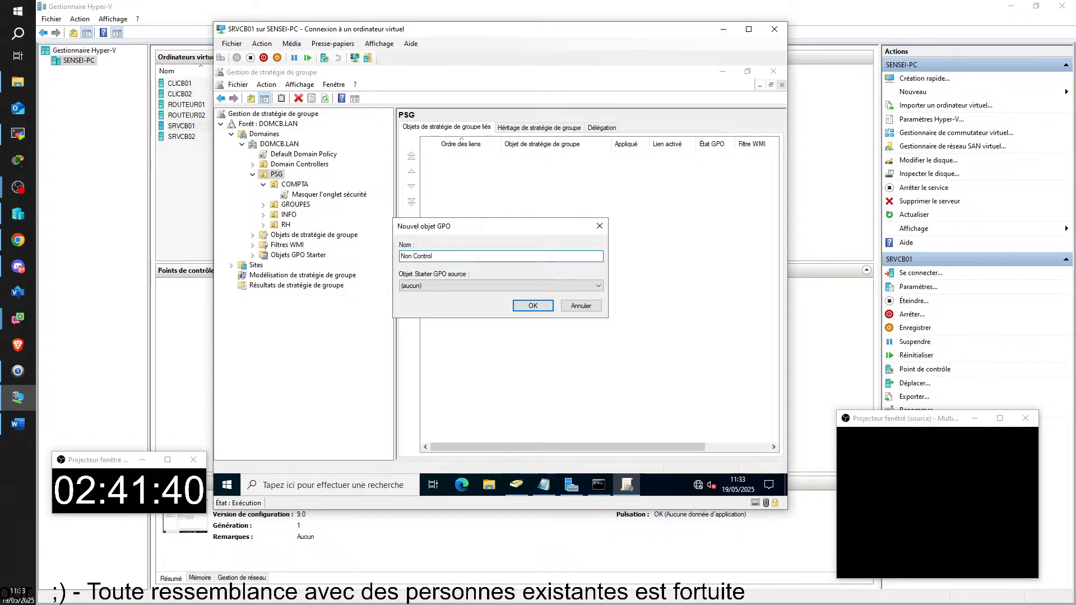
pyautogui.press('Return')
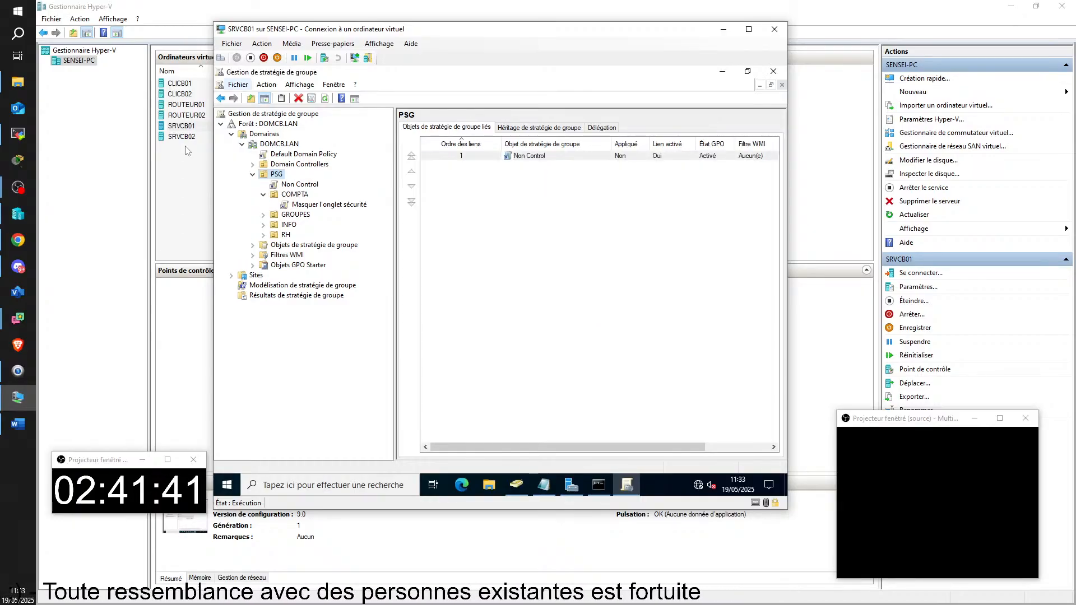
pyautogui.click(300, 185)
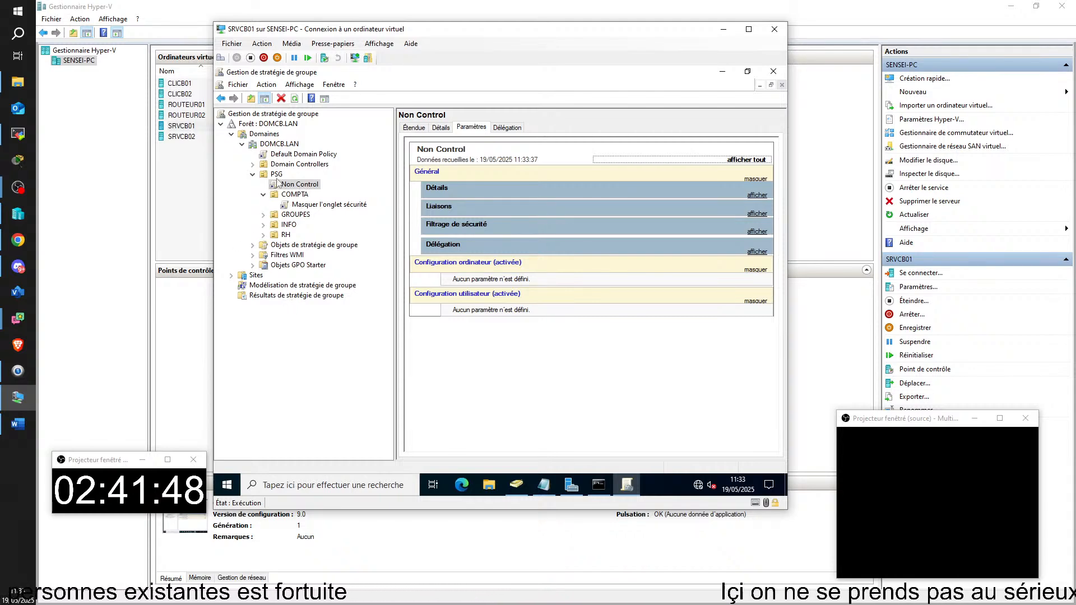
# Step: Toggle inheritance blocking on the INFO OU on and back off
pyautogui.rightClick(288, 224)
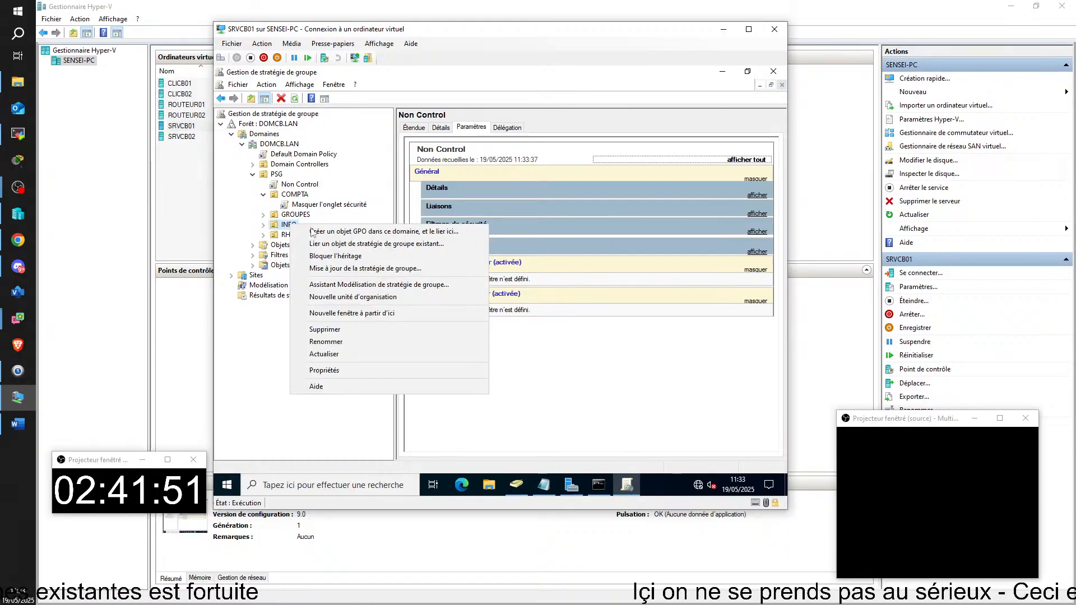
pyautogui.click(337, 257)
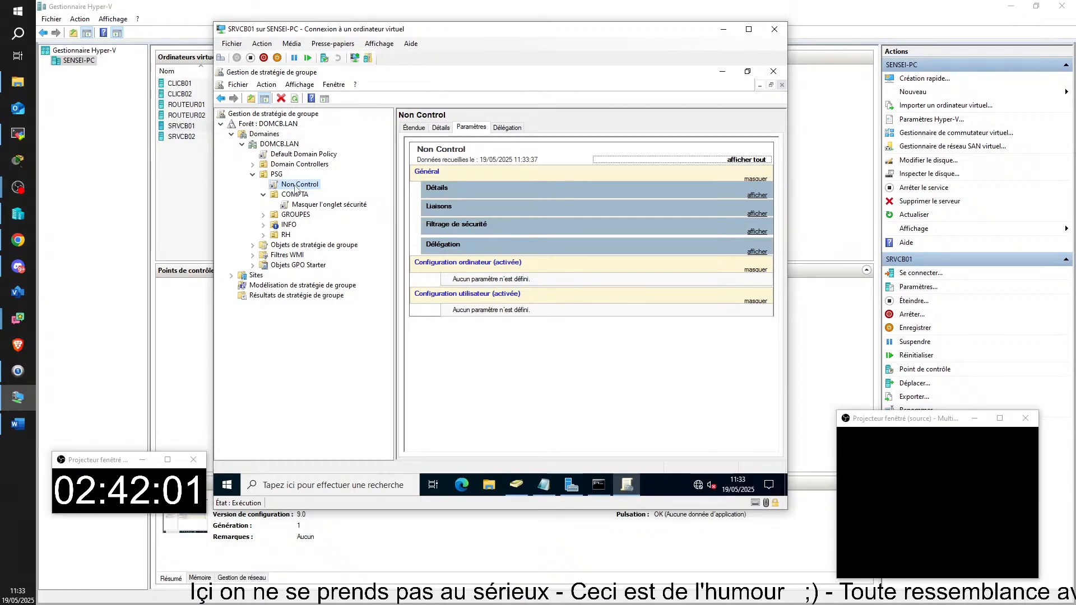
pyautogui.rightClick(277, 227)
pyautogui.click(322, 258)
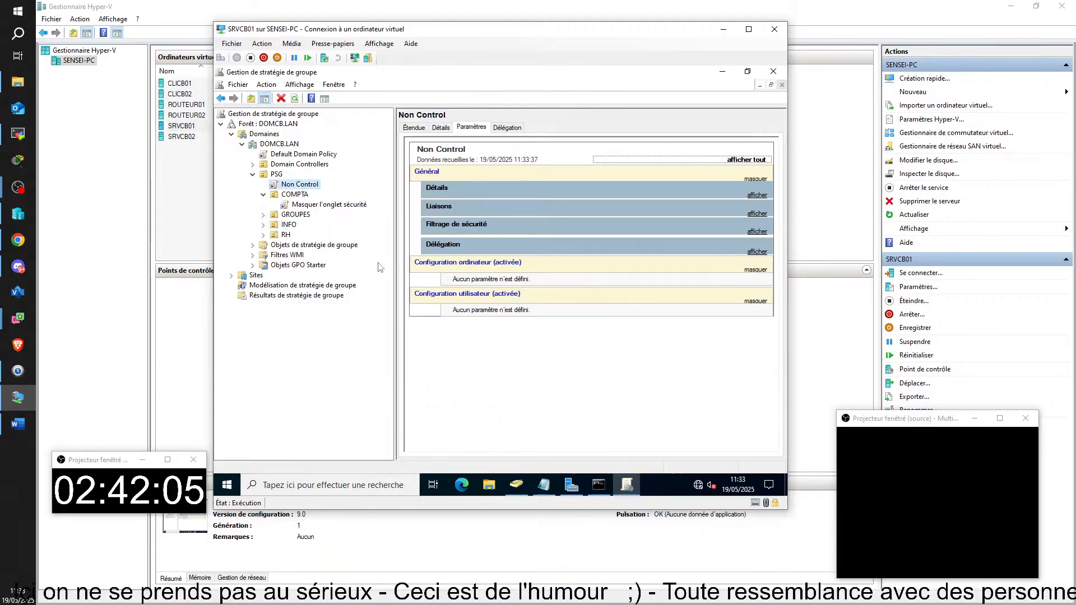
# Step: Create a GPO named 'Oui control' linked to INFO and expand INFO to show it
pyautogui.rightClick(292, 227)
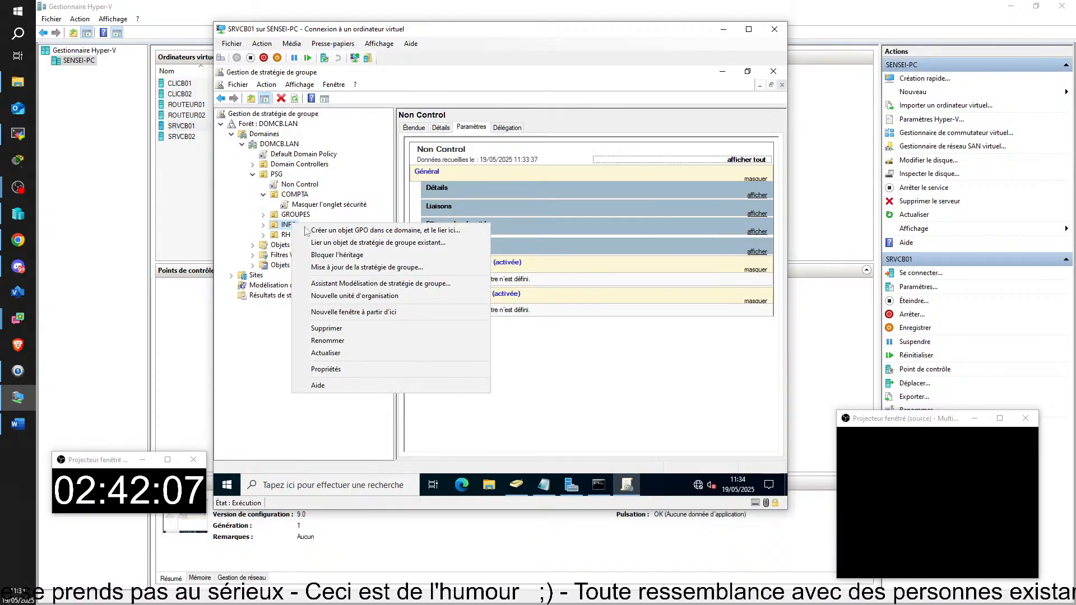
pyautogui.click(392, 233)
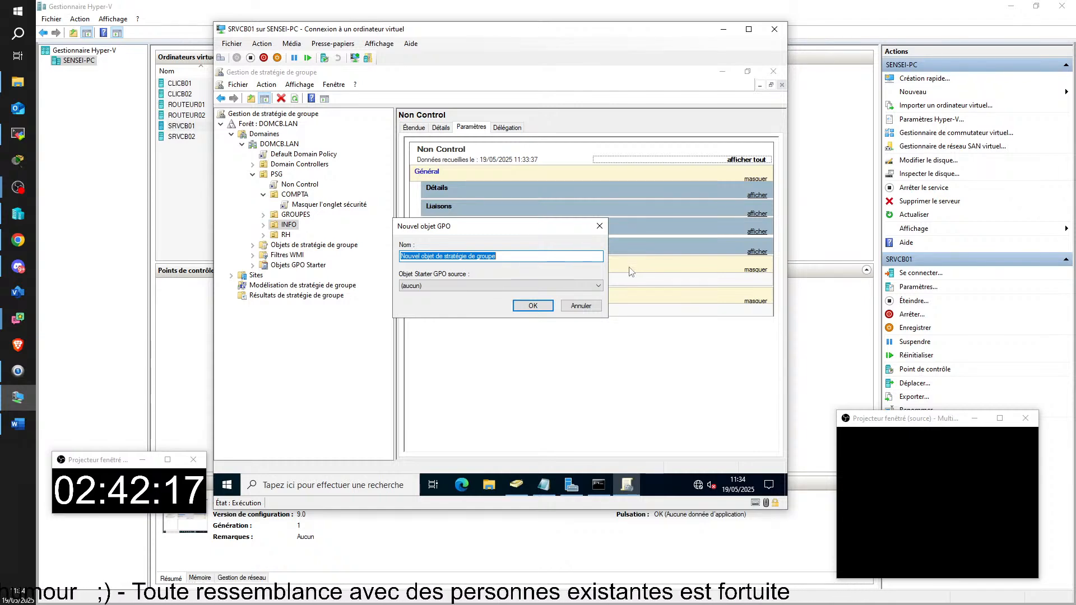
pyautogui.write('Ou')
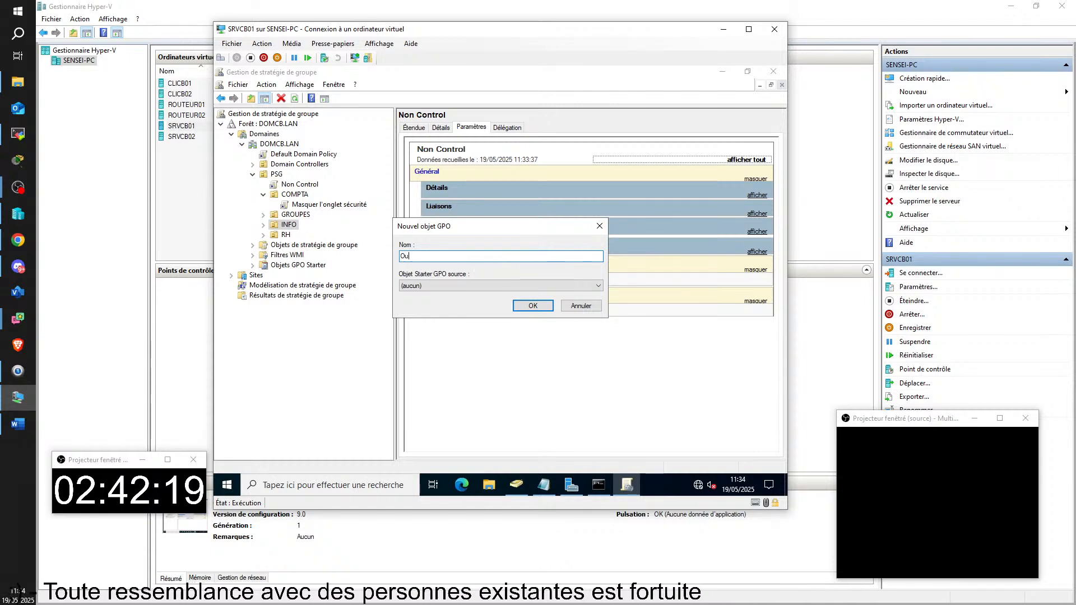
pyautogui.write('i control')
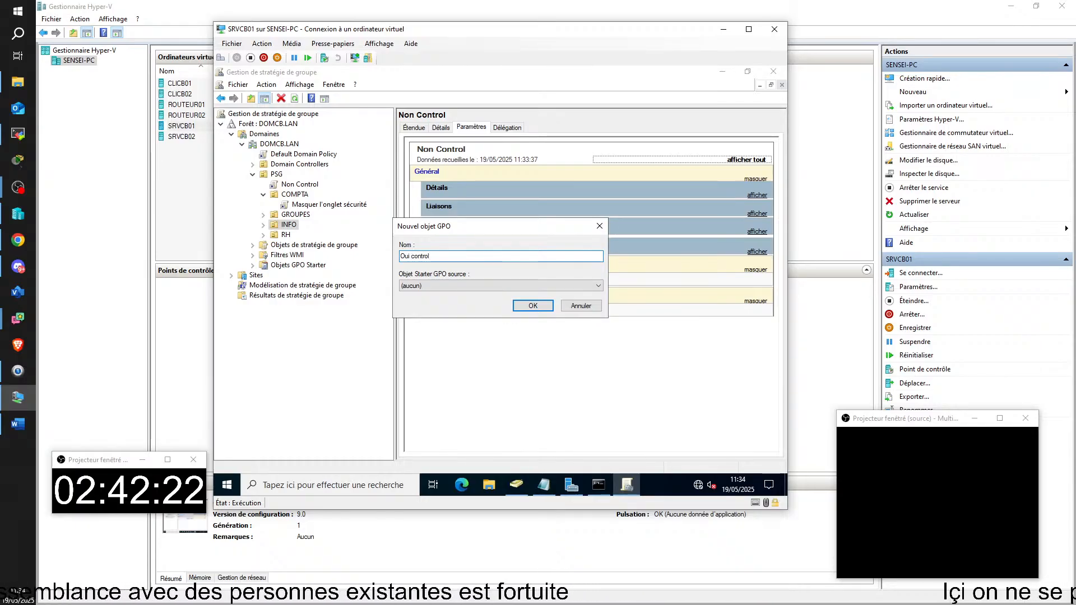
pyautogui.press('Return')
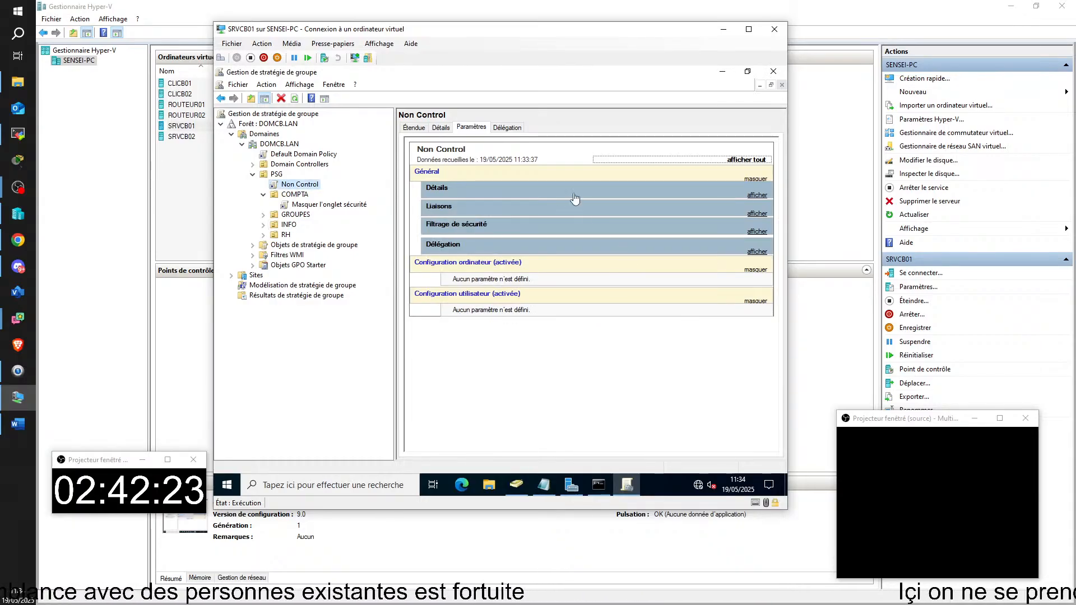
pyautogui.click(263, 224)
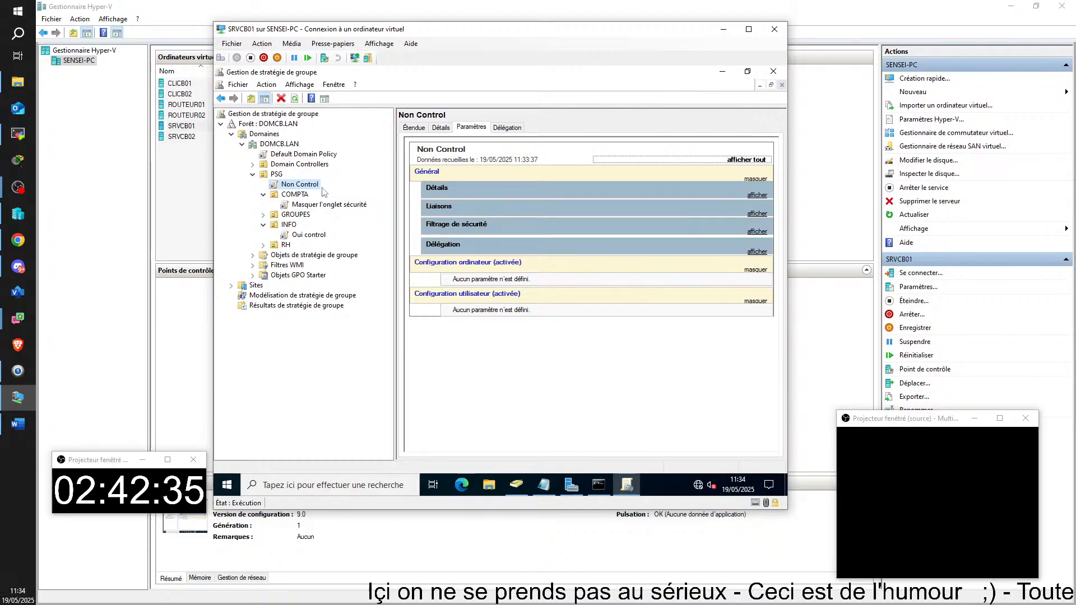
# Step: View Oui control, collapse COMPTA, and list the GPOs linked to PSG
pyautogui.click(307, 236)
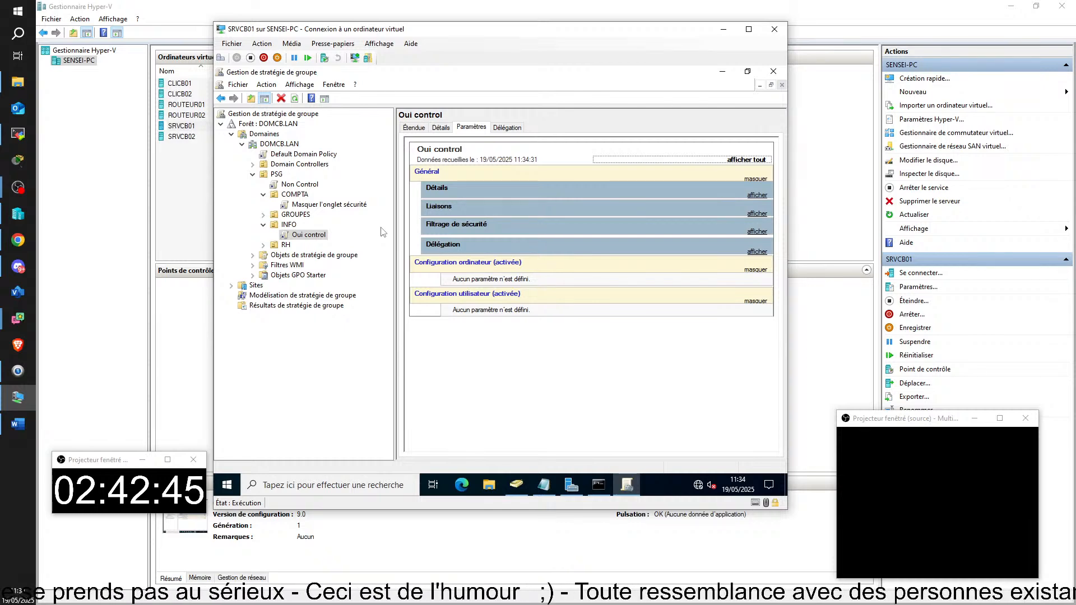
pyautogui.click(263, 194)
pyautogui.click(276, 174)
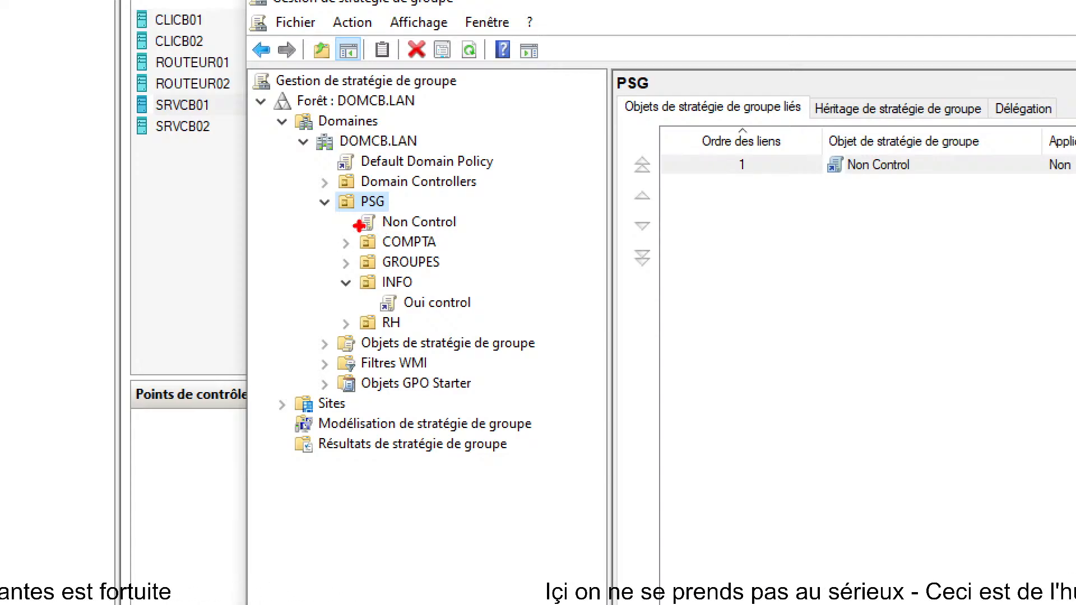
pyautogui.moveTo(358, 225); pyautogui.dragTo(314, 237)
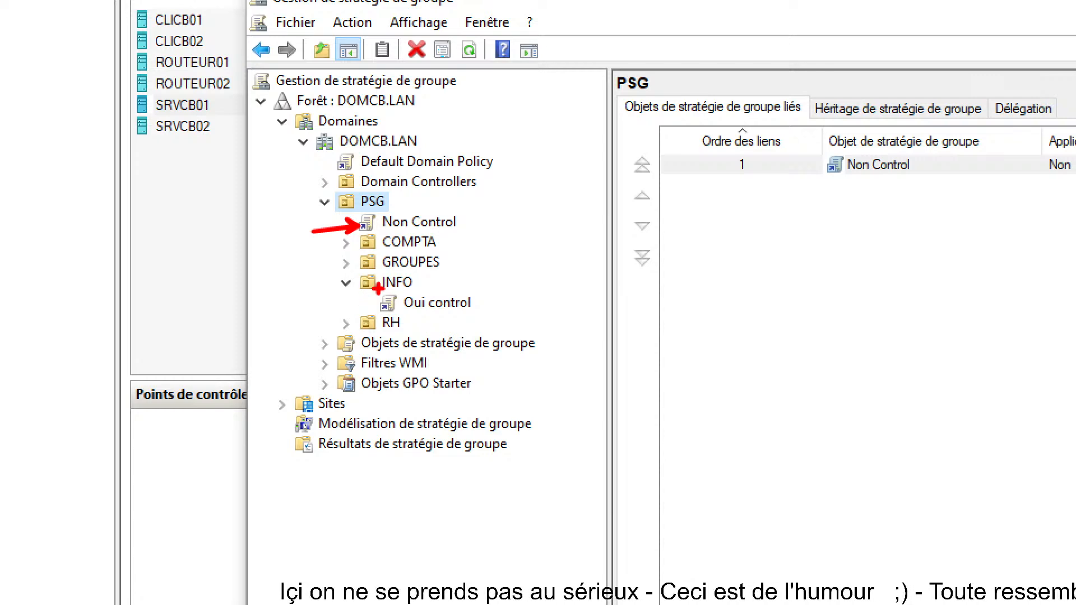
pyautogui.moveTo(380, 305); pyautogui.dragTo(308, 328)
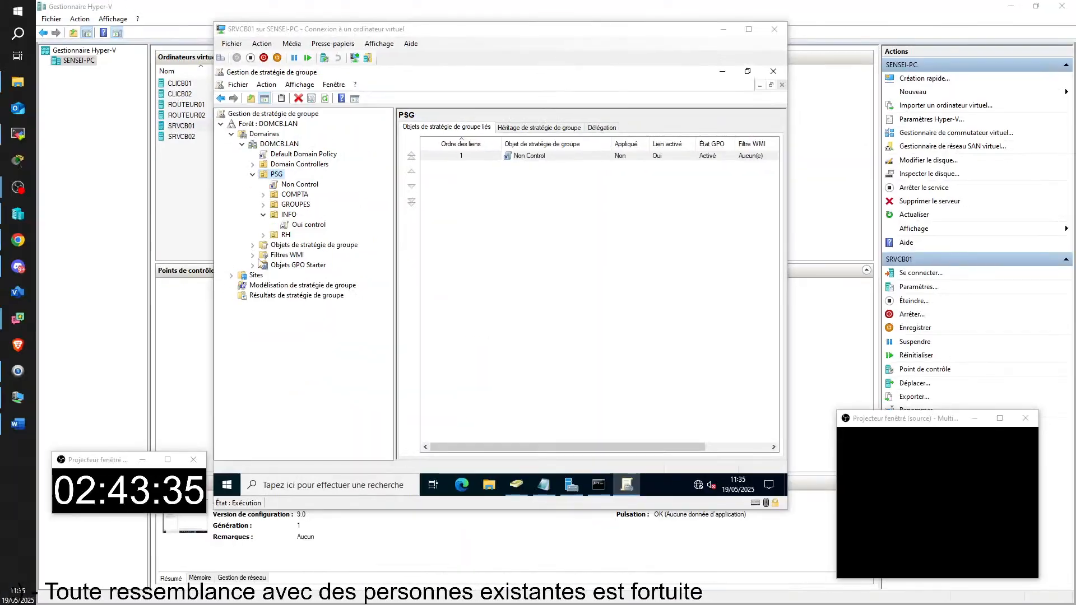
# Step: Edit Oui control and open its Contenu cloud setting 'Désactiver Windows à la une dans le centre de notifications'
pyautogui.click(427, 305)
pyautogui.rightClick(300, 229)
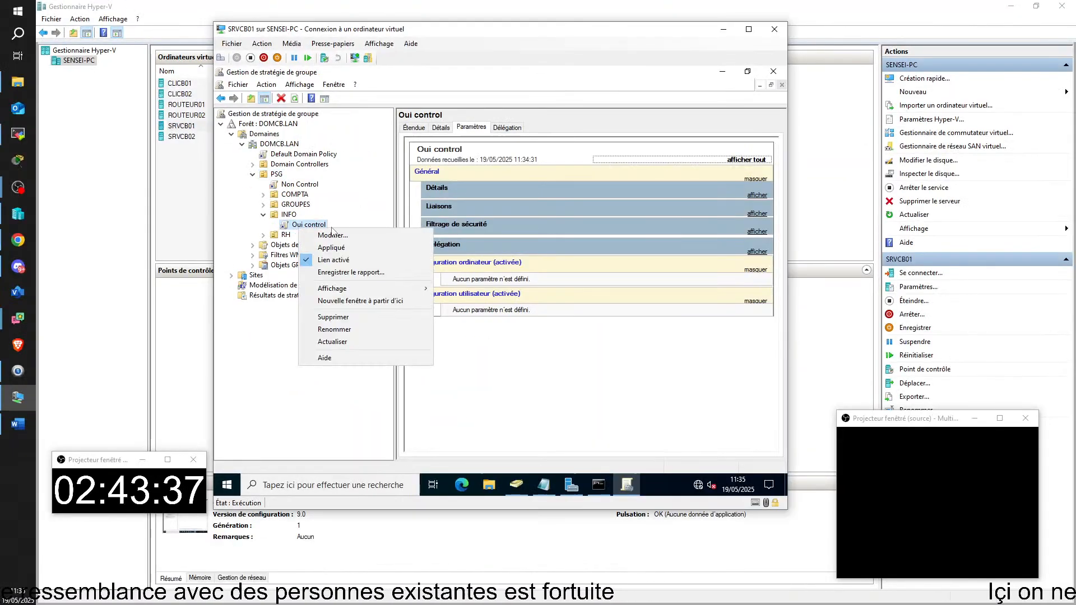
pyautogui.click(325, 234)
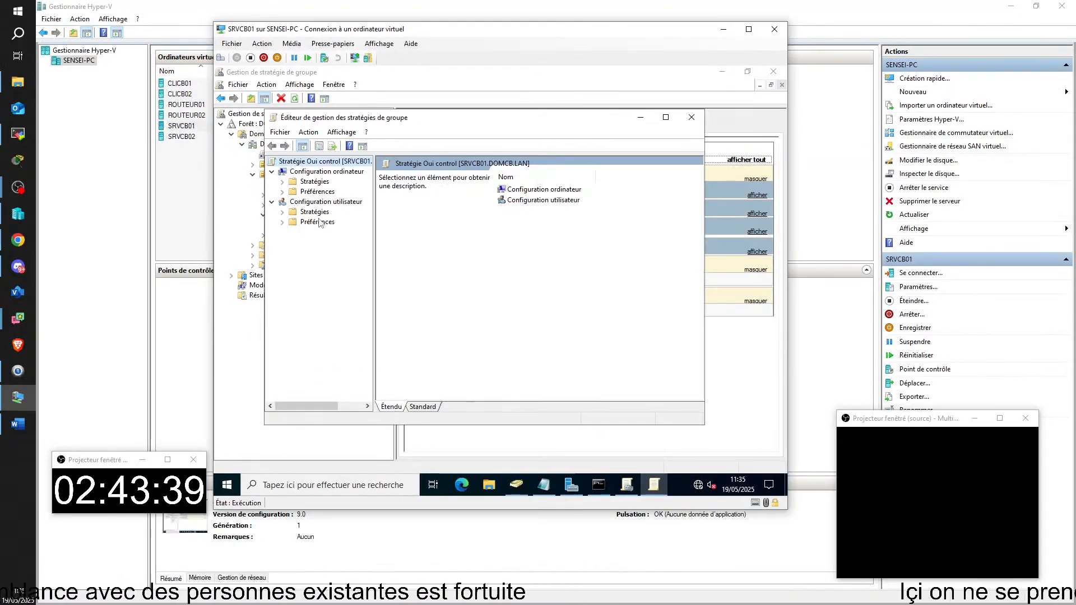
pyautogui.click(317, 220)
pyautogui.doubleClick(314, 211)
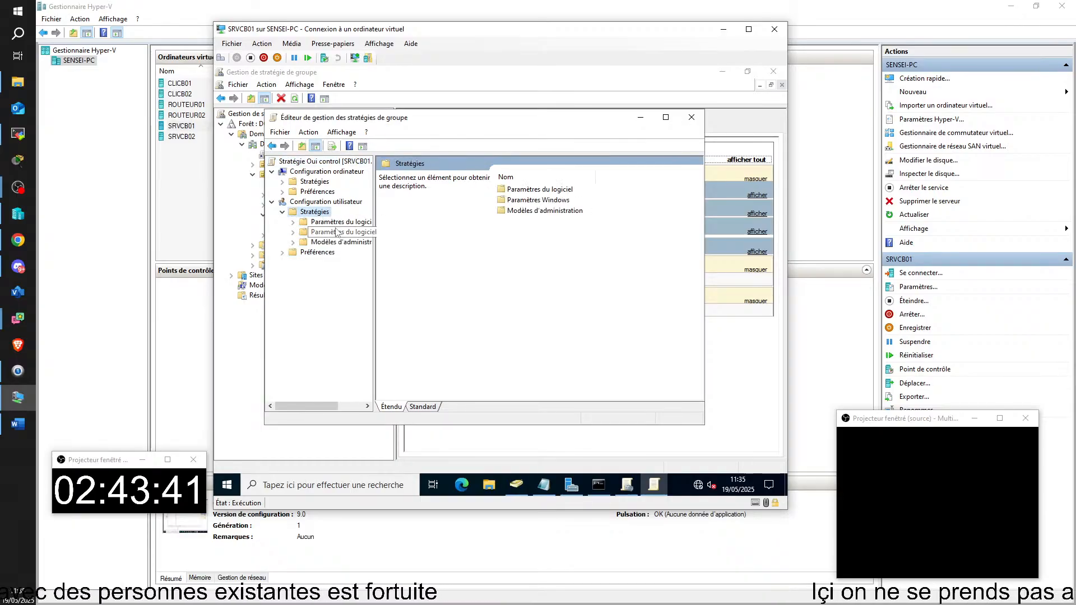
pyautogui.doubleClick(336, 241)
pyautogui.doubleClick(533, 201)
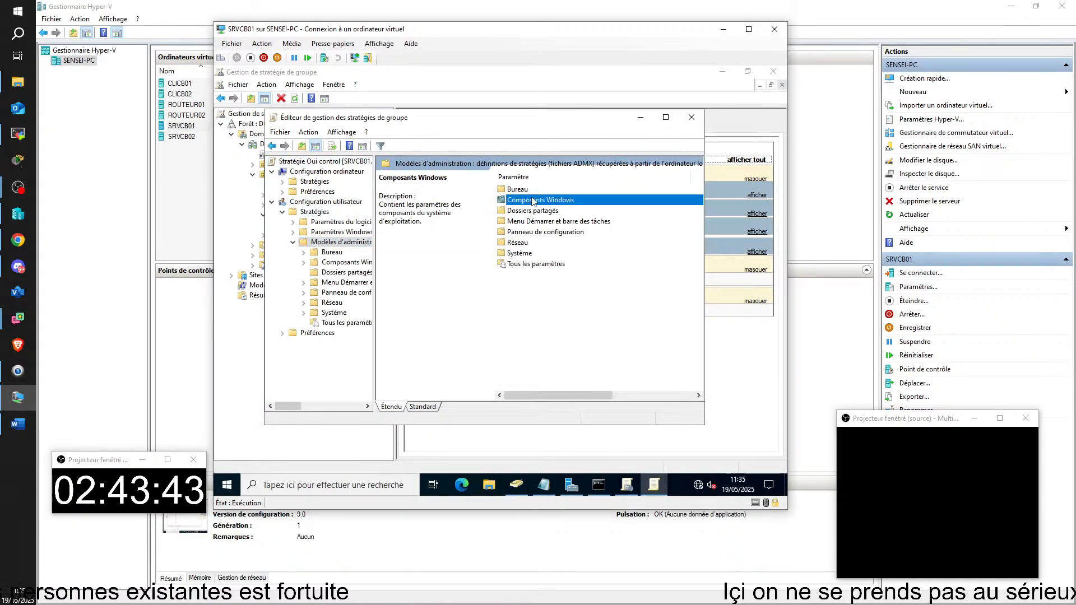
pyautogui.click(530, 253)
pyautogui.doubleClick(500, 253)
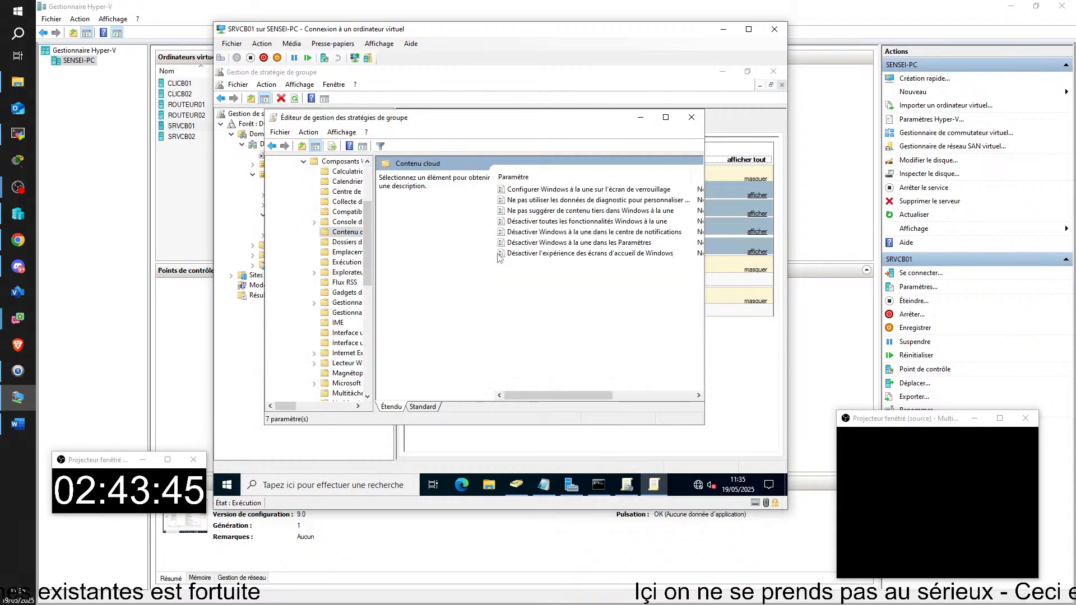
pyautogui.doubleClick(533, 232)
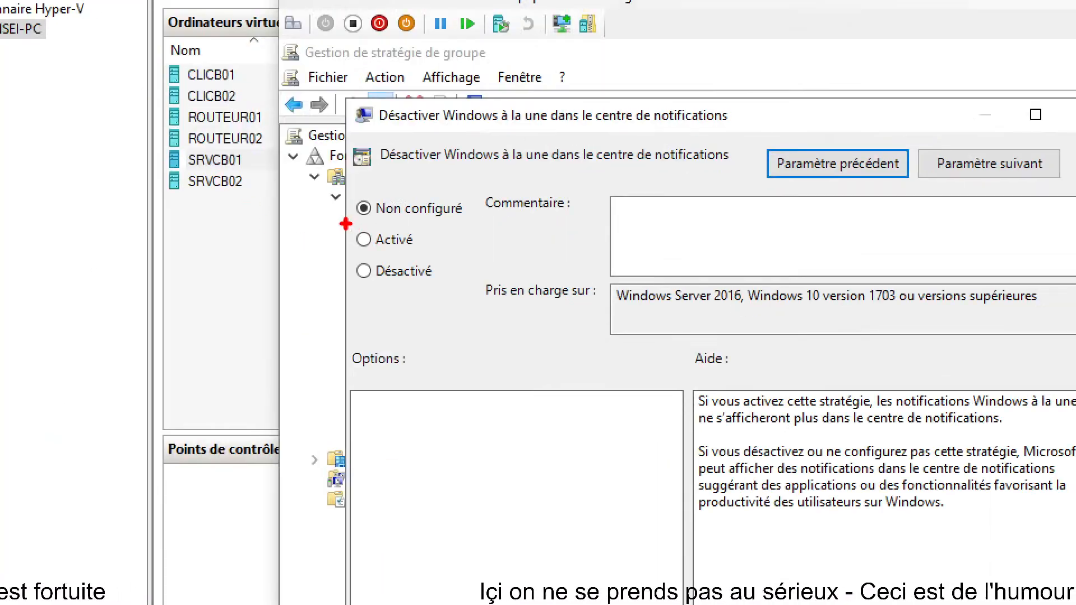
# Step: Review the Windows à la une setting's options and cancel, leaving it Non configuré
pyautogui.moveTo(344, 223); pyautogui.dragTo(445, 258)
pyautogui.moveTo(368, 200); pyautogui.dragTo(333, 181)
pyautogui.moveTo(351, 241); pyautogui.dragTo(325, 224)
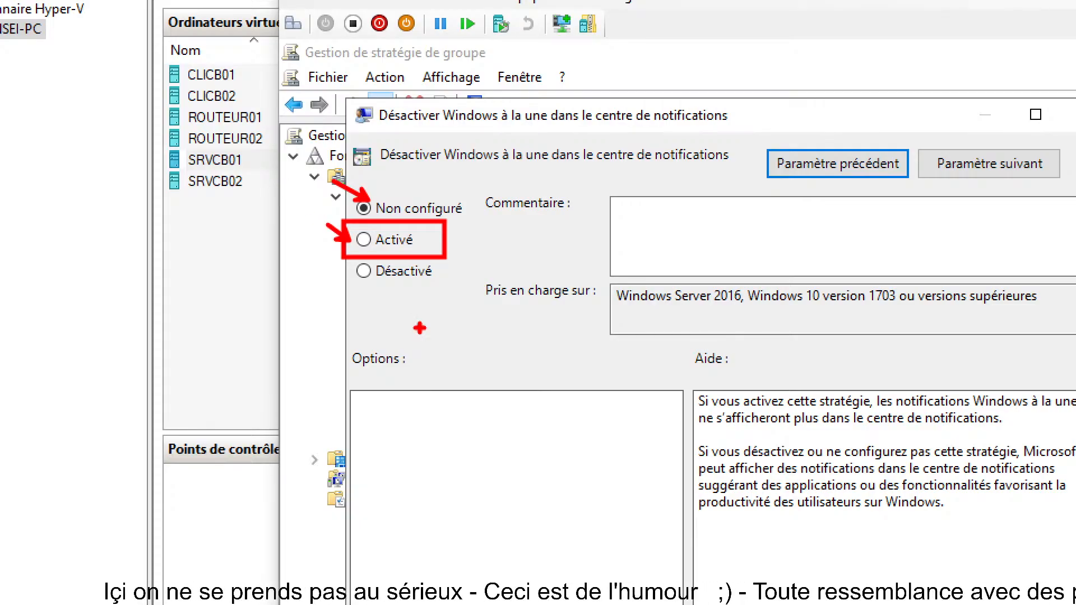
pyautogui.moveTo(367, 279)
pyautogui.mouseDown()
pyautogui.moveTo(349, 307)
pyautogui.moveTo(396, 297)
pyautogui.mouseUp()
pyautogui.moveTo(413, 280); pyautogui.dragTo(418, 307)
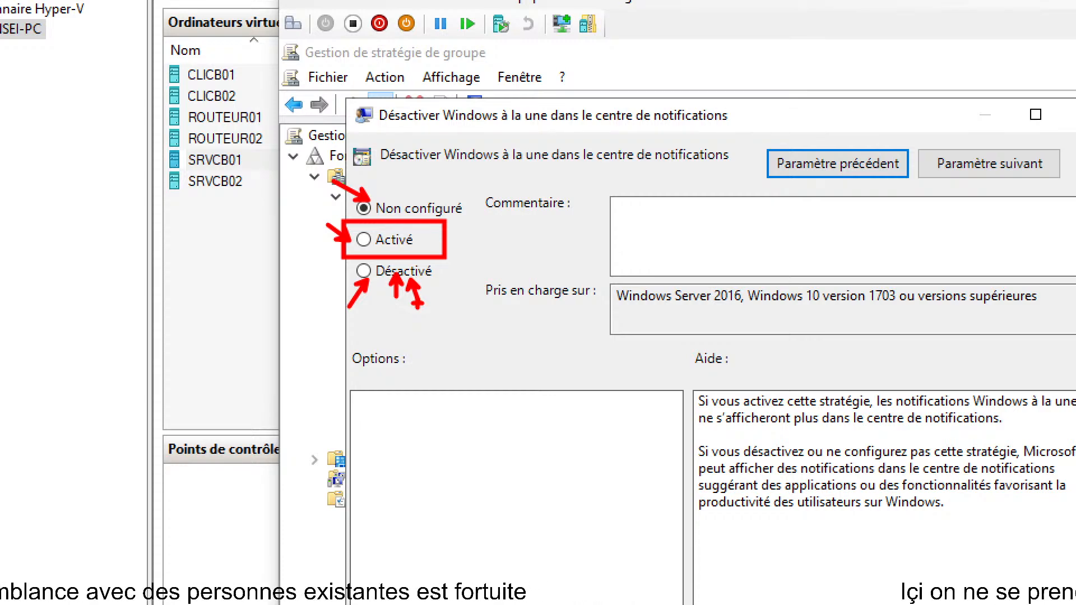
pyautogui.press('Escape')
pyautogui.click(561, 438)
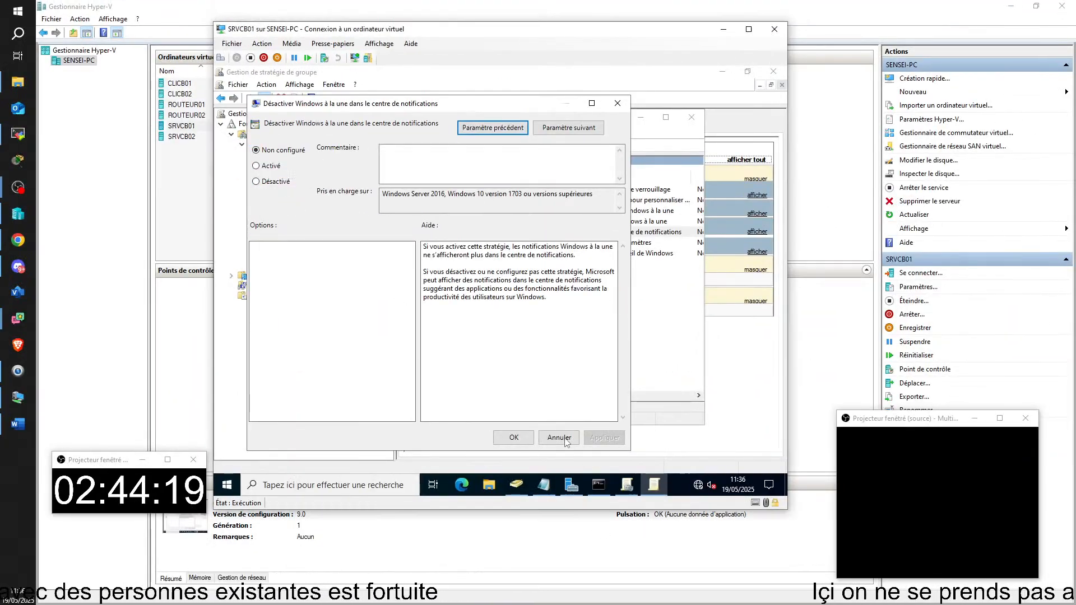
# Step: Close the editor, bring the remote server window full screen, then return to the policy editor
pyautogui.click(691, 117)
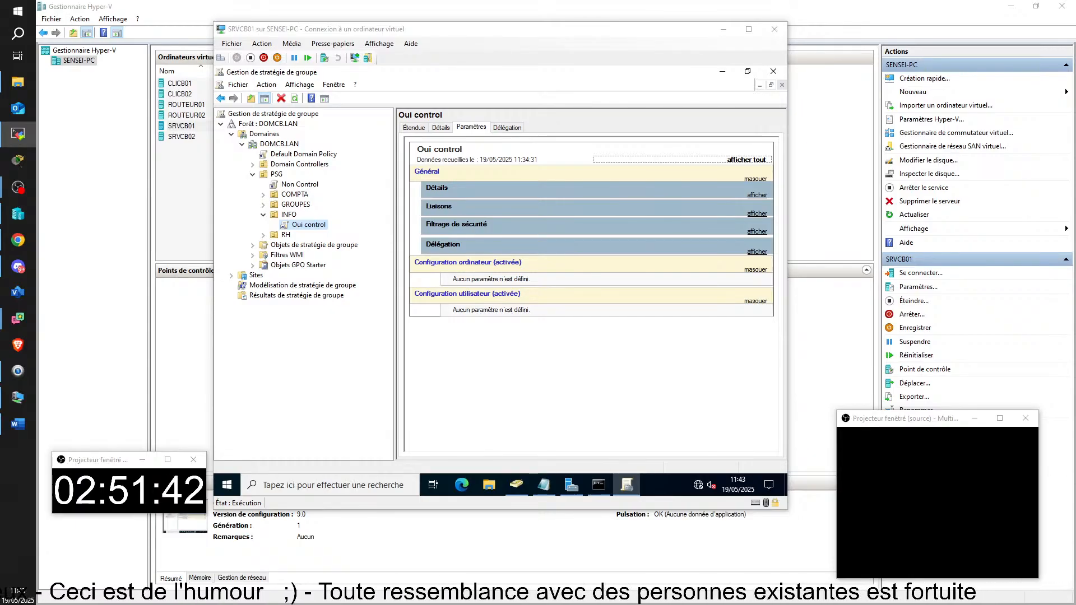
pyautogui.moveTo(1075, 306); pyautogui.dragTo(911, 23)
pyautogui.click(906, 17)
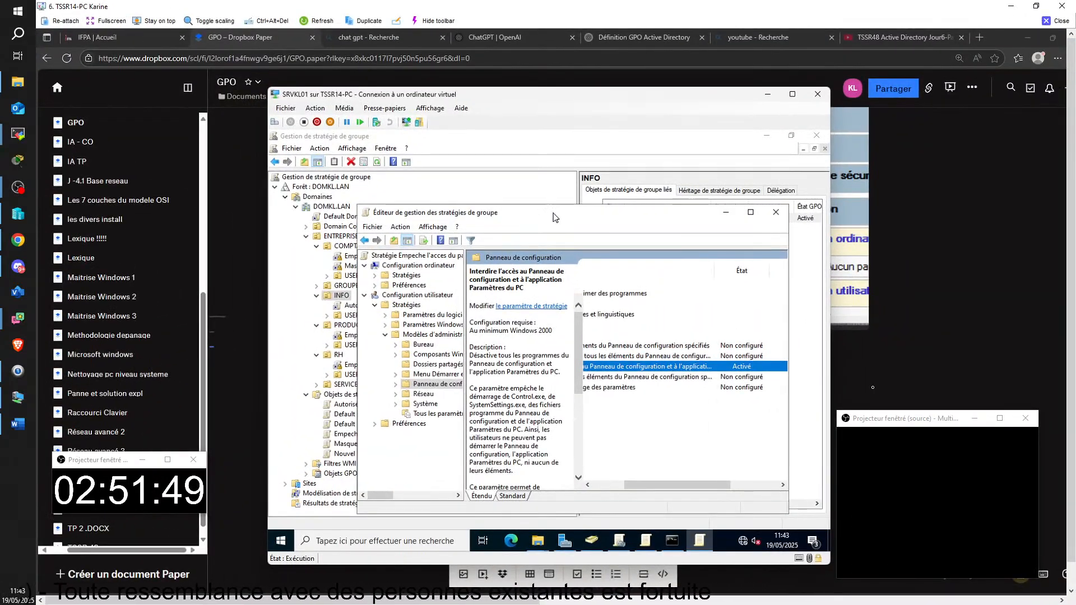
pyautogui.moveTo(554, 216); pyautogui.dragTo(512, 508)
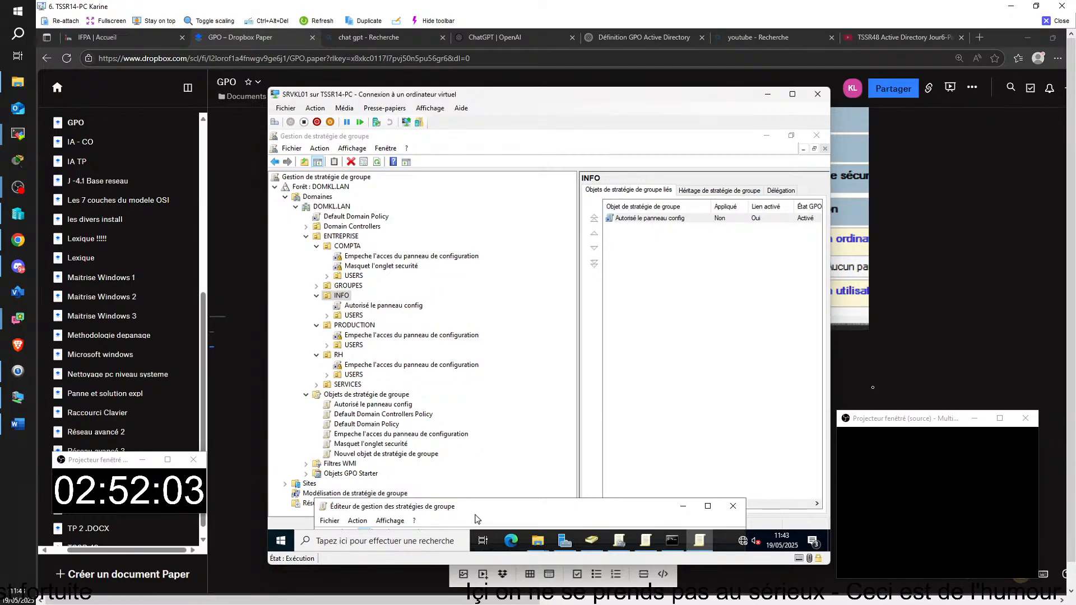
pyautogui.moveTo(526, 518); pyautogui.dragTo(560, 213)
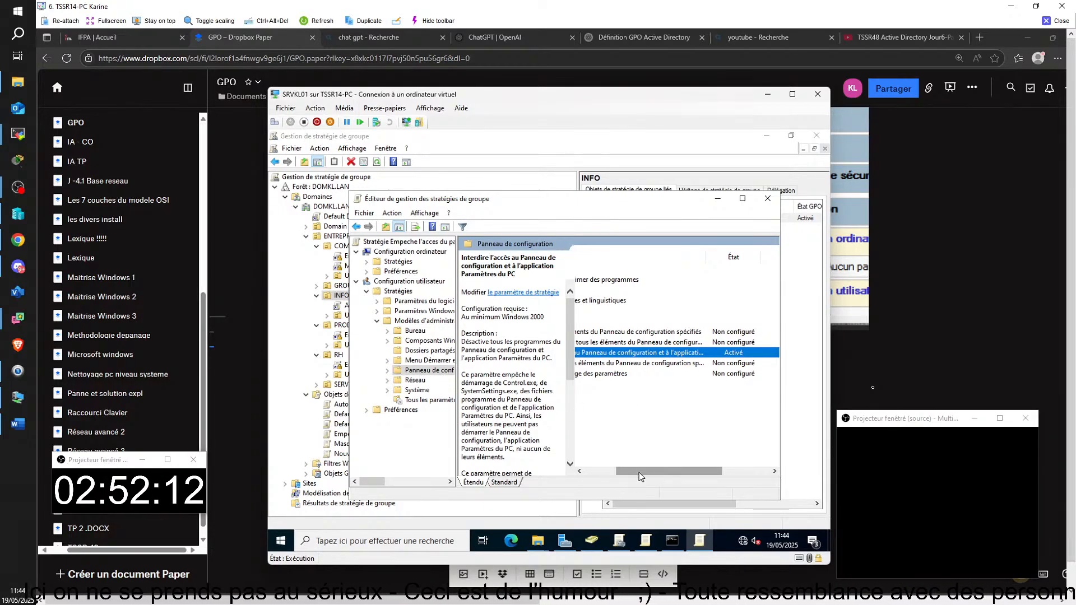
# Step: Widen the panes to check the Control Panel access ban's state, then close the editor
pyautogui.moveTo(636, 474); pyautogui.dragTo(602, 477)
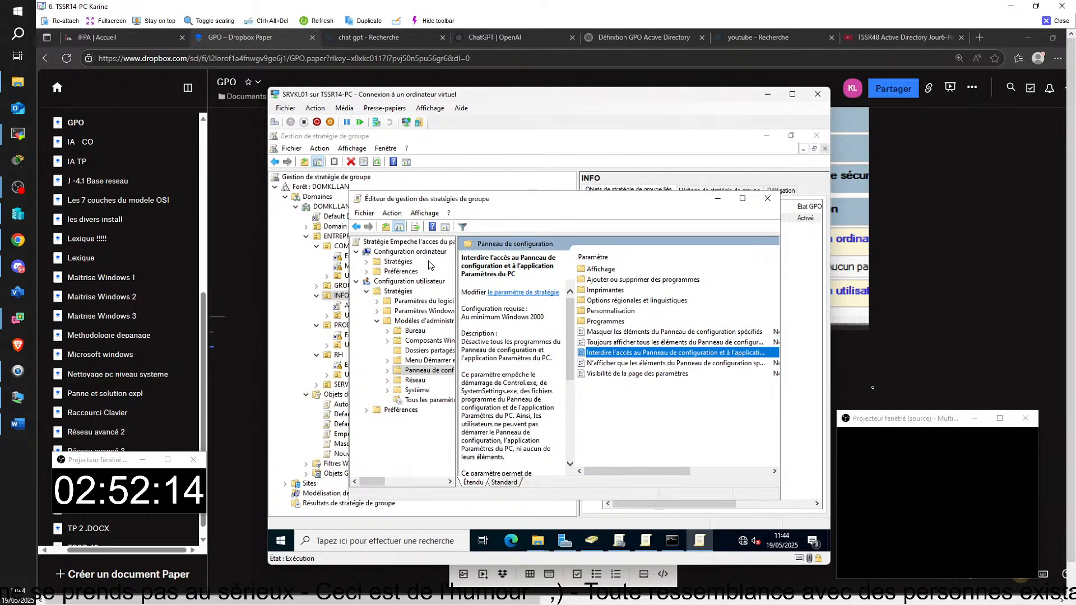
pyautogui.moveTo(456, 254); pyautogui.dragTo(405, 258)
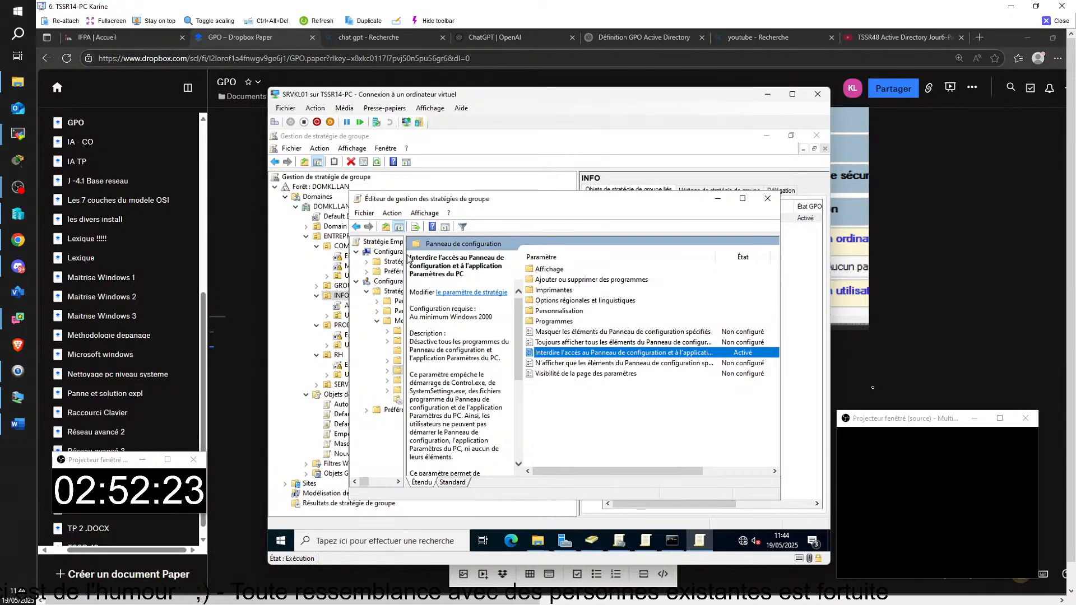
pyautogui.moveTo(407, 259); pyautogui.dragTo(434, 263)
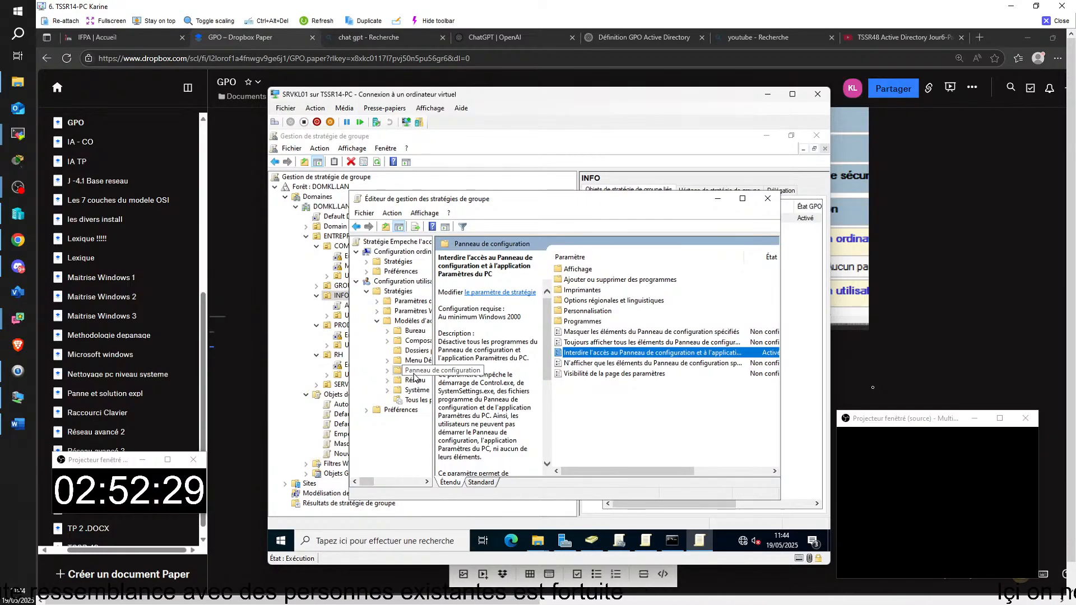
pyautogui.click(651, 353)
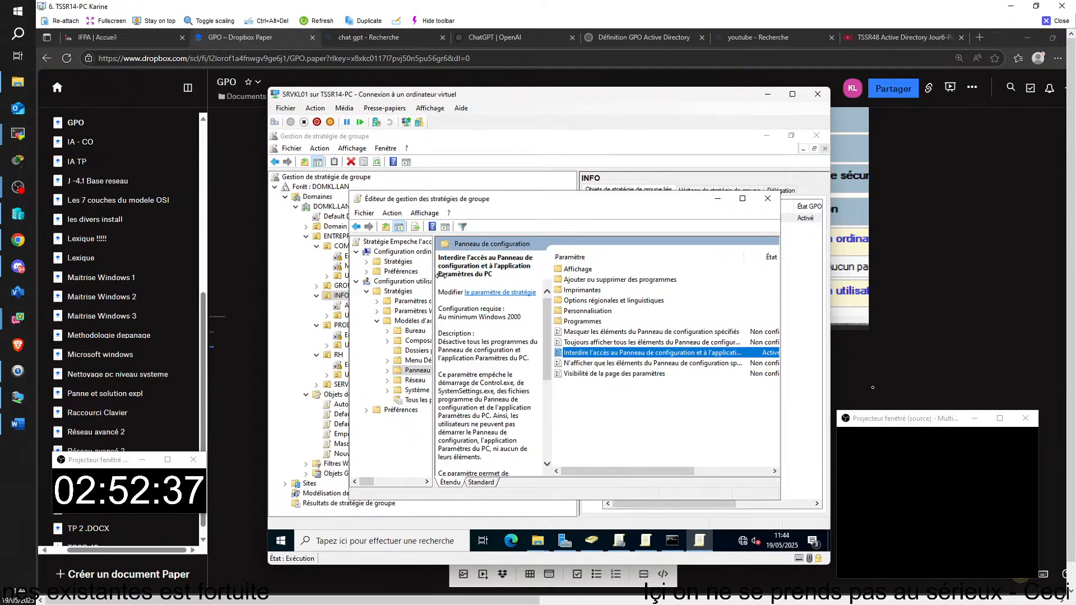
pyautogui.moveTo(433, 443); pyautogui.dragTo(504, 442)
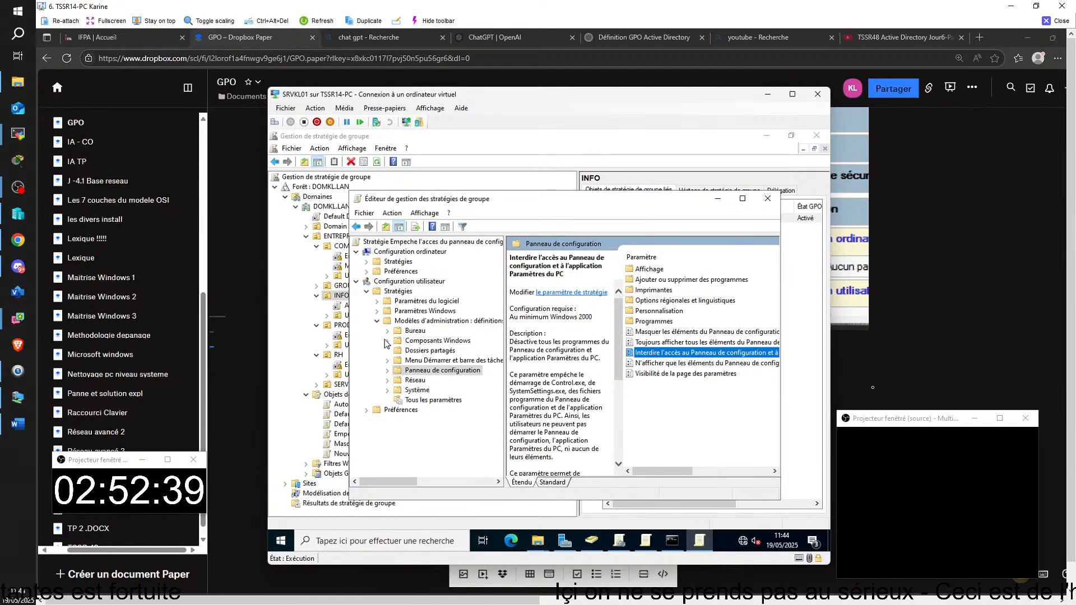
pyautogui.click(767, 198)
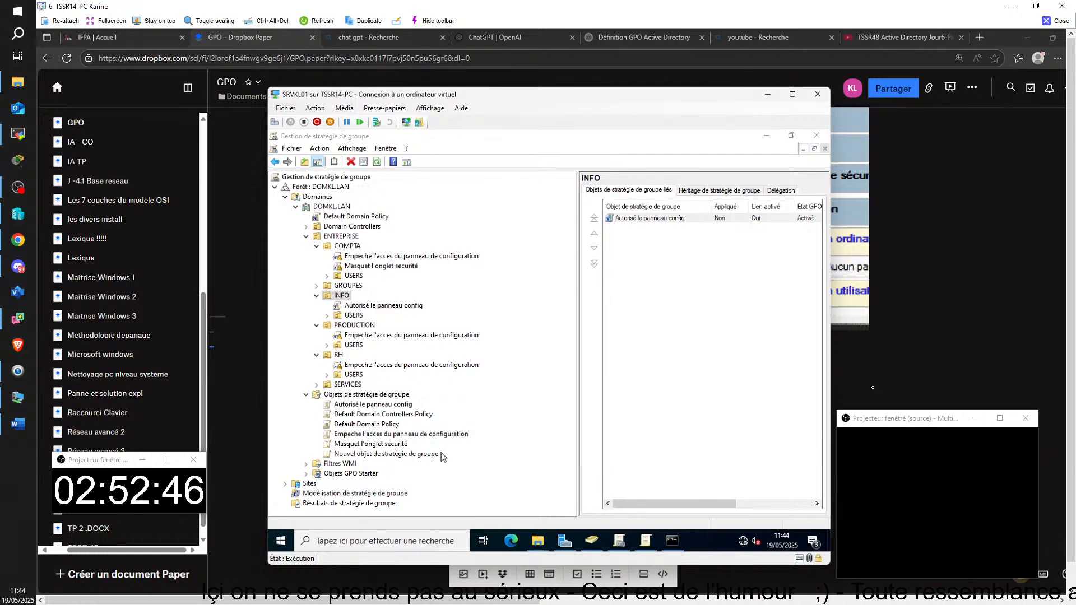
# Step: Open the 'Autorisé le panneau config' link under INFO and scroll its Paramètres report
pyautogui.click(366, 307)
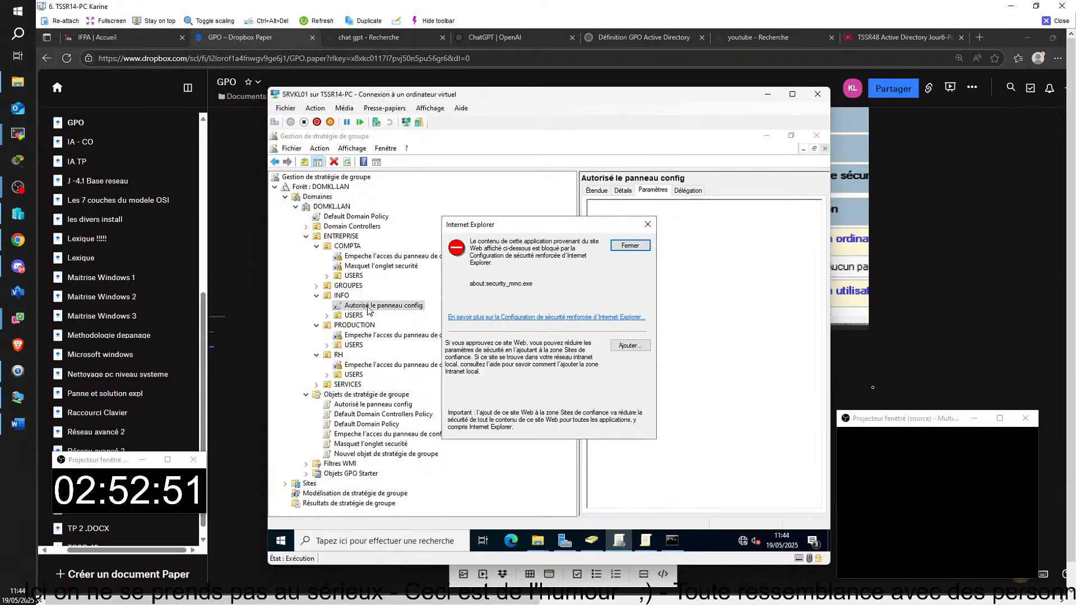
pyautogui.click(644, 247)
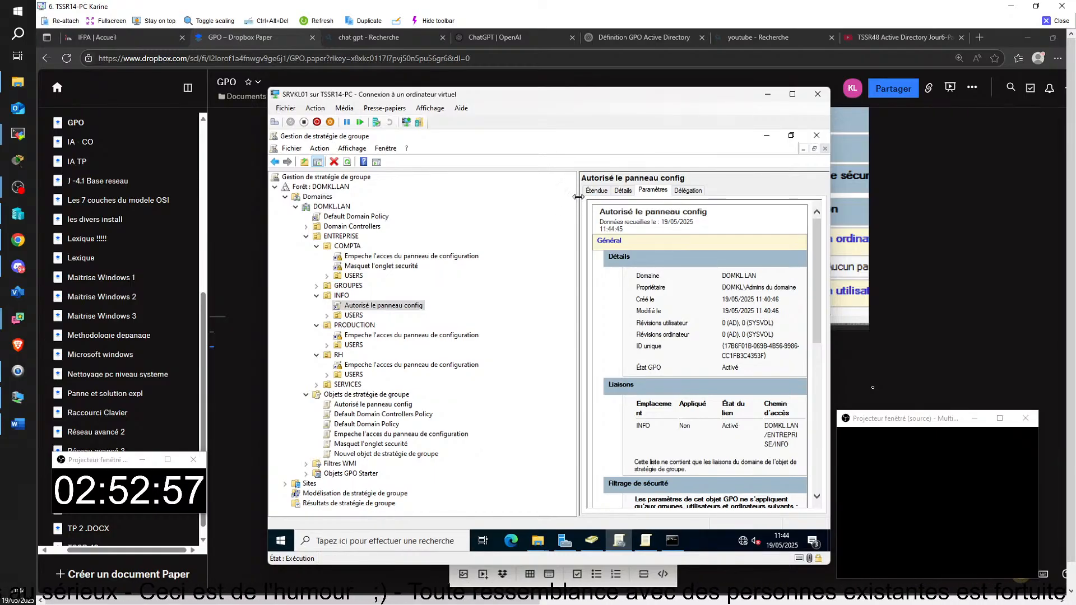
pyautogui.moveTo(578, 199); pyautogui.dragTo(358, 201)
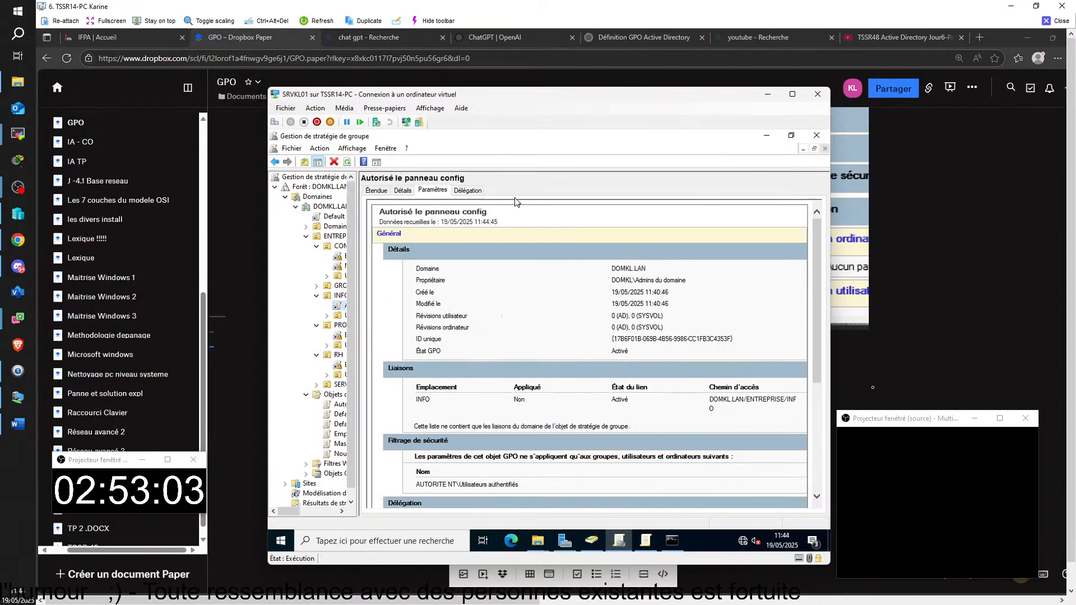
pyautogui.scroll(-4, 631, 400)
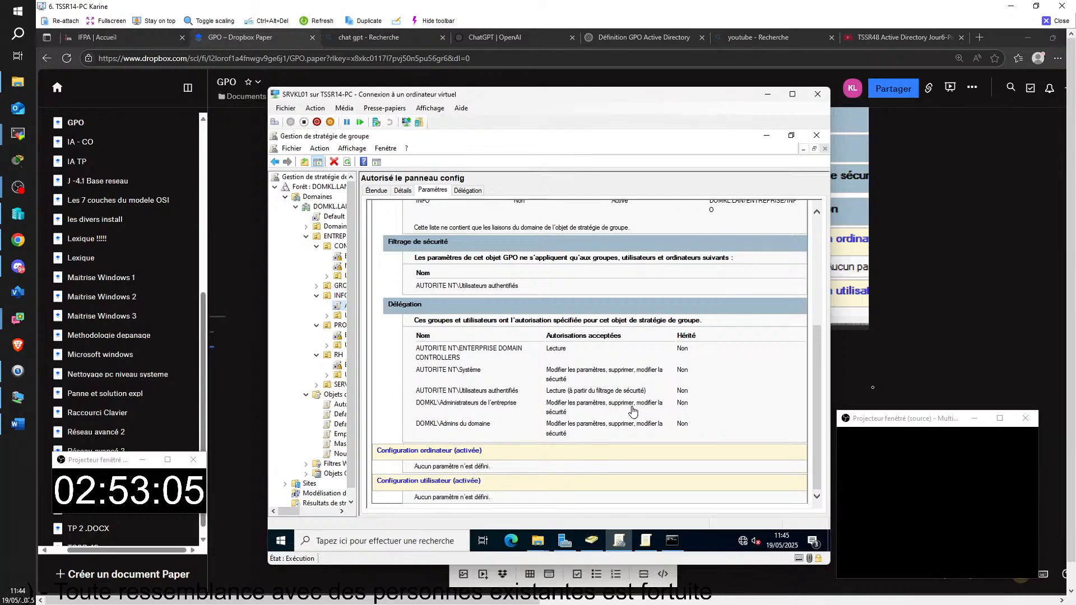
pyautogui.click(618, 458)
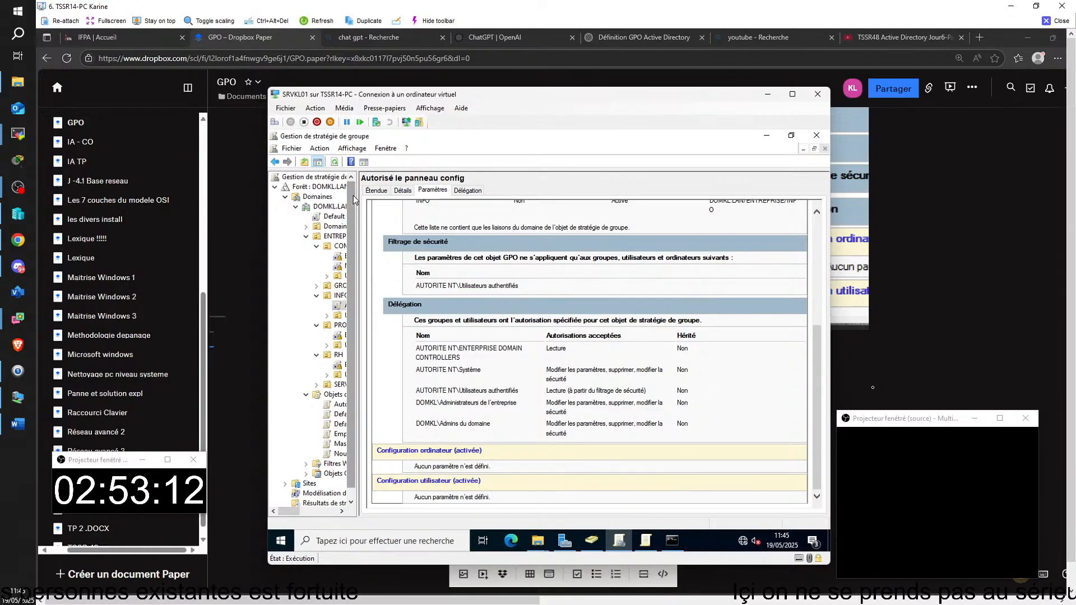
pyautogui.moveTo(360, 211); pyautogui.dragTo(476, 225)
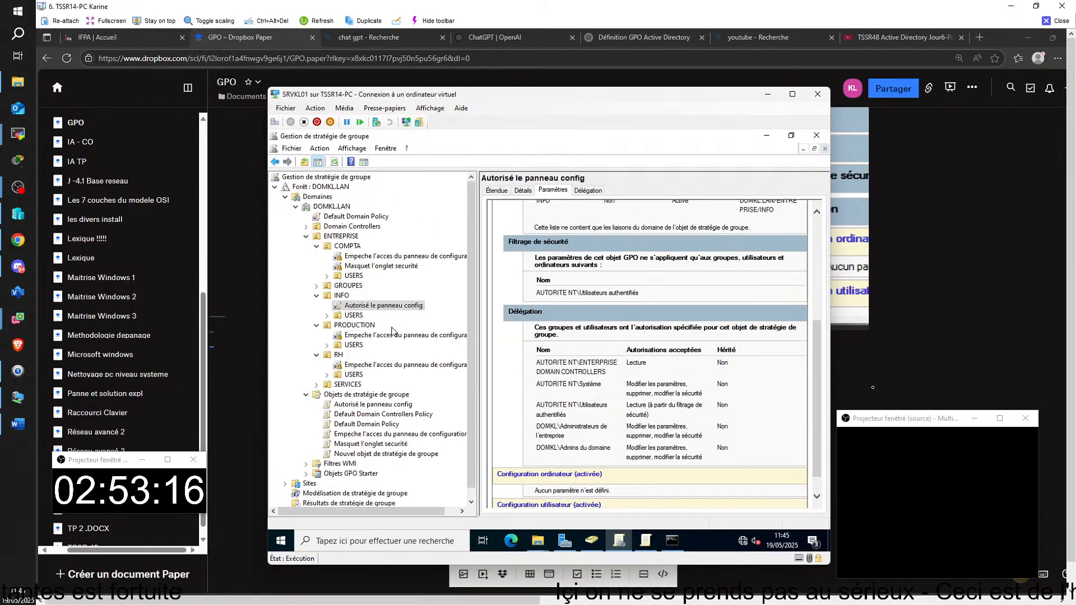
# Step: Edit 'Autorisé le panneau config' so 'Interdire l'accès au Panneau de configuration' is Désactivé, then close the editor
pyautogui.rightClick(397, 310)
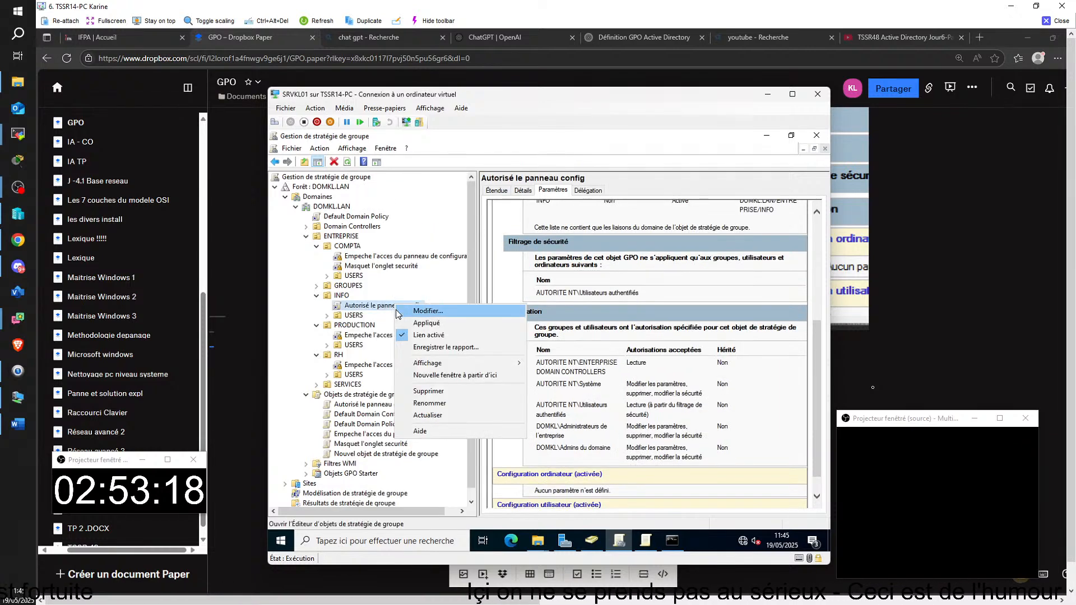
pyautogui.click(431, 312)
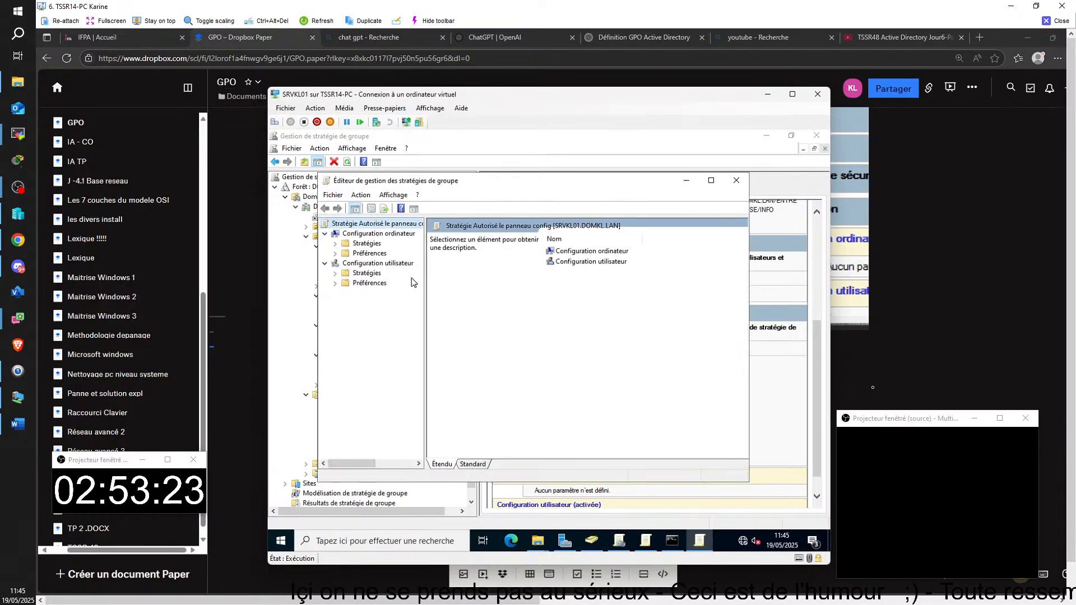
pyautogui.doubleClick(367, 274)
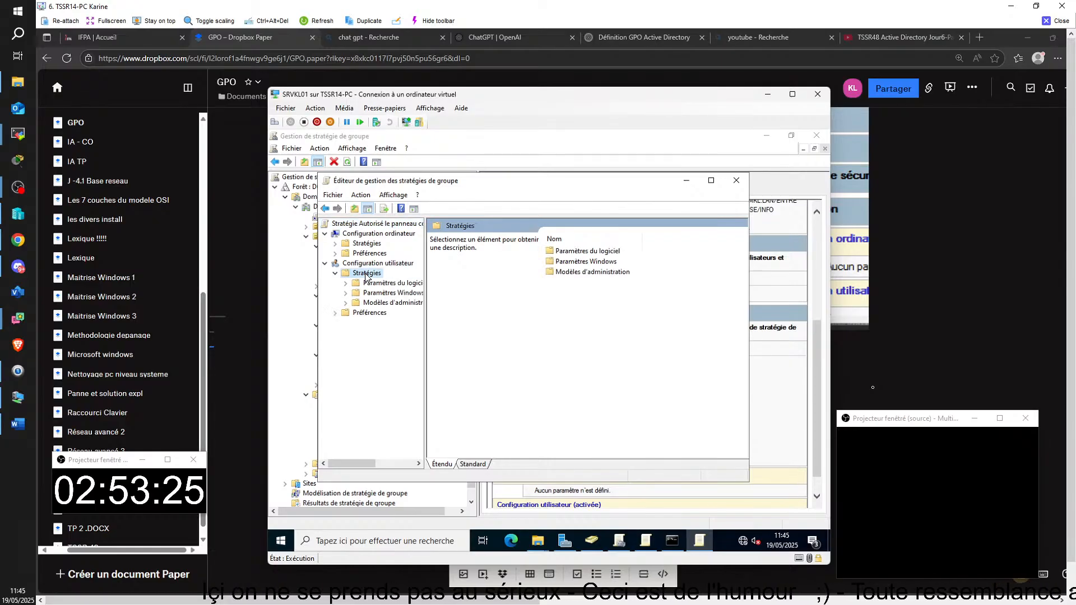
pyautogui.click(374, 302)
pyautogui.doubleClick(567, 293)
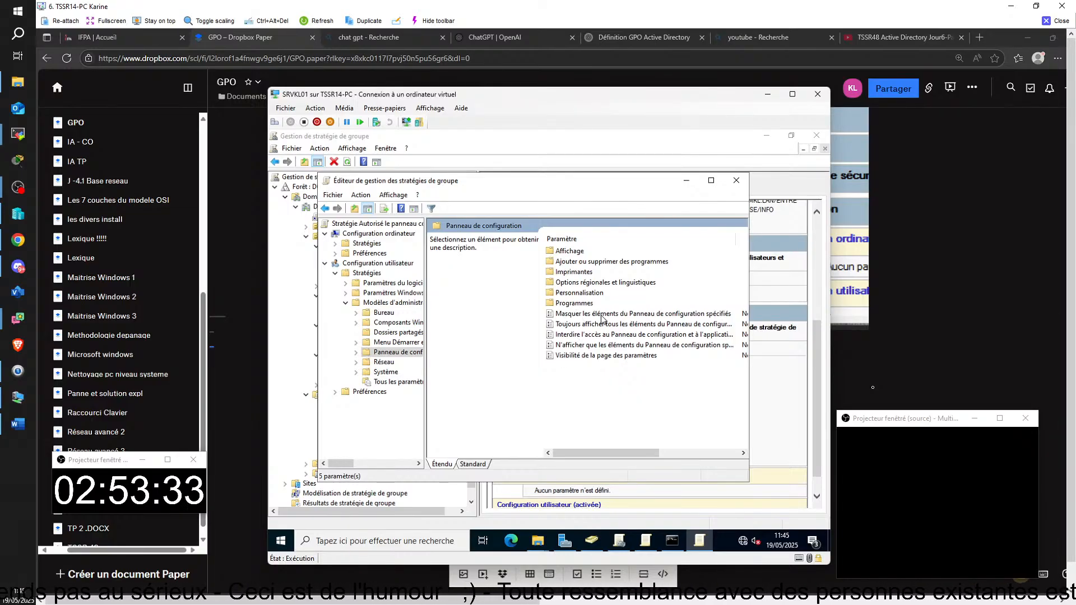
pyautogui.click(581, 336)
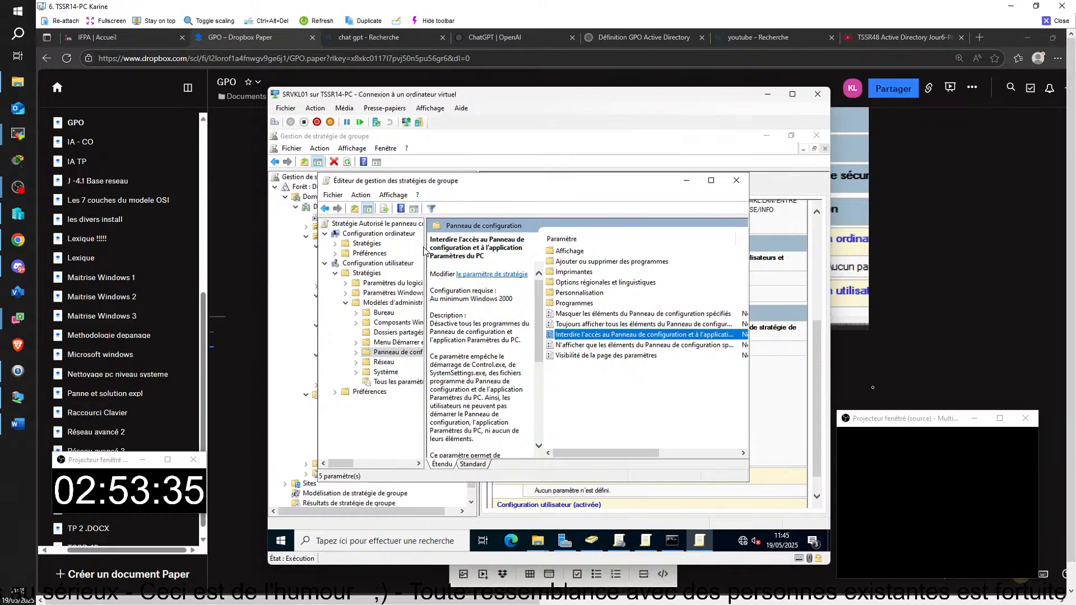
pyautogui.doubleClick(599, 337)
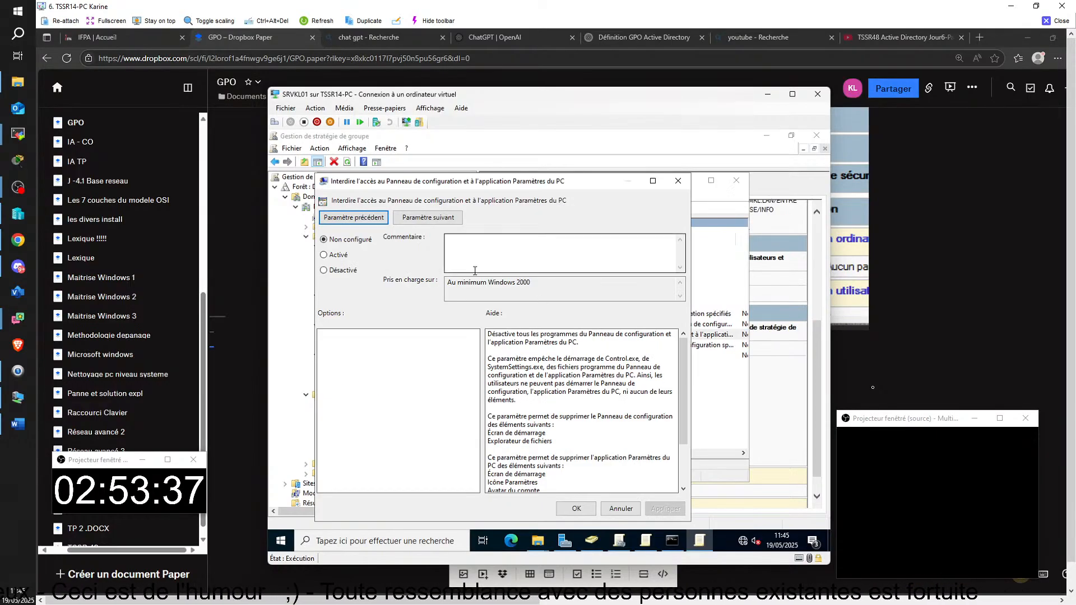
pyautogui.click(332, 270)
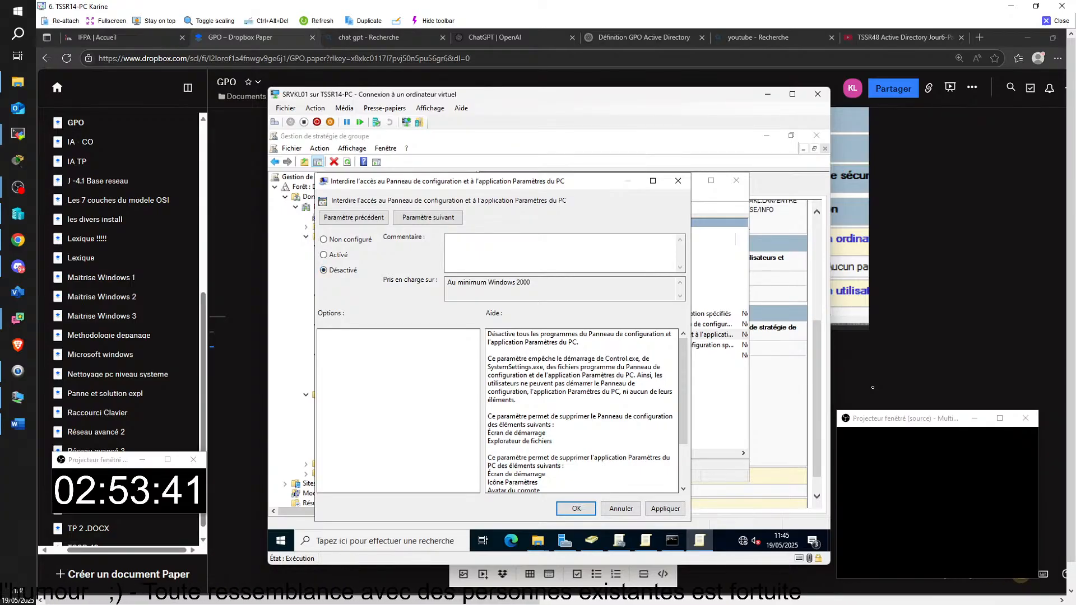
pyautogui.click(576, 508)
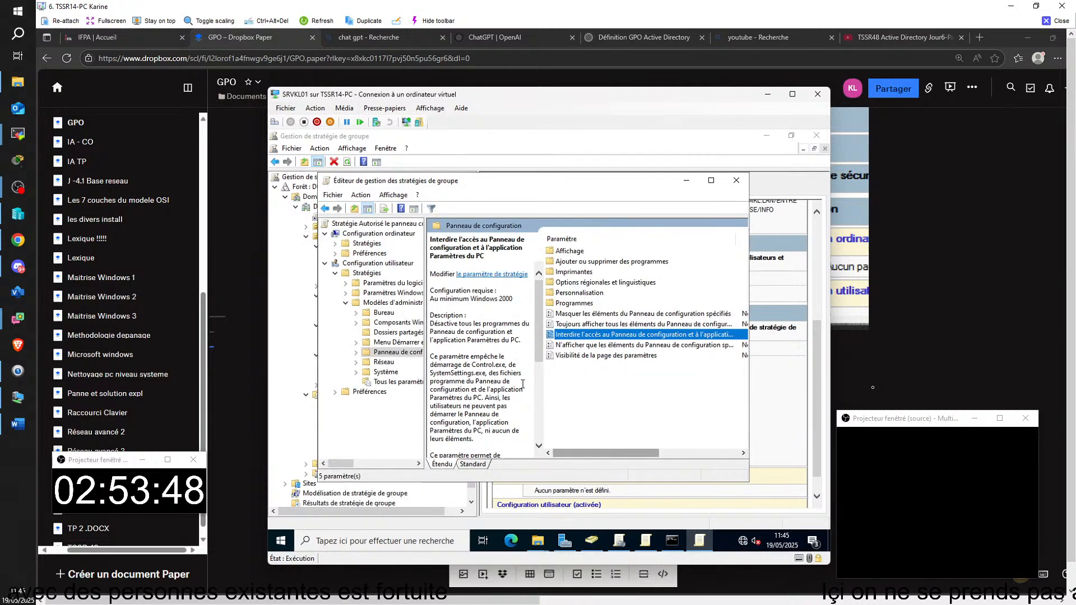
pyautogui.click(727, 187)
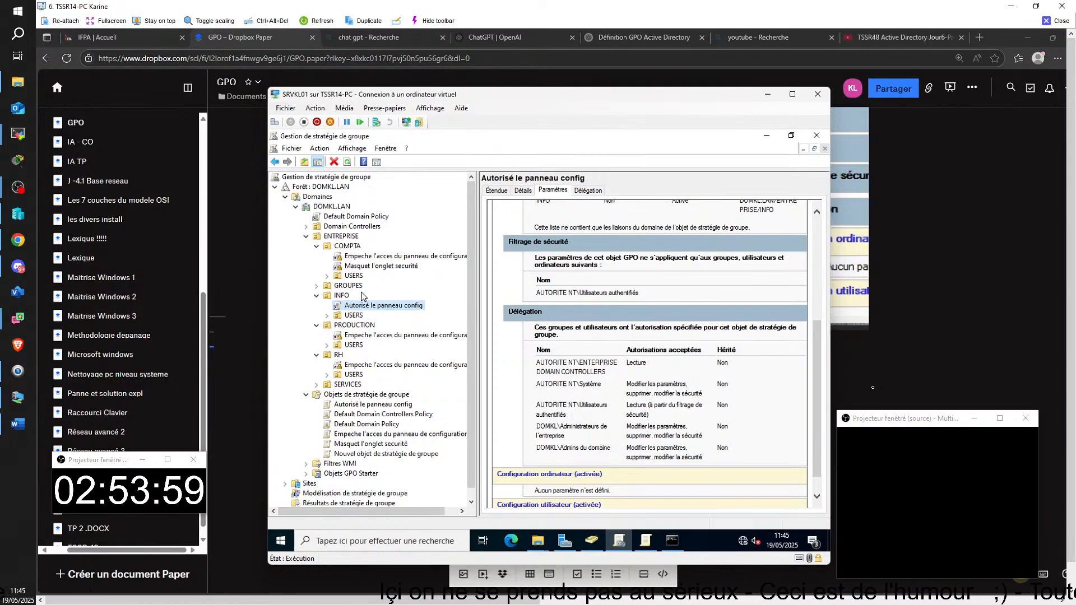
# Step: Untick Appliqué on the COMPTA link of 'Empeche l'acces au panneau de configuration'
pyautogui.click(325, 297)
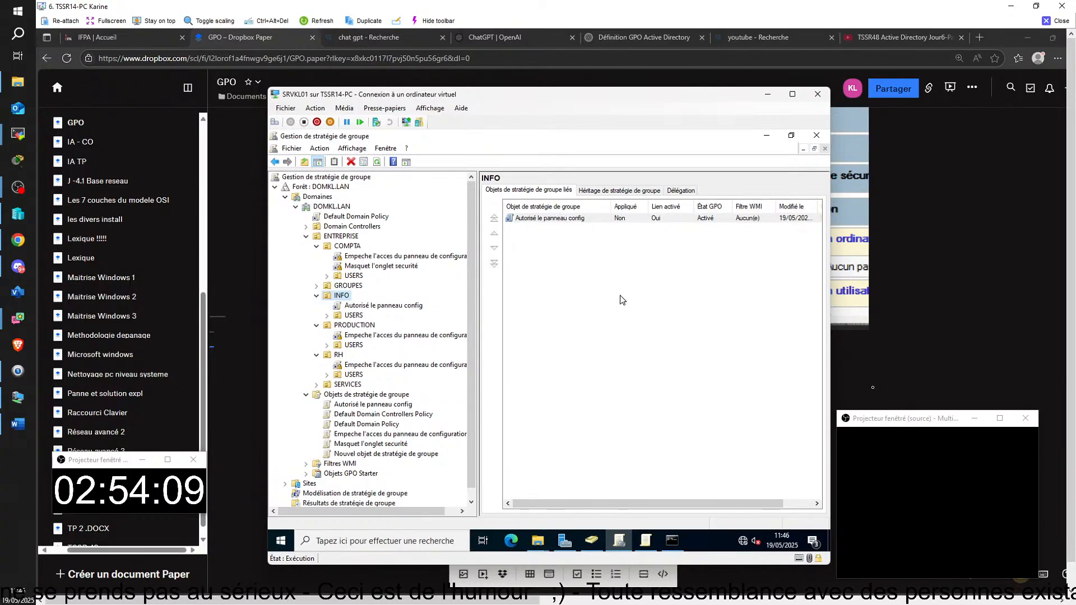
pyautogui.click(343, 257)
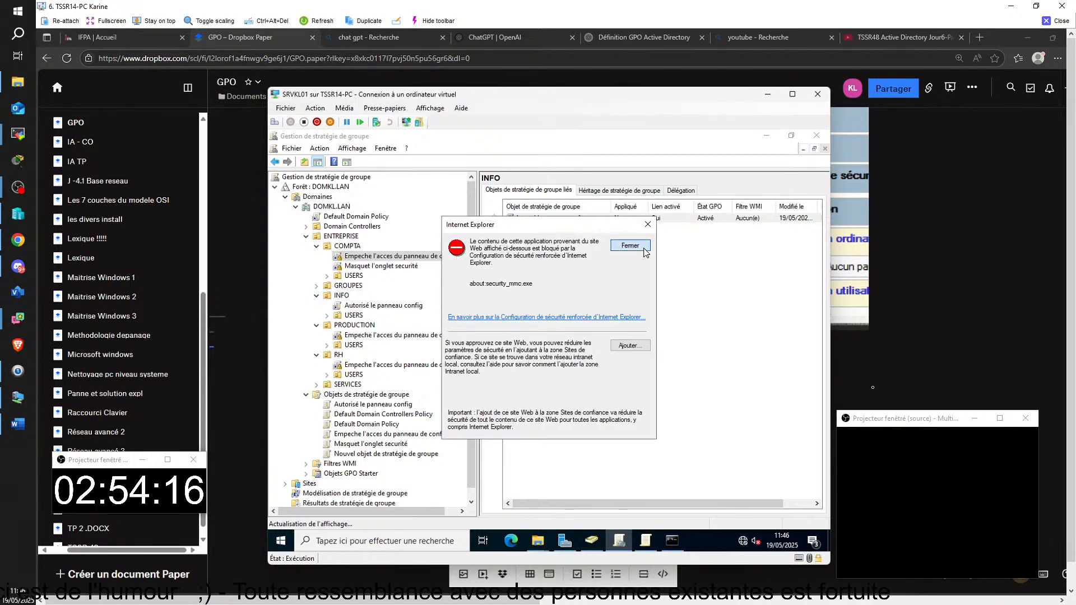
pyautogui.click(643, 249)
pyautogui.rightClick(362, 258)
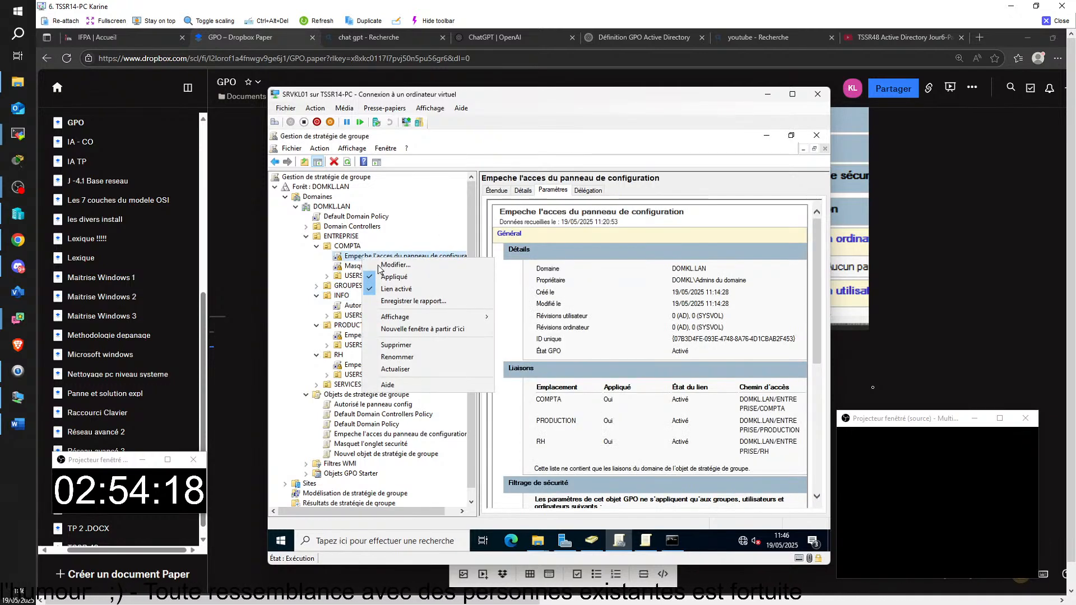
pyautogui.press('Escape')
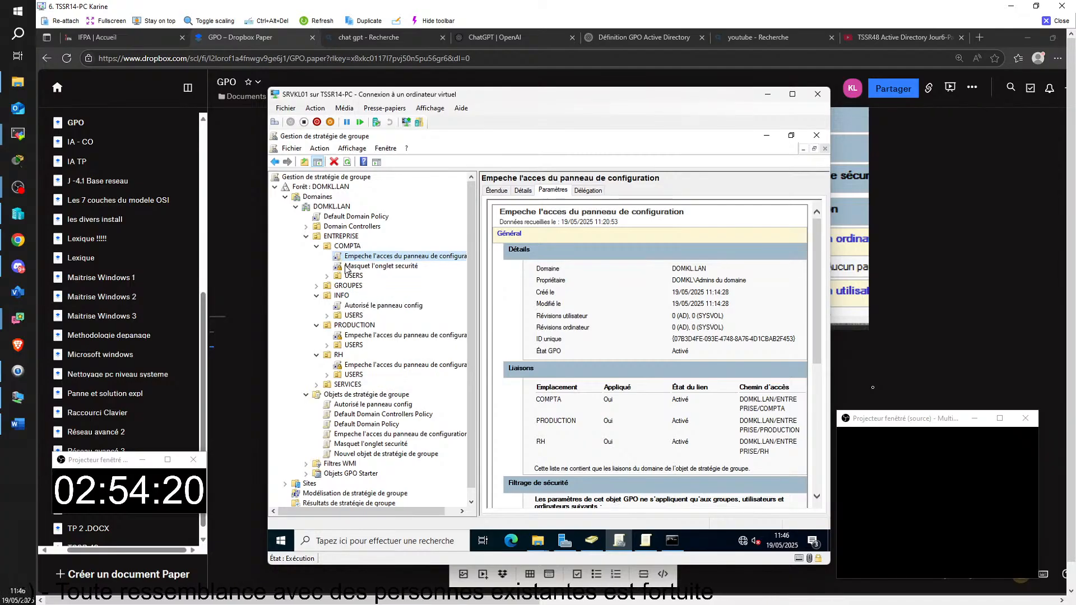
pyautogui.rightClick(346, 268)
pyautogui.click(359, 286)
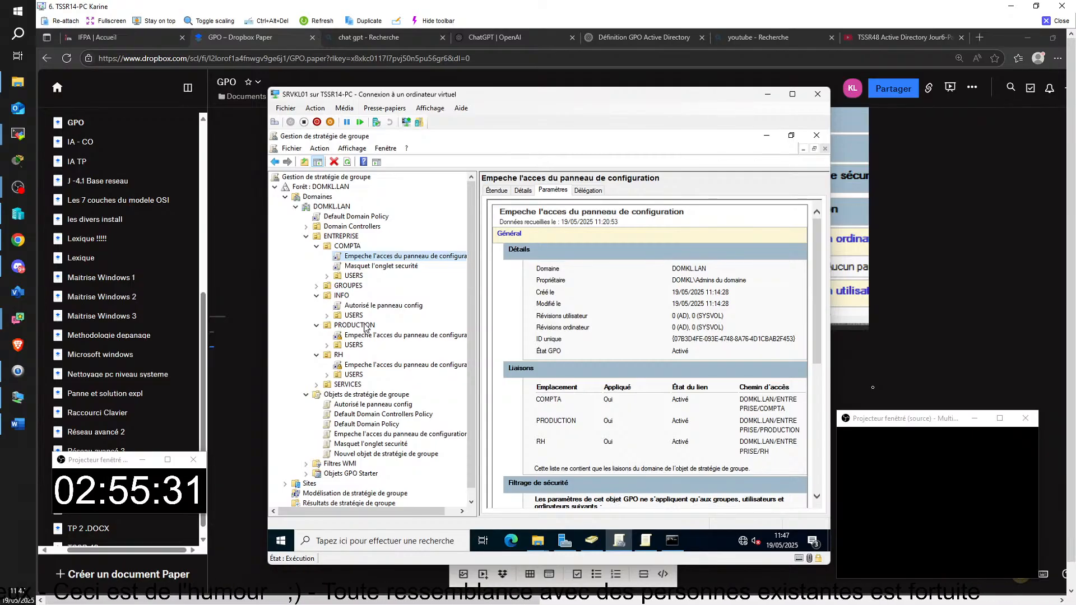
# Step: Untick Appliqué on the PRODUCTION and RH links of the control-panel-blocking GPO
pyautogui.rightClick(341, 338)
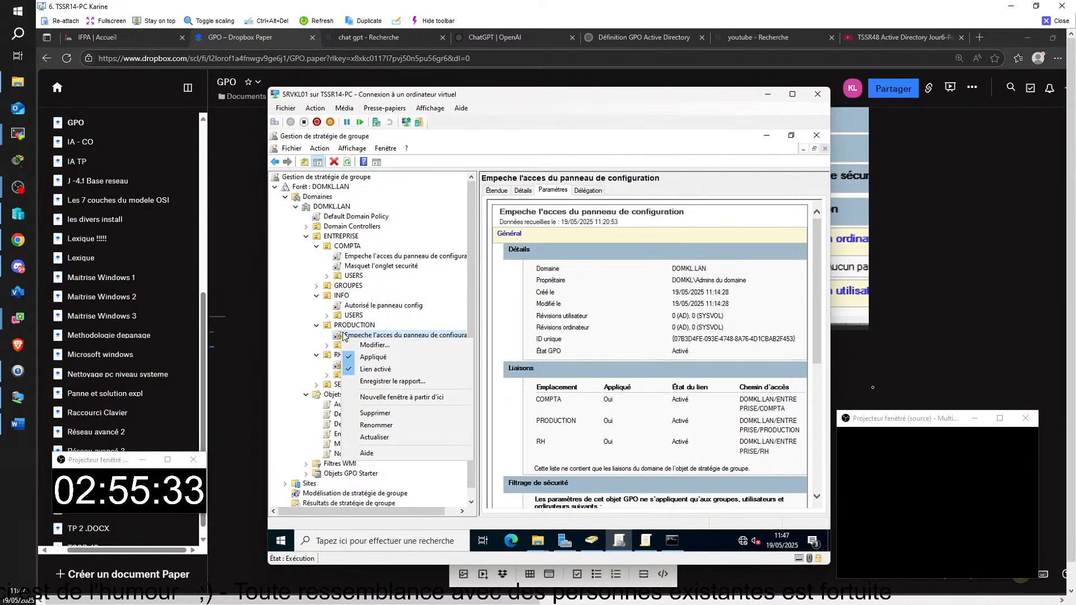
pyautogui.click(345, 355)
pyautogui.click(348, 365)
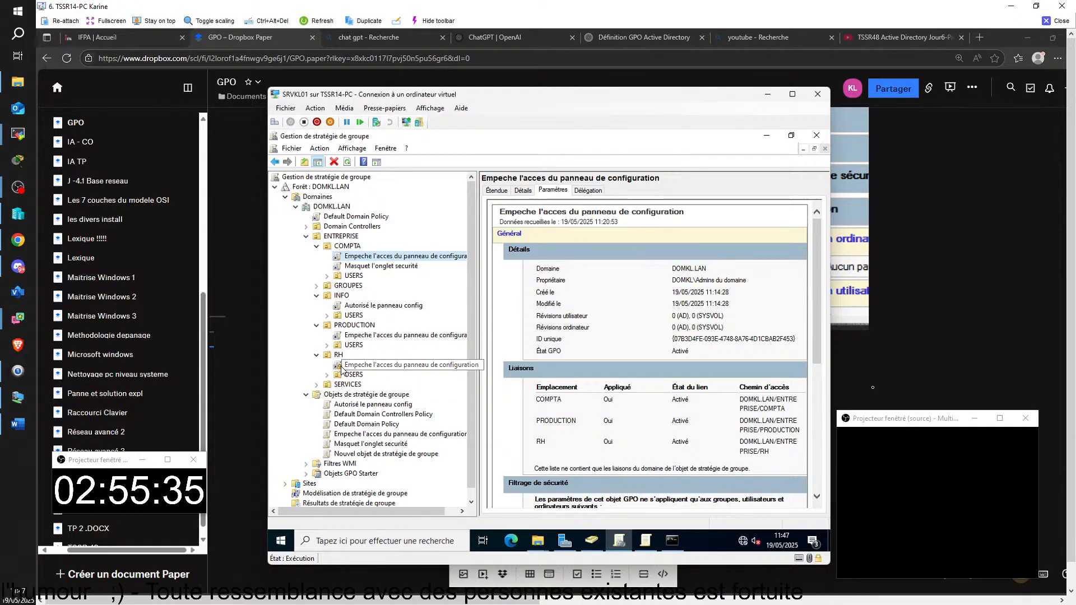
pyautogui.click(629, 245)
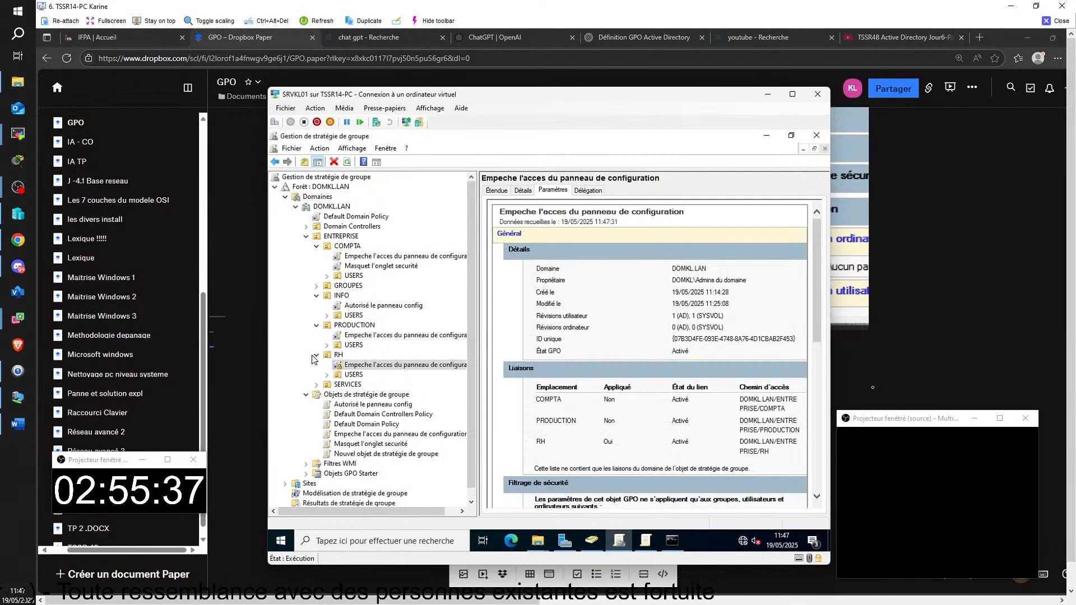
pyautogui.rightClick(350, 365)
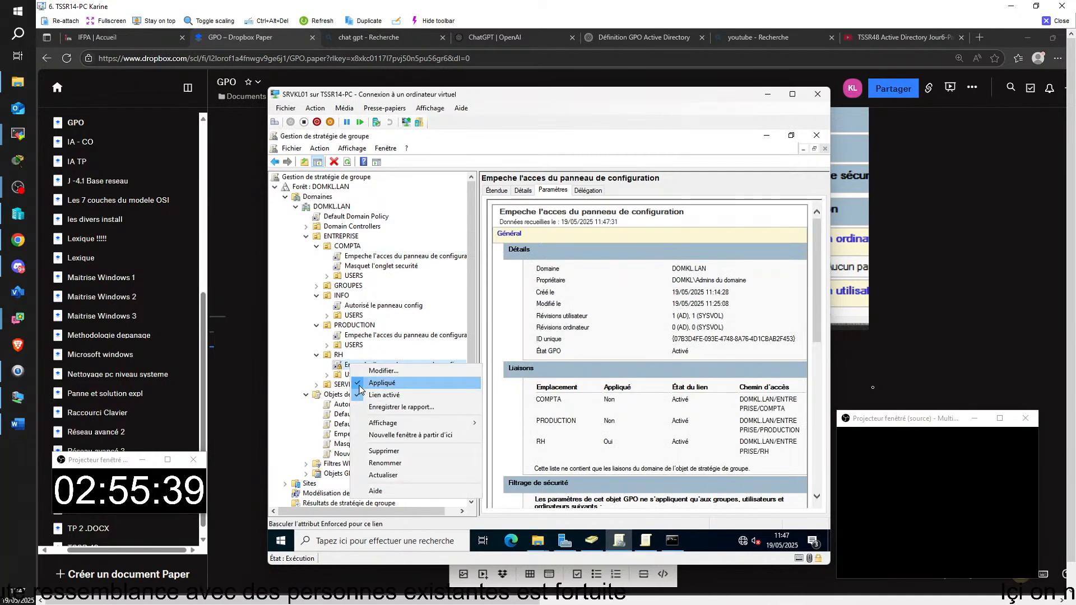
pyautogui.click(365, 383)
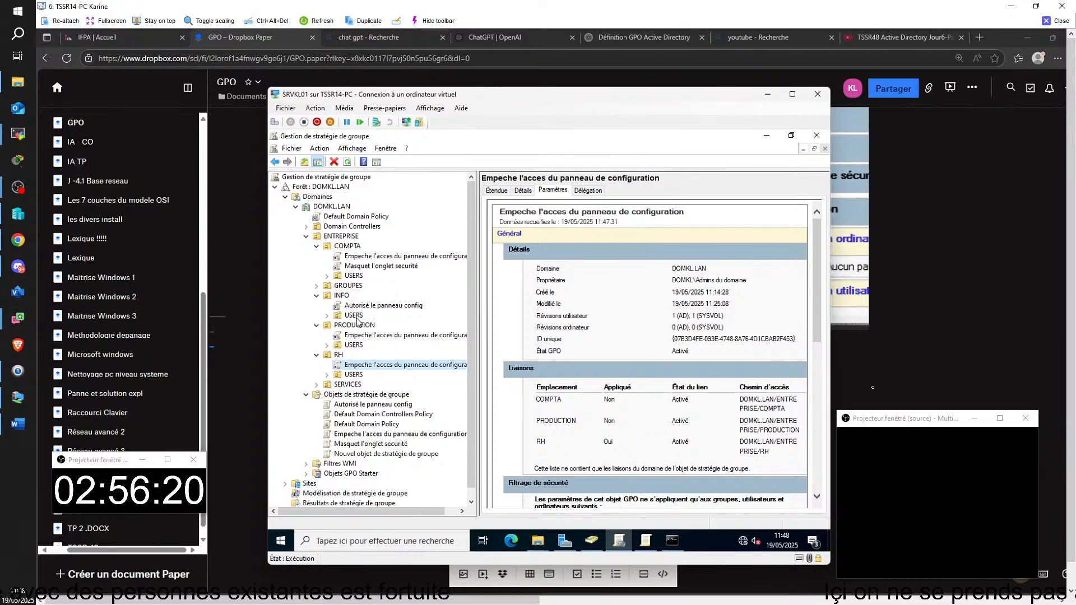
# Step: Turn on Bloquer l'héritage for the INFO OU and collapse COMPTA in the tree
pyautogui.rightClick(329, 299)
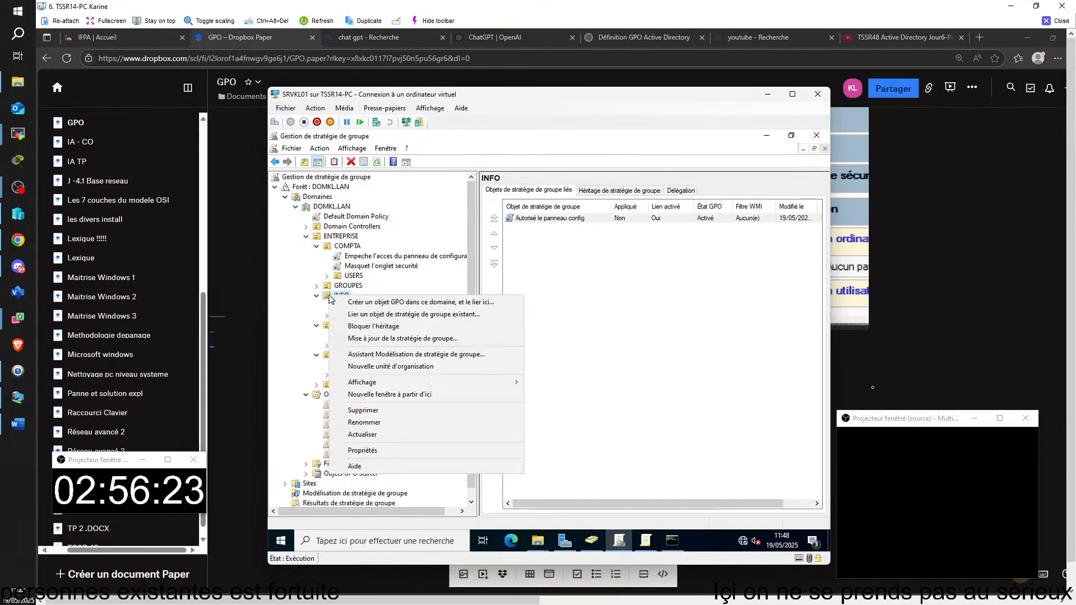
pyautogui.click(381, 327)
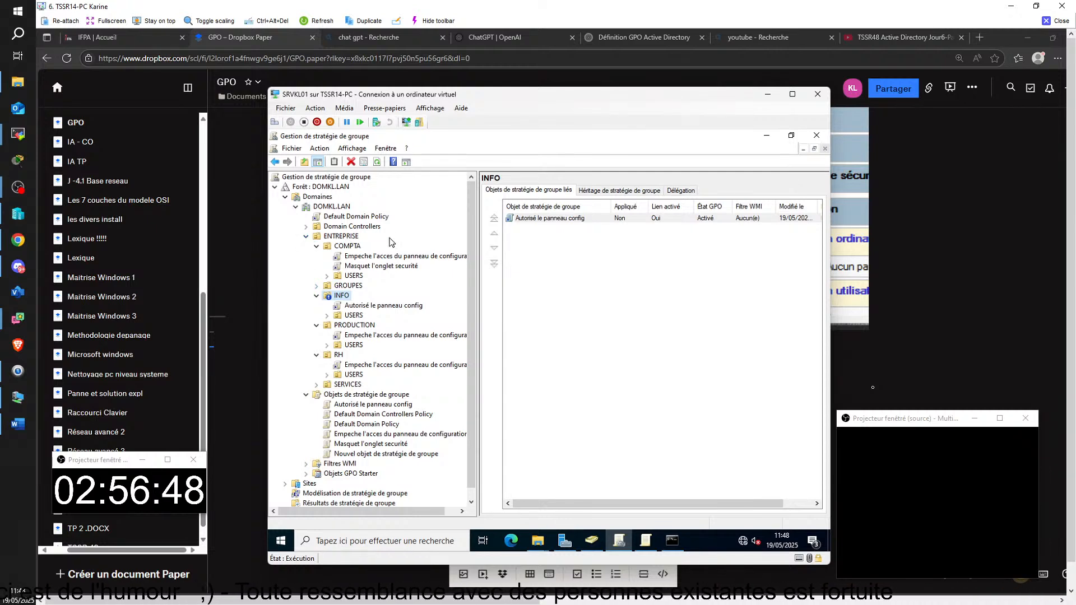
pyautogui.click(316, 246)
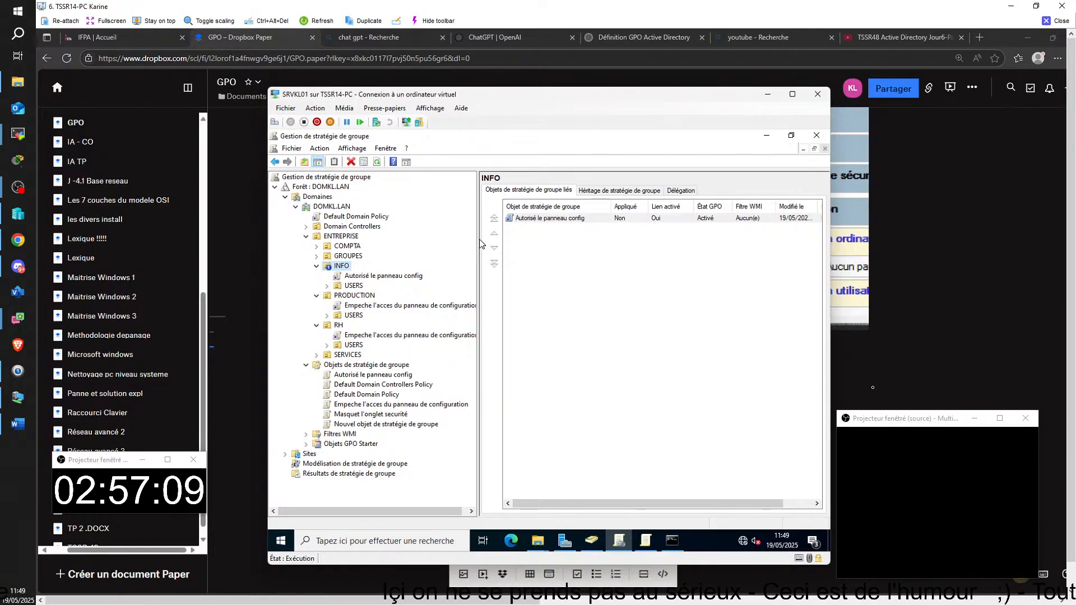
# Step: Link 'Empeche l'acces du panneau de configuration' to ENTREPRISE as an existing GPO
pyautogui.rightClick(353, 235)
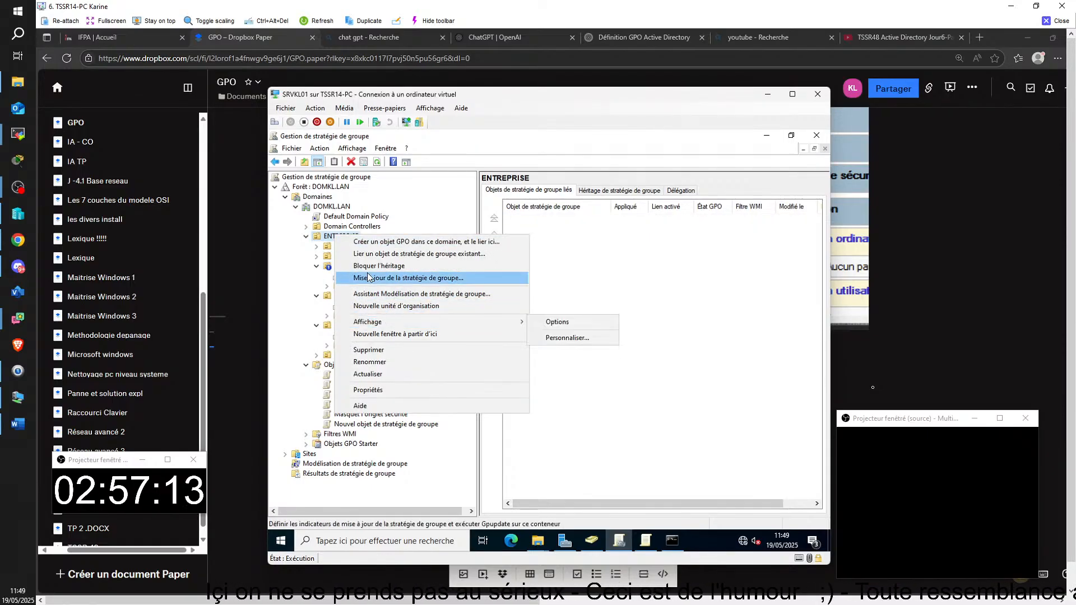
pyautogui.click(372, 255)
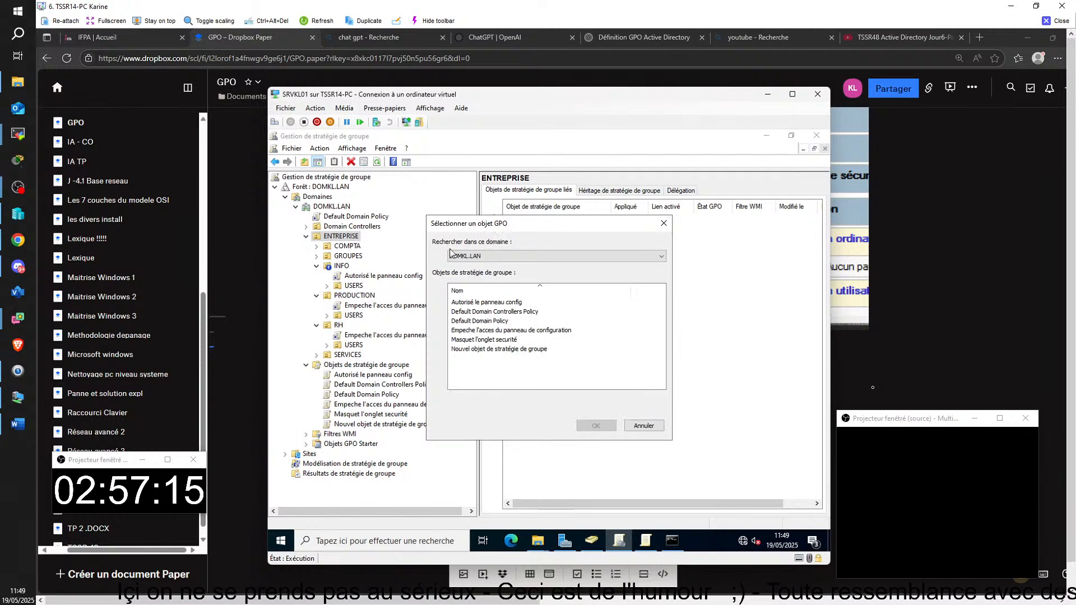
pyautogui.click(460, 340)
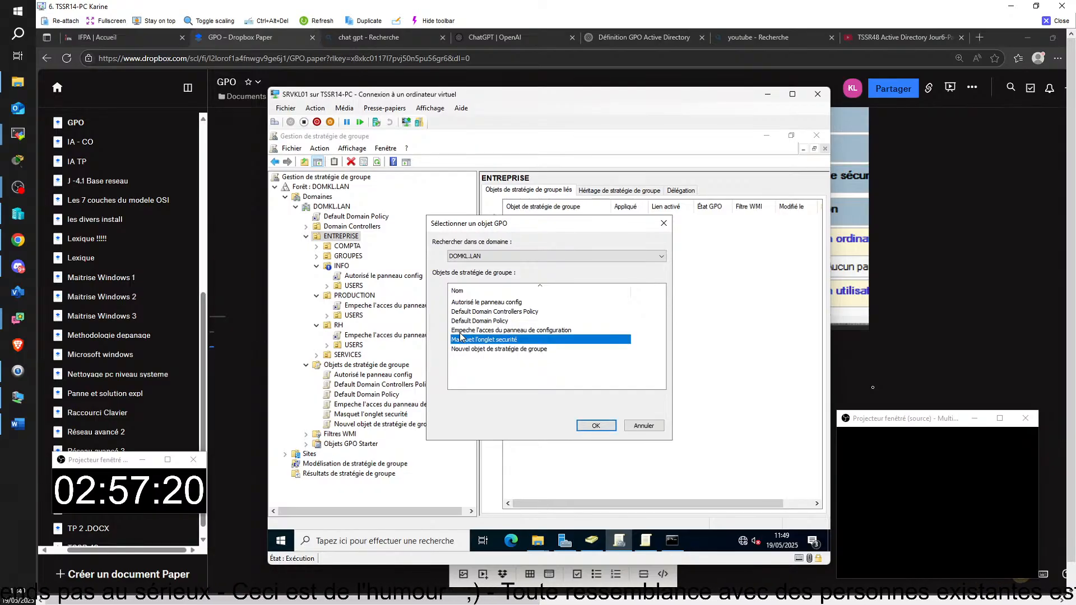
pyautogui.click(461, 331)
pyautogui.click(595, 426)
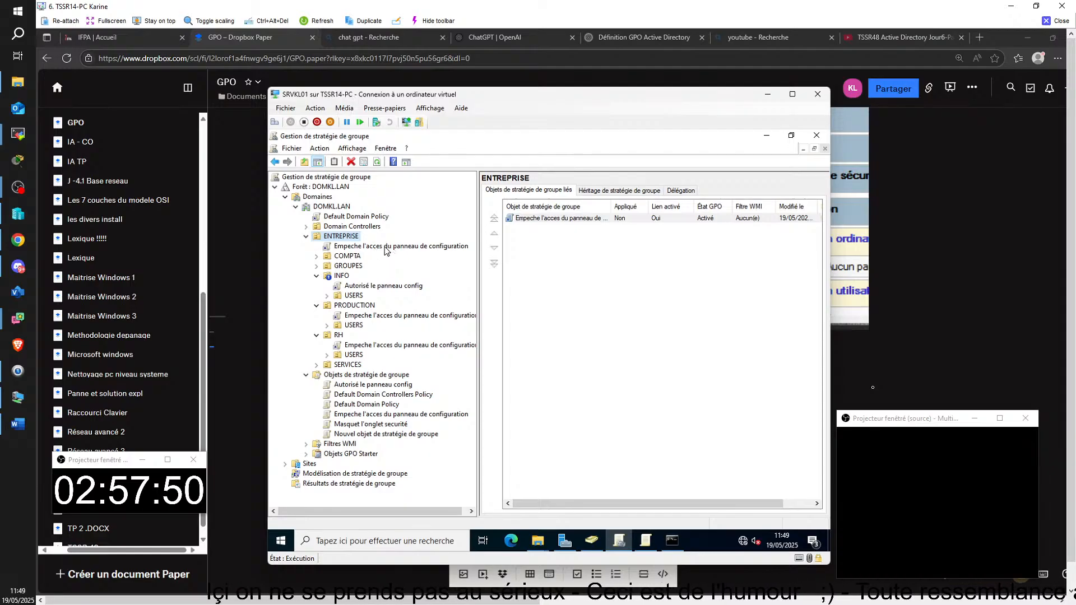
pyautogui.rightClick(386, 250)
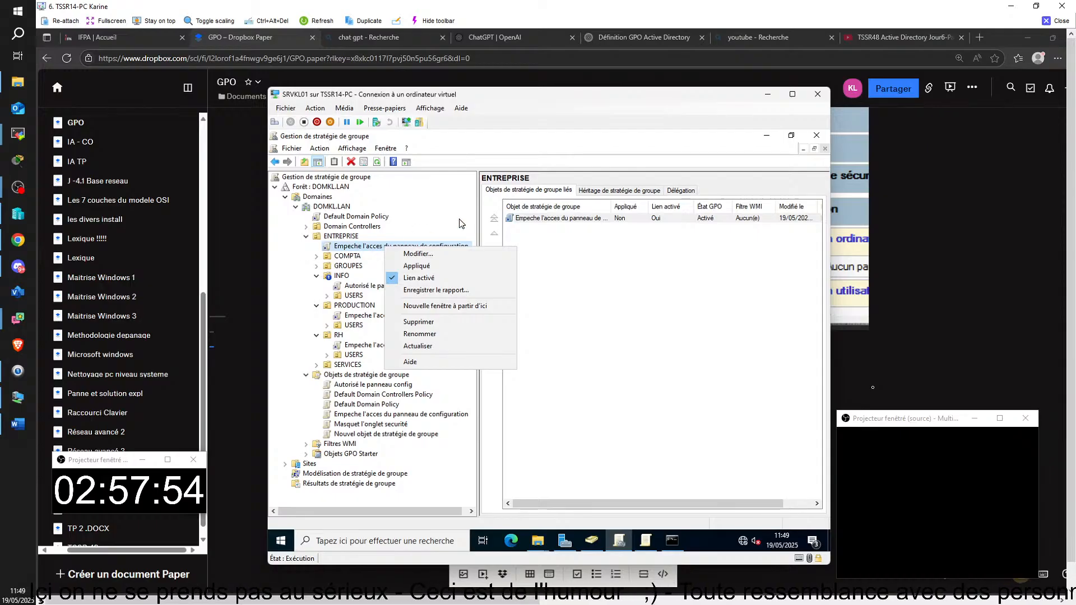
pyautogui.click(442, 212)
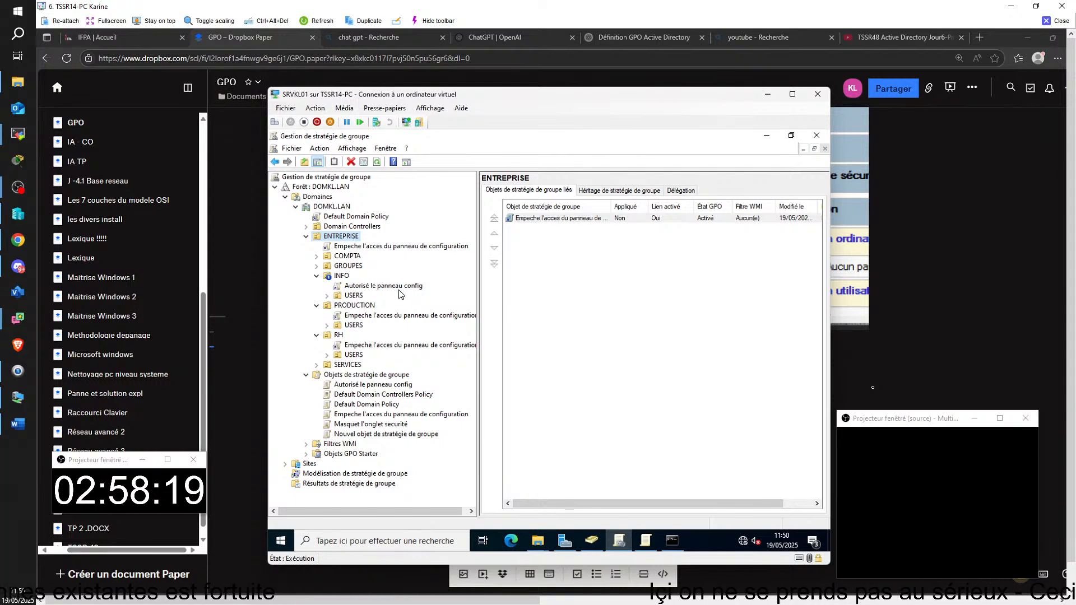
# Step: Create a new GPO named 'Configuration anti-virus' and link it to the ENTREPRISE OU
pyautogui.rightClick(345, 236)
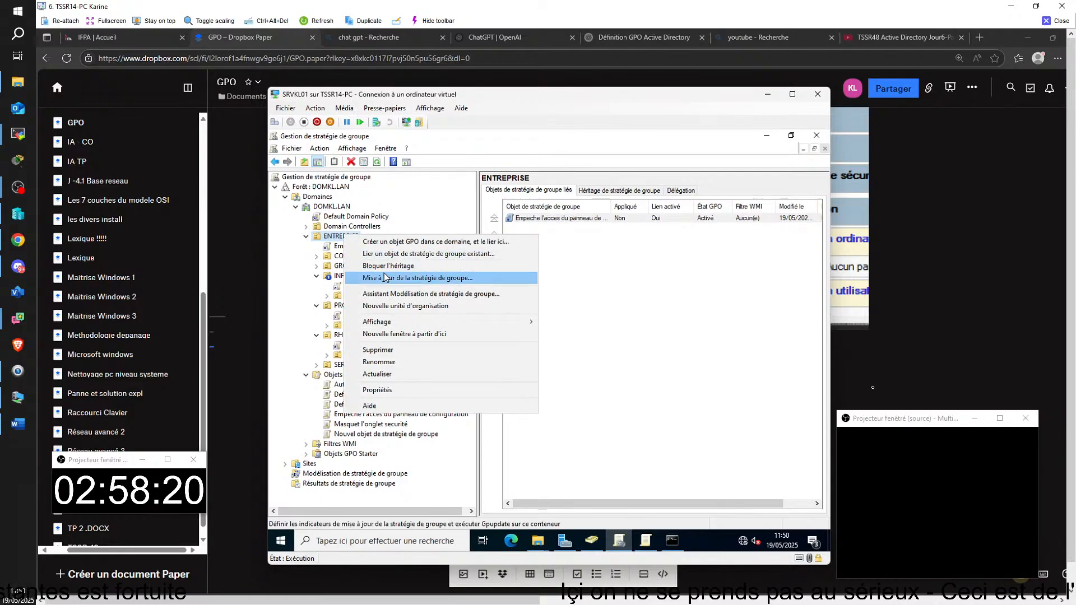
pyautogui.click(406, 243)
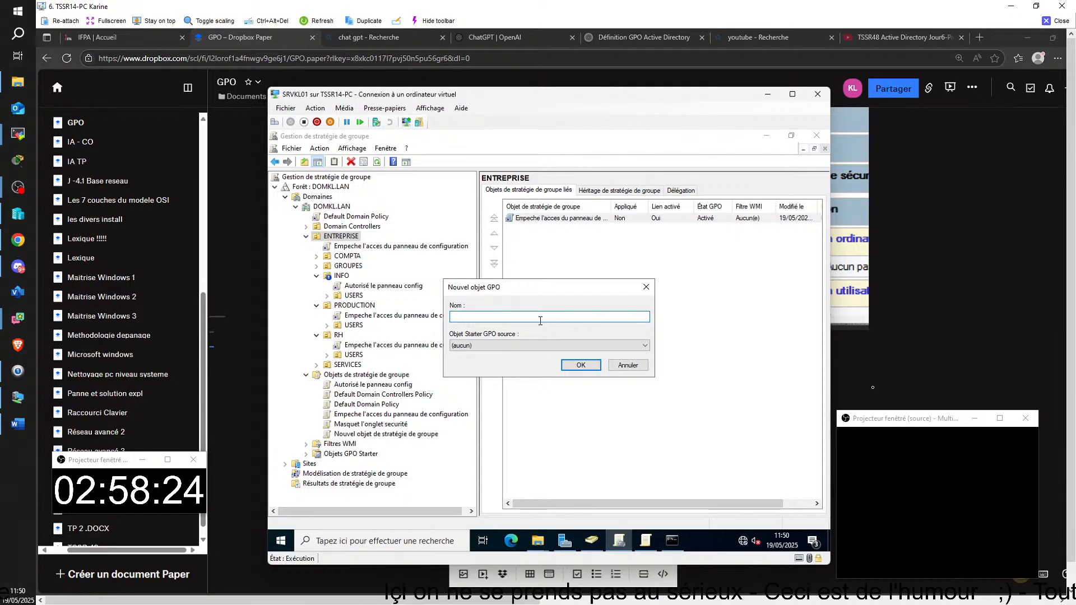
pyautogui.write('onfigurz')
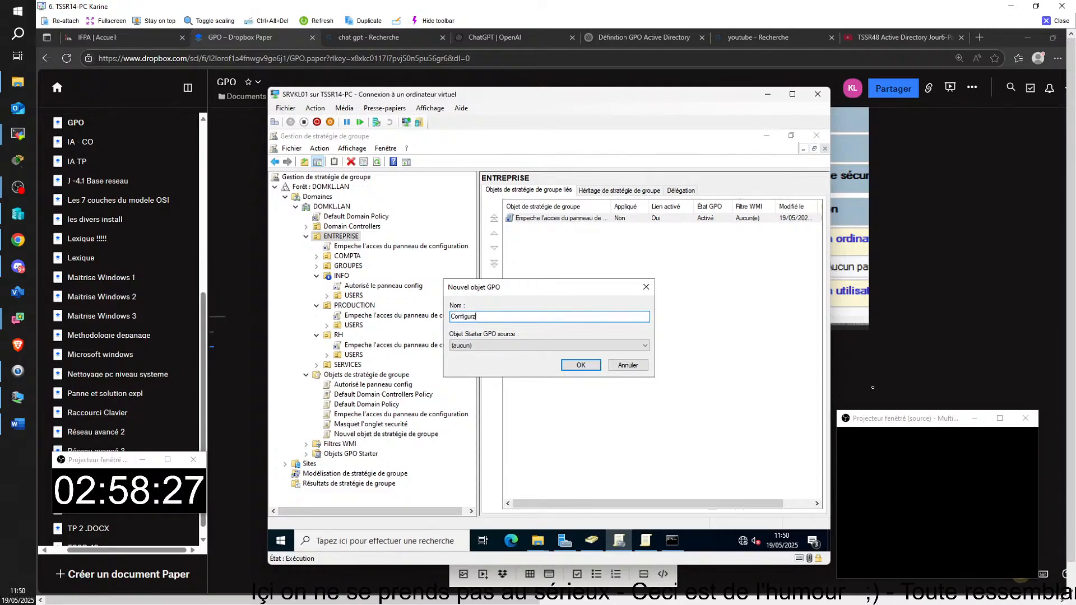
pyautogui.press('BackSpace')
pyautogui.write('ati')
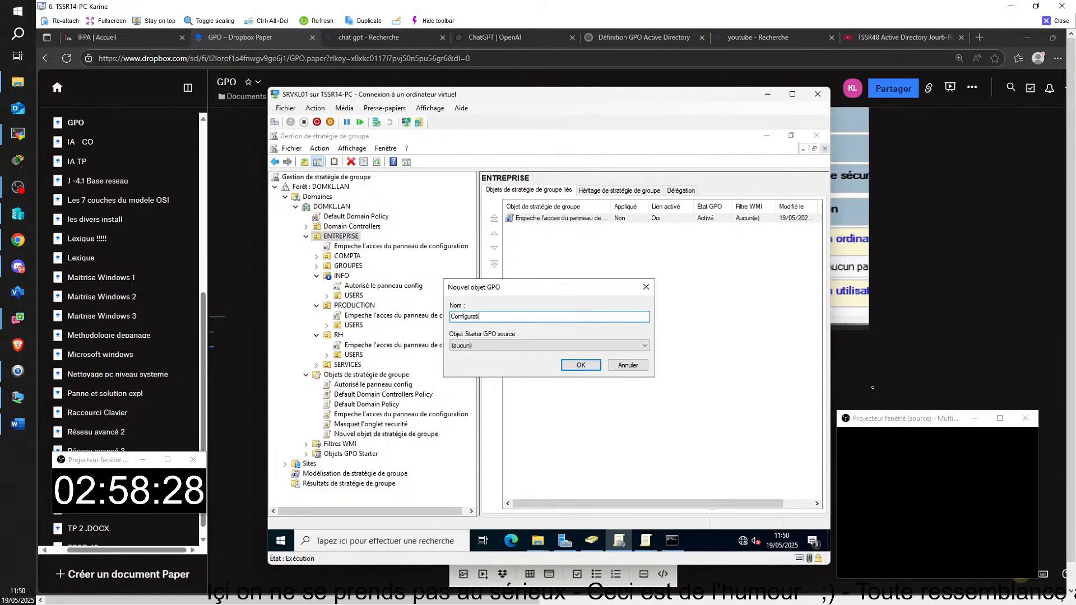
pyautogui.write('on anti')
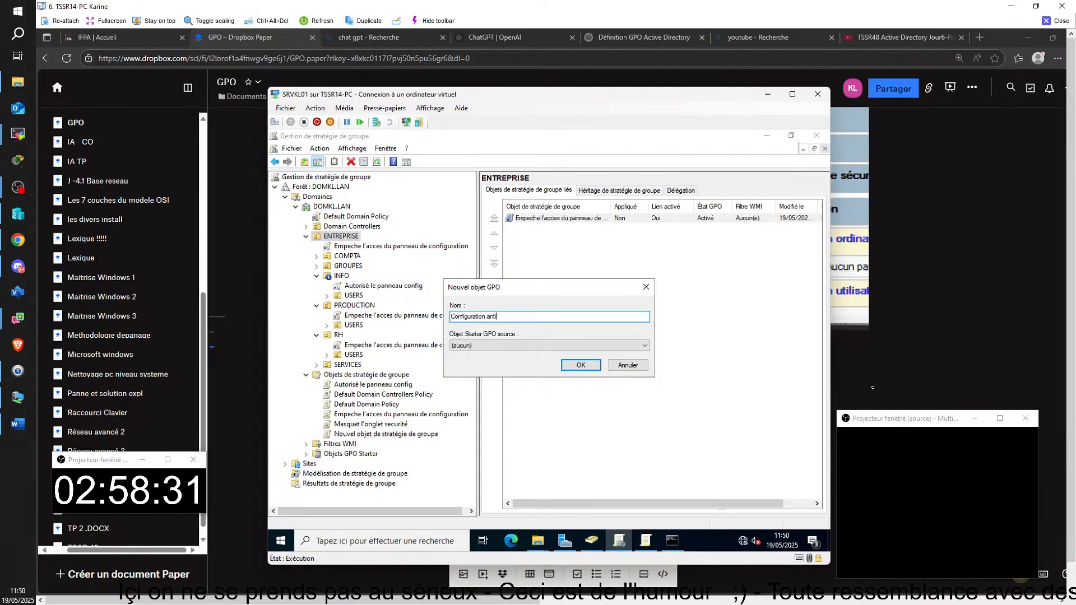
pyautogui.write('-virus')
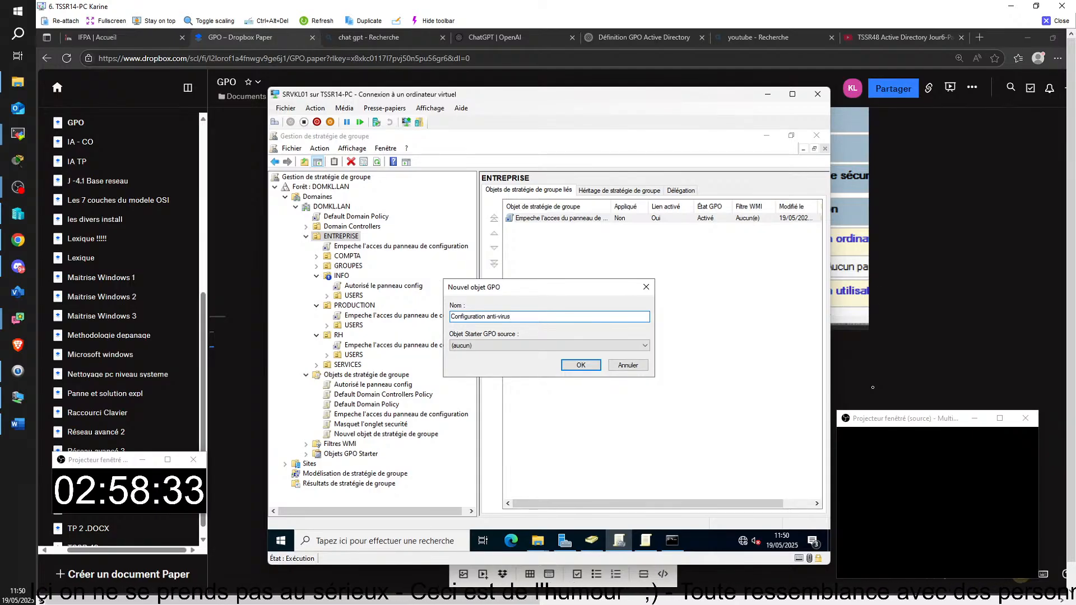
pyautogui.click(577, 364)
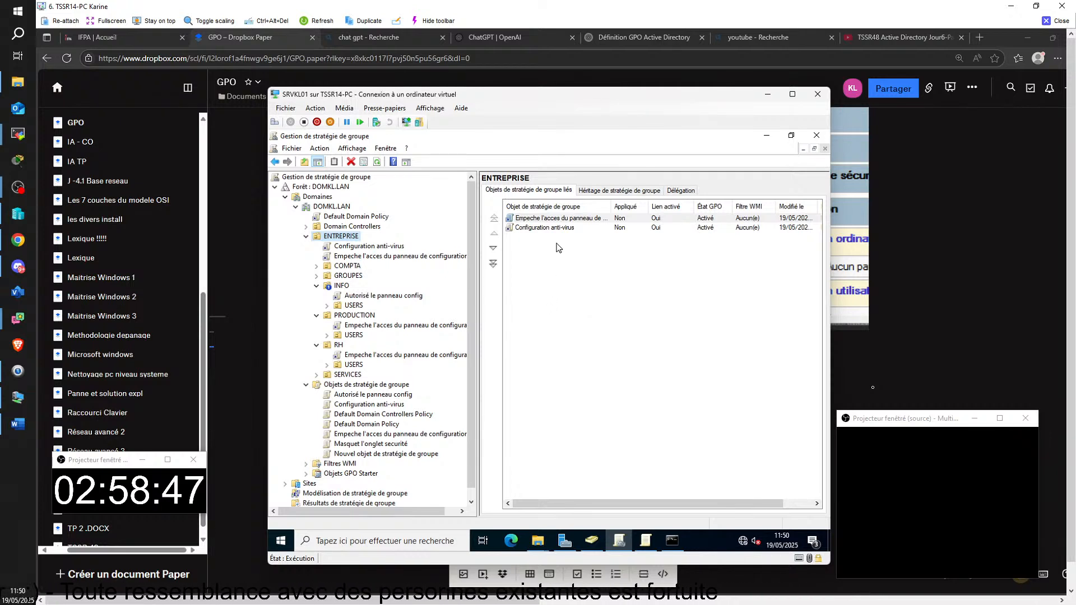
# Step: Untick Bloquer l'héritage on INFO and leave the Configuration anti-virus link without Appliqué
pyautogui.rightClick(379, 248)
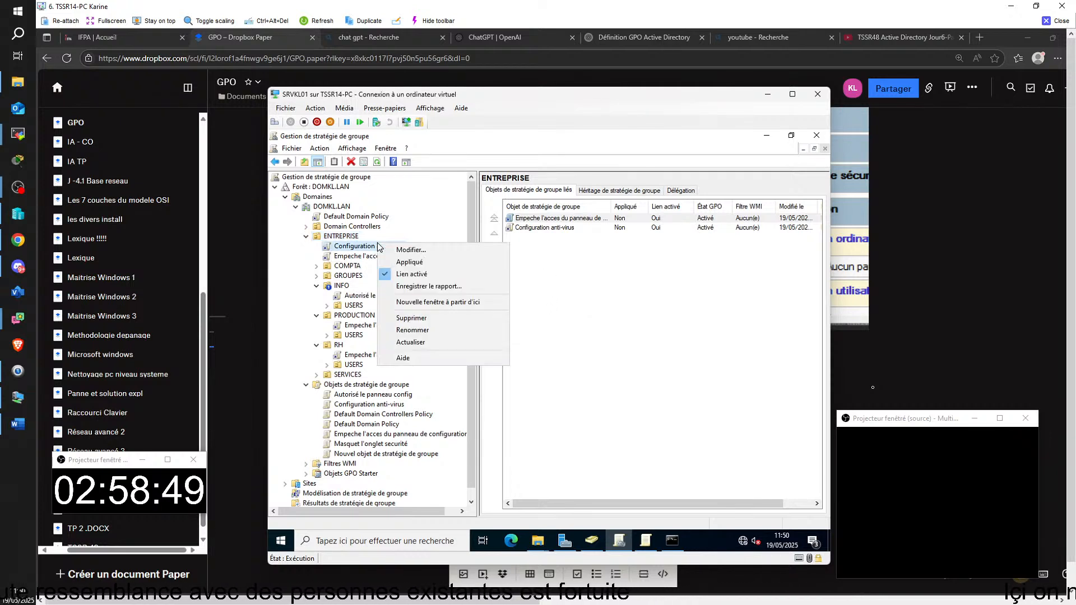
pyautogui.click(398, 263)
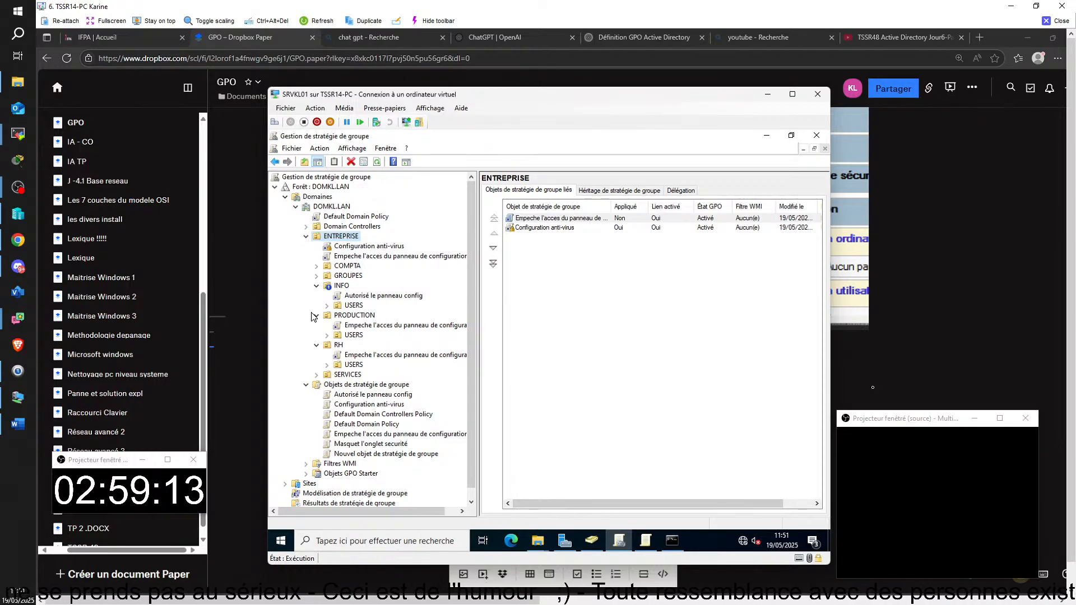
pyautogui.rightClick(333, 286)
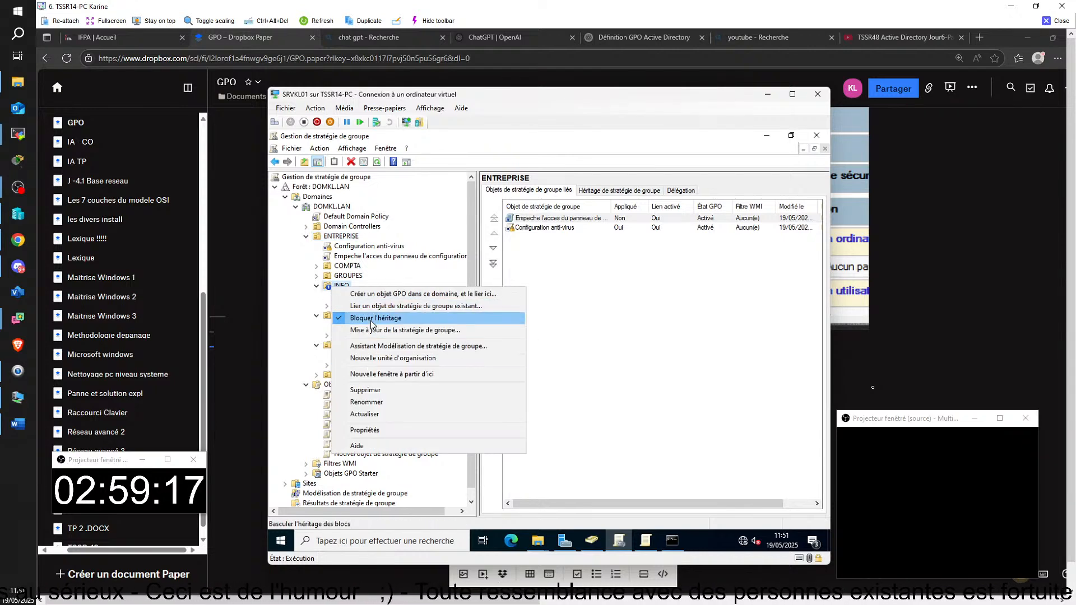
pyautogui.click(375, 318)
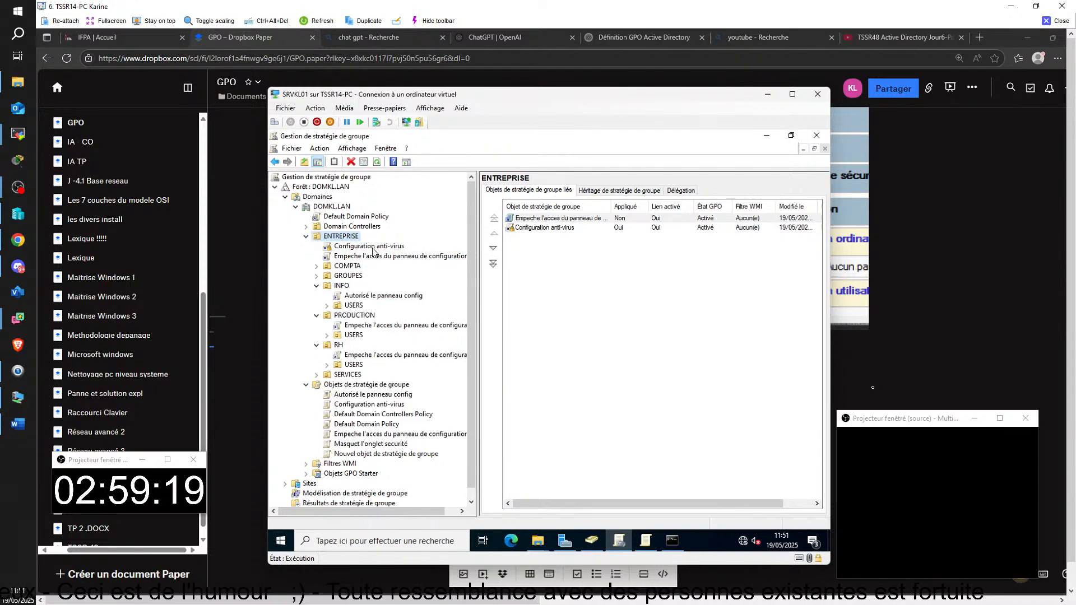
pyautogui.rightClick(359, 250)
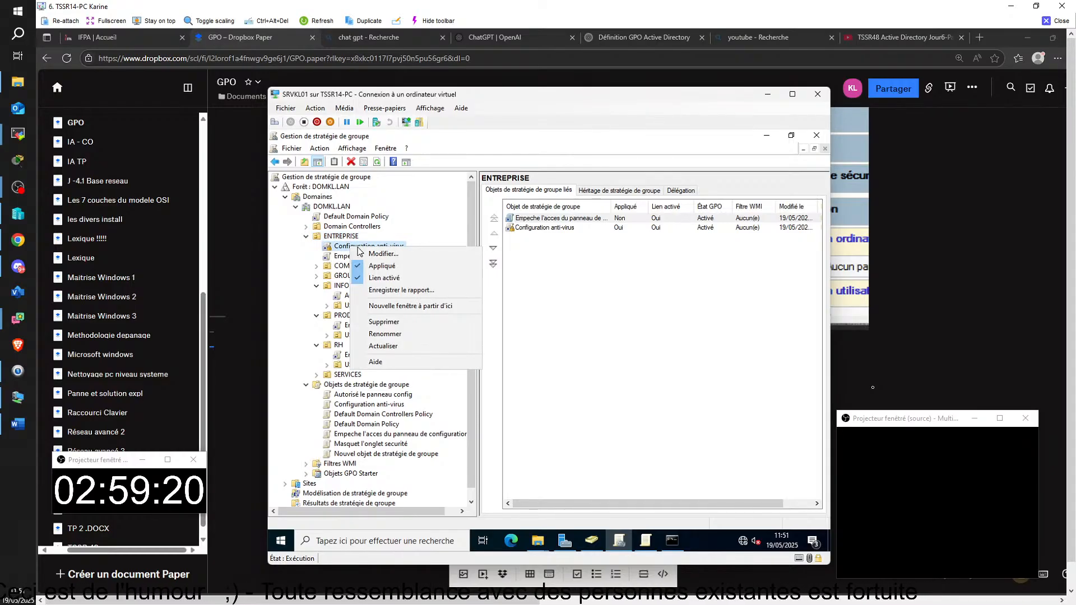
pyautogui.click(381, 265)
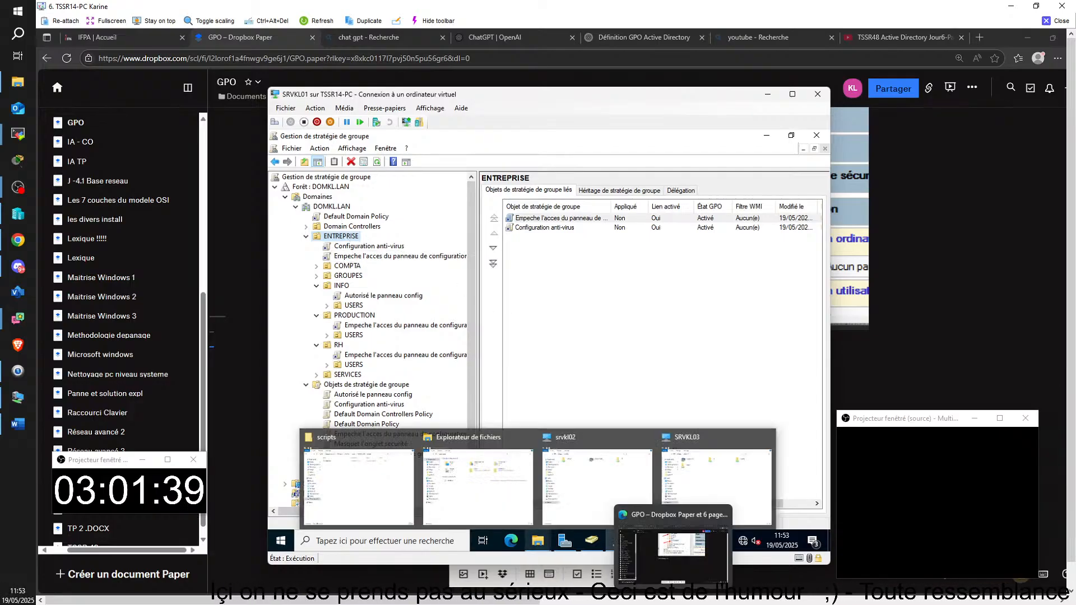
# Step: In Active Directory Users and Computers, open SERVICES to list the COMPTA, INFO, PRODUCTION and RH groups
pyautogui.moveTo(658, 549)
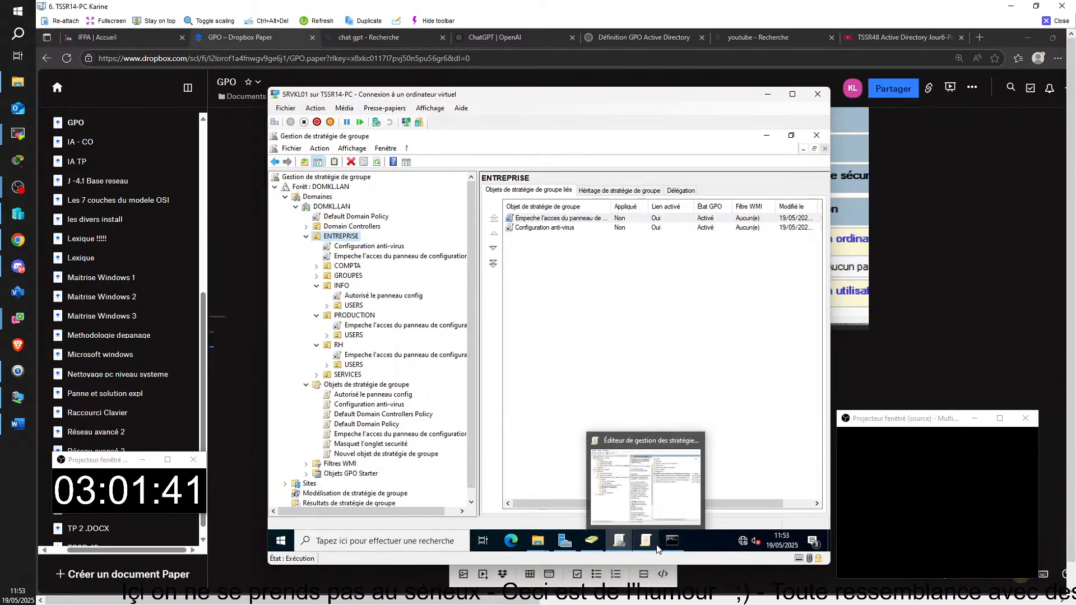
pyautogui.click(590, 540)
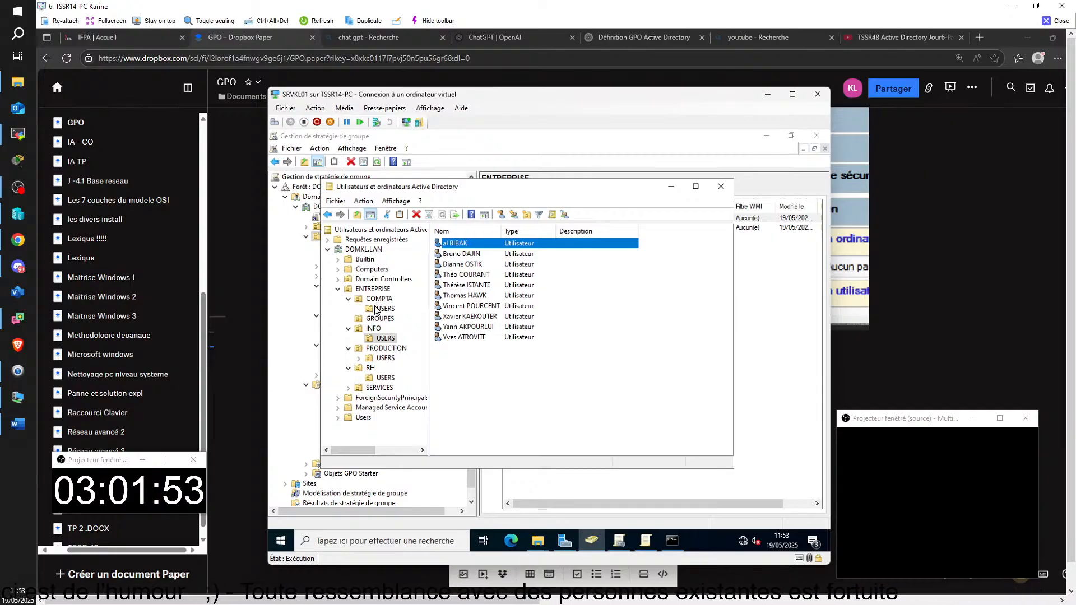
pyautogui.click(390, 312)
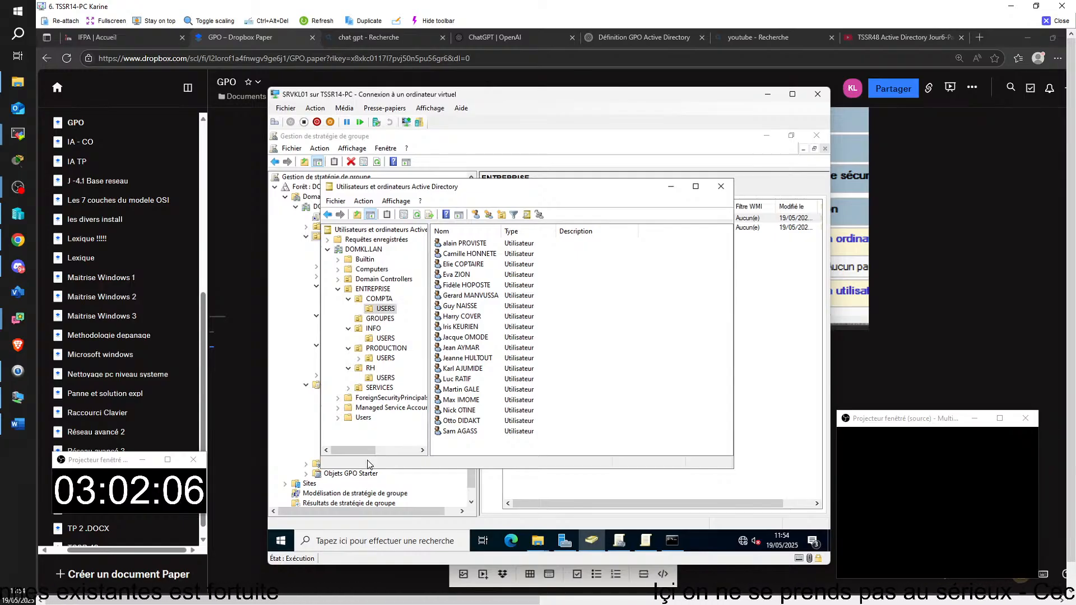
pyautogui.click(377, 388)
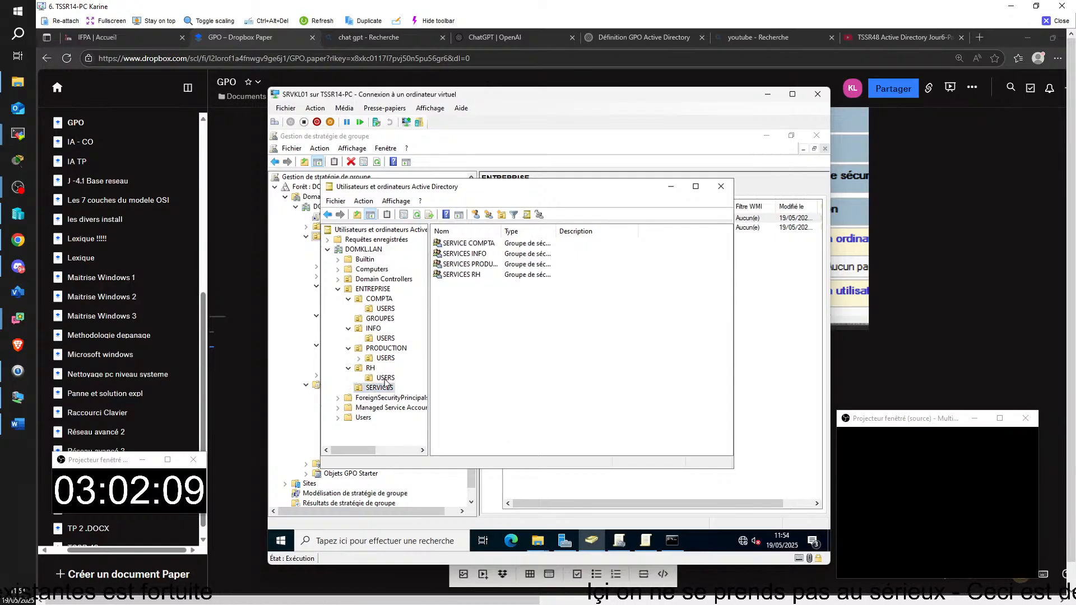
# Step: Add a new group named SERVICES DOSSIERS DIRECTEUR under SERVICES, then return to the SRVCB01 VM window
pyautogui.rightClick(463, 307)
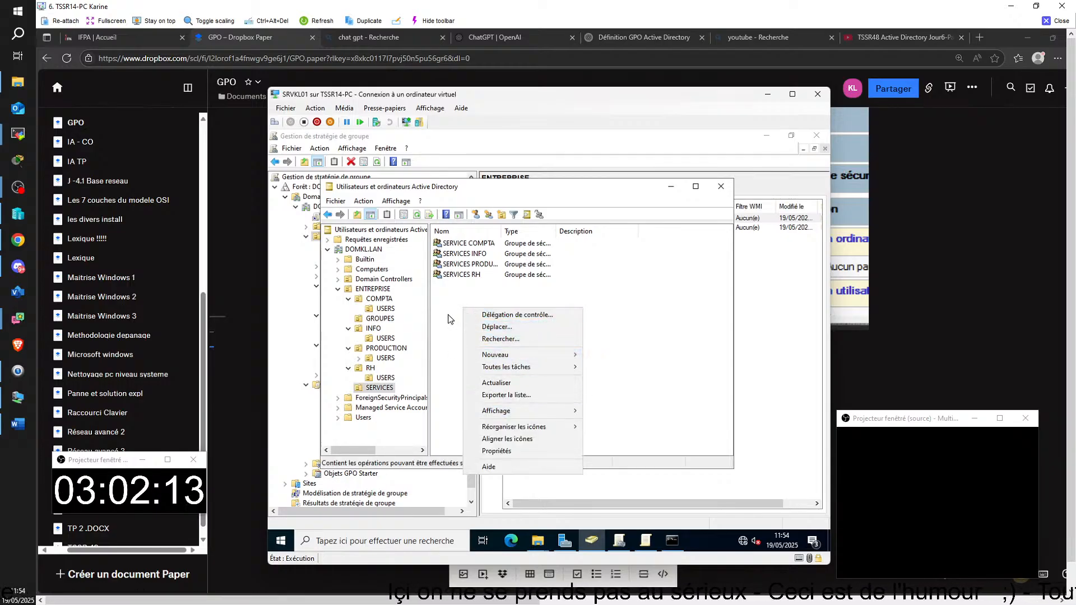
pyautogui.moveTo(507, 355)
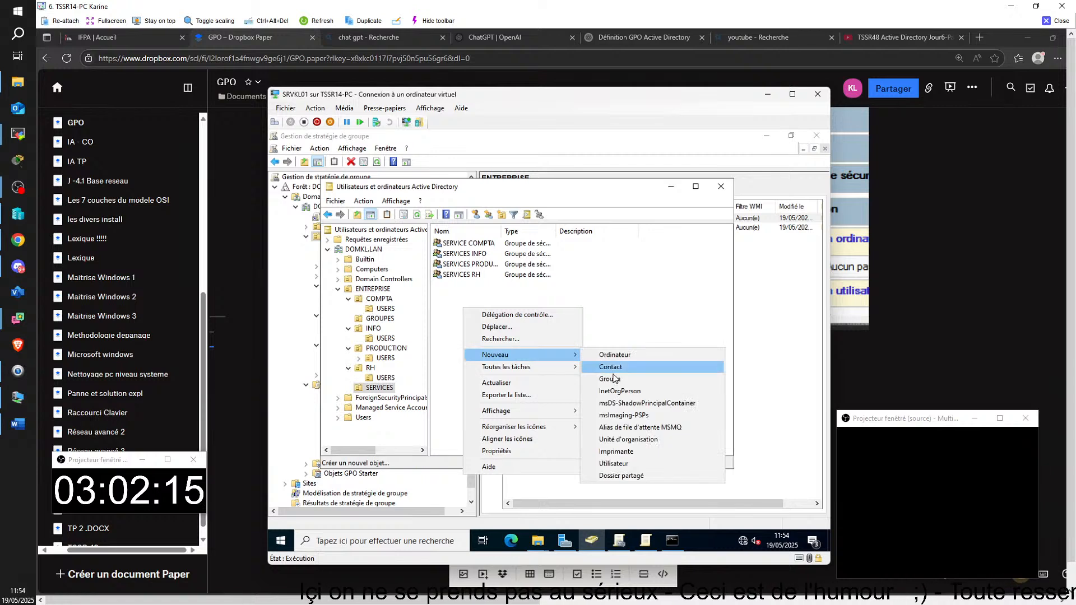
pyautogui.click(618, 380)
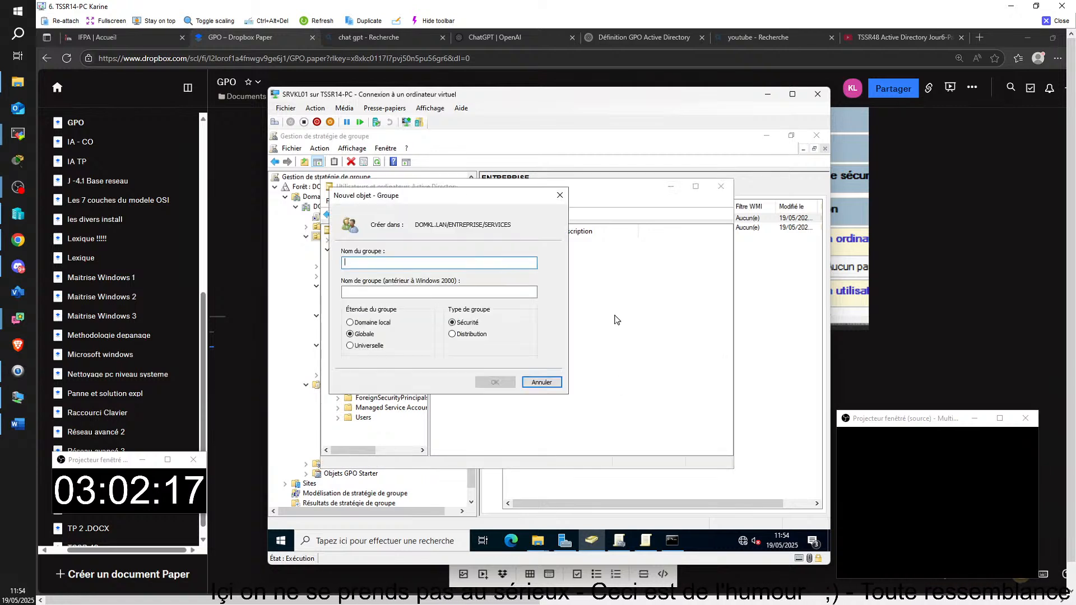
pyautogui.write('s')
pyautogui.press('BackSpace')
pyautogui.write('SE')
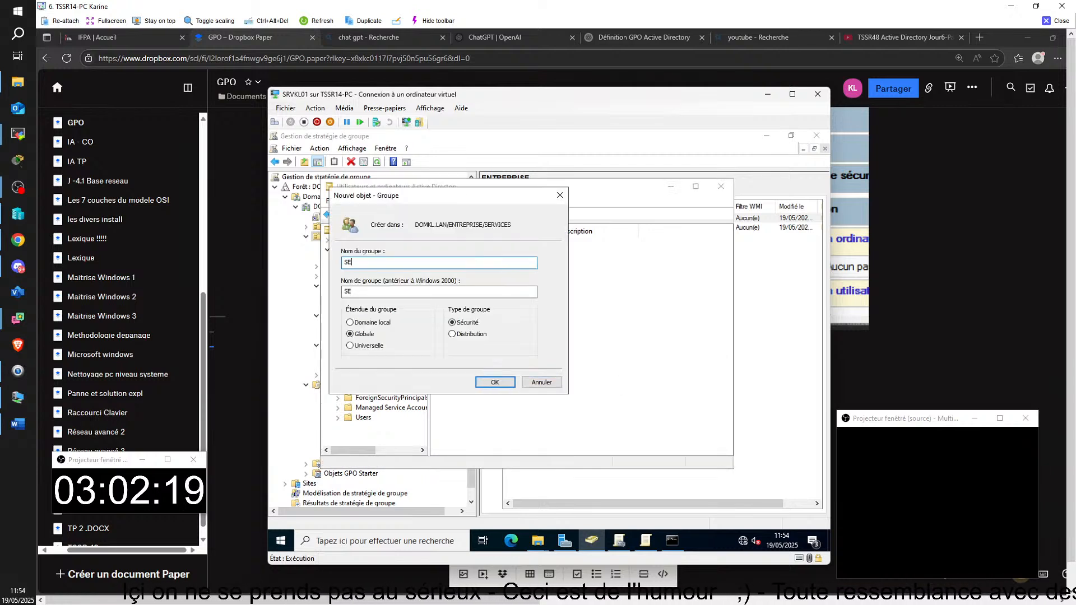
pyautogui.write('RVICES ')
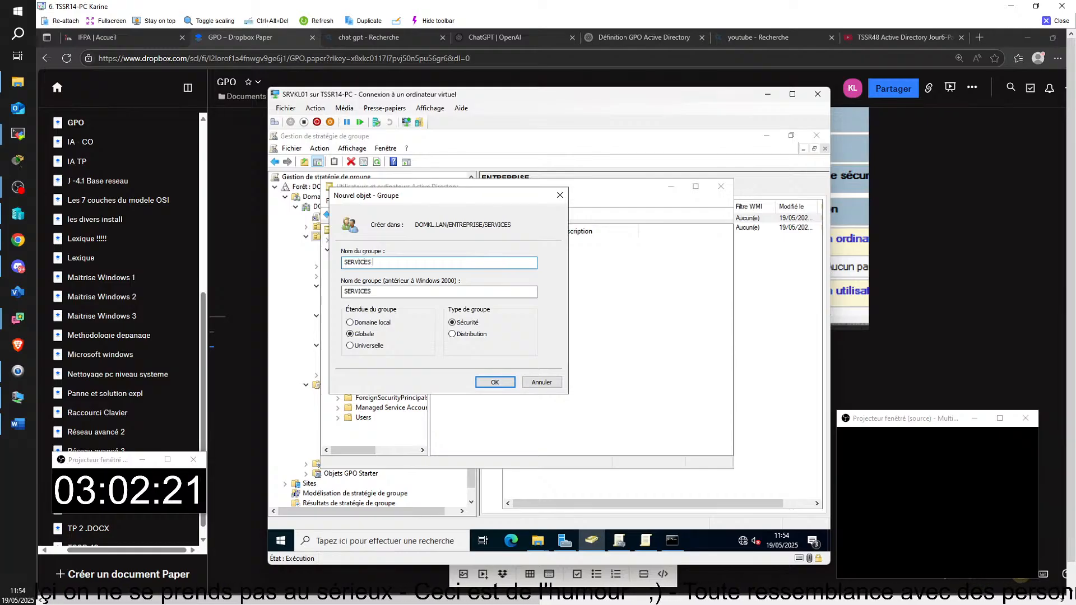
pyautogui.write('DOSSIE')
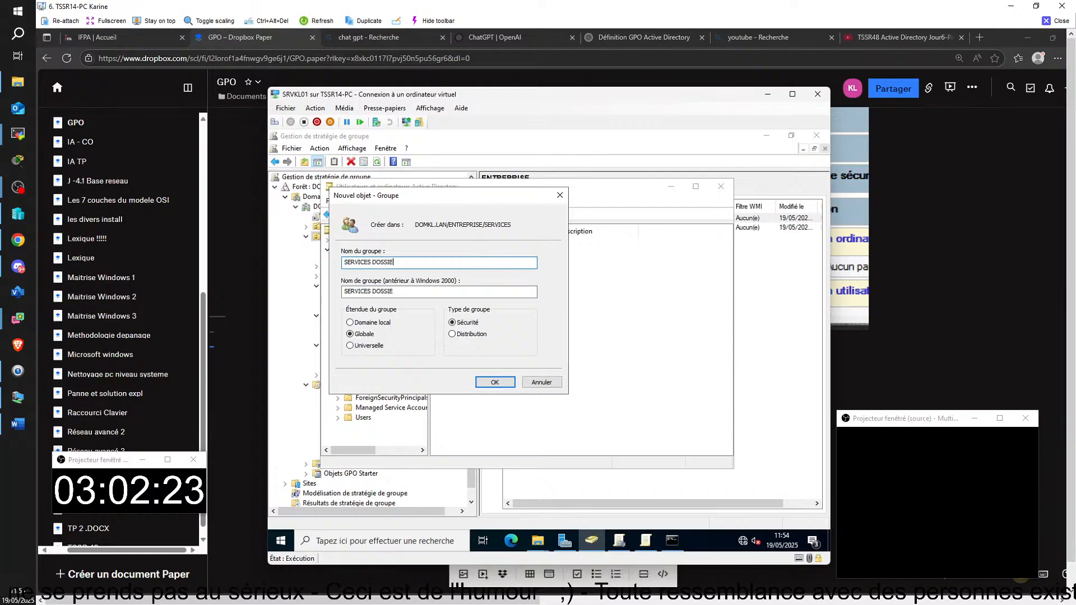
pyautogui.write('RS DIRECTEUR')
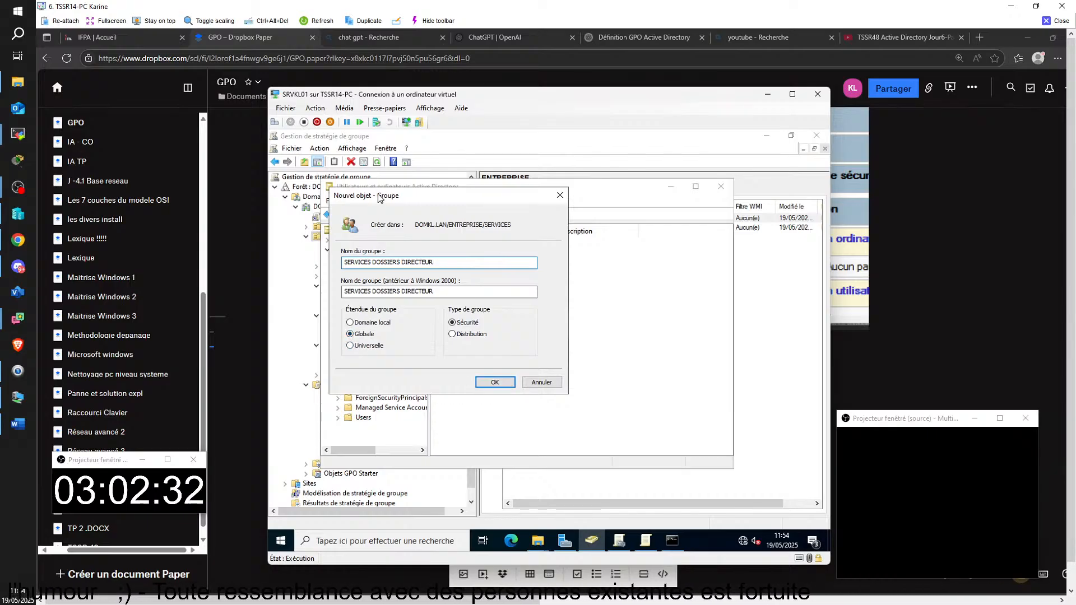
pyautogui.moveTo(382, 197); pyautogui.dragTo(589, 265)
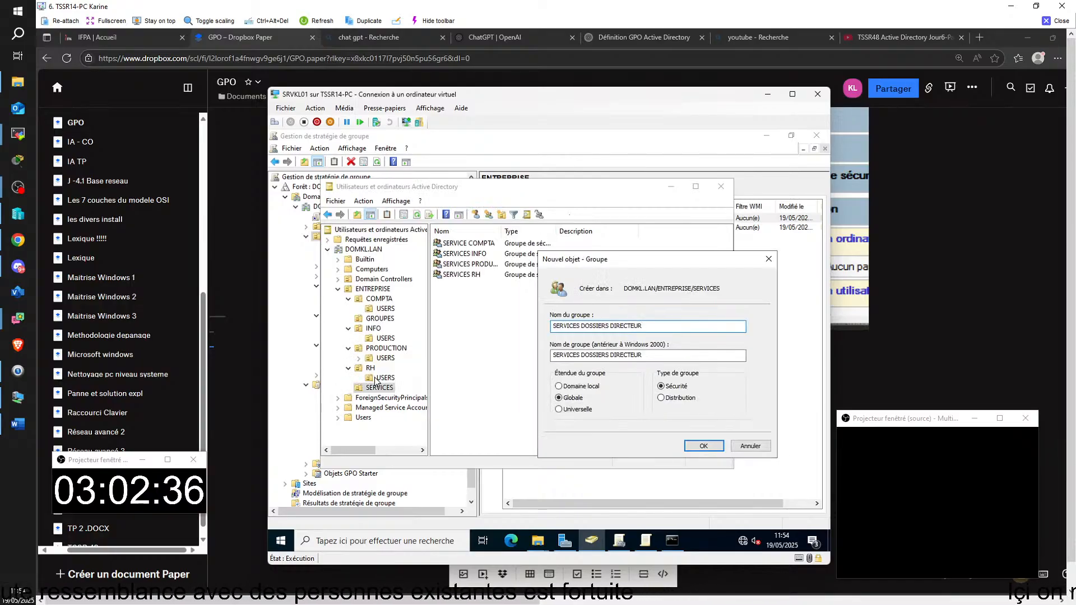
pyautogui.moveTo(590, 259); pyautogui.dragTo(556, 330)
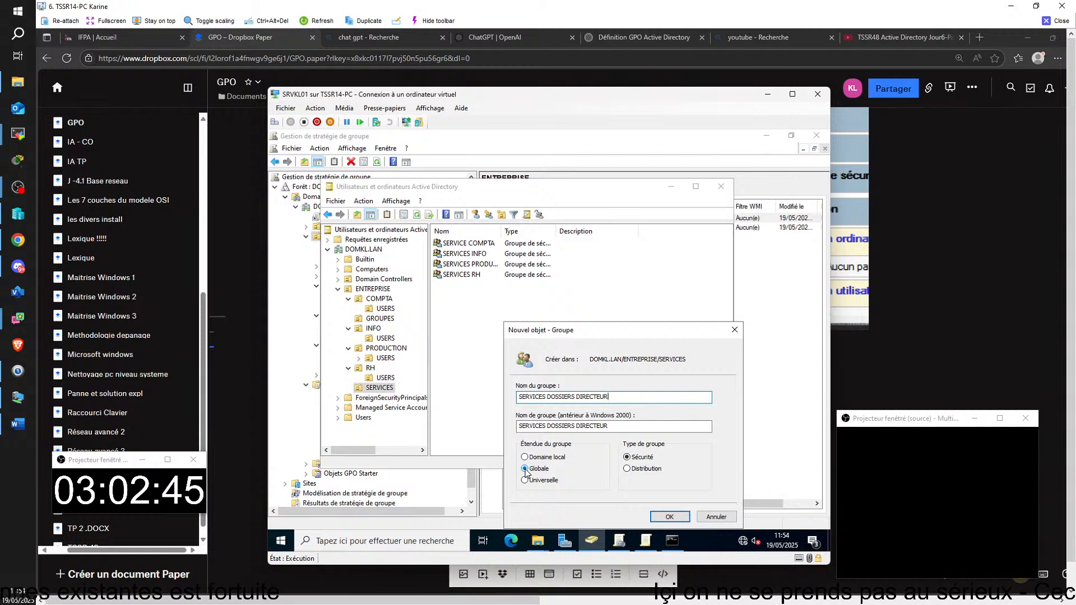
pyautogui.click(668, 516)
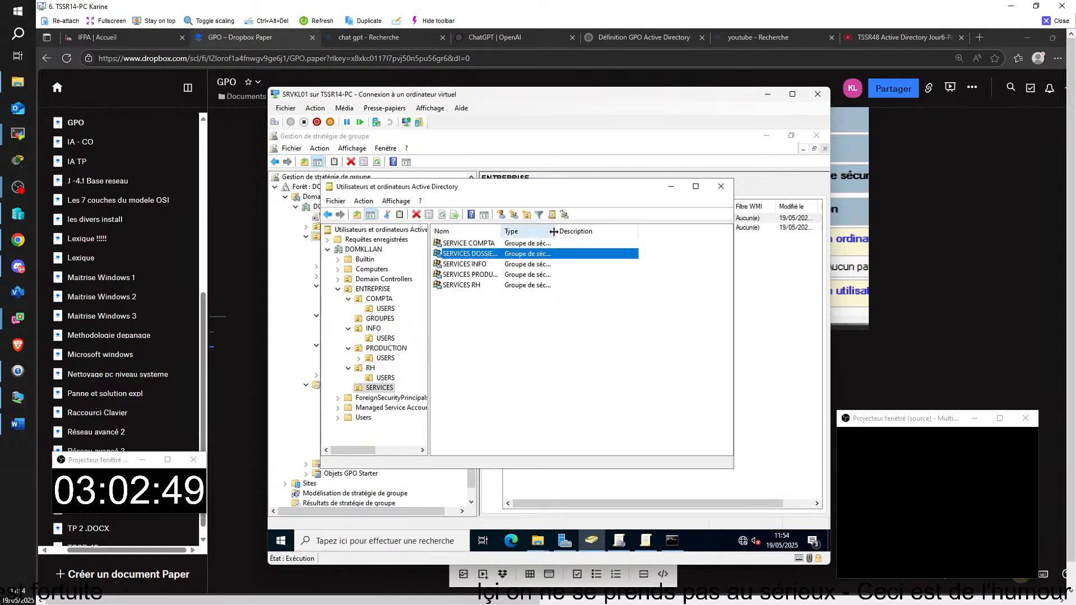
pyautogui.hotkey('alt', 'Tab')
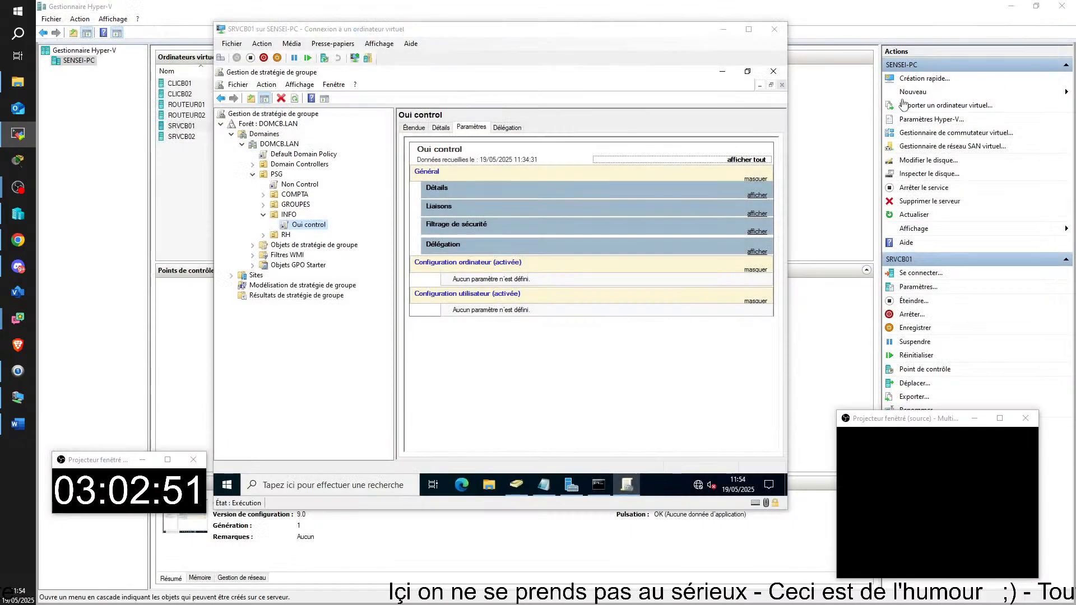
pyautogui.click(590, 374)
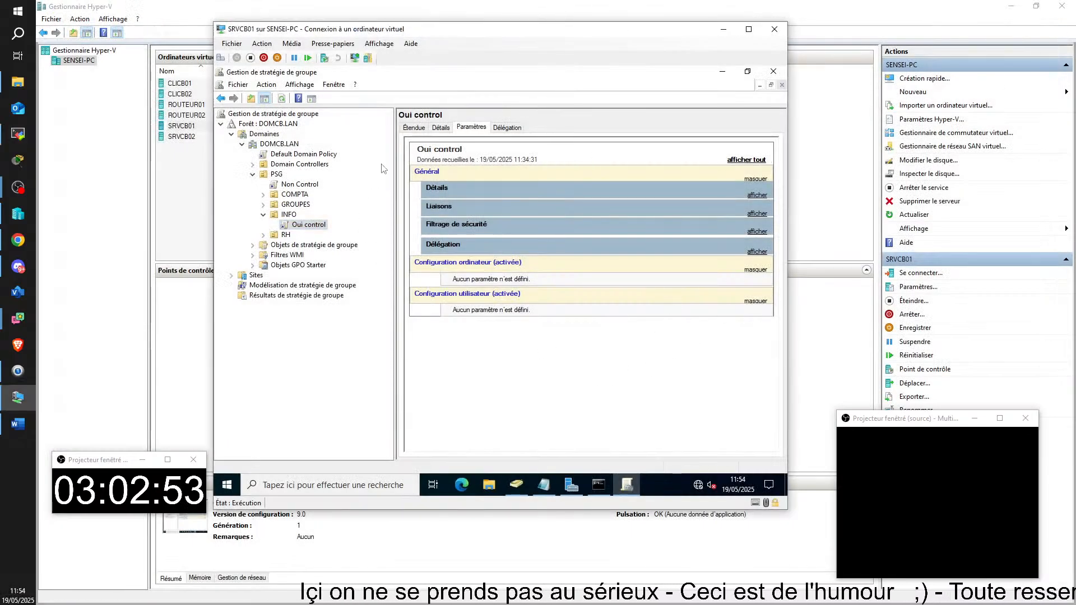
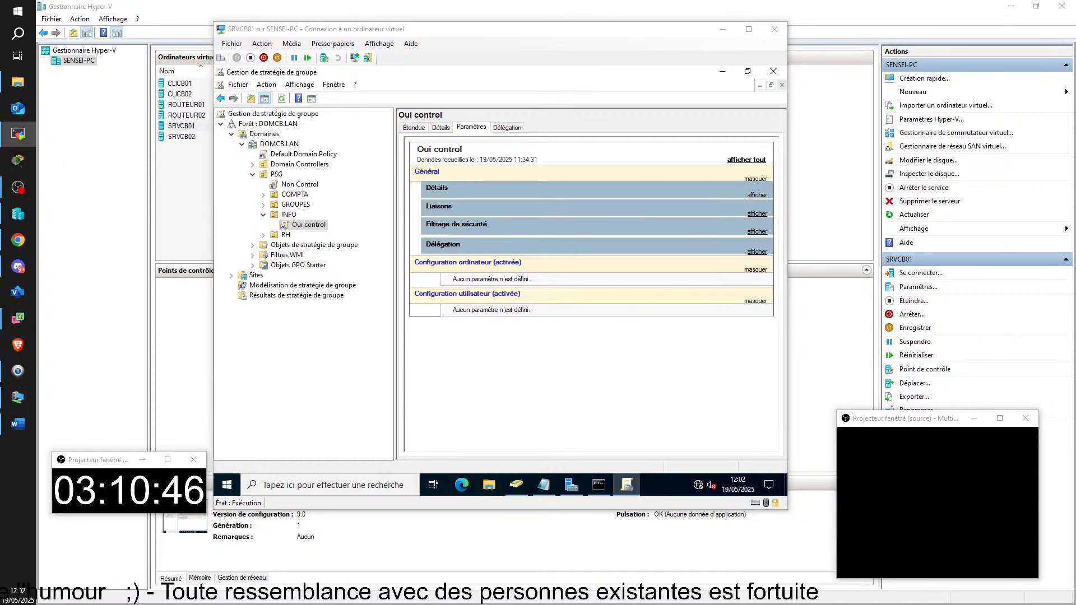
# Step: Maximize the TSSR05-PC remote session, check the GPOs linked to DIRECTEURS, then switch to ADUC
pyautogui.moveTo(1073, 285); pyautogui.dragTo(182, 101)
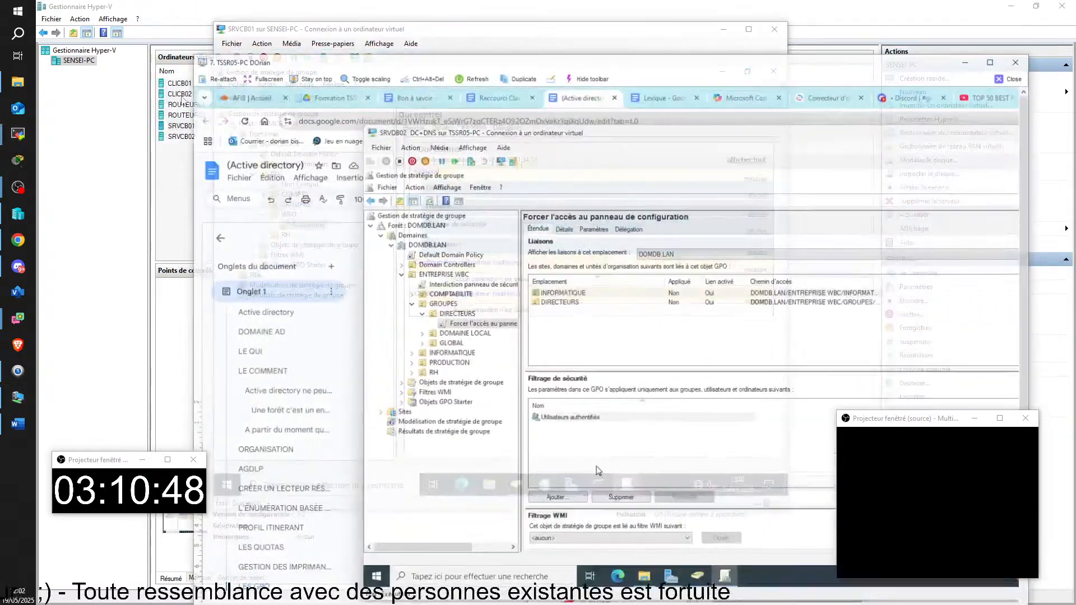
pyautogui.click(989, 63)
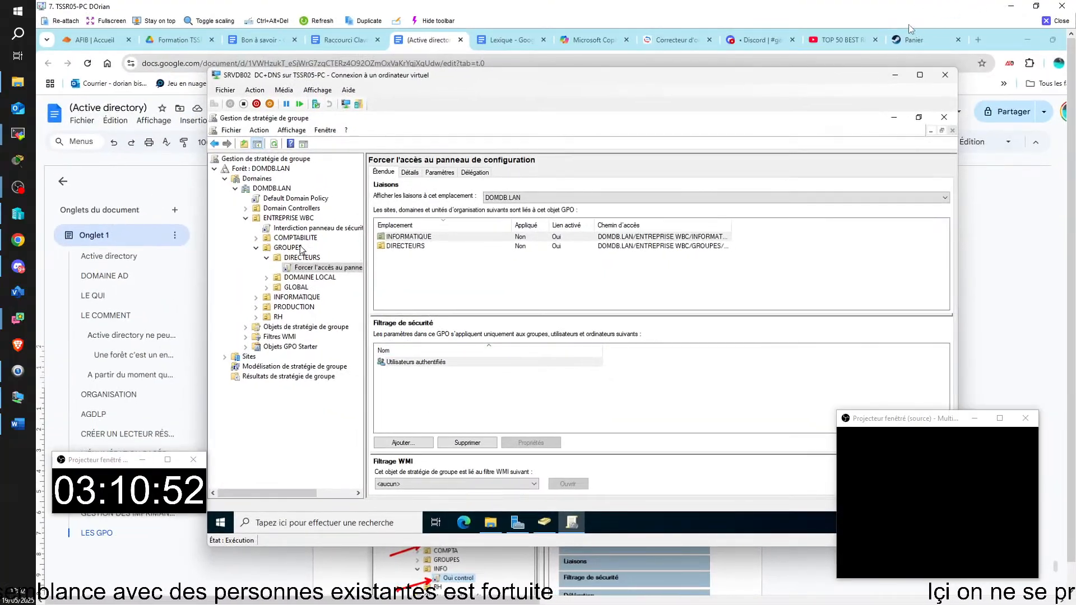
pyautogui.click(268, 257)
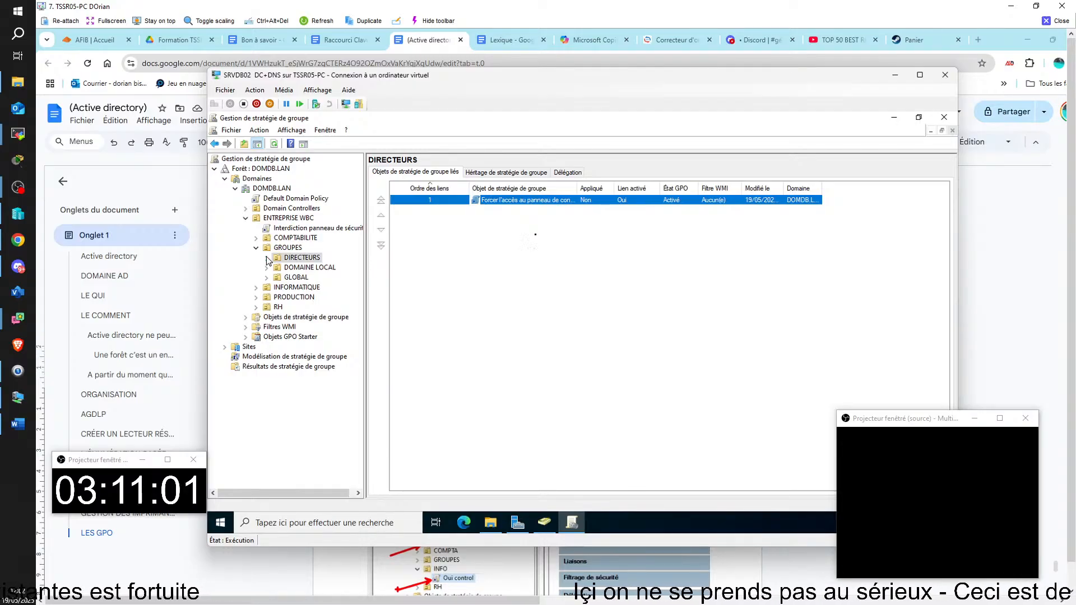
pyautogui.click(544, 522)
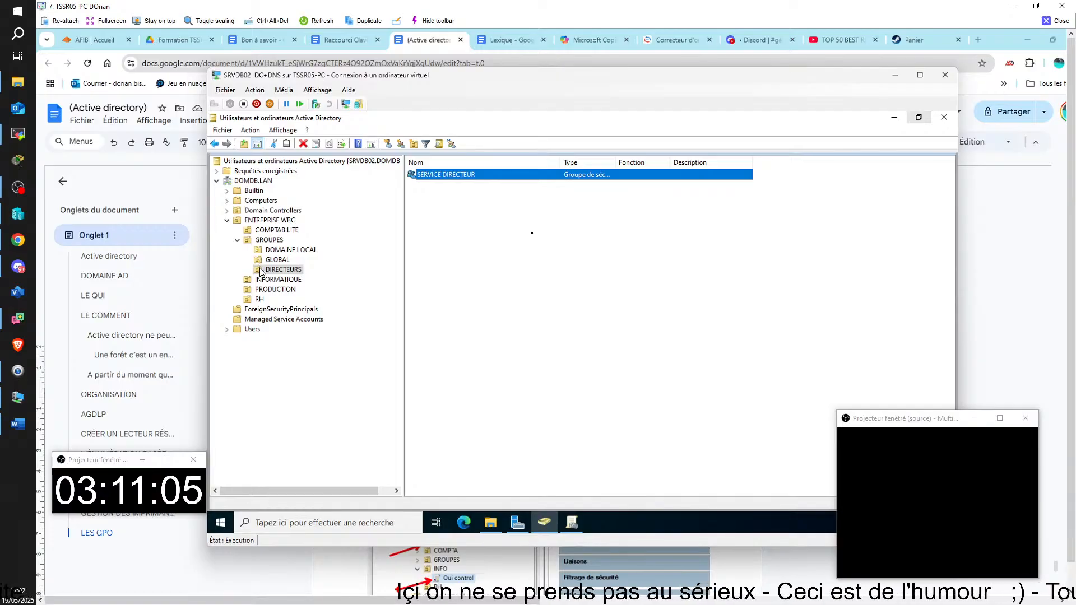
# Step: Open the Properties dialog of the SERVICE DIRECTEUR group in the DIRECTEURS folder
pyautogui.click(483, 257)
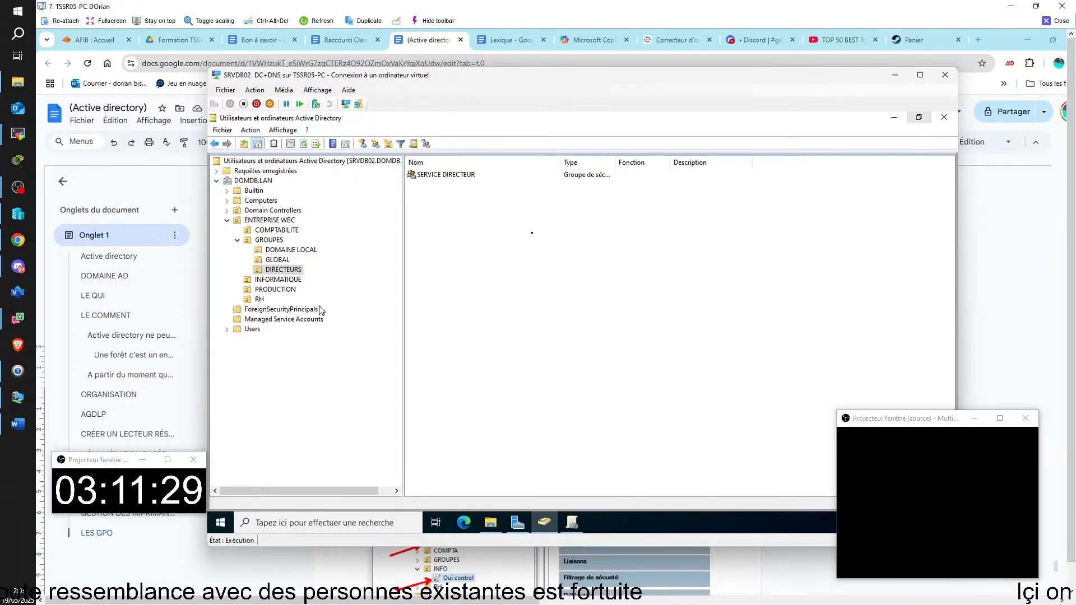
pyautogui.doubleClick(439, 176)
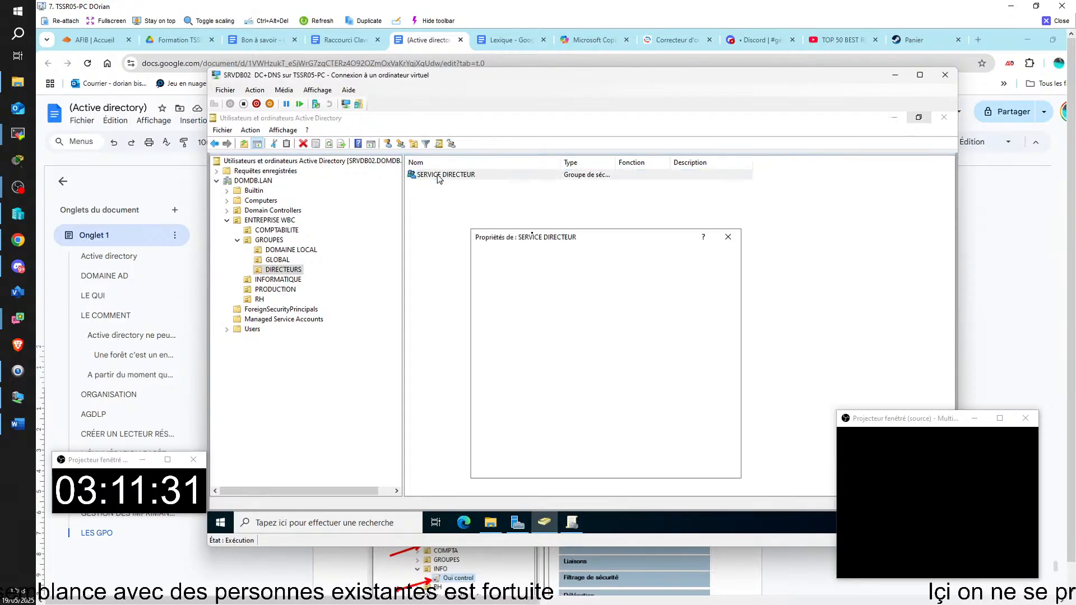
# Step: Check the four members on SERVICE DIRECTEUR's Membres tab, then close the dialog
pyautogui.click(523, 256)
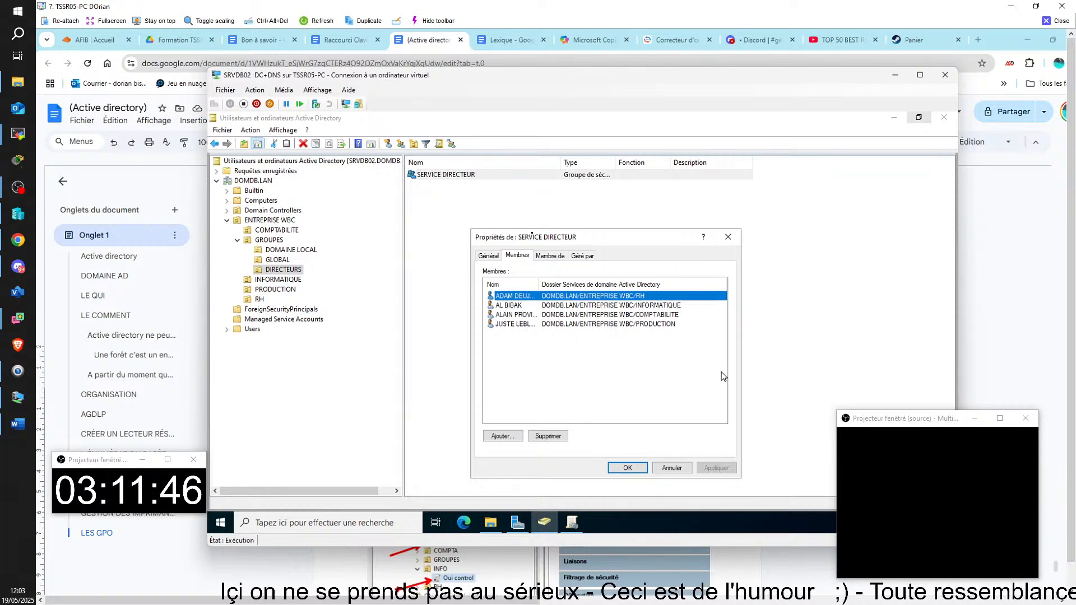
pyautogui.click(728, 237)
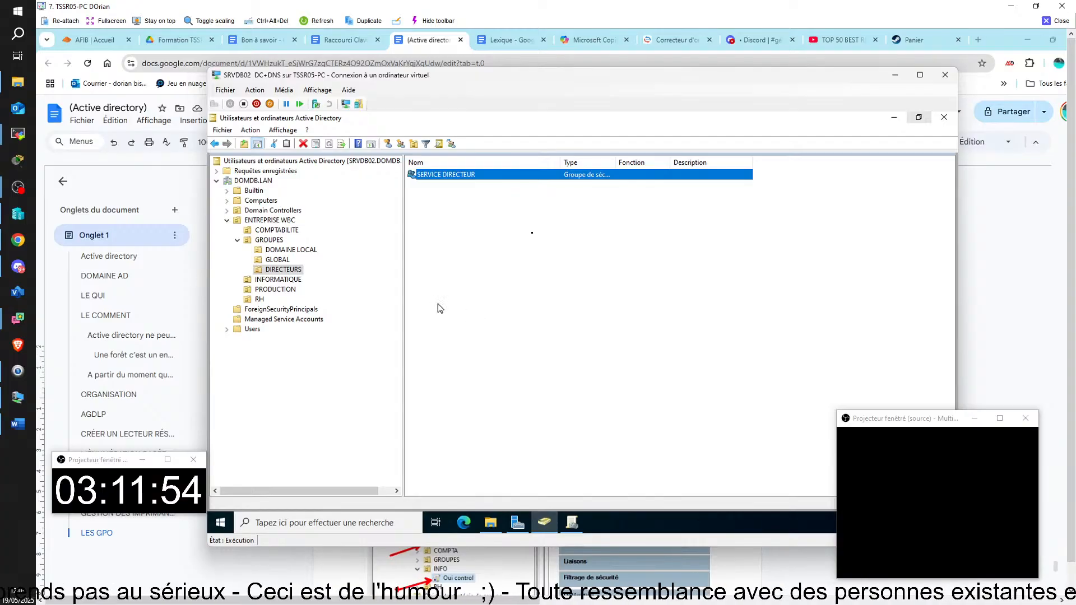
# Step: Select the RH OU and start a New Organizational Unit inside it
pyautogui.click(260, 300)
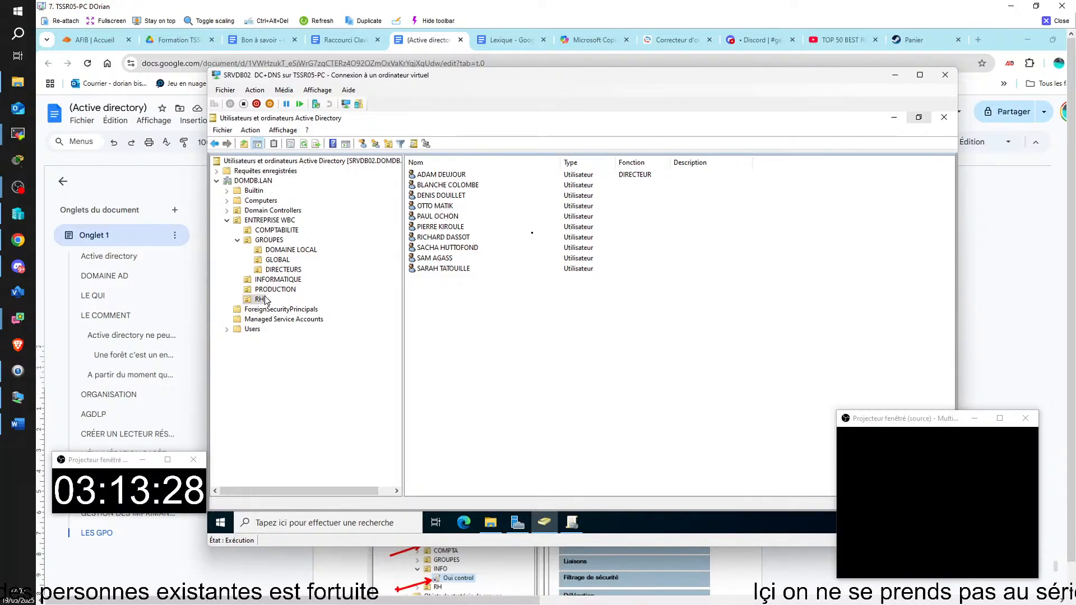
pyautogui.click(389, 145)
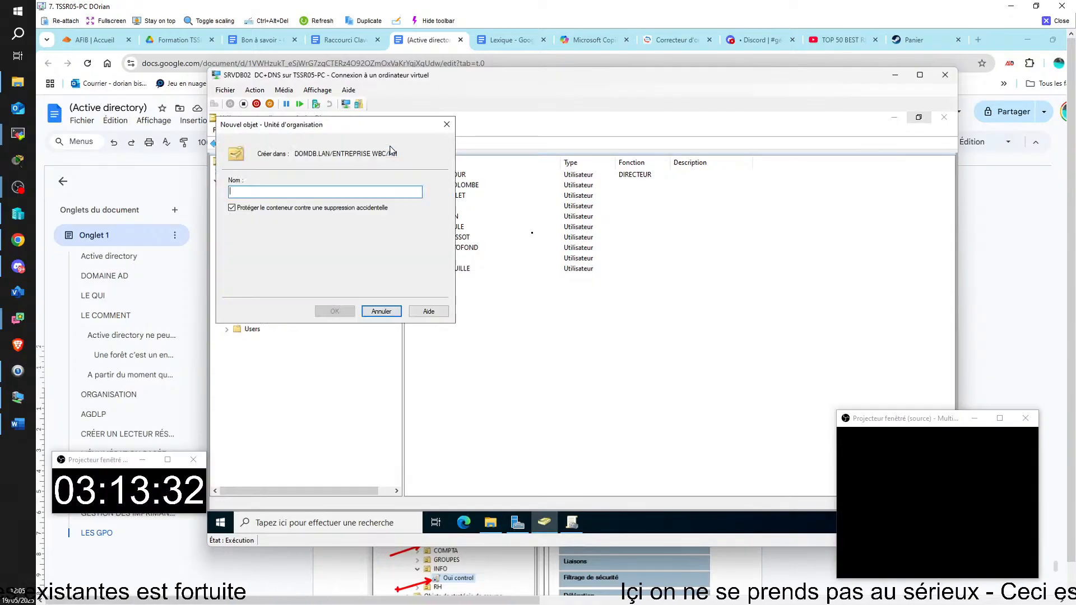
# Step: Create an OU named DIRECTEUR under RH without accidental-deletion protection, then redisplay RH
pyautogui.click(232, 208)
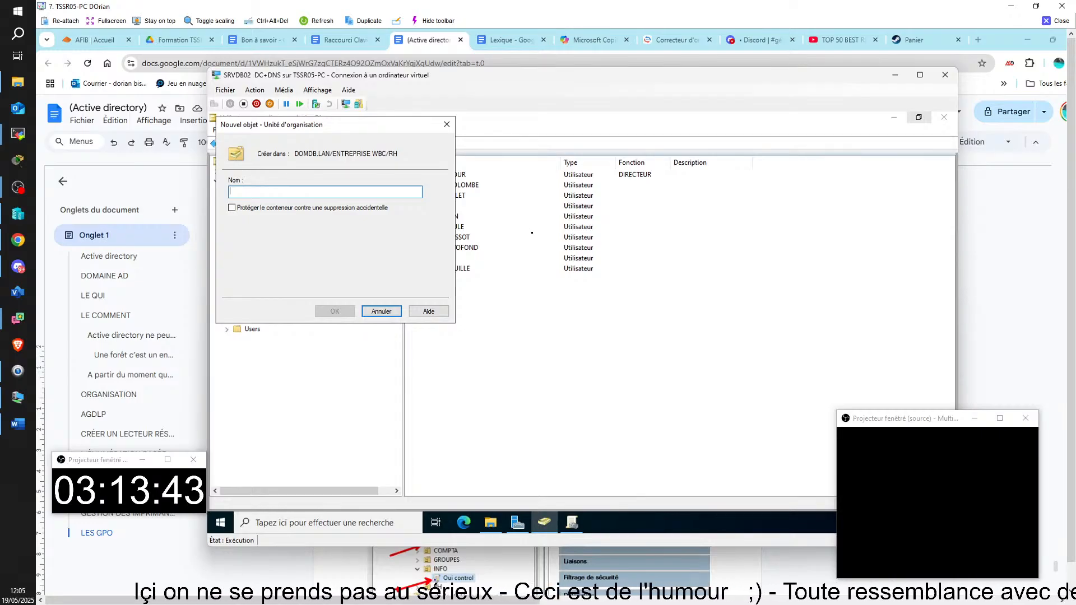
pyautogui.write('d')
pyautogui.press('BackSpace')
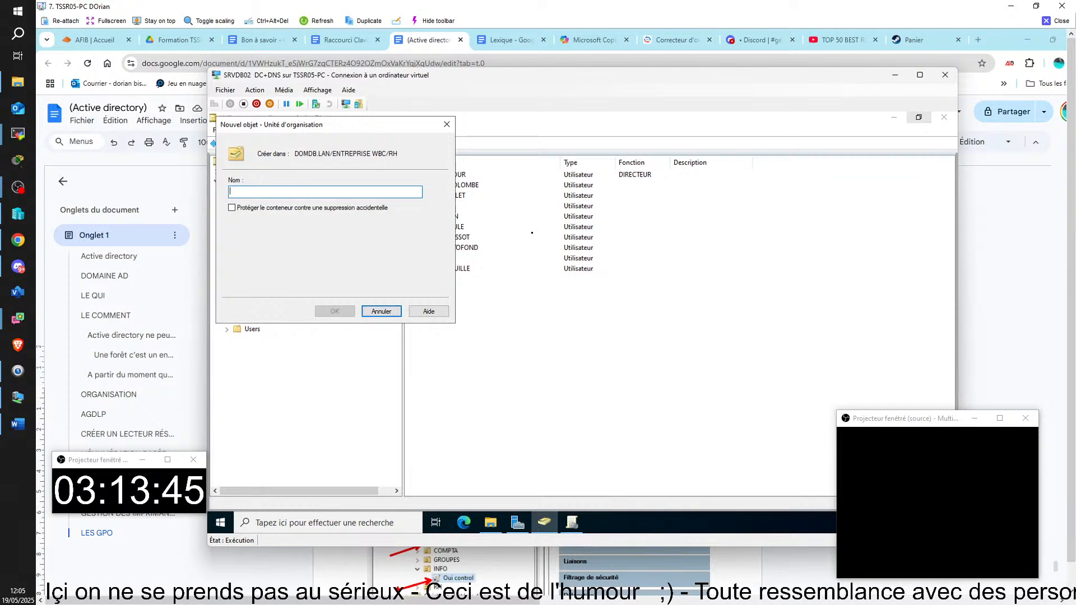
pyautogui.write('/')
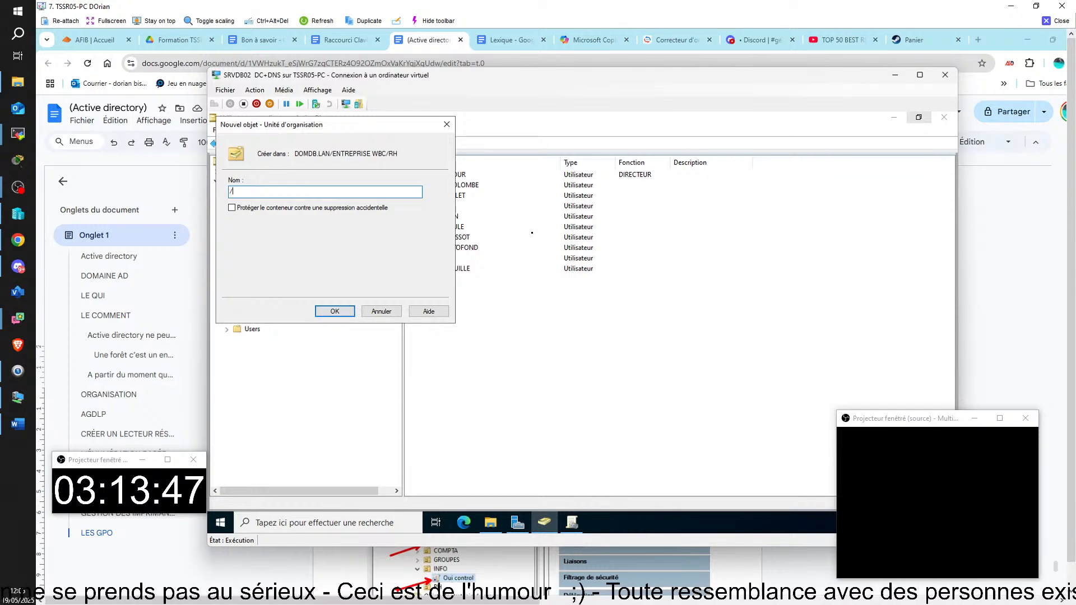
pyautogui.press('BackSpace')
pyautogui.write('DIRECTEUR')
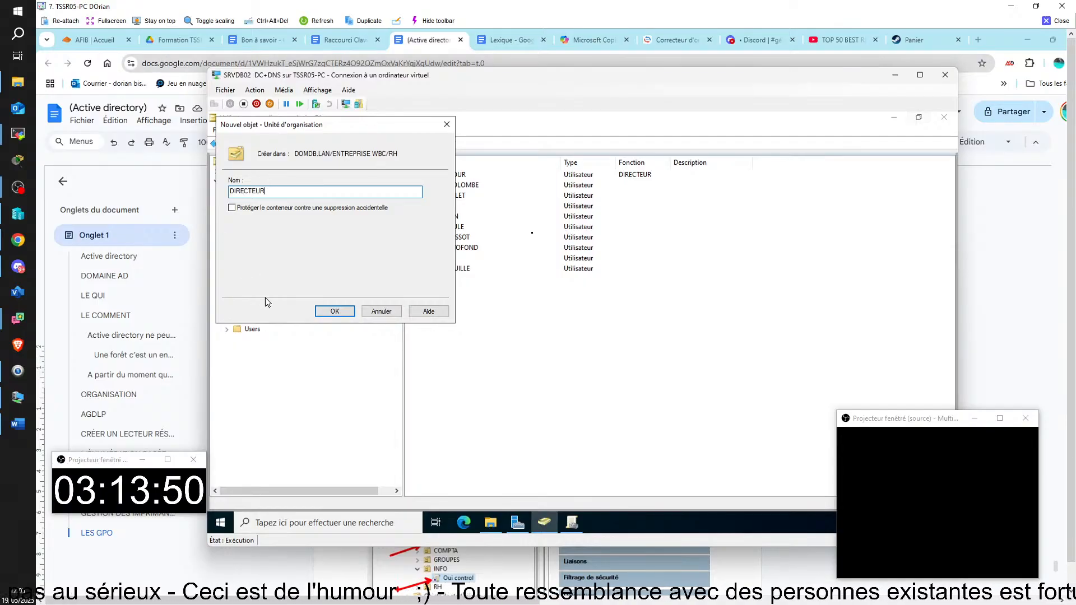
pyautogui.click(328, 311)
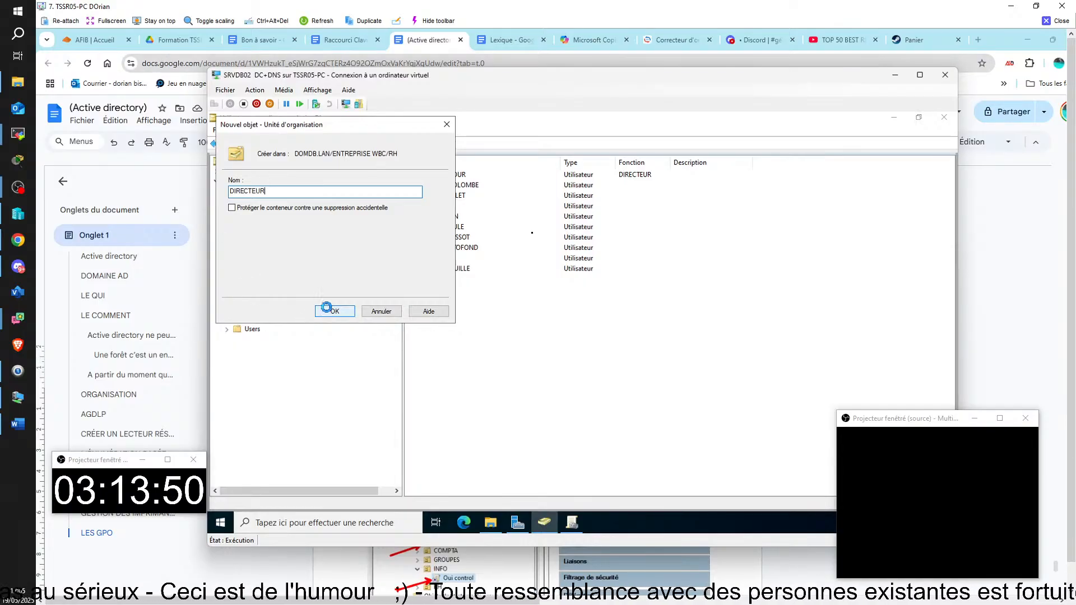
pyautogui.click(259, 299)
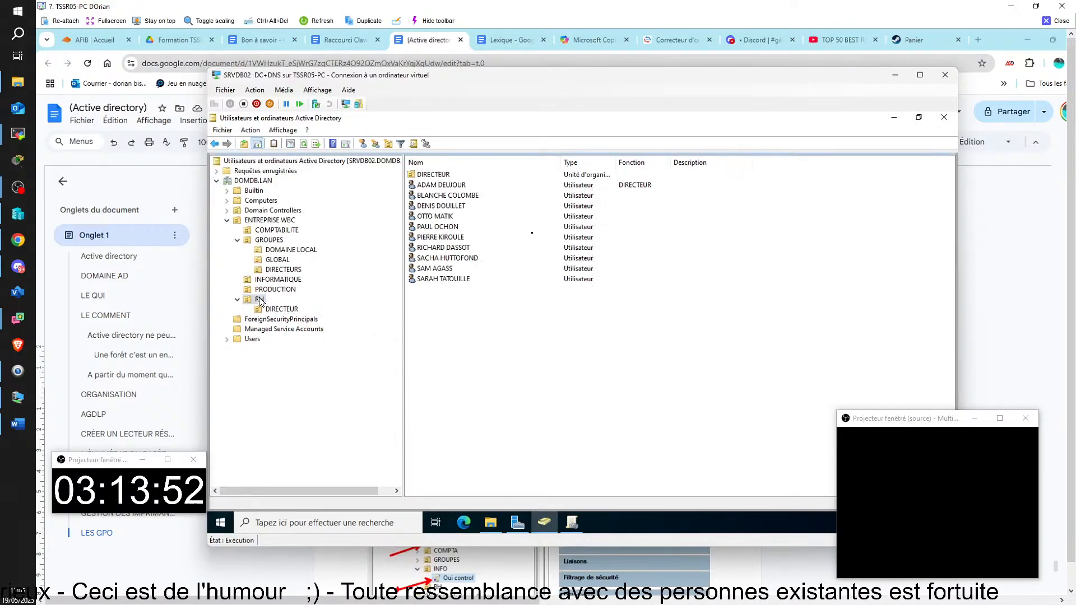
# Step: Drag the user whose function is DIRECTEUR from RH into the new DIRECTEUR OU
pyautogui.click(441, 186)
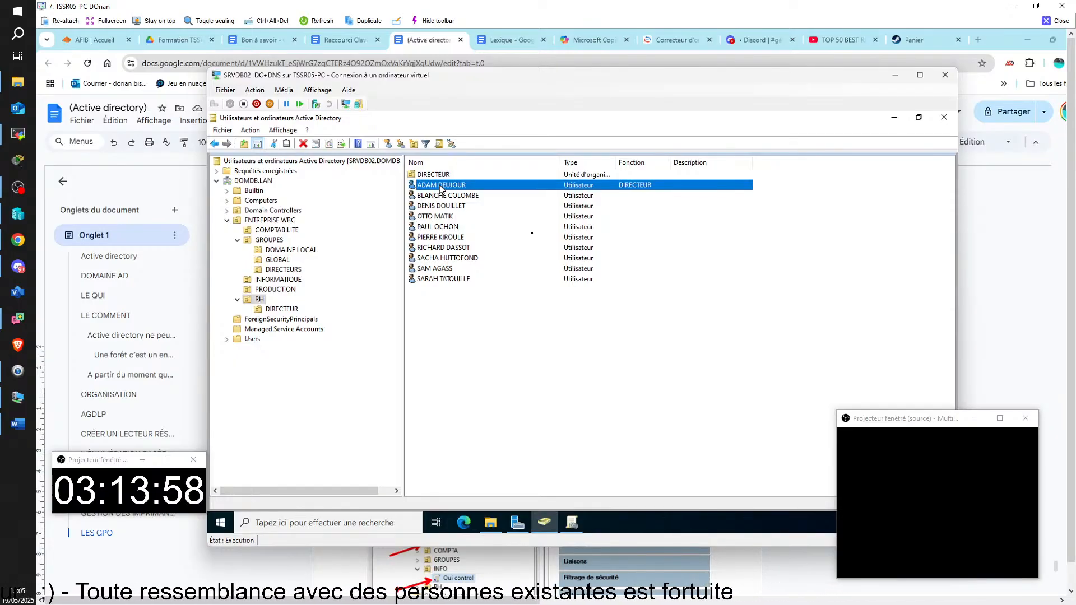
pyautogui.moveTo(441, 186); pyautogui.dragTo(440, 176)
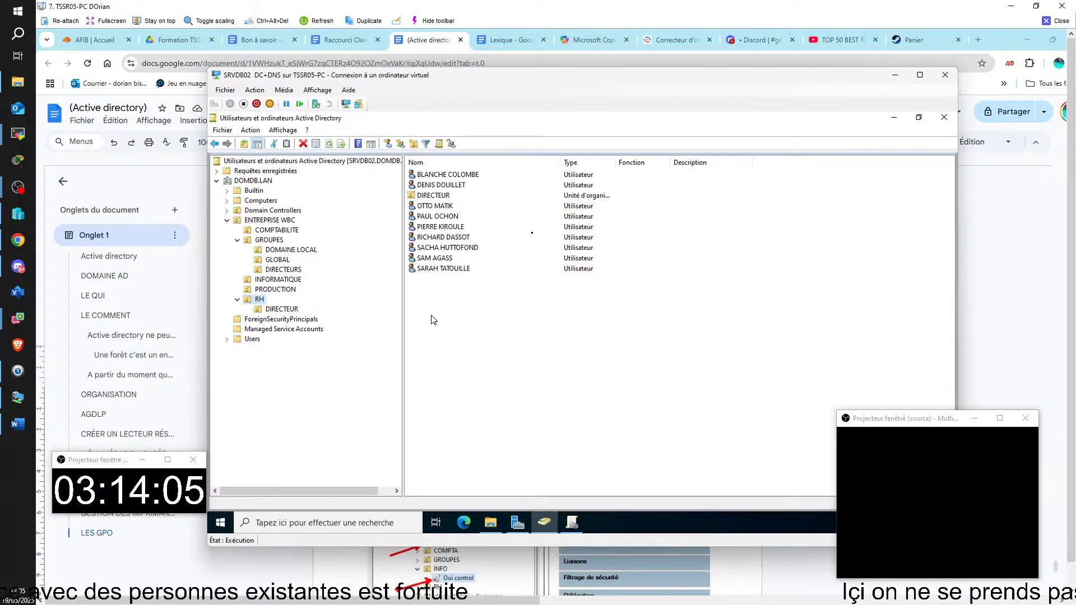
pyautogui.click(571, 525)
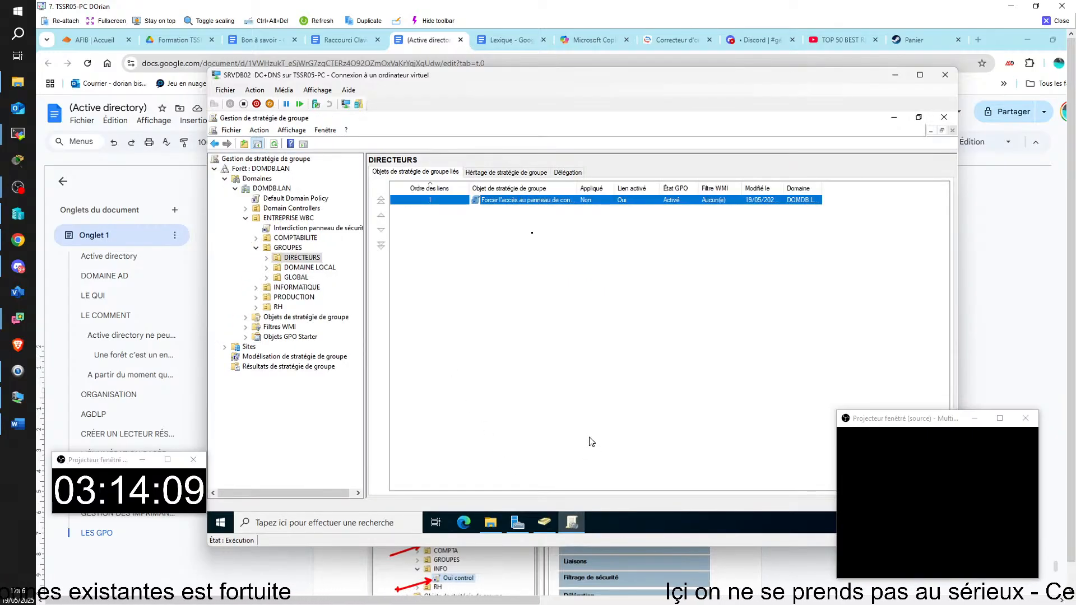
# Step: Expand RH and link 'Forcer l'accès au panneau de configuration' to its DIRECTEUR sub-OU
pyautogui.click(278, 308)
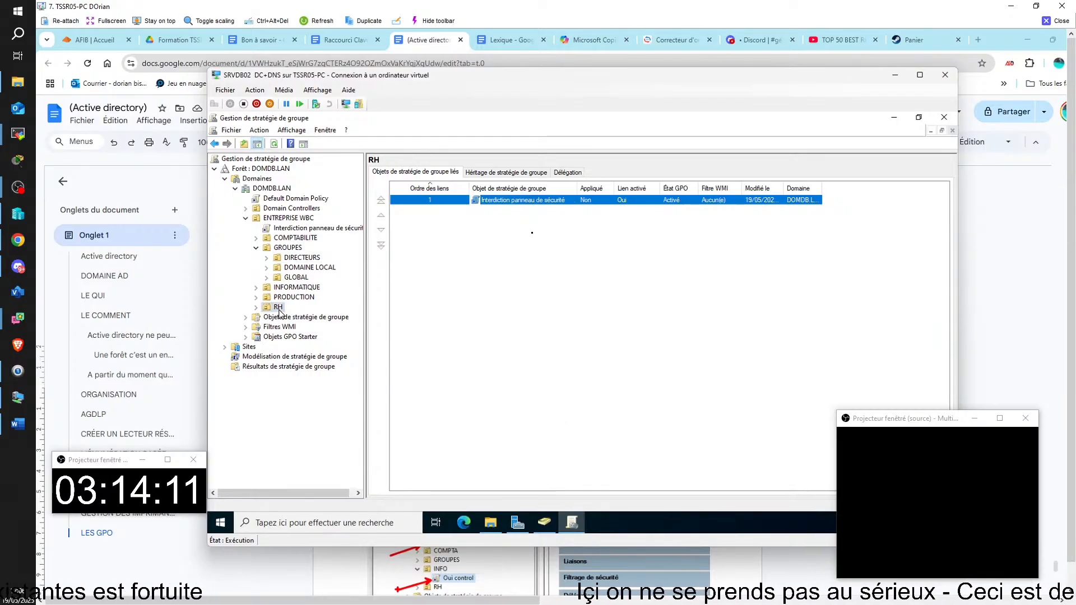
pyautogui.doubleClick(270, 310)
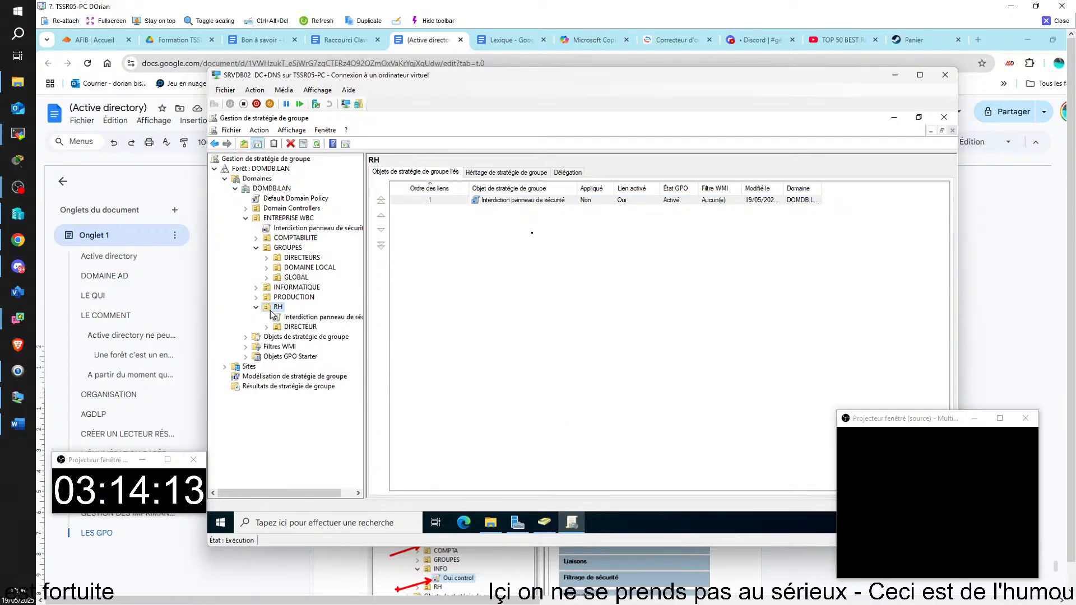
pyautogui.click(297, 328)
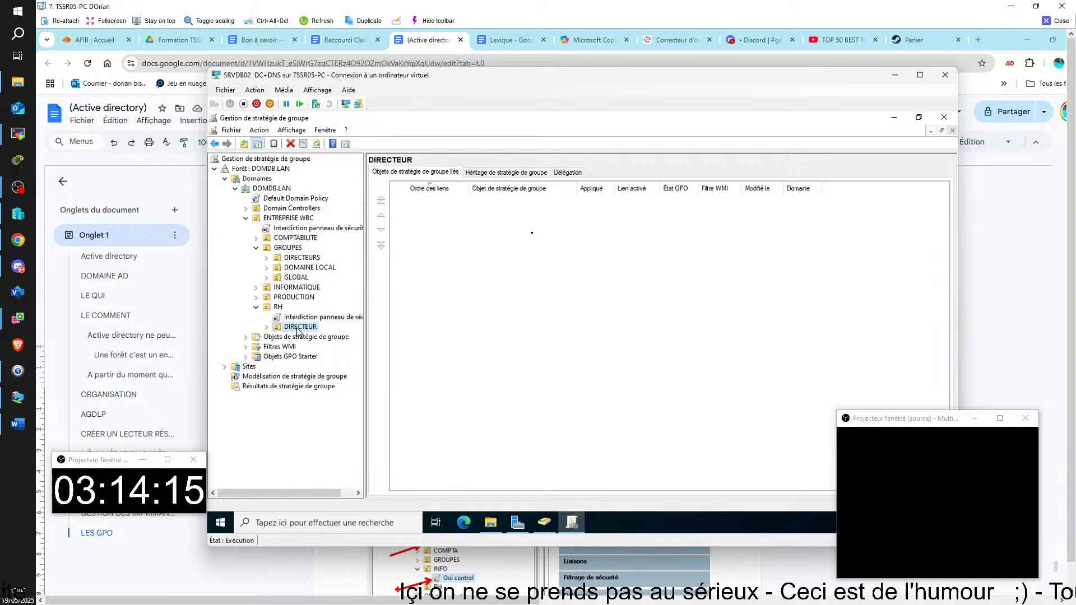
pyautogui.rightClick(297, 329)
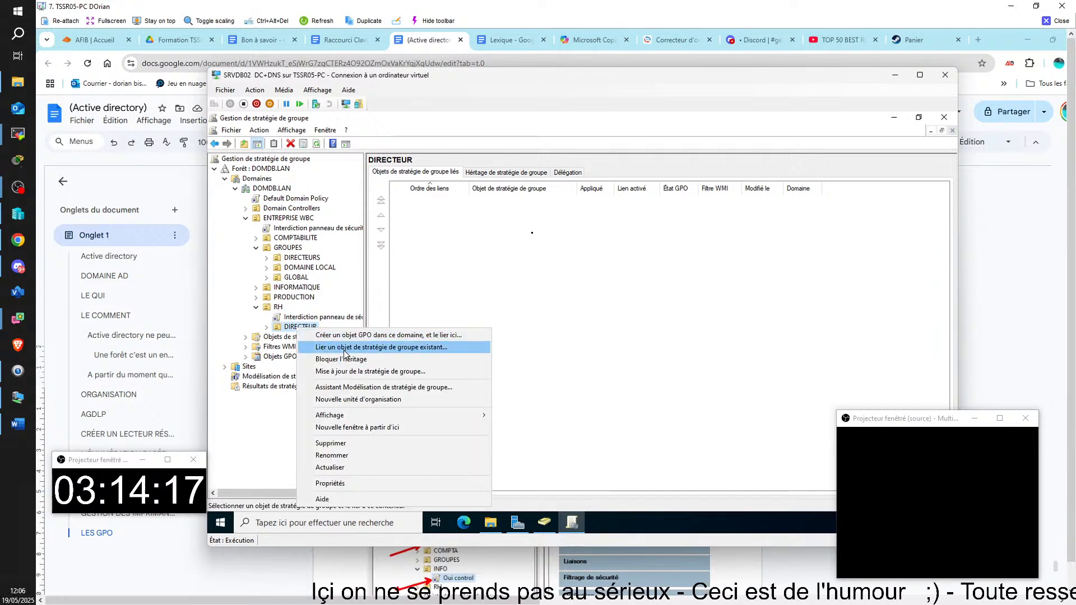
pyautogui.click(337, 348)
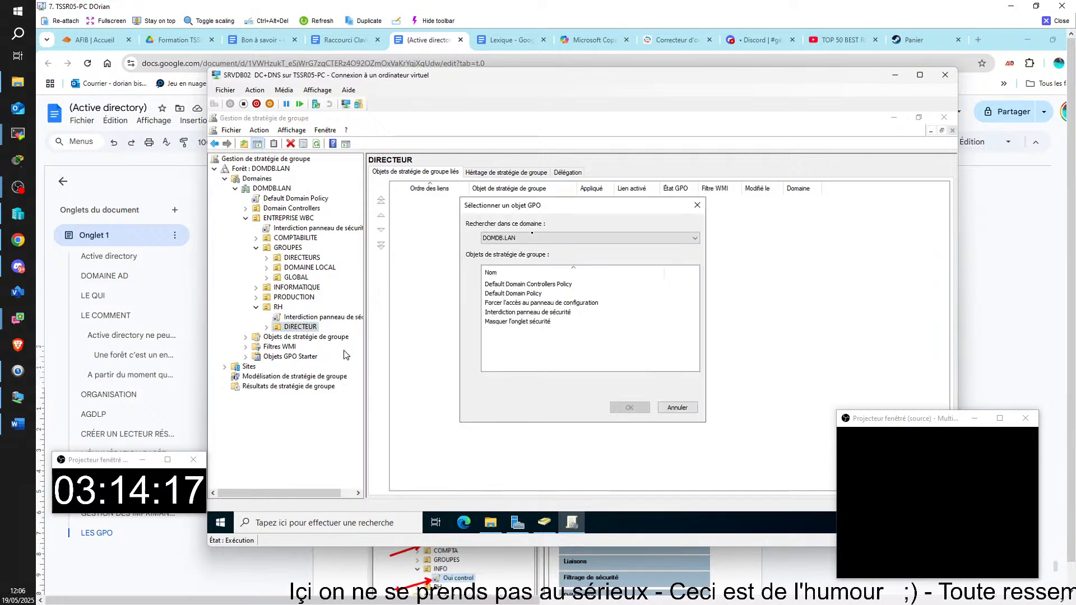
pyautogui.click(503, 303)
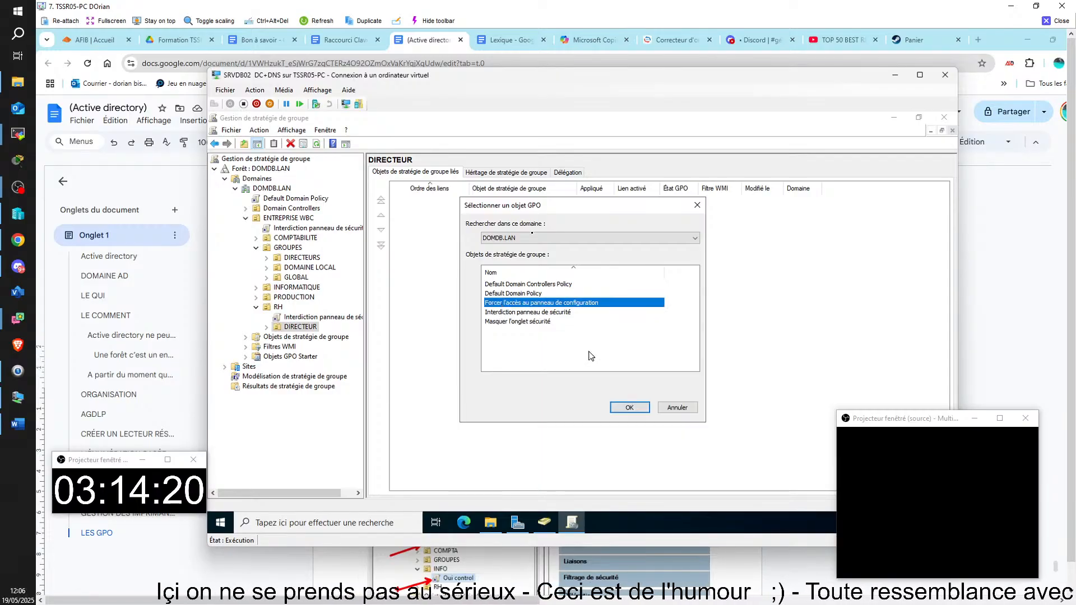
pyautogui.click(628, 408)
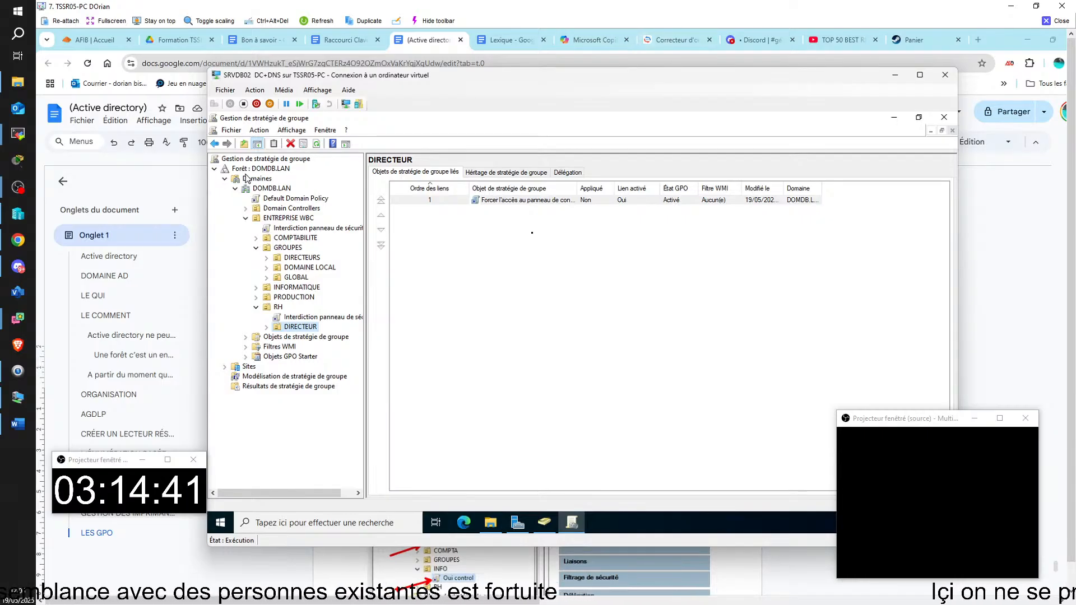
# Step: Review the DIRECTEURS and GLOBAL group folders in ADUC, then close the TSSR05-PC remote view
pyautogui.click(544, 522)
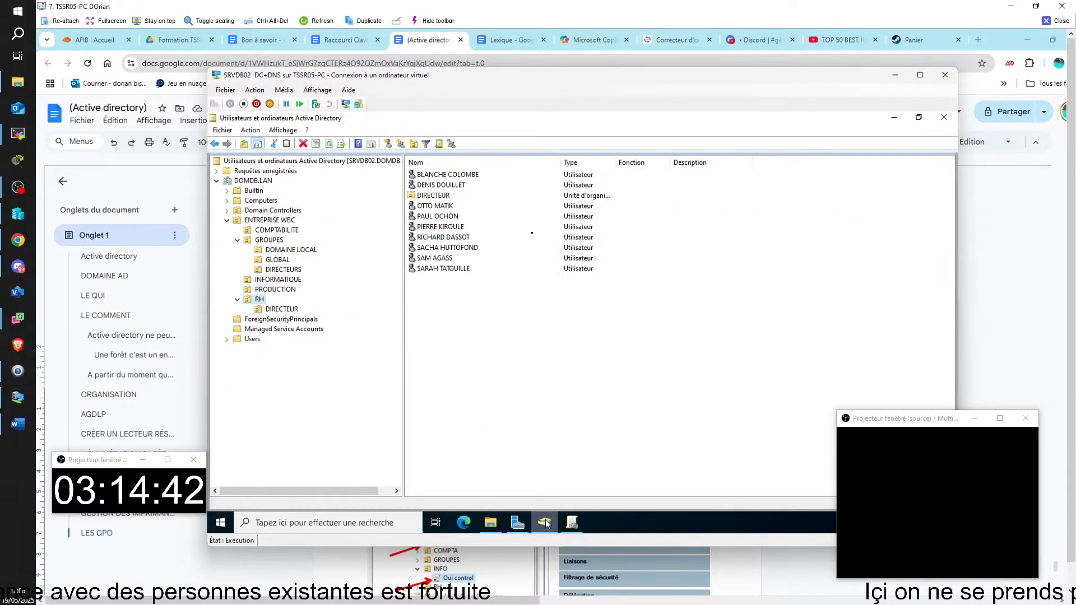
pyautogui.click(283, 270)
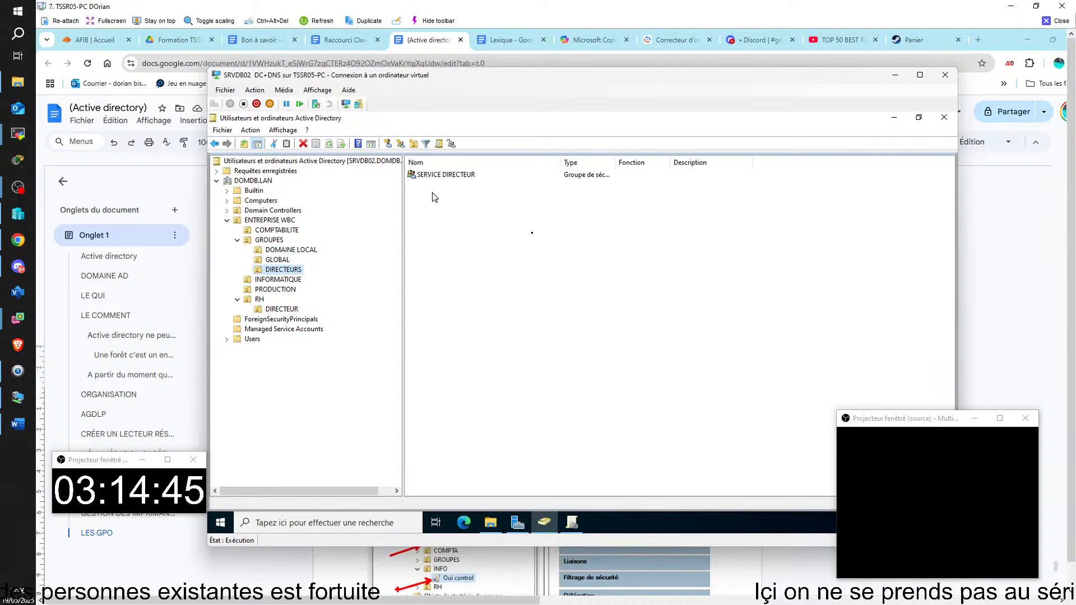
pyautogui.click(453, 176)
pyautogui.click(281, 260)
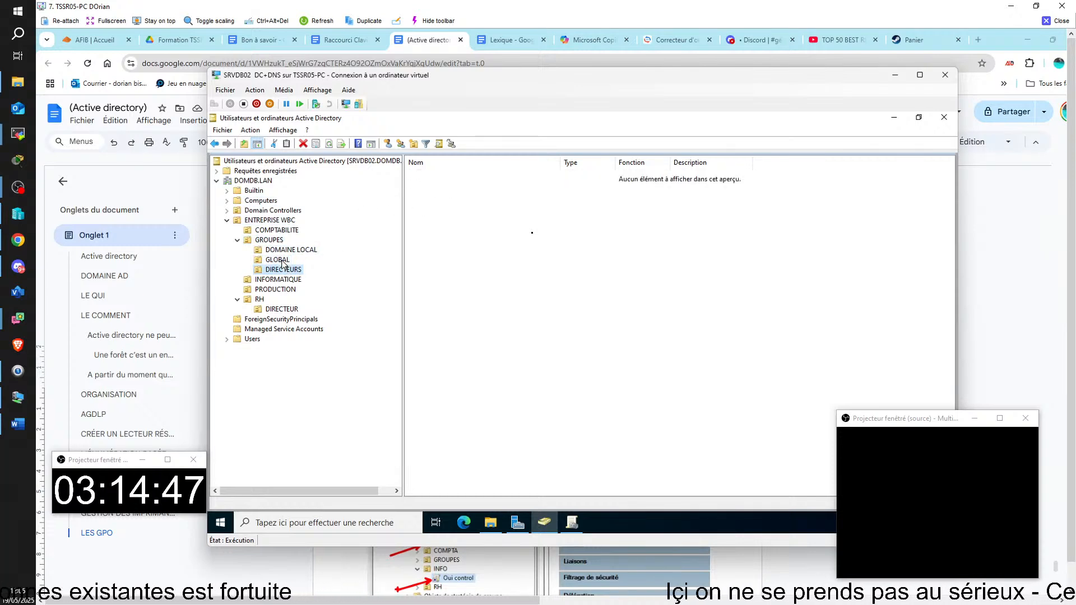
pyautogui.click(277, 261)
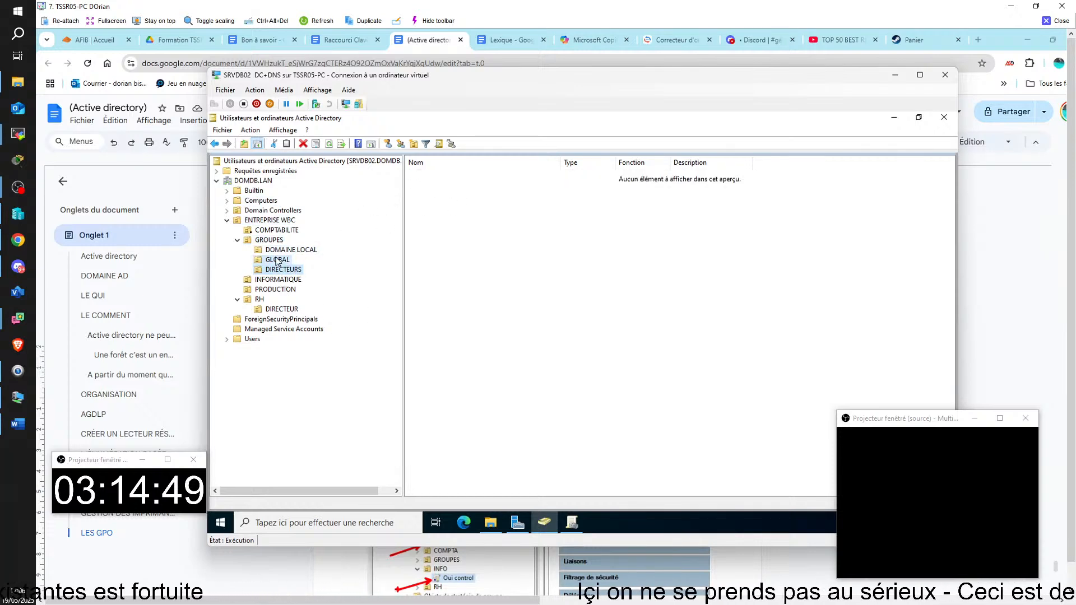
pyautogui.click(281, 270)
pyautogui.click(1052, 23)
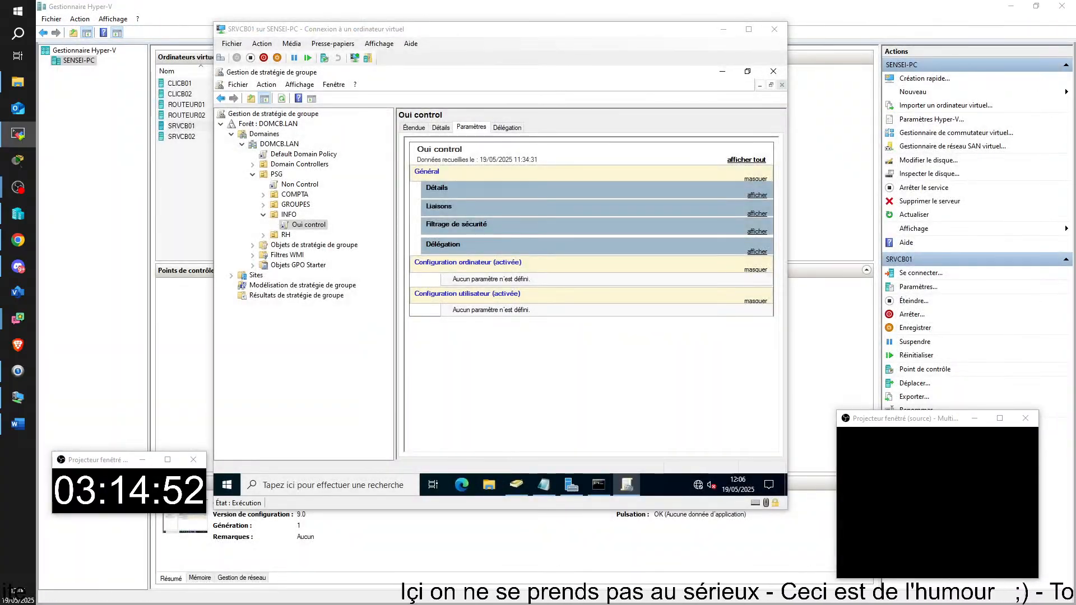
# Step: Bring the TSSR03-PC student's remote session on screen and maximize it
pyautogui.moveTo(1075, 303); pyautogui.dragTo(600, 24)
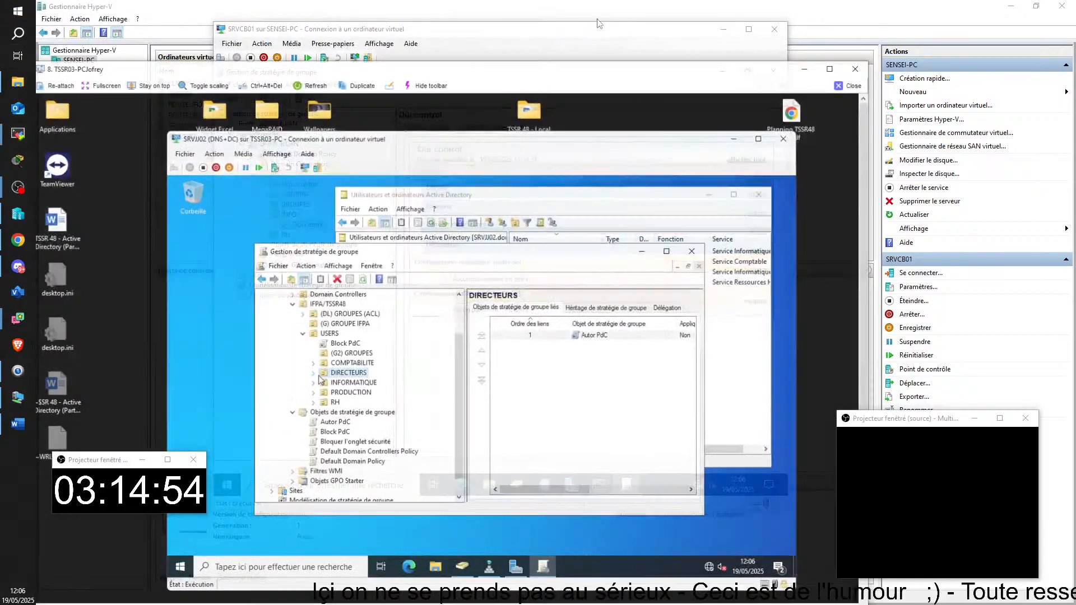
pyautogui.click(829, 69)
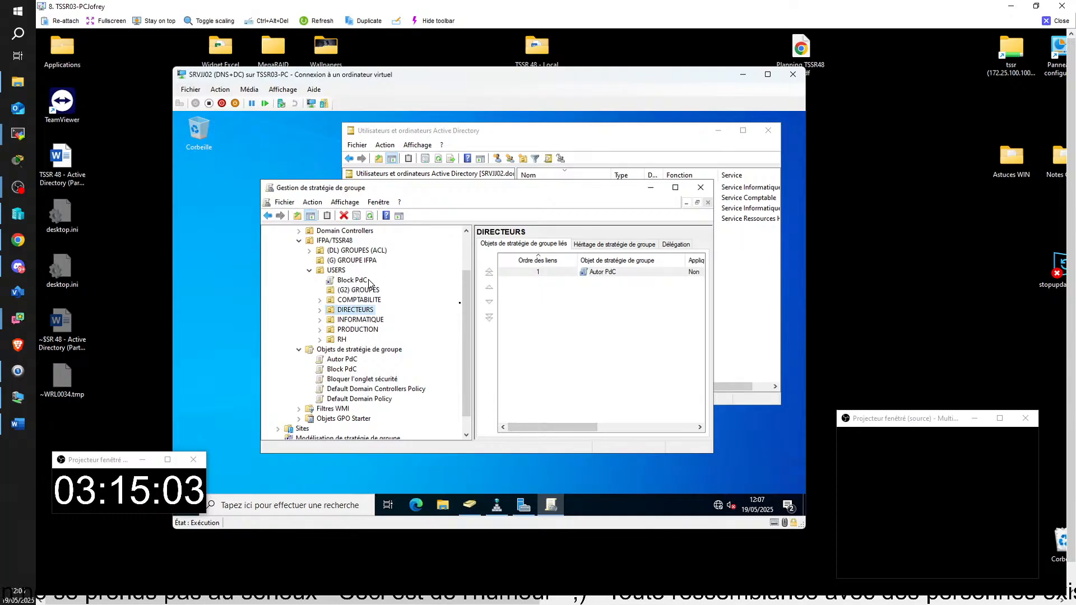
# Step: Expand INFORMATIQUE and DIRECTEURS in GPMC to see their linked GPOs, then bring up ADUC
pyautogui.click(320, 321)
pyautogui.click(320, 310)
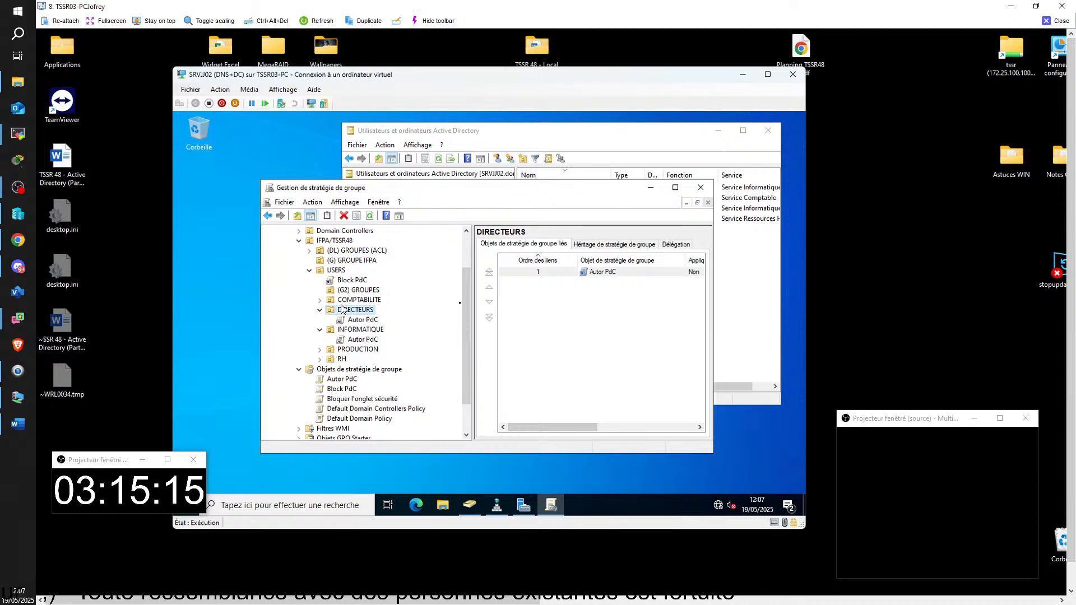
pyautogui.click(585, 131)
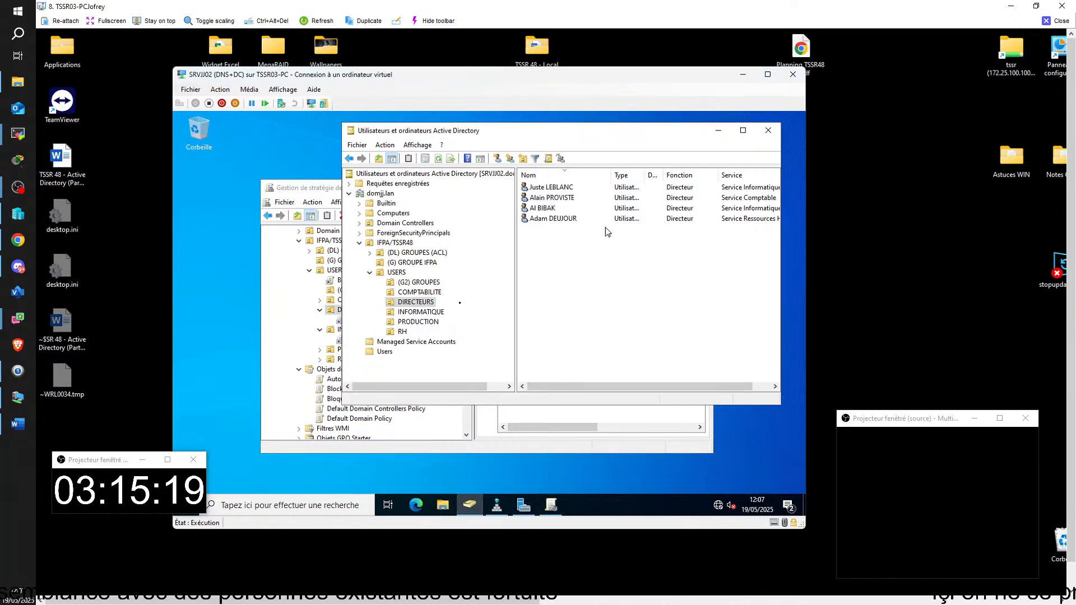
pyautogui.moveTo(541, 386); pyautogui.dragTo(564, 387)
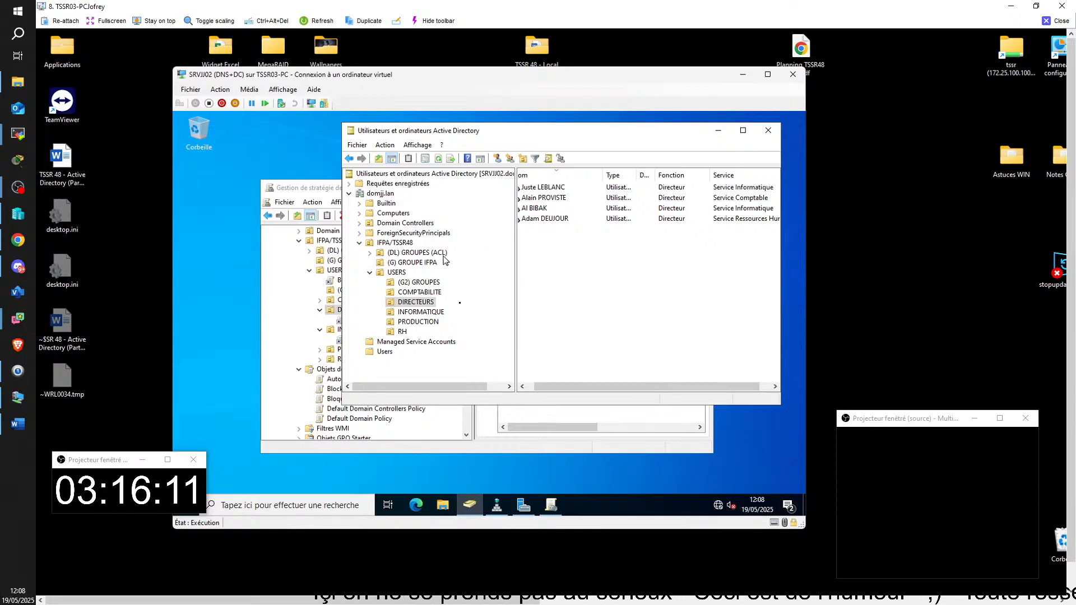
# Step: Confirm COMPTABILITE's Bloquer l'onglet sécurité link, then list COMPTABILITE's users in ADUC
pyautogui.click(298, 191)
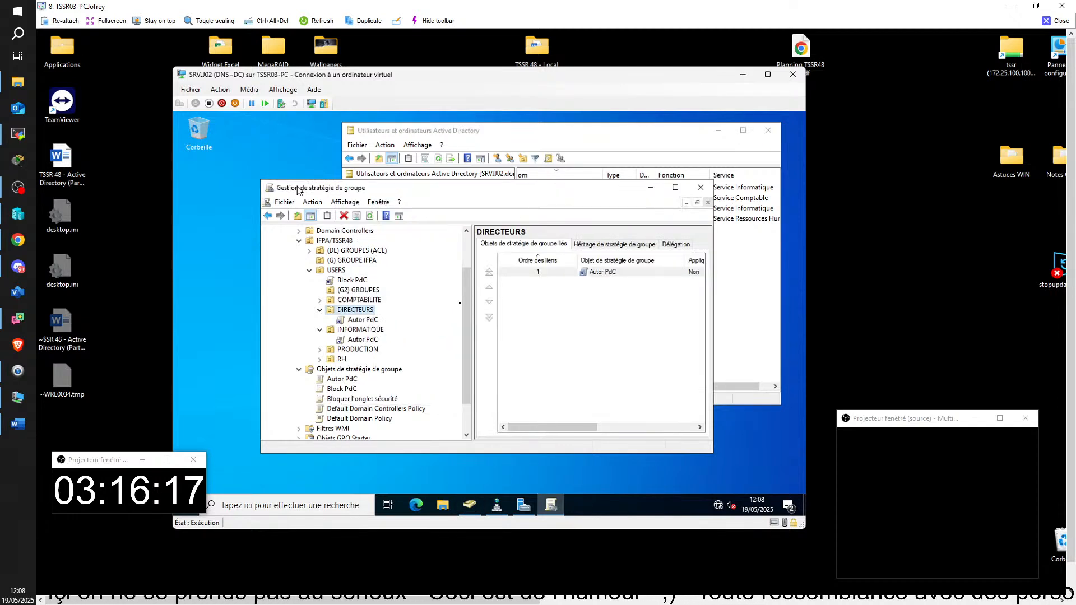
pyautogui.click(320, 299)
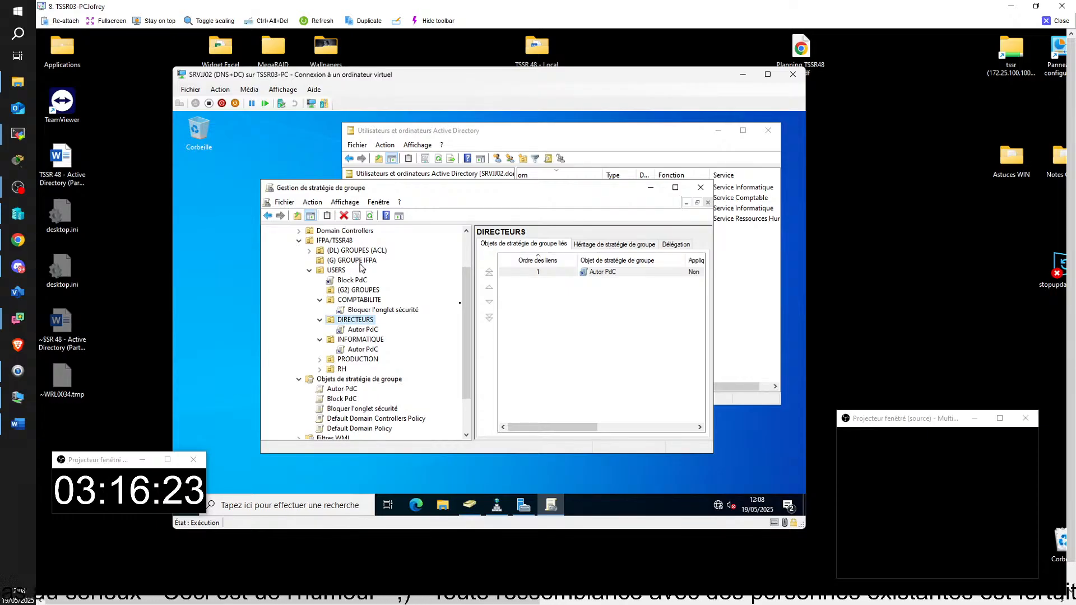
pyautogui.click(464, 135)
pyautogui.moveTo(464, 133); pyautogui.dragTo(496, 137)
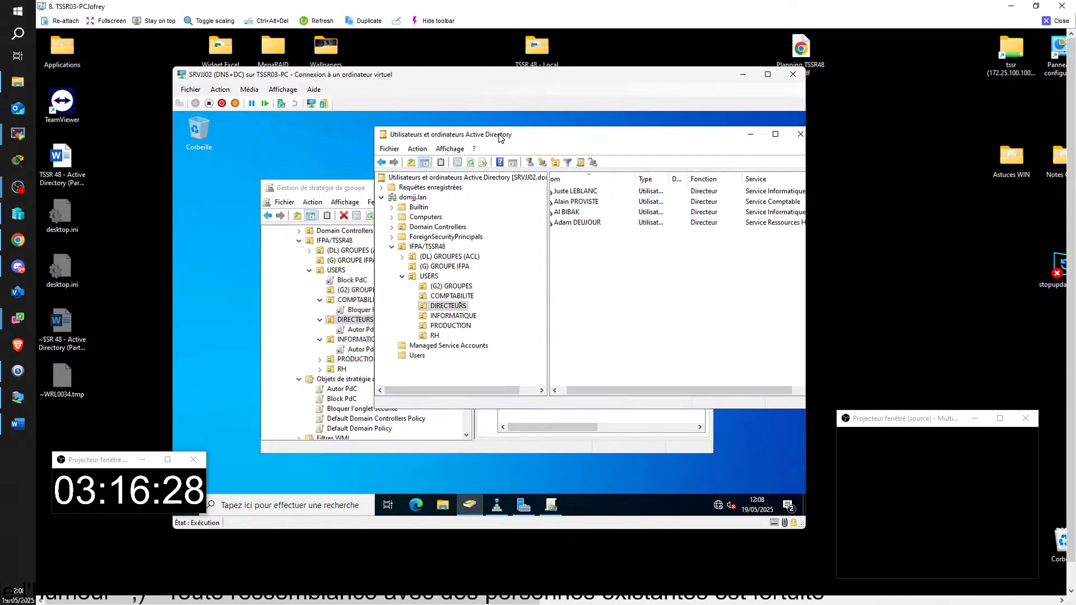
pyautogui.moveTo(547, 255); pyautogui.dragTo(518, 257)
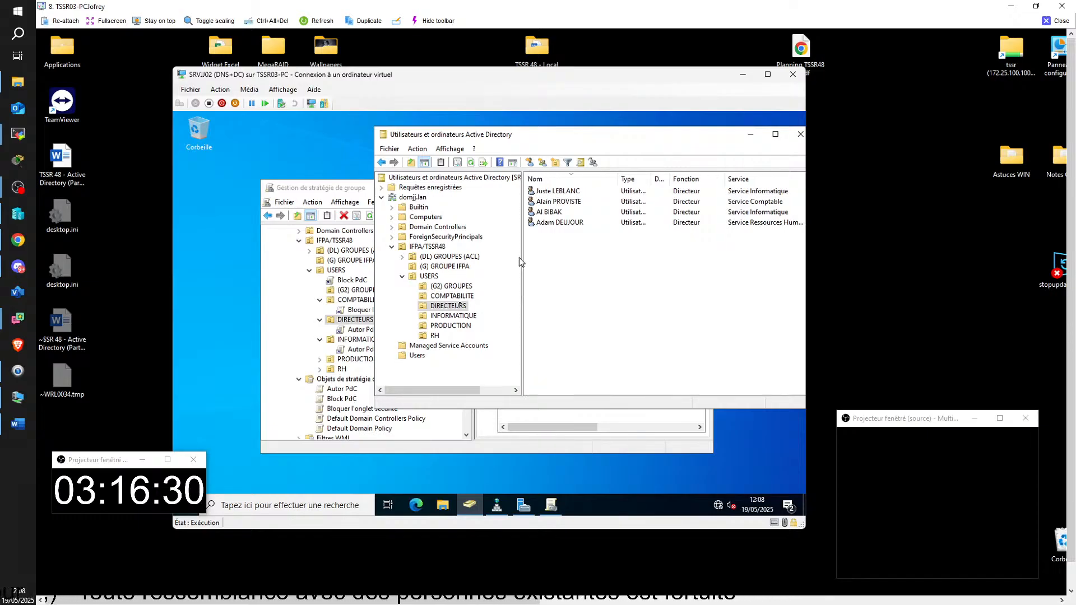
pyautogui.click(450, 297)
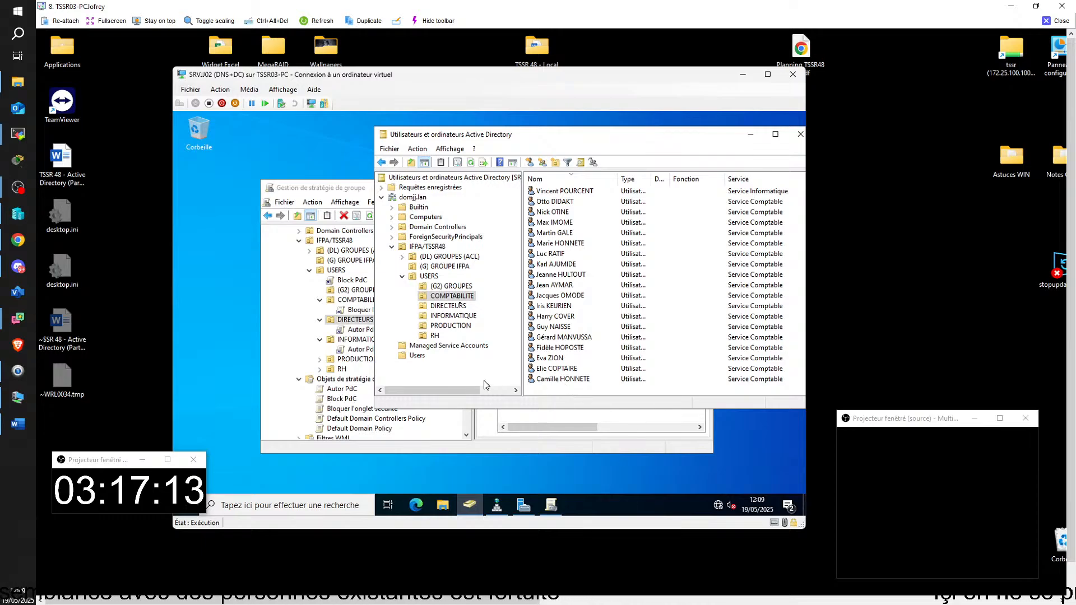
# Step: Bring the Group Policy console forward and re-expand COMPTABILITE to show its linked GPO
pyautogui.click(299, 366)
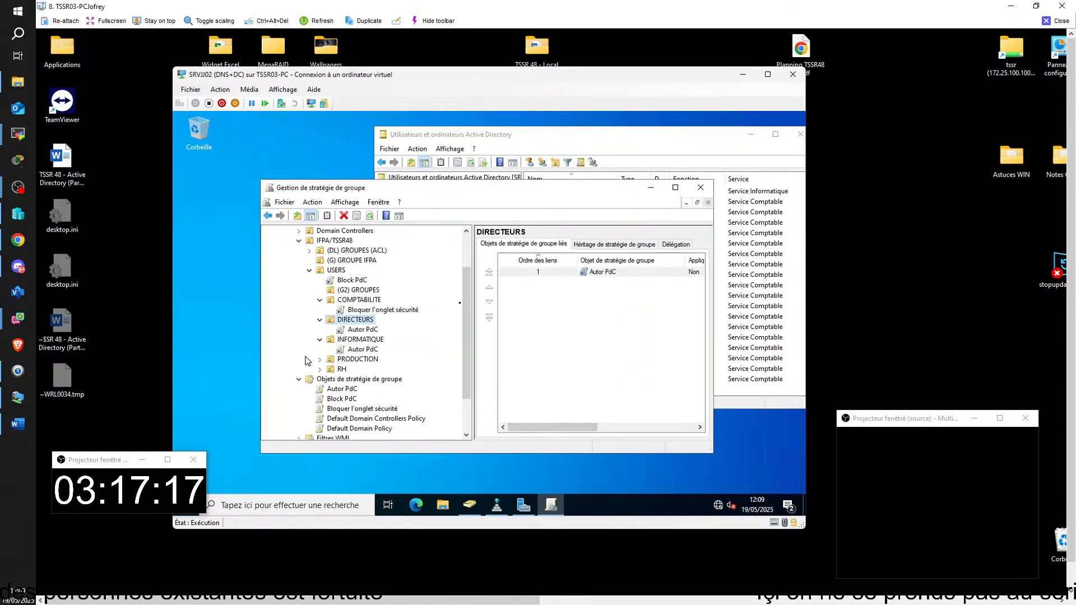
pyautogui.click(319, 301)
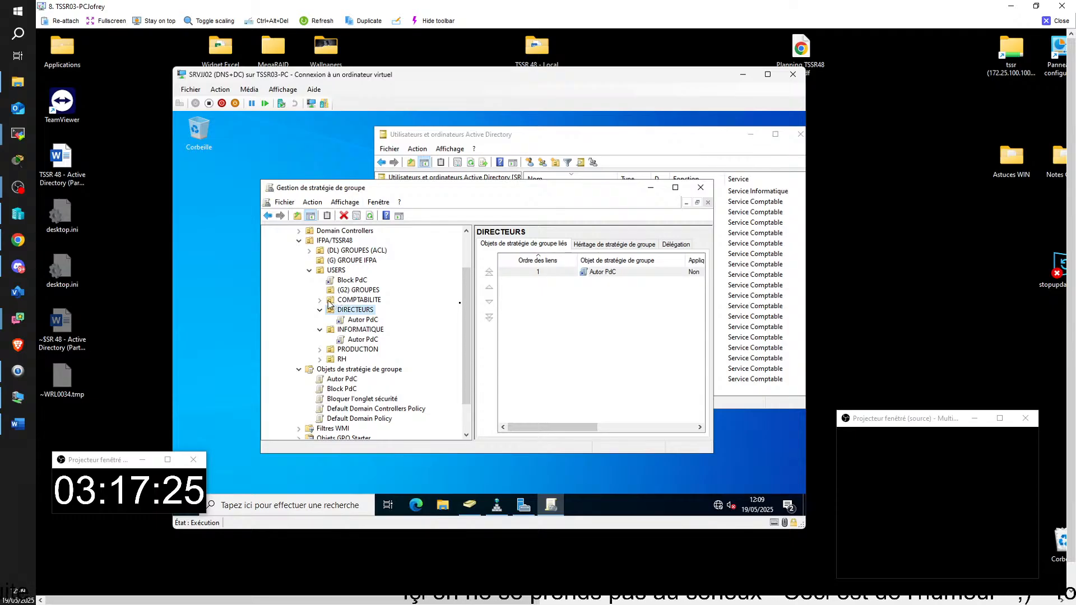
pyautogui.click(319, 301)
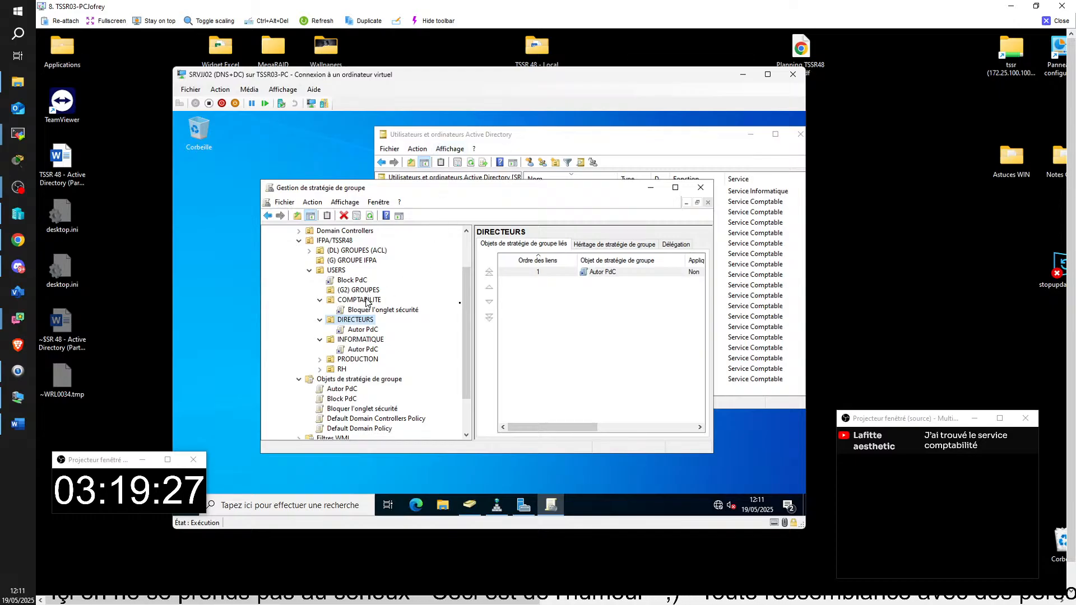
# Step: Reposition and narrow the console, check COMPTABILITE's actions, then close the student's remote view
pyautogui.moveTo(489, 192); pyautogui.dragTo(476, 175)
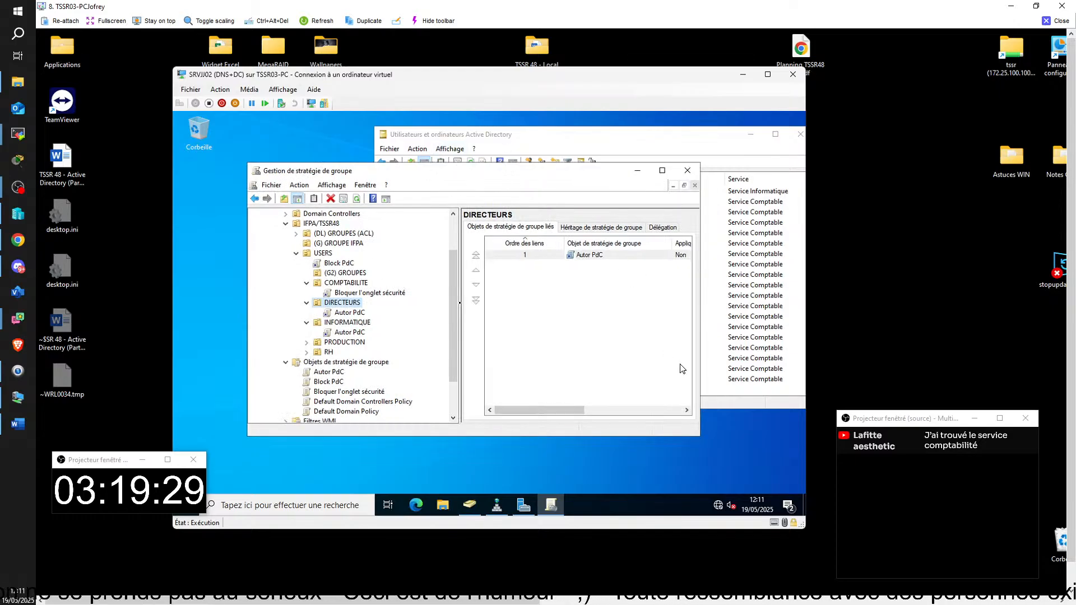
pyautogui.moveTo(700, 387); pyautogui.dragTo(656, 386)
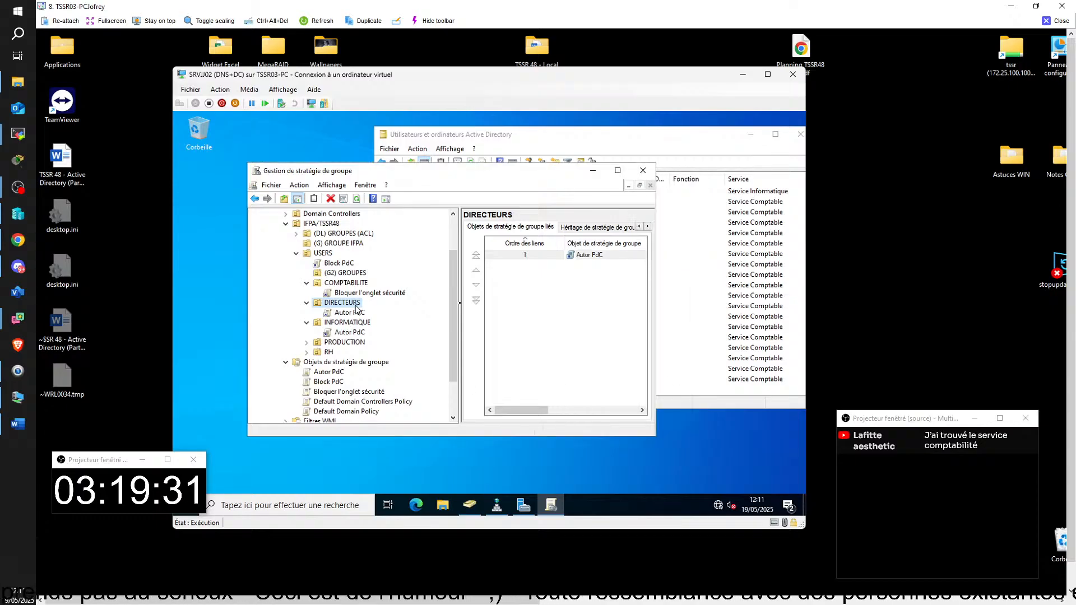
pyautogui.click(340, 283)
pyautogui.rightClick(342, 283)
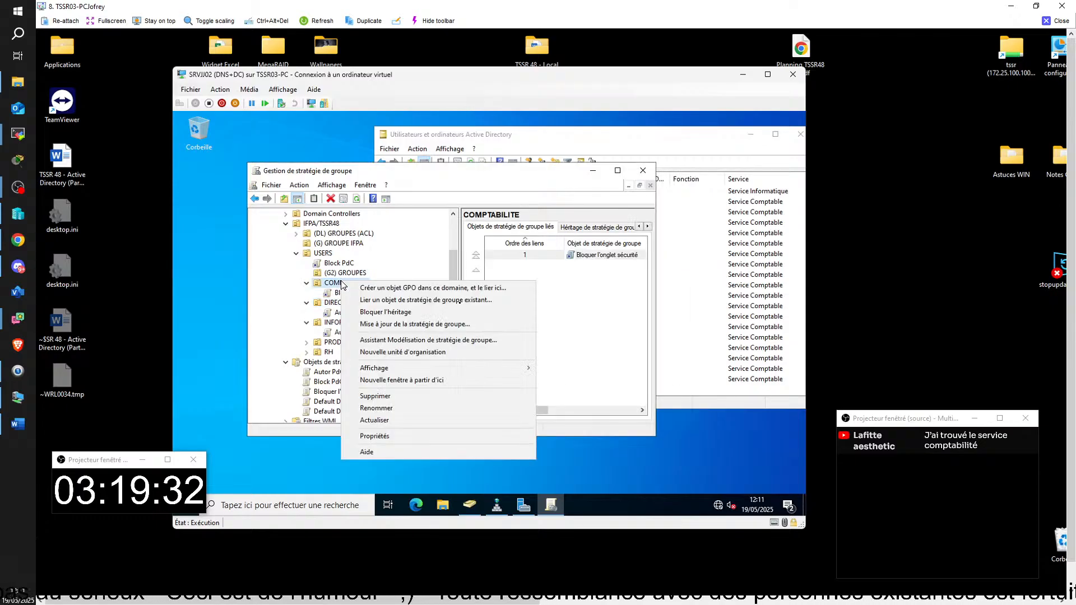
pyautogui.click(512, 139)
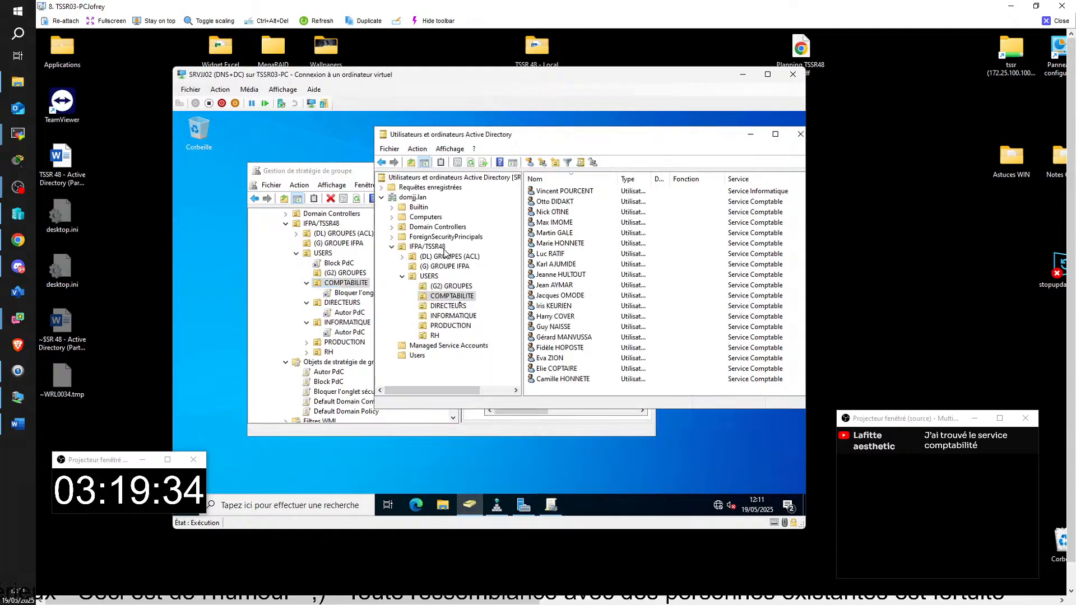
pyautogui.click(1054, 21)
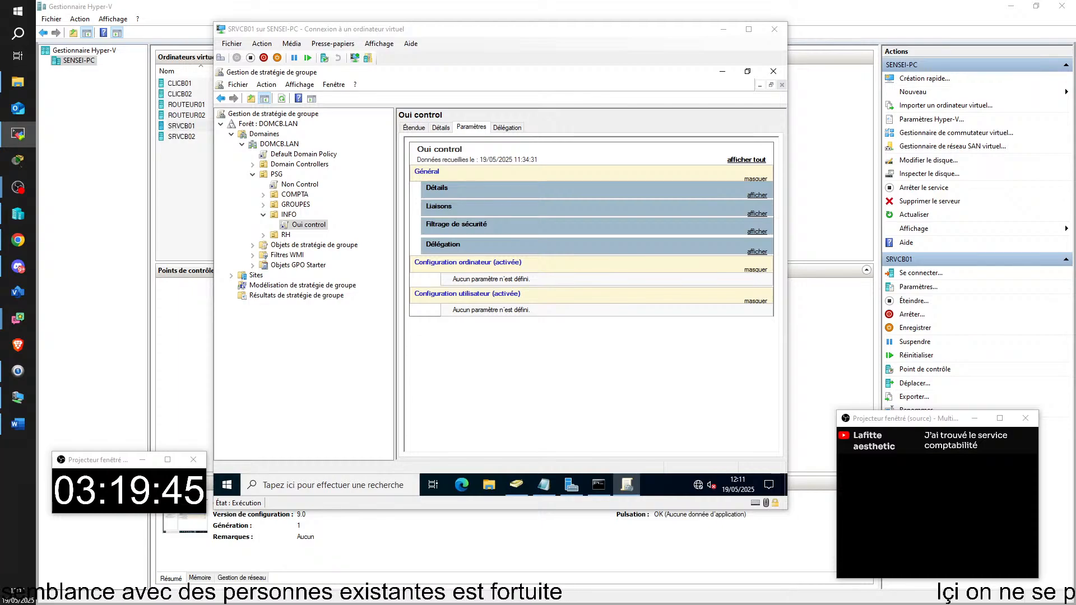
# Step: Switch to the TSSR10-PC remote session showing the directeur control up GPO's scope
pyautogui.hotkey('alt', 'Tab')
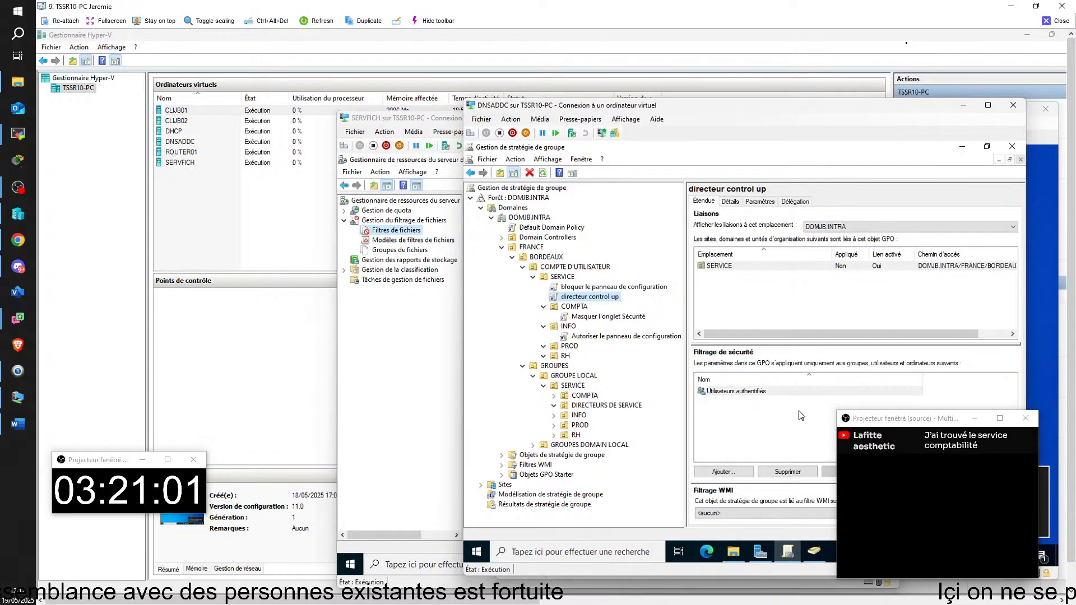
# Step: Remove Utilisateurs authentifiés from the GPO's security filtering, then leave the TSSR10-PC session
pyautogui.click(745, 392)
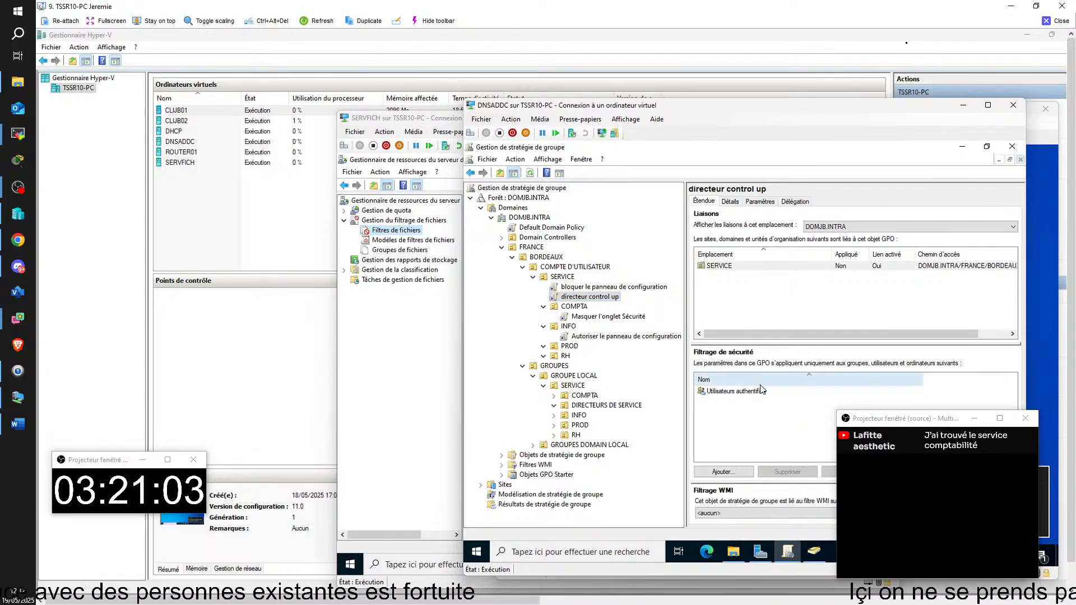
pyautogui.click(787, 471)
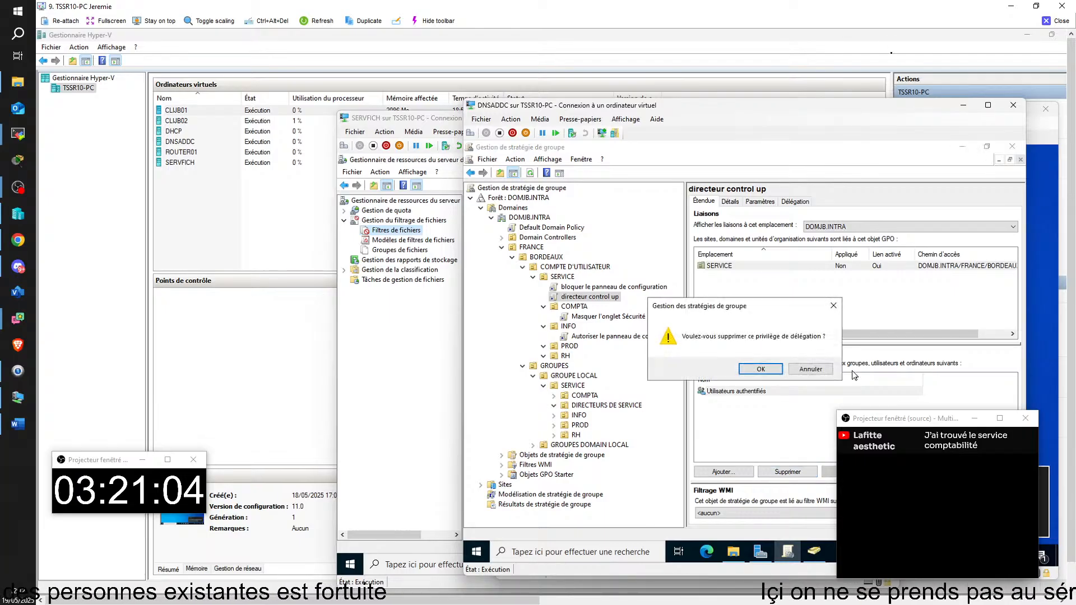
pyautogui.click(760, 368)
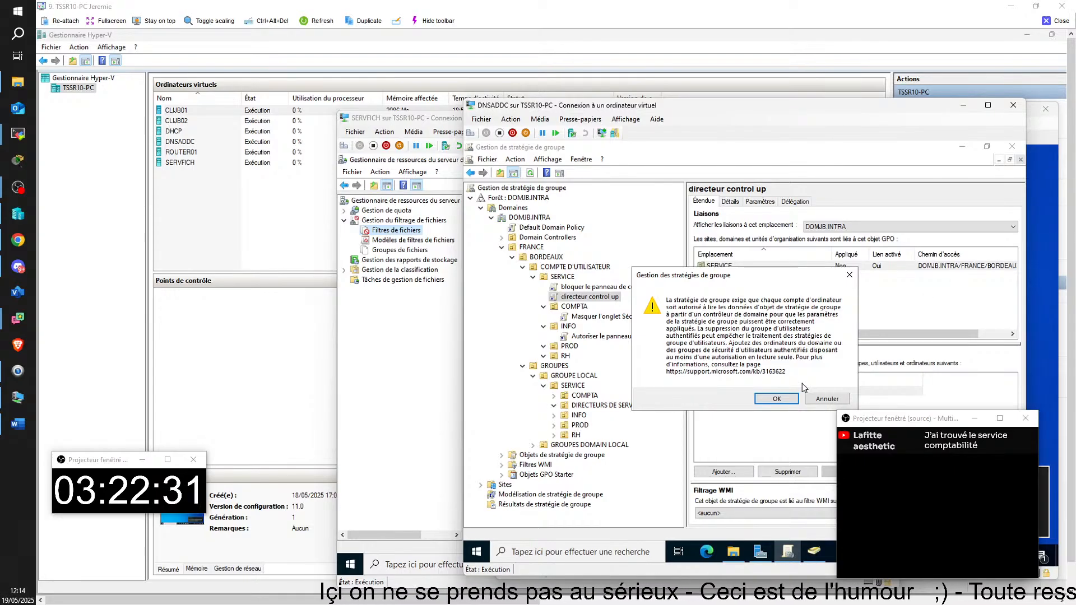
pyautogui.click(778, 398)
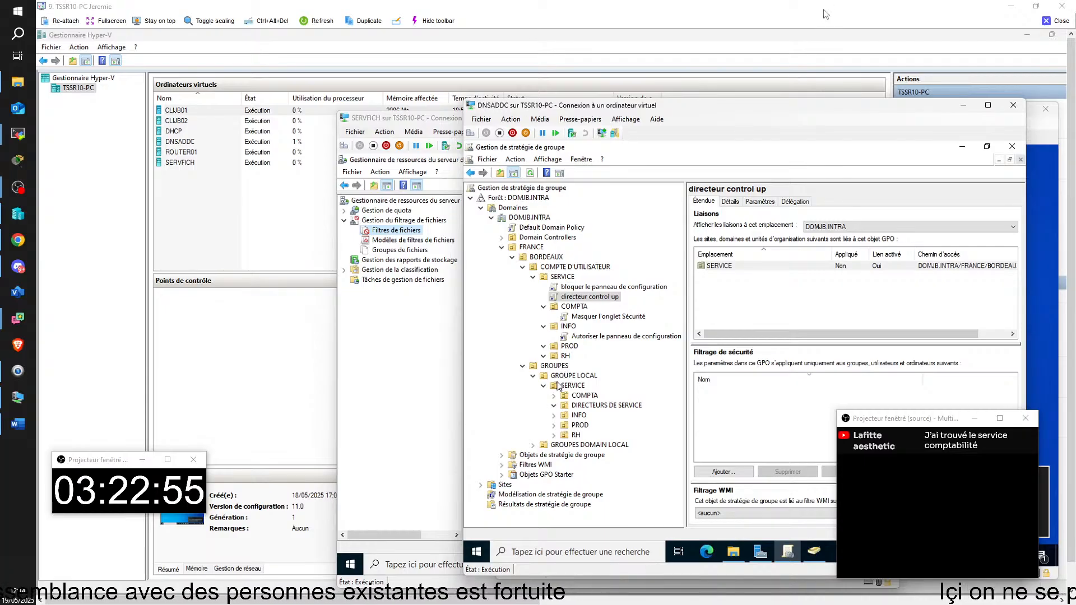
pyautogui.click(1056, 21)
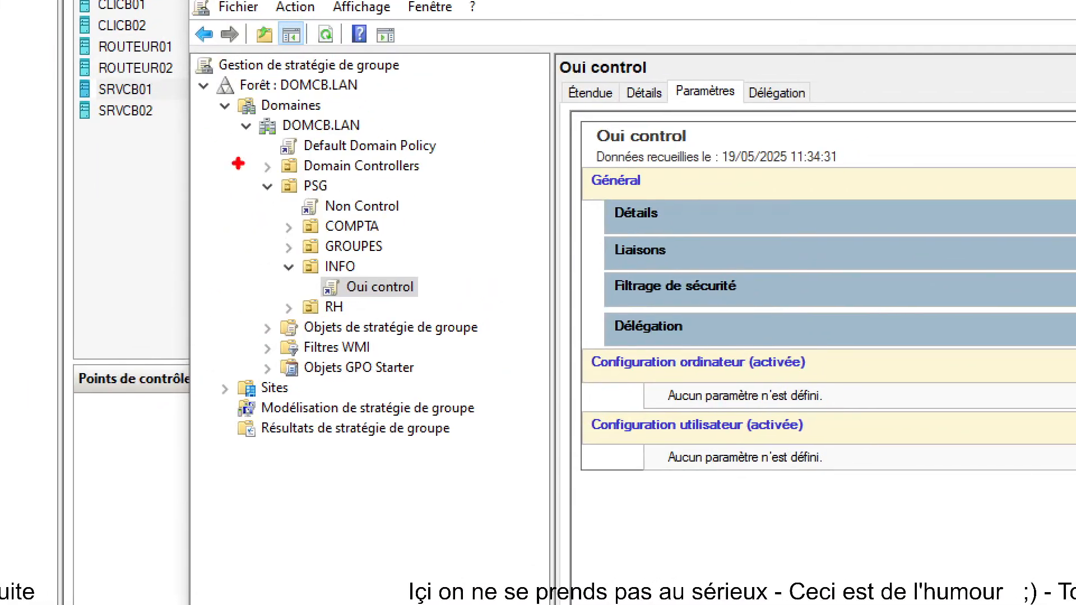
pyautogui.moveTo(303, 265); pyautogui.dragTo(442, 307)
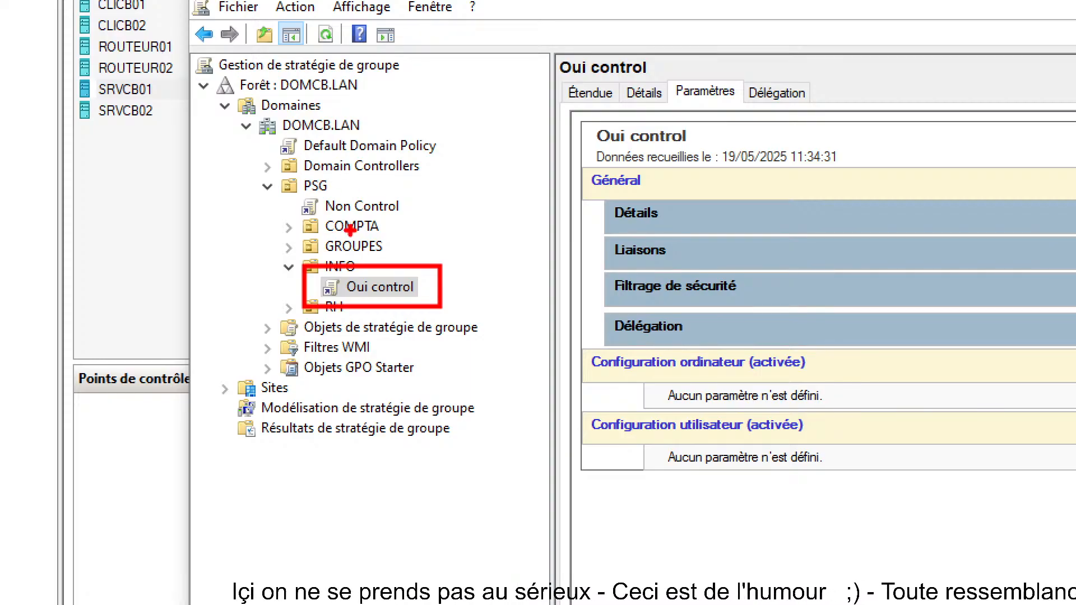
pyautogui.moveTo(338, 215); pyautogui.dragTo(363, 263)
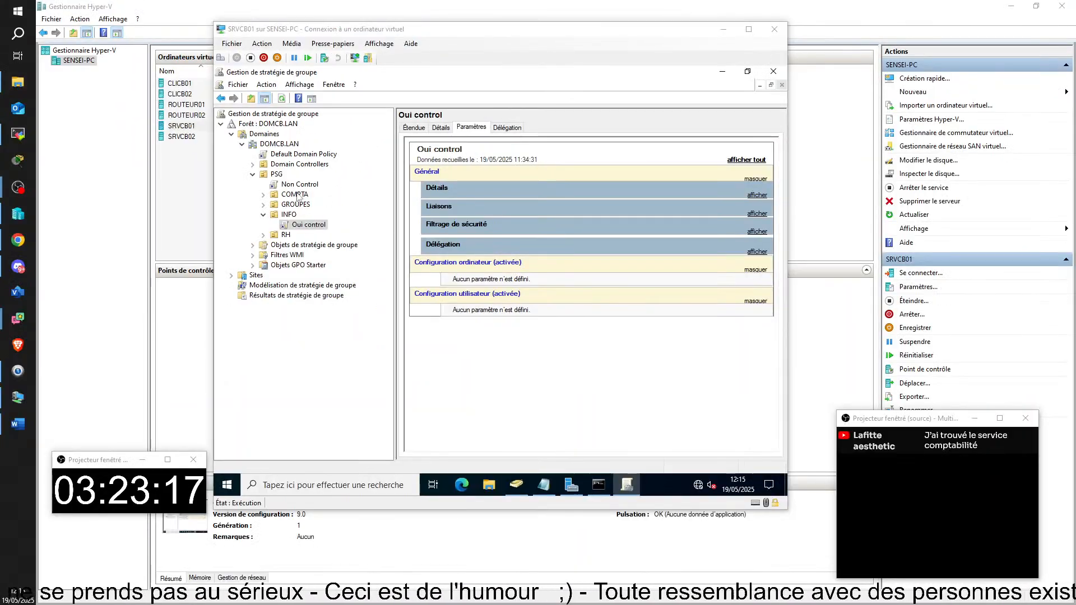
pyautogui.doubleClick(352, 226)
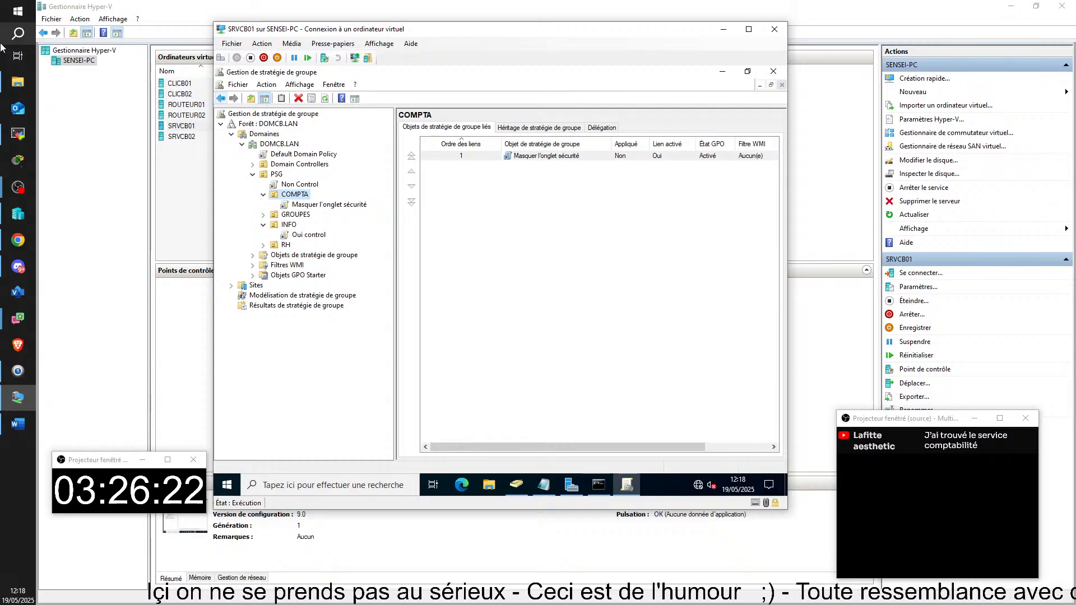
# Step: Link the existing Oui control GPO to PSG, placing it after Non Control
pyautogui.click(527, 372)
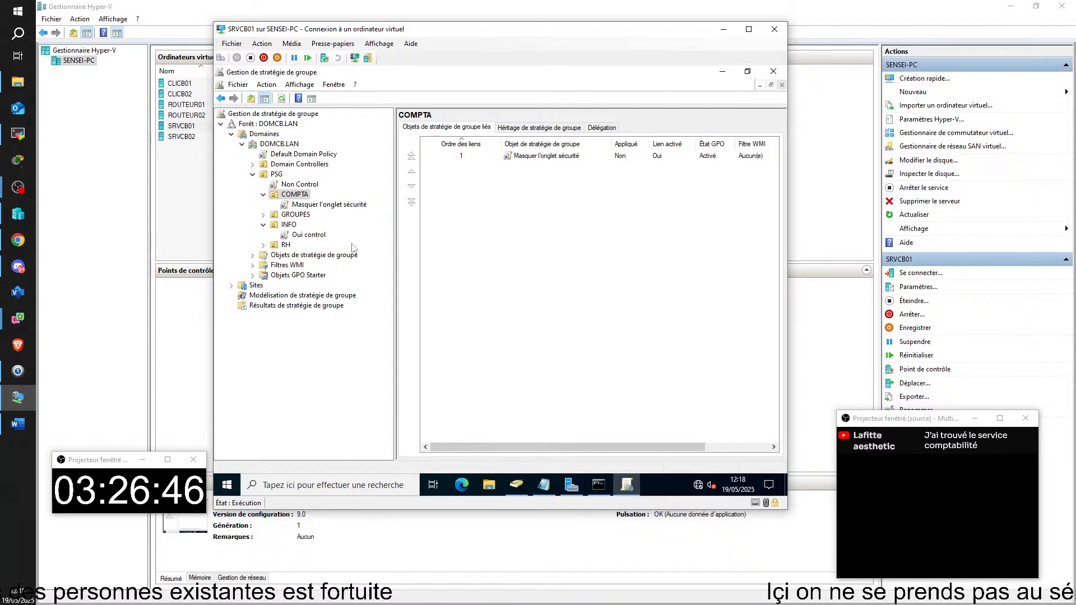
pyautogui.click(276, 173)
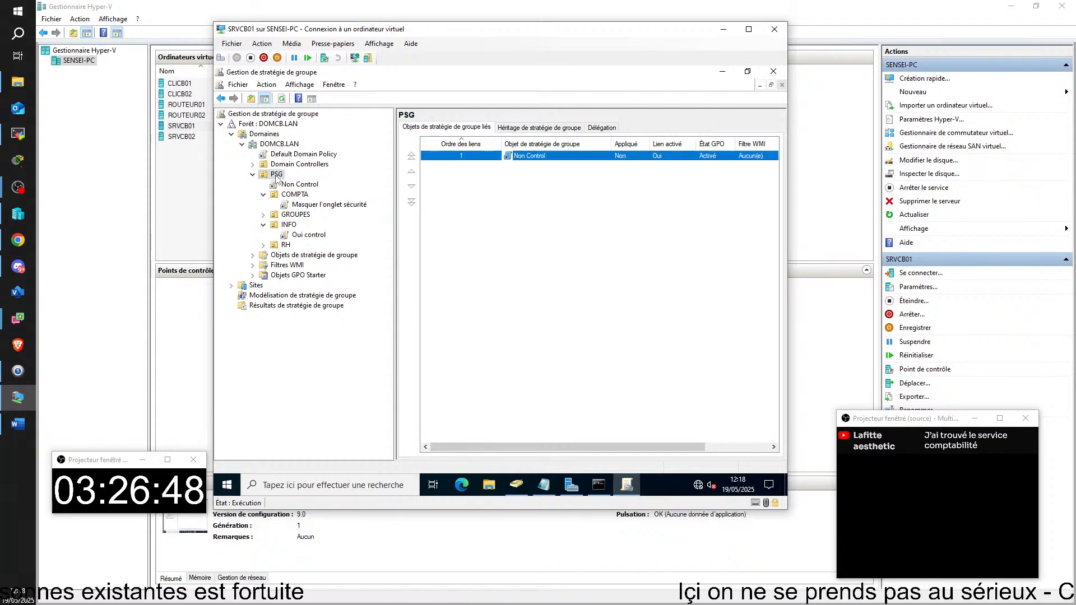
pyautogui.rightClick(276, 175)
pyautogui.click(336, 196)
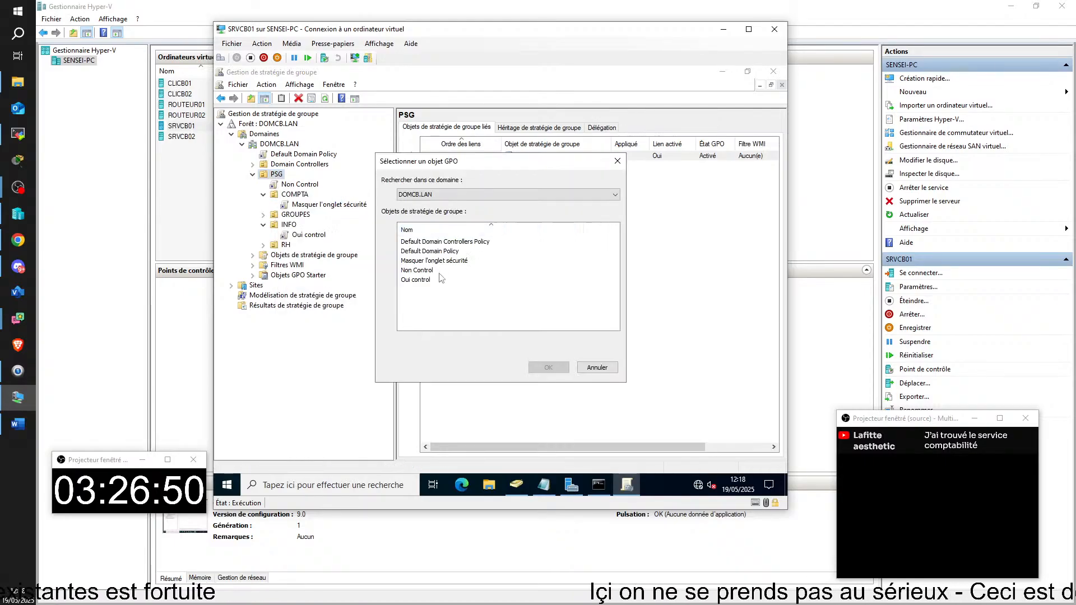
pyautogui.doubleClick(420, 280)
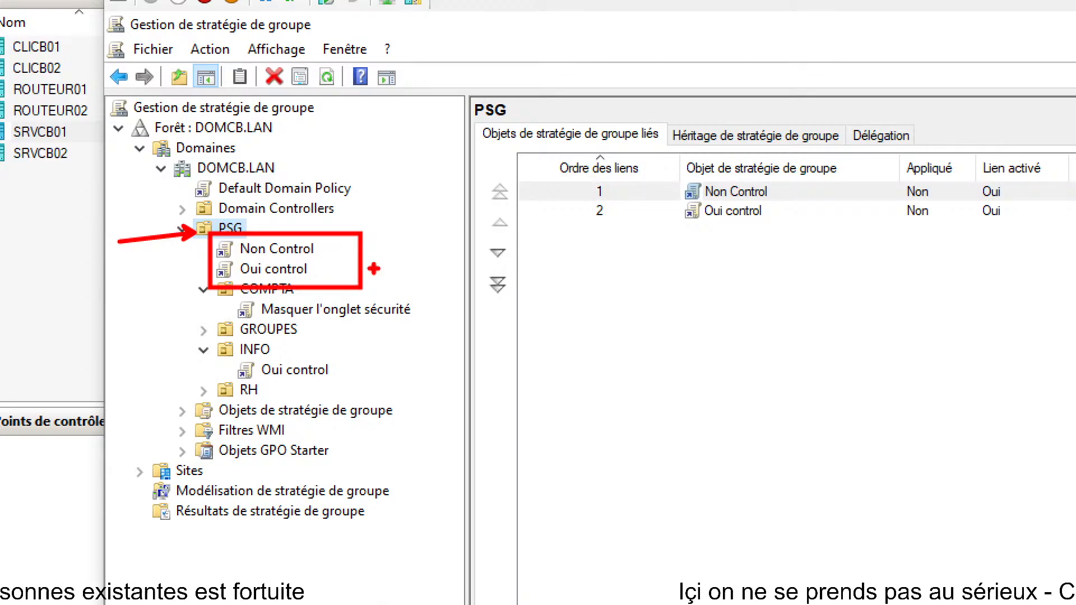
pyautogui.moveTo(564, 143)
pyautogui.mouseDown()
pyautogui.moveTo(607, 217)
pyautogui.moveTo(666, 254)
pyautogui.mouseUp()
pyautogui.hotkey('ctrl', 'z')
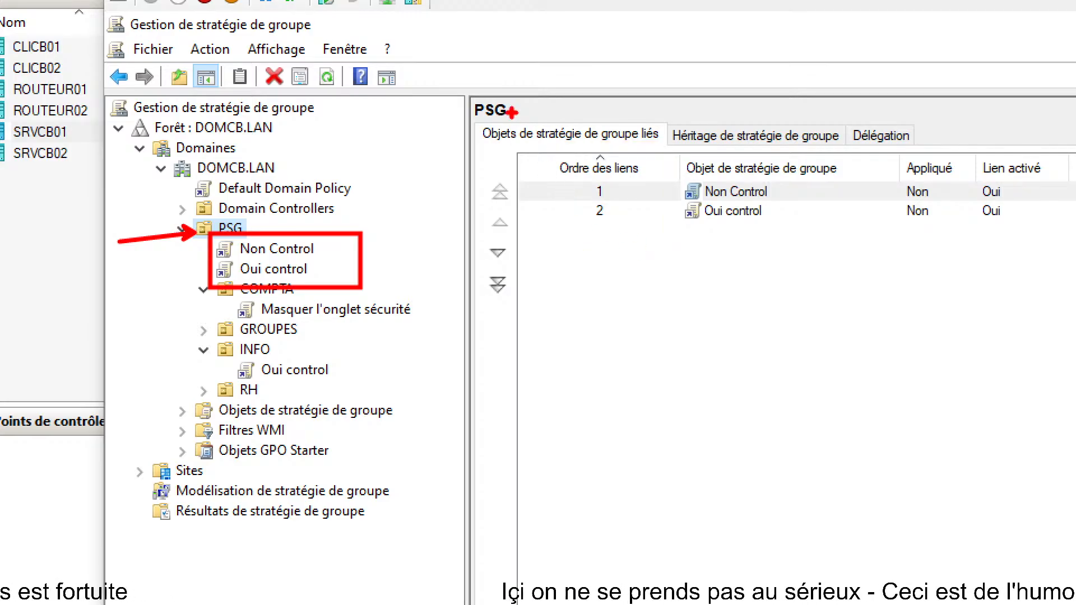
pyautogui.moveTo(528, 130); pyautogui.dragTo(668, 253)
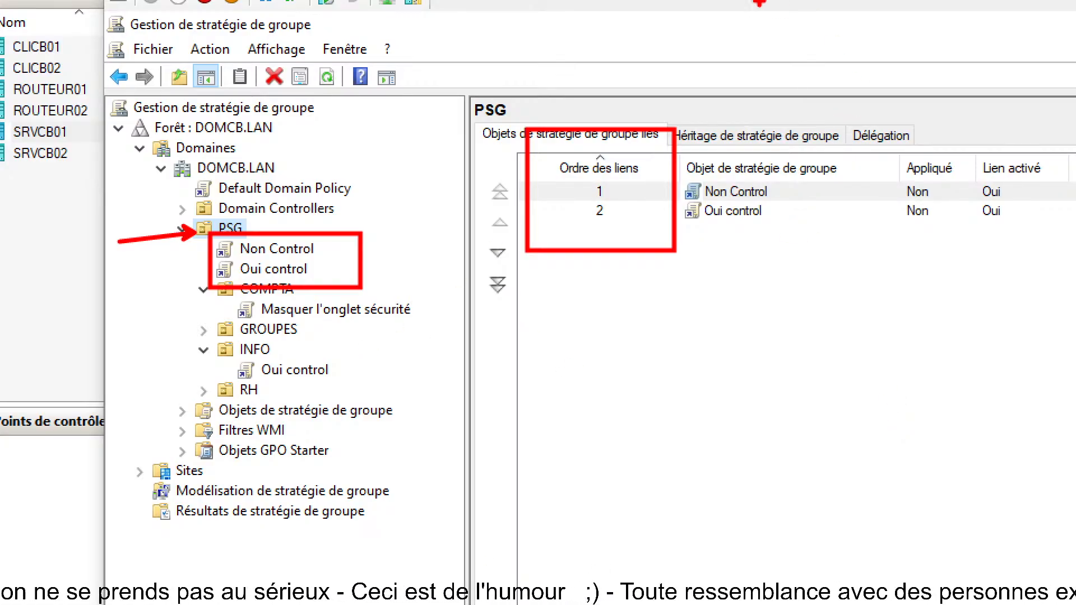
pyautogui.moveTo(699, 223)
pyautogui.mouseDown()
pyautogui.moveTo(760, 220)
pyautogui.moveTo(738, 202)
pyautogui.moveTo(787, 201)
pyautogui.mouseUp()
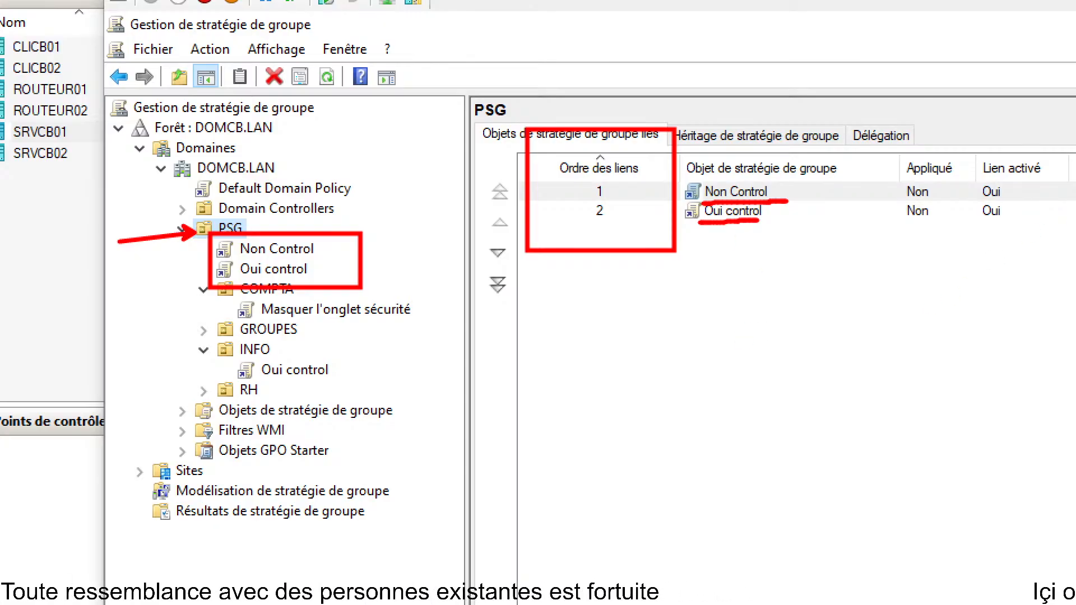
pyautogui.moveTo(472, 240)
pyautogui.mouseDown()
pyautogui.moveTo(496, 251)
pyautogui.moveTo(481, 235)
pyautogui.moveTo(461, 243)
pyautogui.mouseUp()
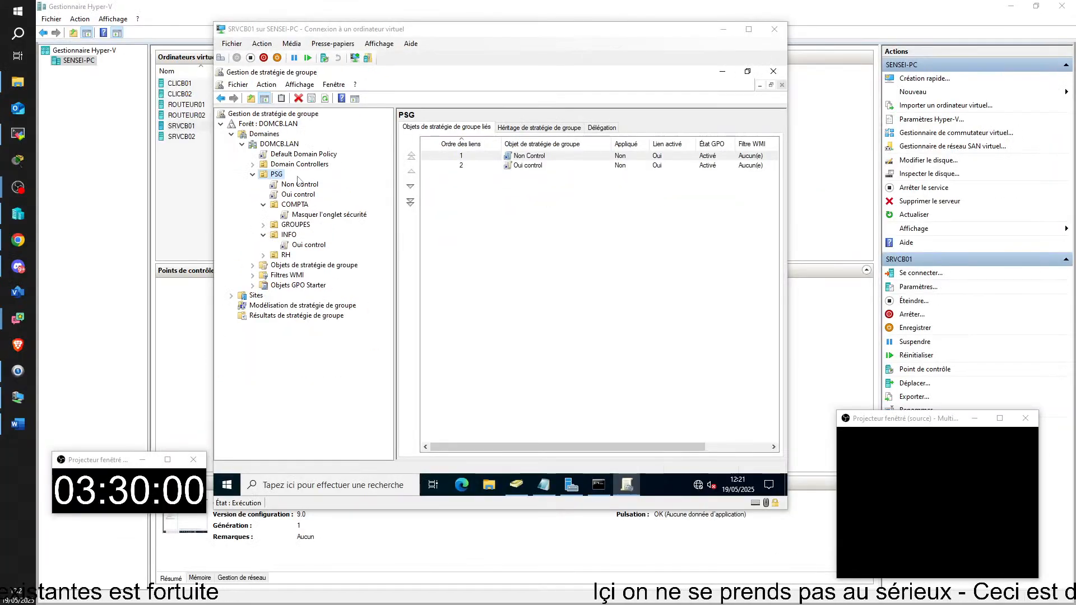
# Step: Link Masquer l'onglet sécurité to PSG as its third GPO, at link order 3
pyautogui.rightClick(228, 231)
pyautogui.click(331, 195)
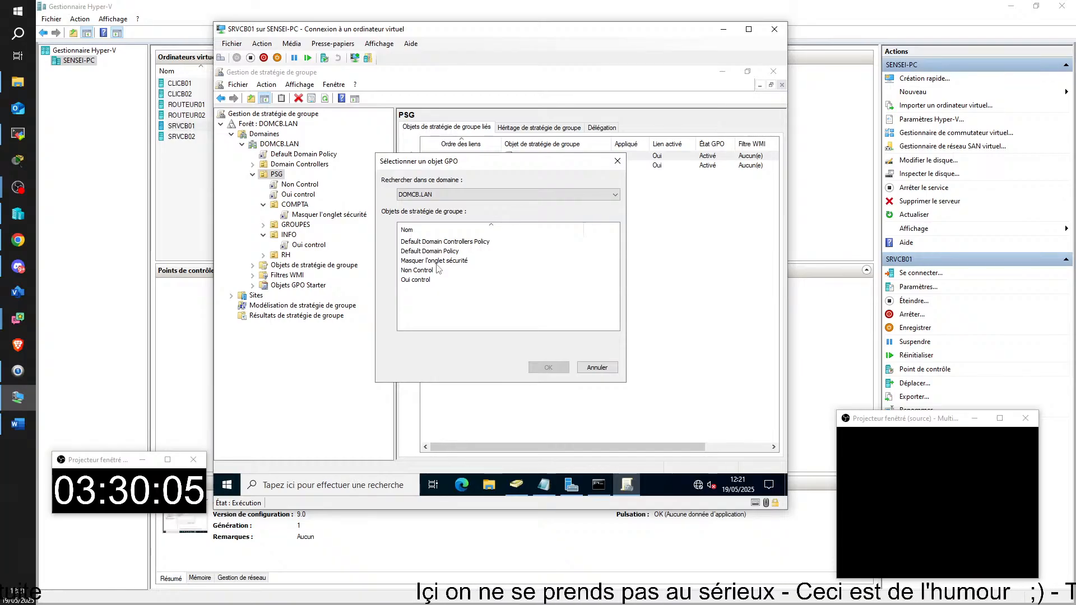
pyautogui.doubleClick(435, 271)
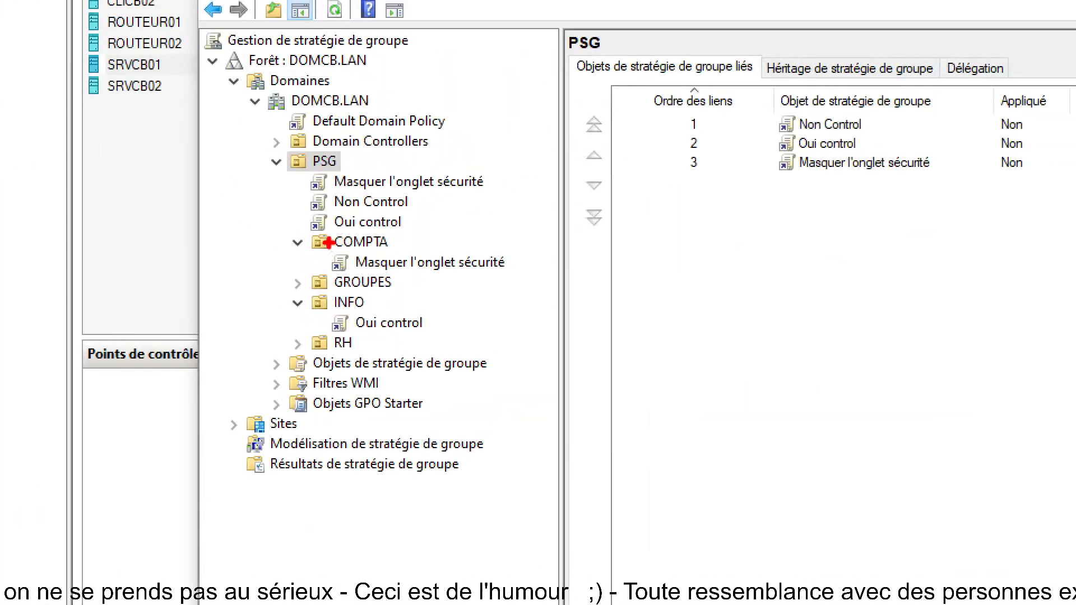
# Step: Rearrange and resize the Group Policy windows, undoing an accidental change
pyautogui.moveTo(327, 241); pyautogui.dragTo(545, 282)
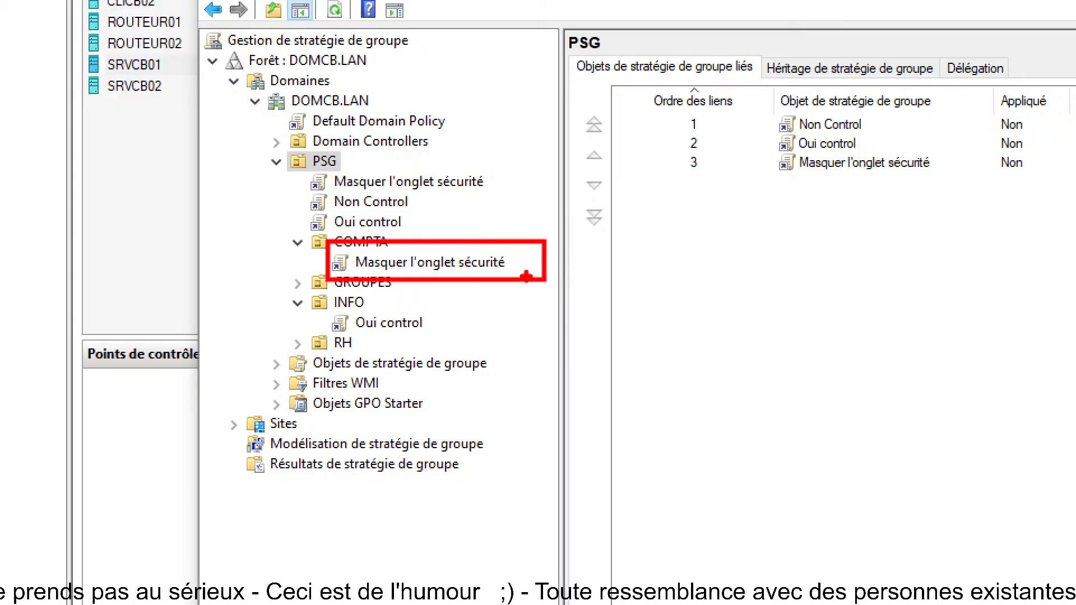
pyautogui.moveTo(316, 184); pyautogui.dragTo(255, 184)
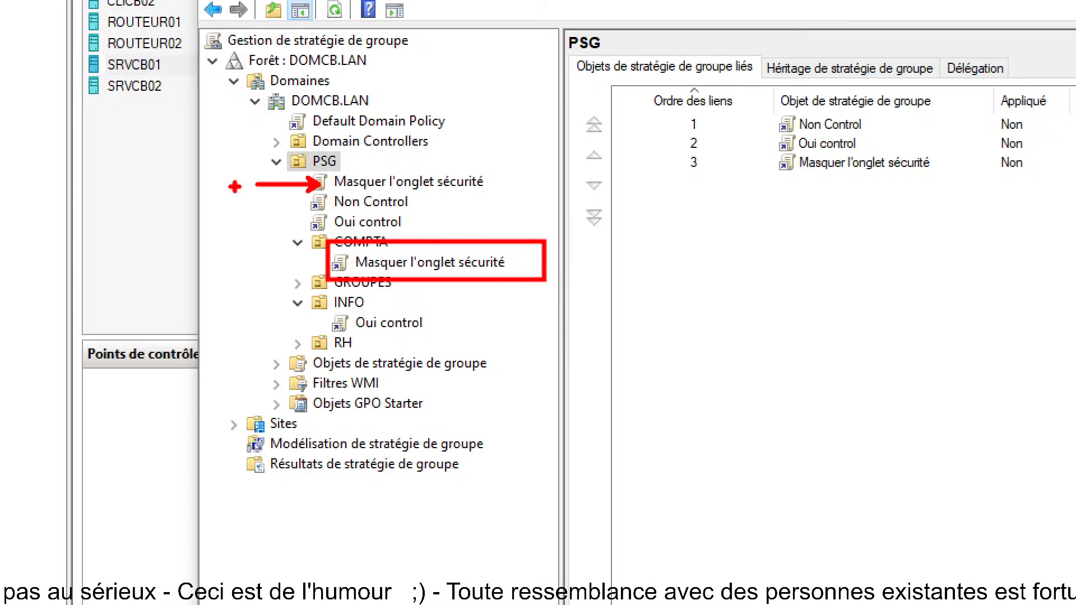
pyautogui.hotkey('ctrl', 'z')
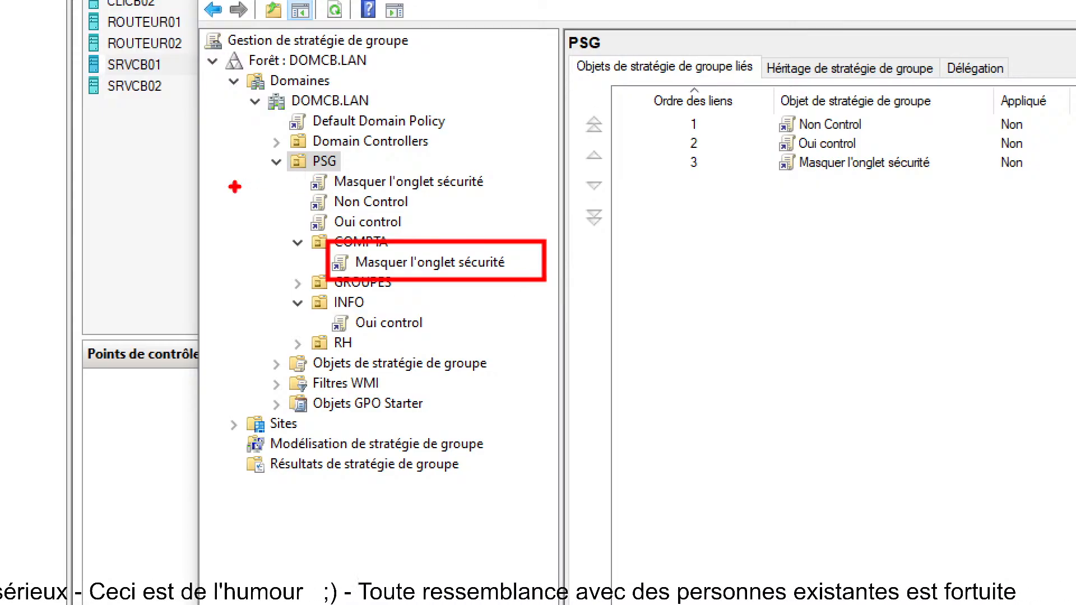
pyautogui.press('Escape')
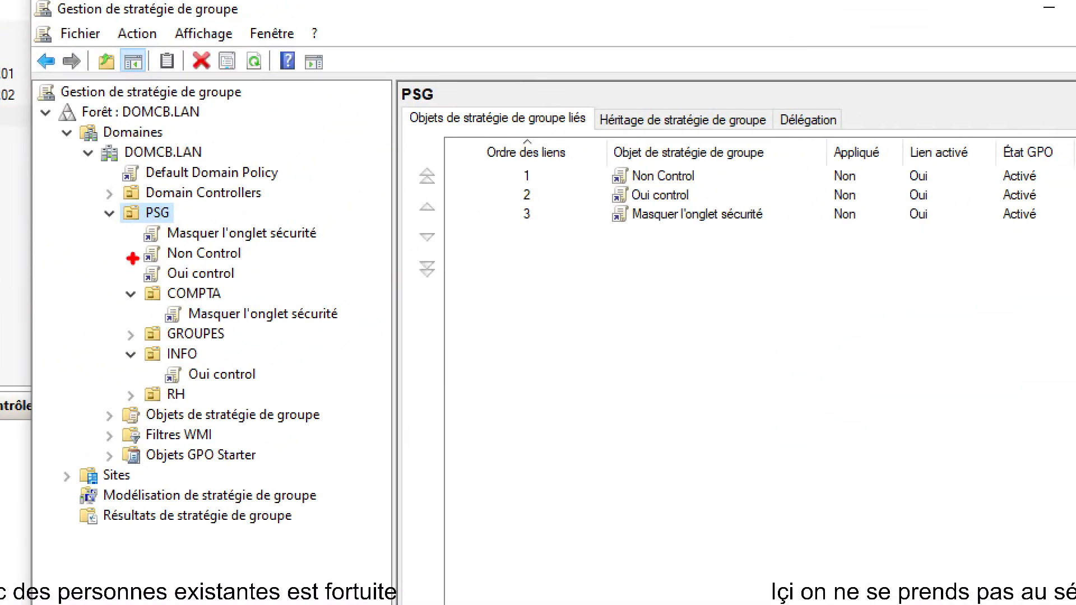
pyautogui.moveTo(131, 211)
pyautogui.mouseDown()
pyautogui.moveTo(320, 300)
pyautogui.moveTo(334, 295)
pyautogui.mouseUp()
pyautogui.moveTo(484, 135); pyautogui.dragTo(819, 258)
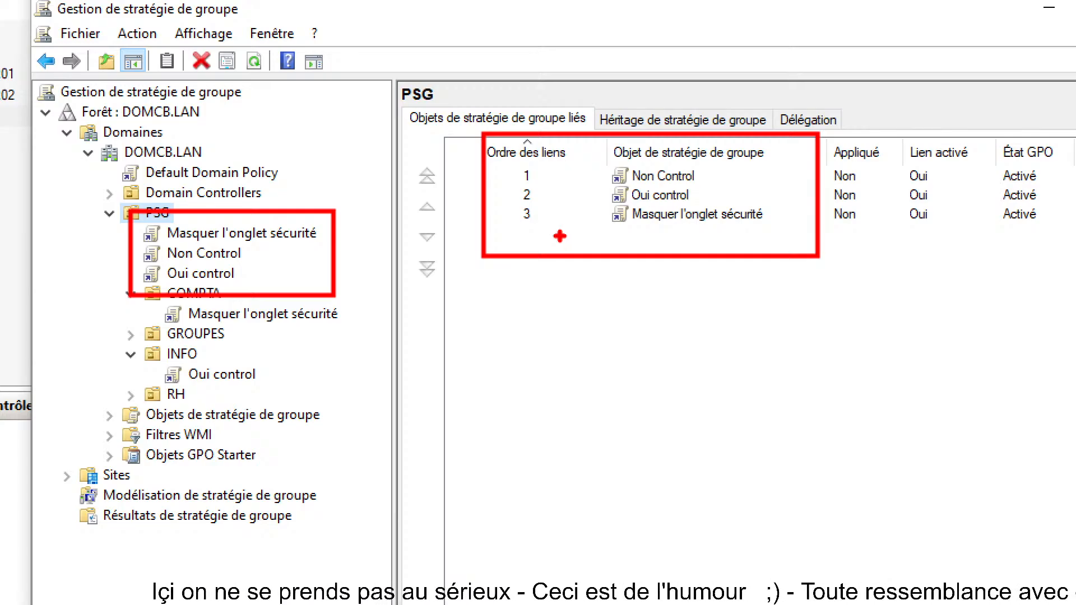
pyautogui.moveTo(126, 237)
pyautogui.mouseDown()
pyautogui.moveTo(82, 239)
pyautogui.moveTo(95, 266)
pyautogui.moveTo(83, 284)
pyautogui.mouseUp()
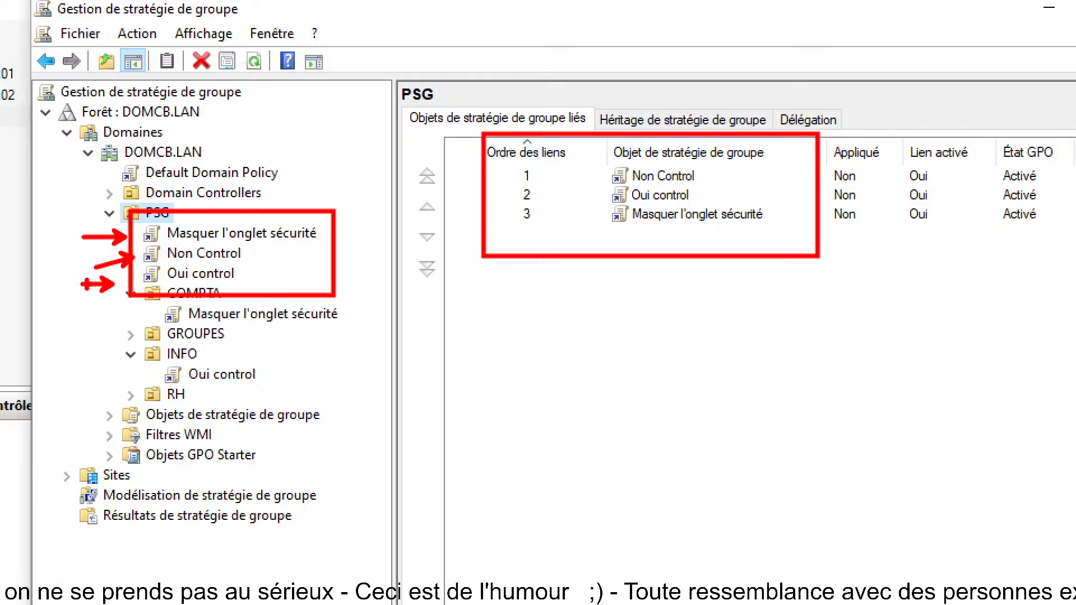
pyautogui.moveTo(170, 252)
pyautogui.mouseDown()
pyautogui.moveTo(196, 249)
pyautogui.moveTo(194, 273)
pyautogui.mouseUp()
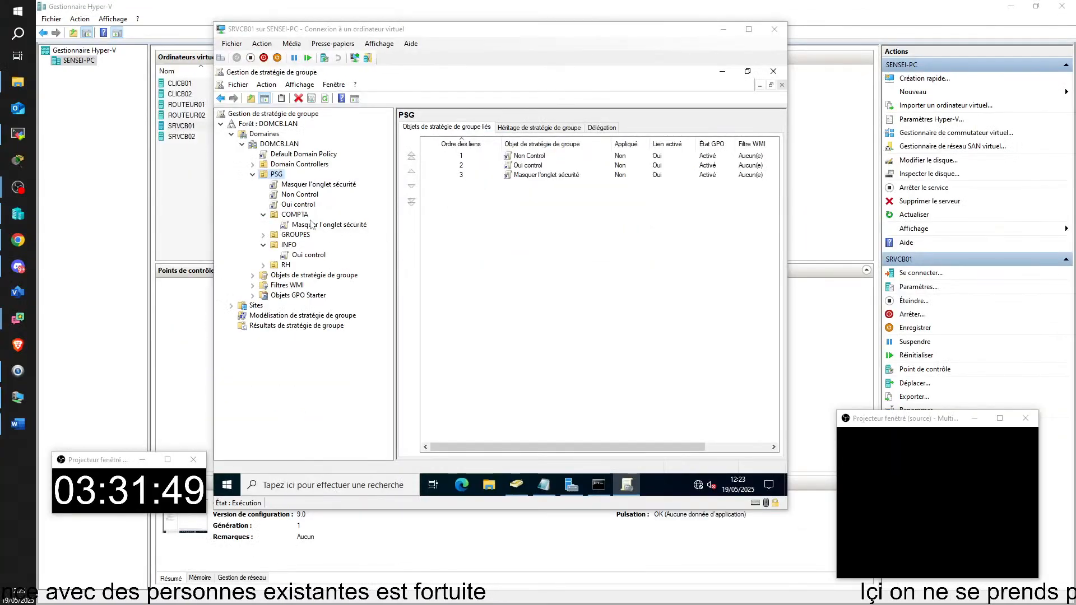
# Step: View the settings of PSG's Masquer l'onglet sécurité GPO and open it with Modifier
pyautogui.click(301, 186)
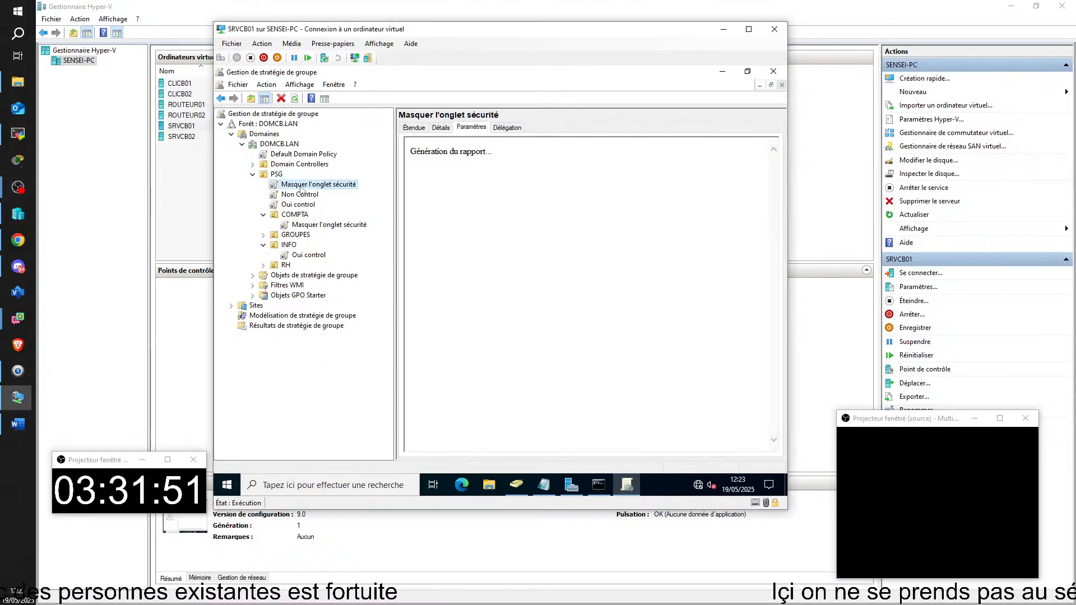
pyautogui.rightClick(301, 186)
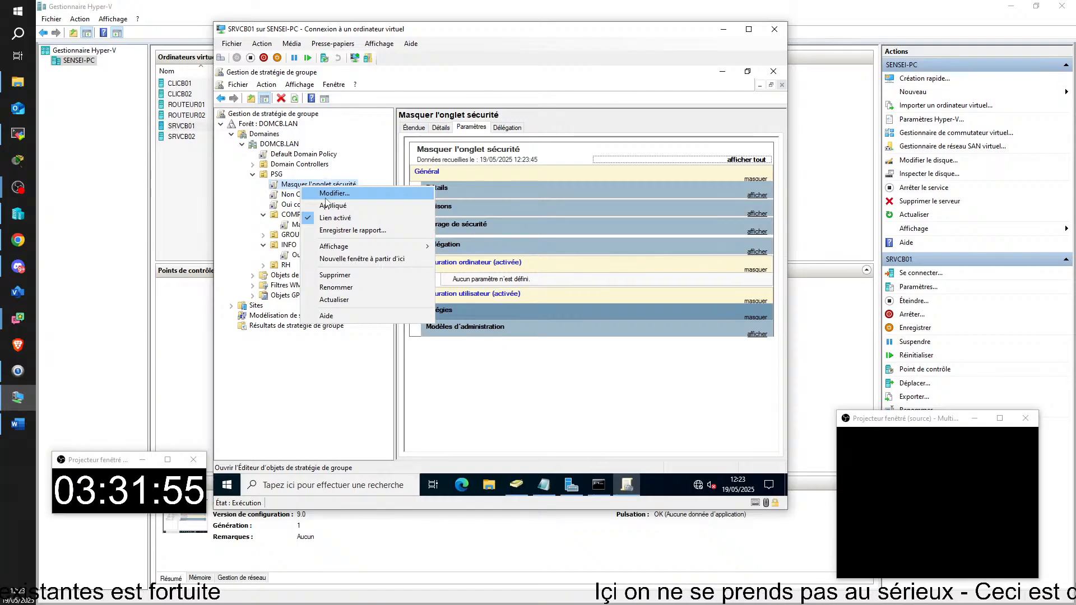
pyautogui.click(326, 195)
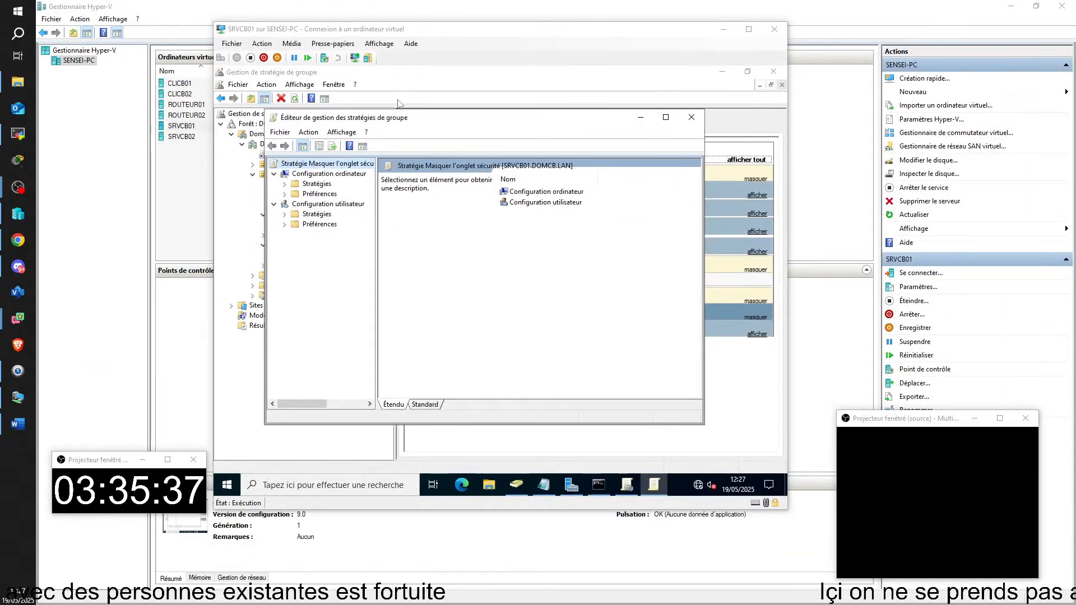
pyautogui.click(389, 120)
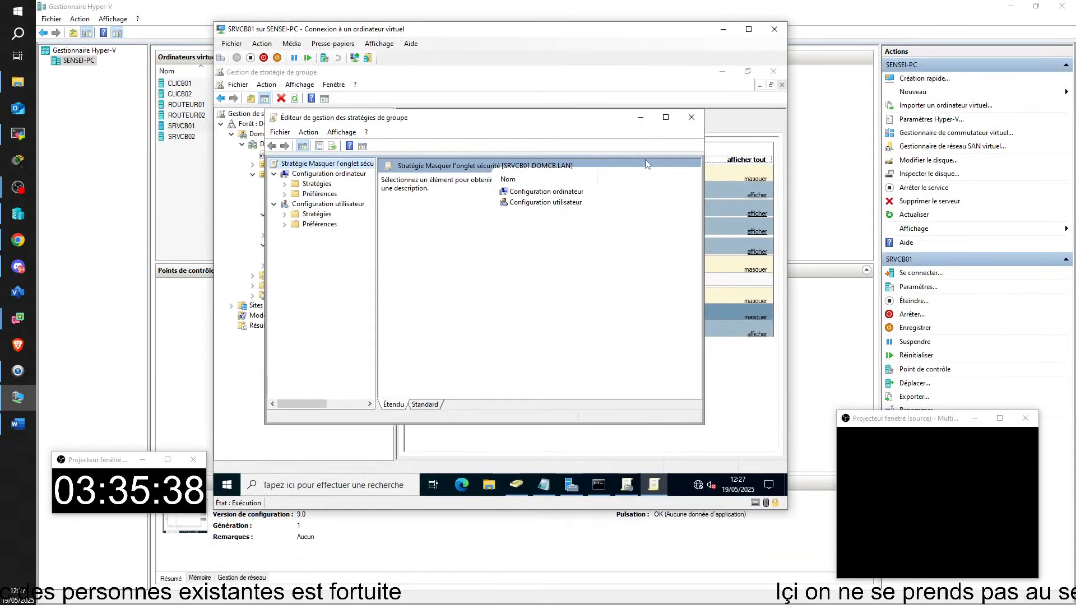
pyautogui.moveTo(478, 125); pyautogui.dragTo(670, 178)
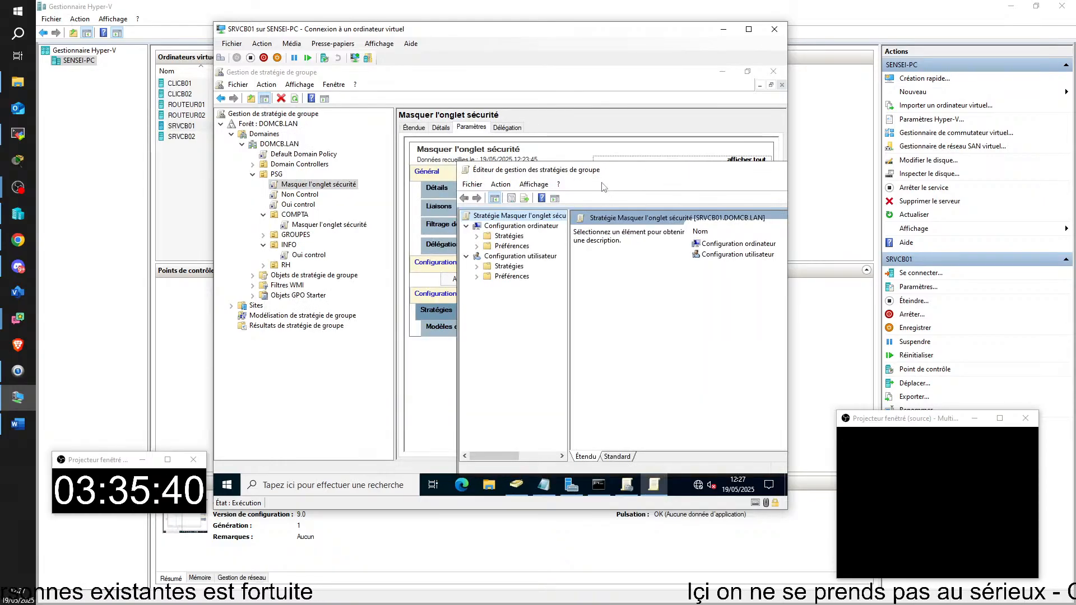
pyautogui.moveTo(559, 192); pyautogui.dragTo(552, 156)
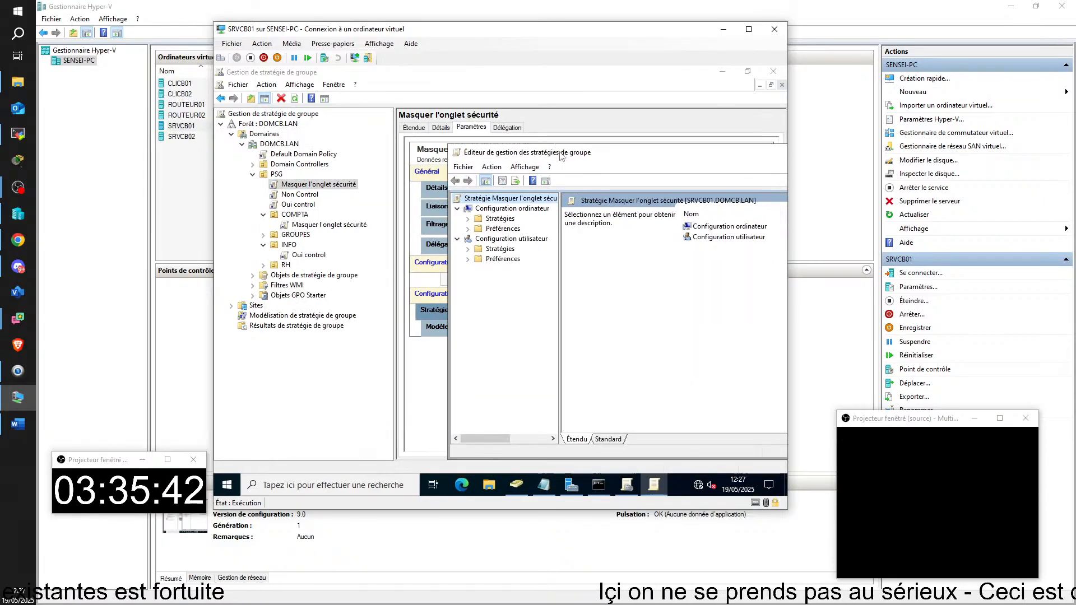
pyautogui.click(495, 210)
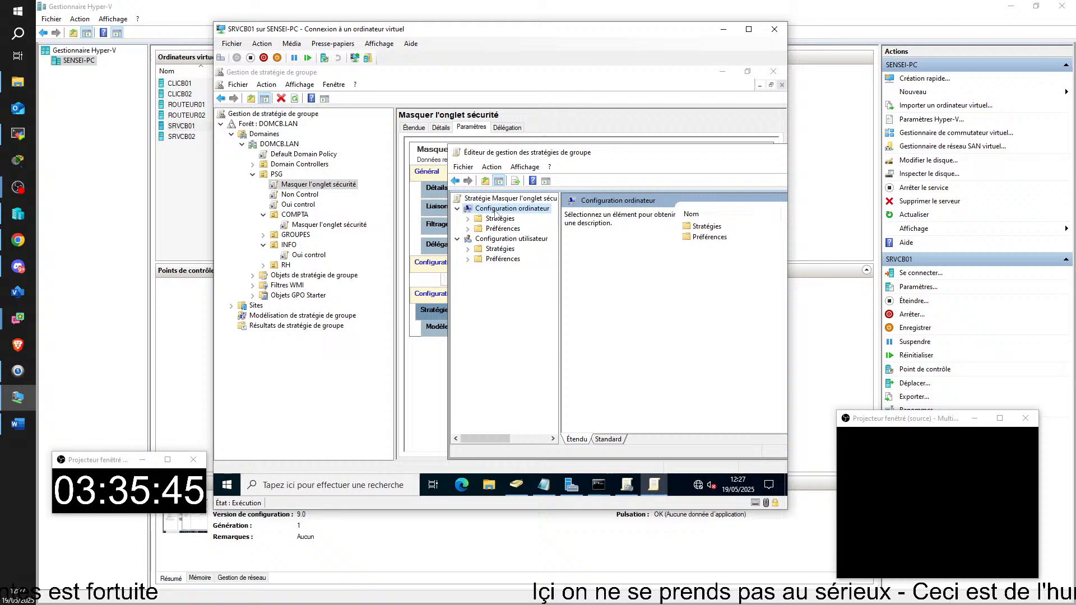
pyautogui.click(506, 240)
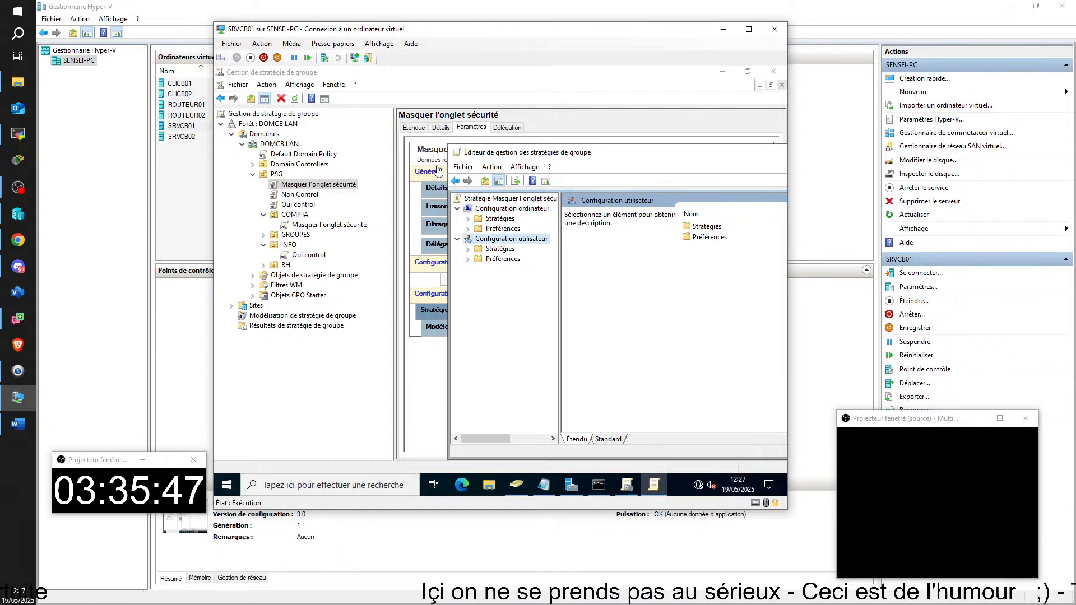
pyautogui.doubleClick(458, 152)
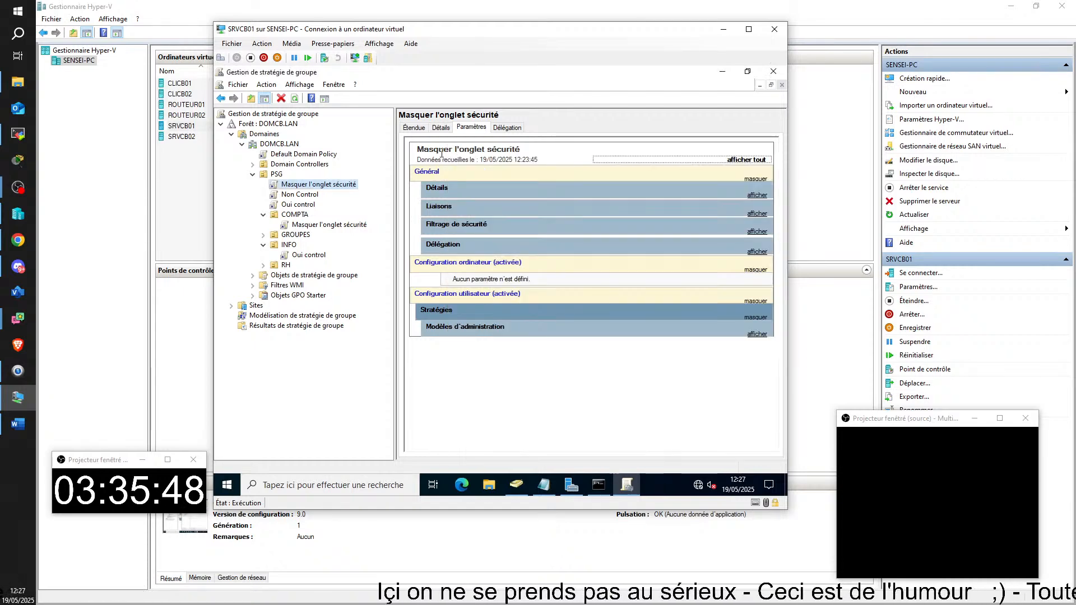
pyautogui.click(312, 224)
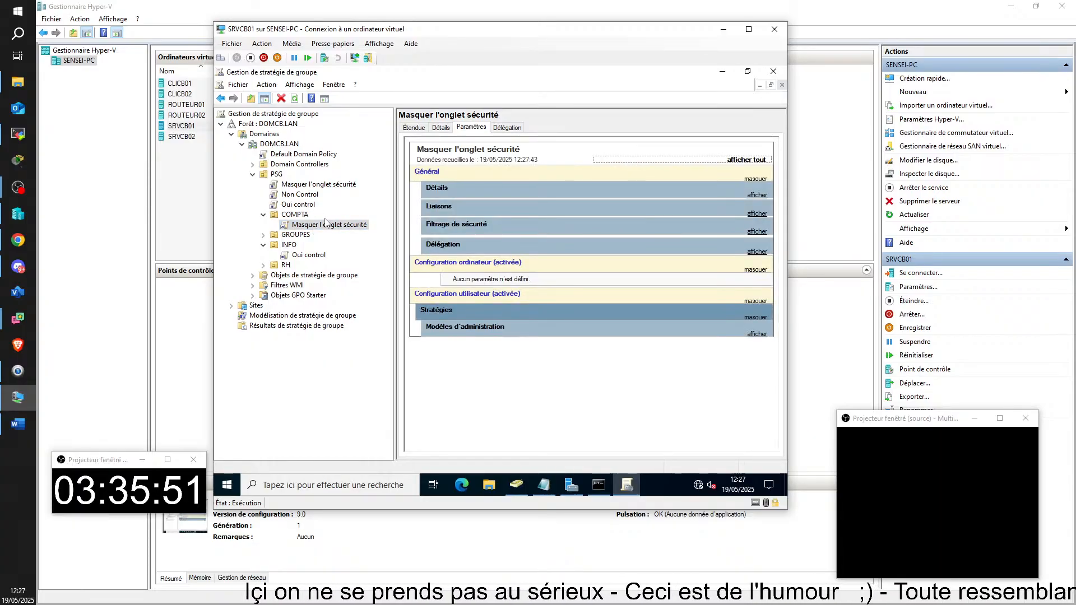
pyautogui.click(277, 184)
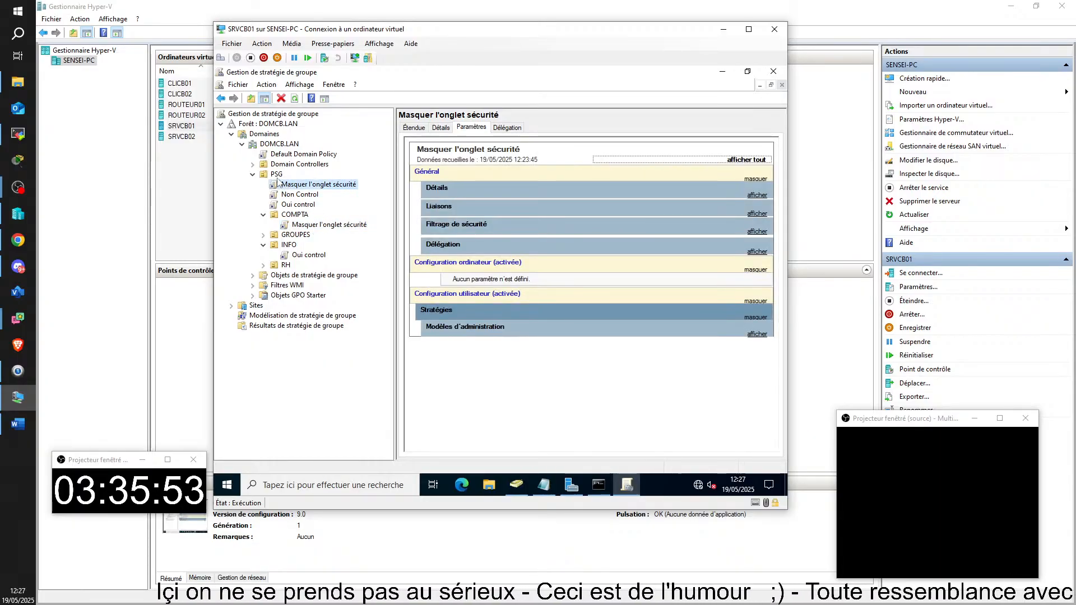
pyautogui.click(274, 176)
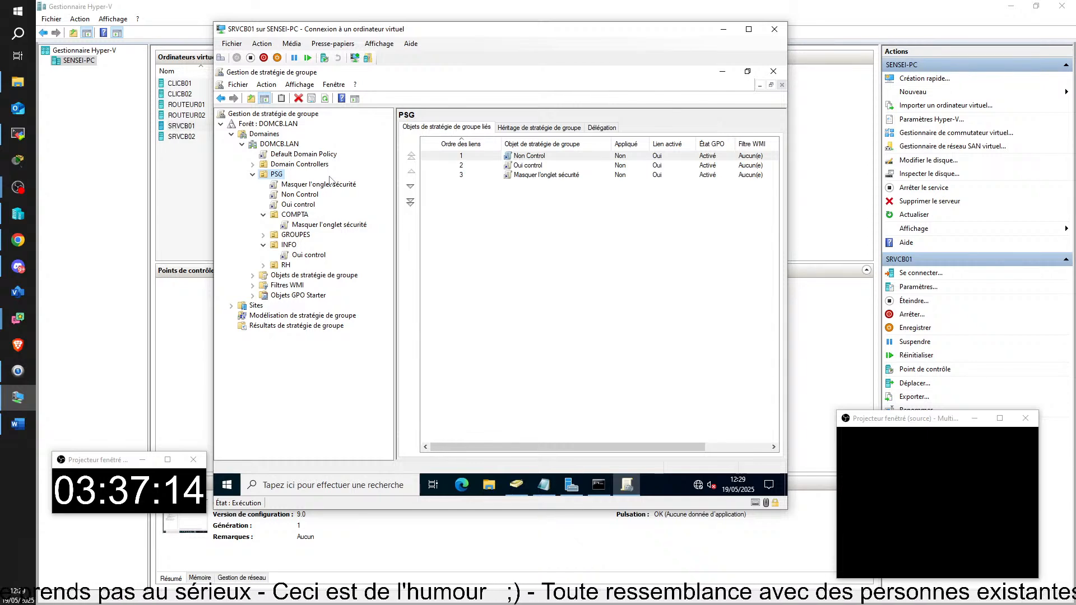
pyautogui.click(506, 223)
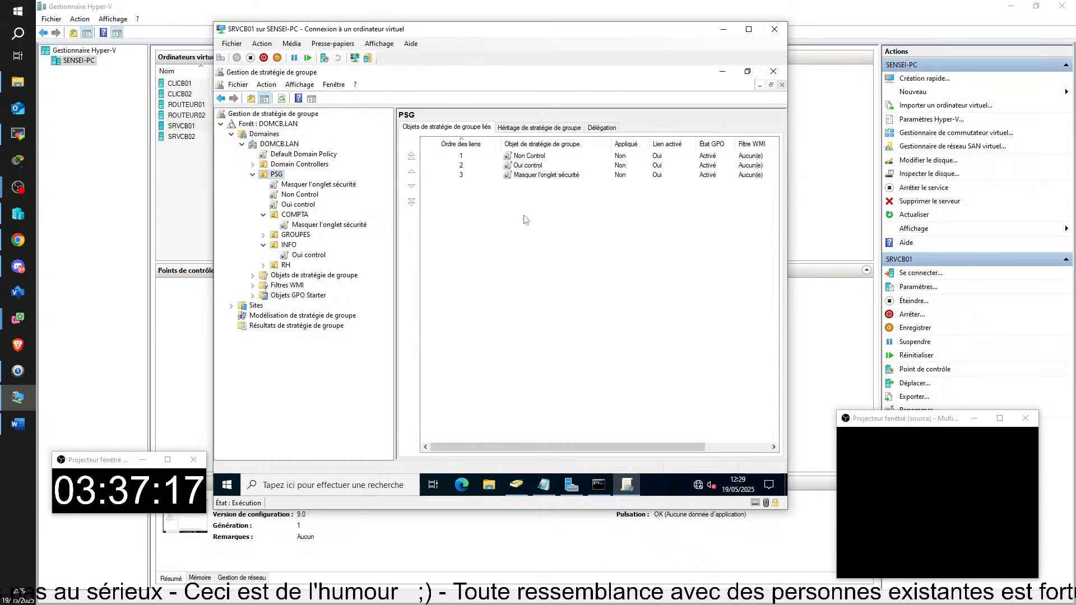